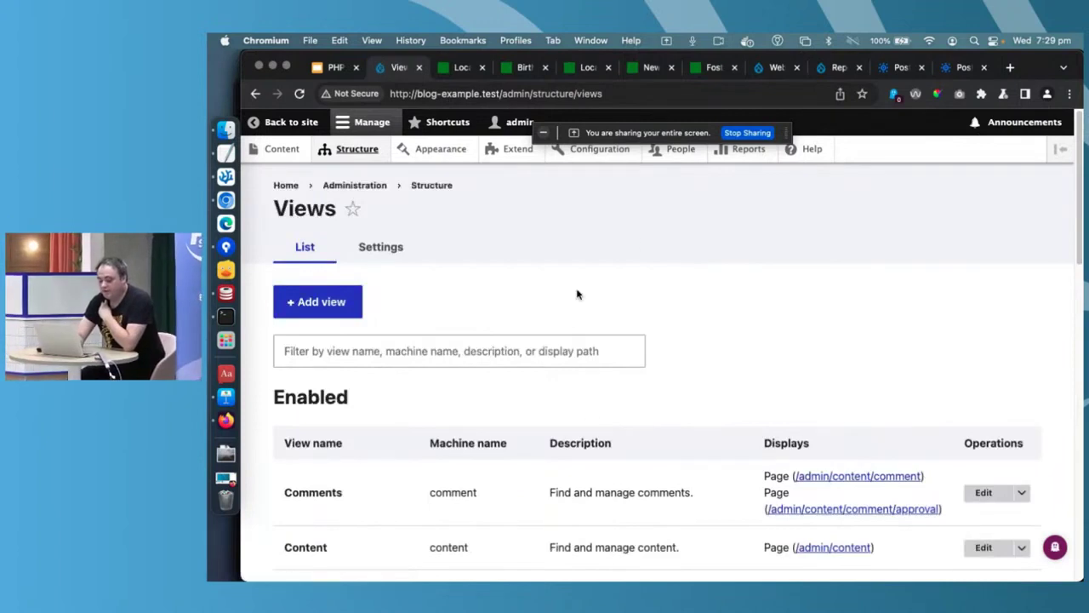
# - Start a new view named Blog that shows Blog Post content
pyautogui.click(328, 302)
pyautogui.click(364, 328)
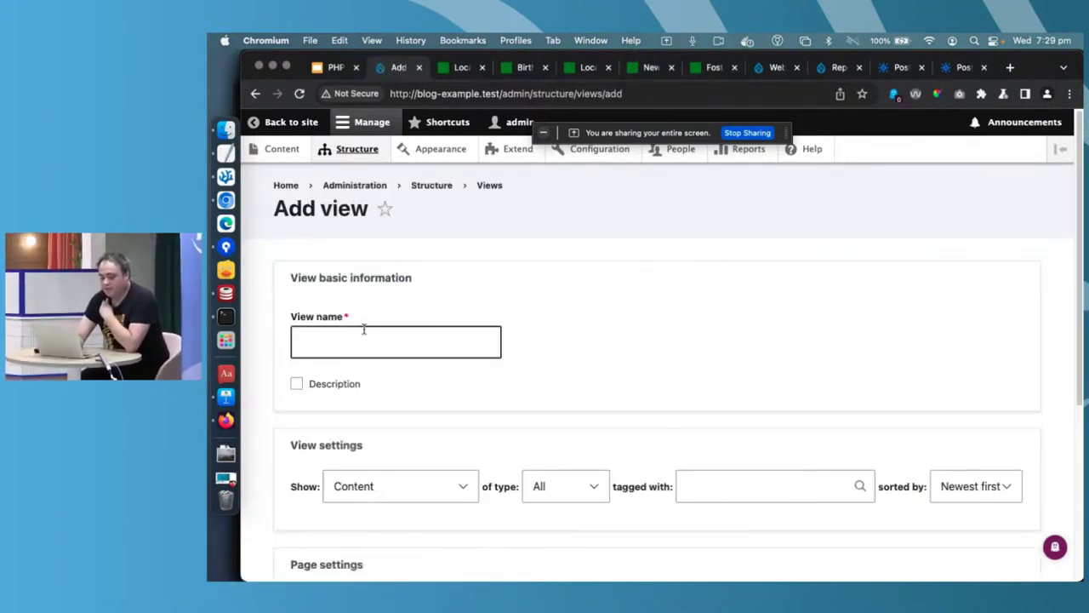
pyautogui.write('Blog')
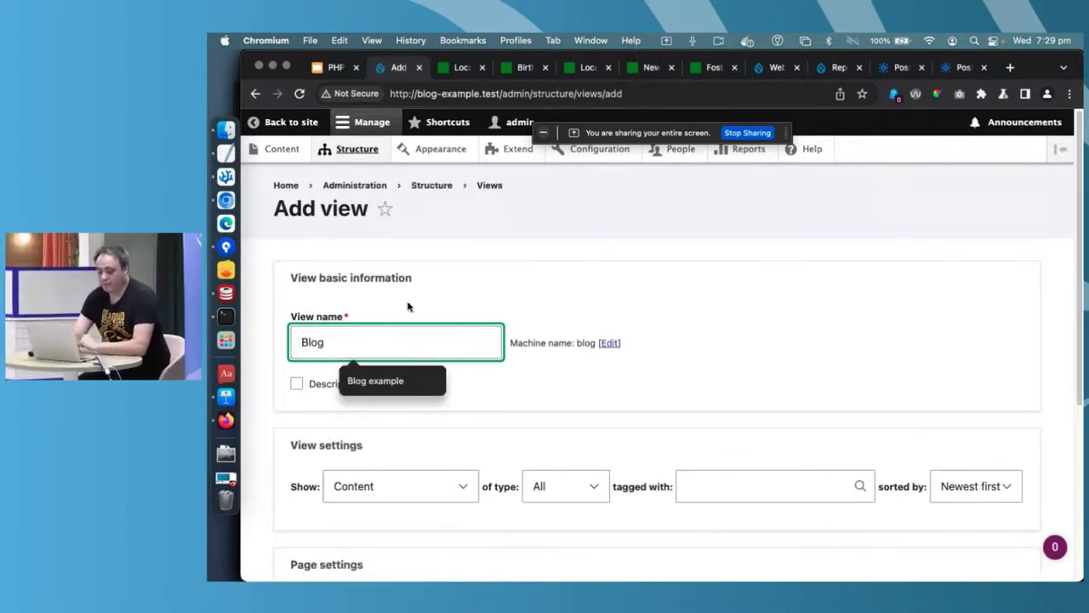
pyautogui.press('Escape')
pyautogui.scroll(-2, 535, 397)
pyautogui.click(580, 388)
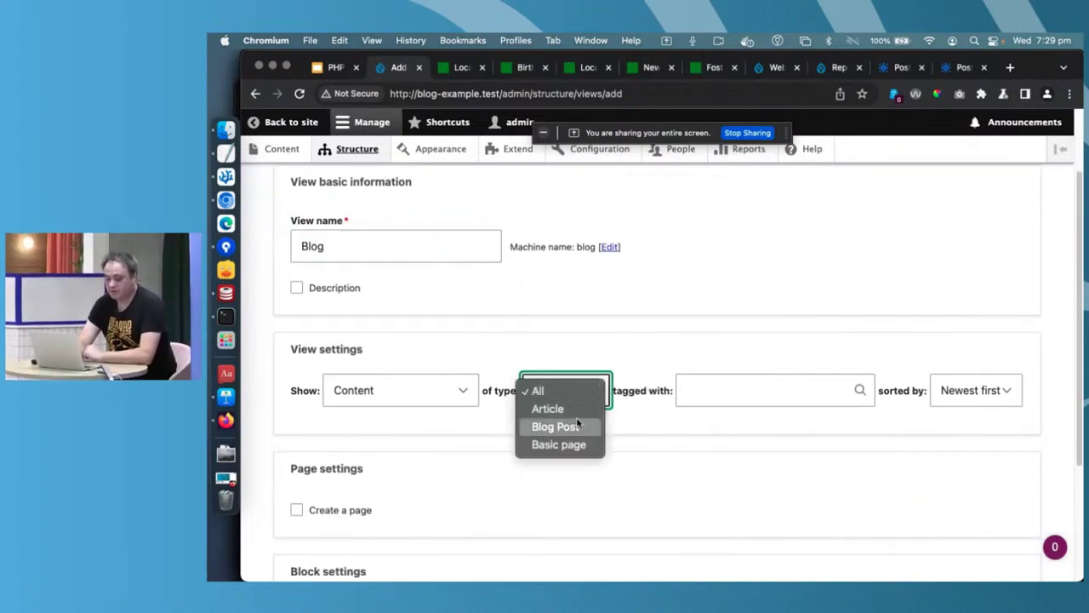
pyautogui.click(562, 426)
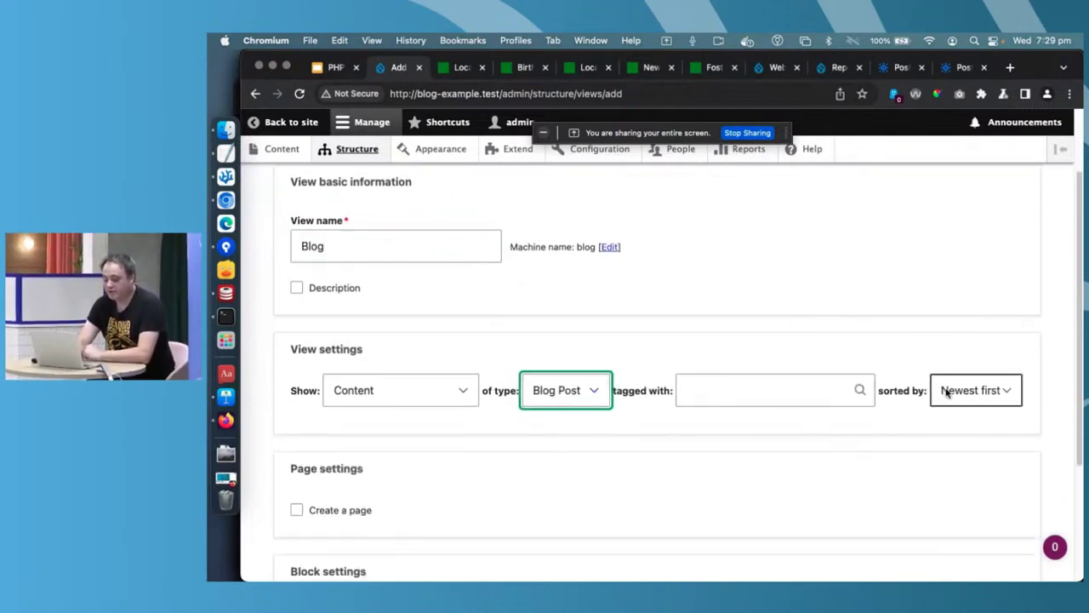
# - Give the Blog view a page at /blog with 10 items, then save and edit it
pyautogui.scroll(-3, 480, 468)
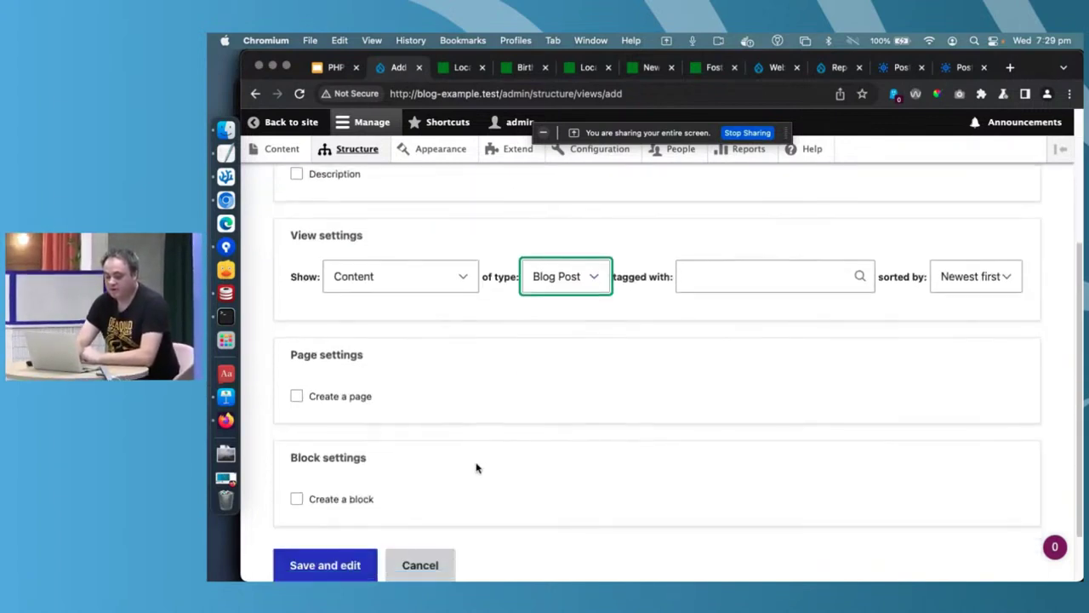
pyautogui.click(333, 397)
pyautogui.scroll(-3, 384, 503)
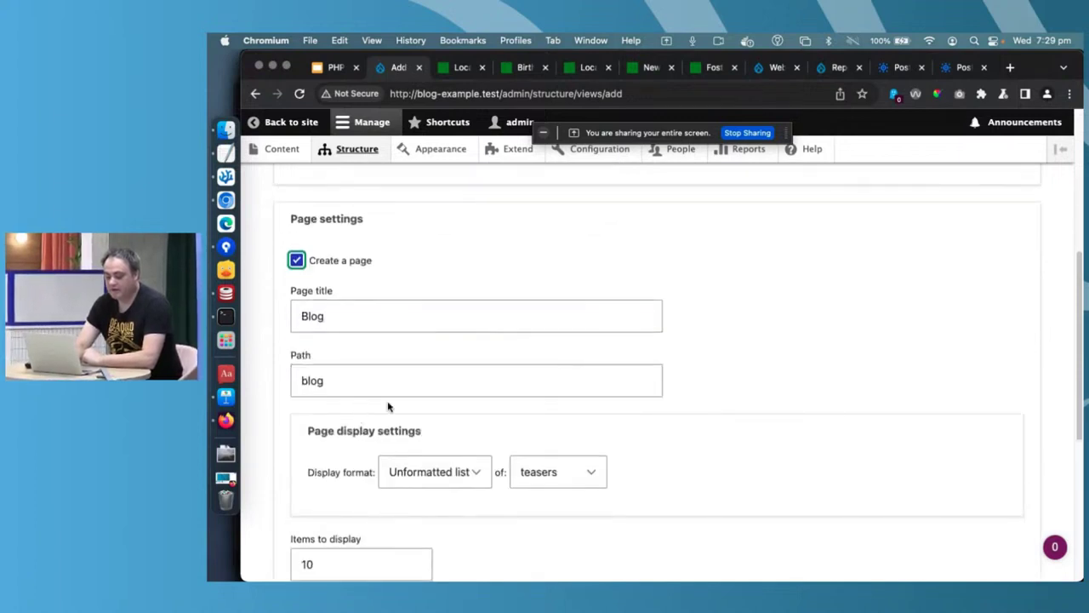
pyautogui.scroll(-4, 546, 496)
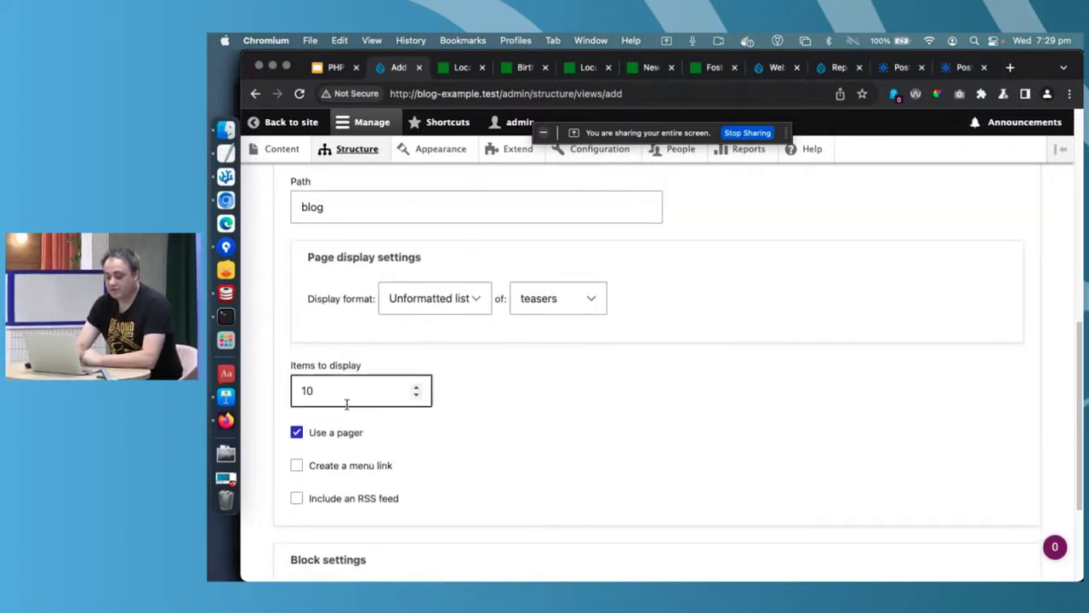
pyautogui.scroll(-4, 467, 426)
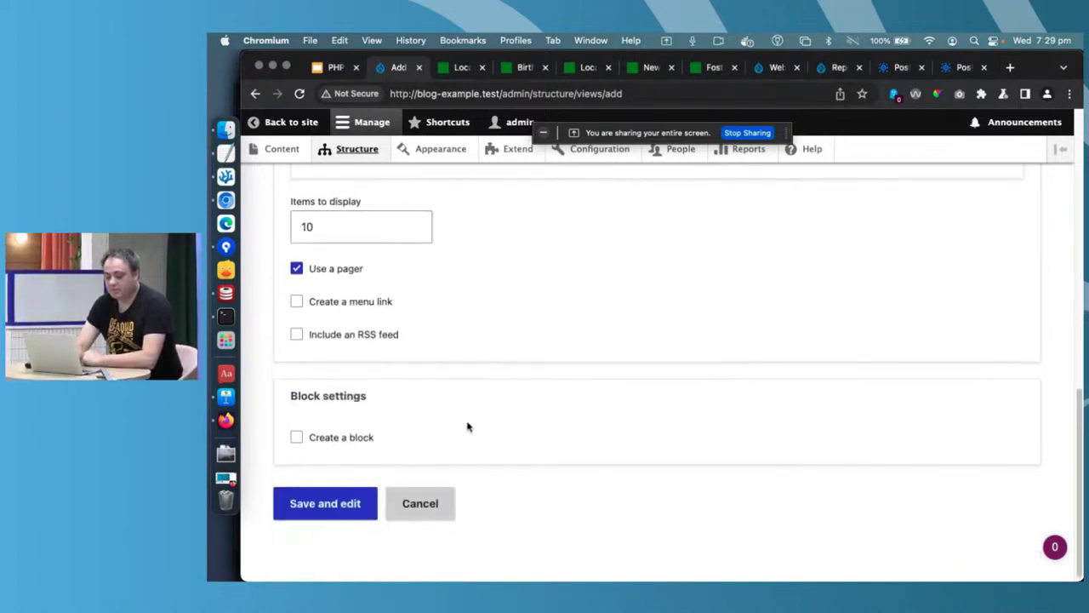
pyautogui.click(325, 504)
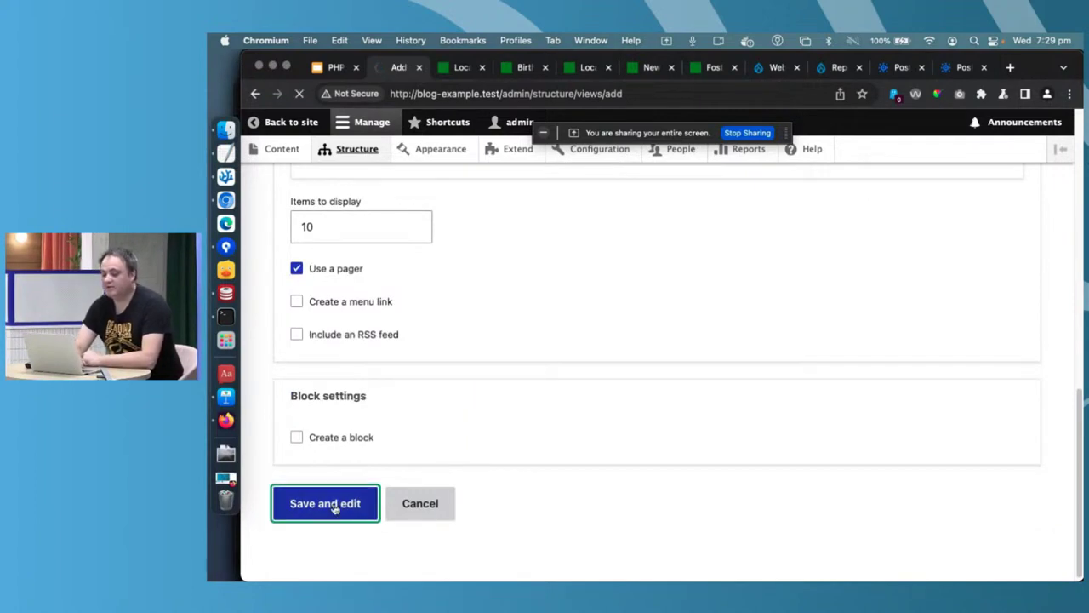
pyautogui.scroll(-3, 333, 508)
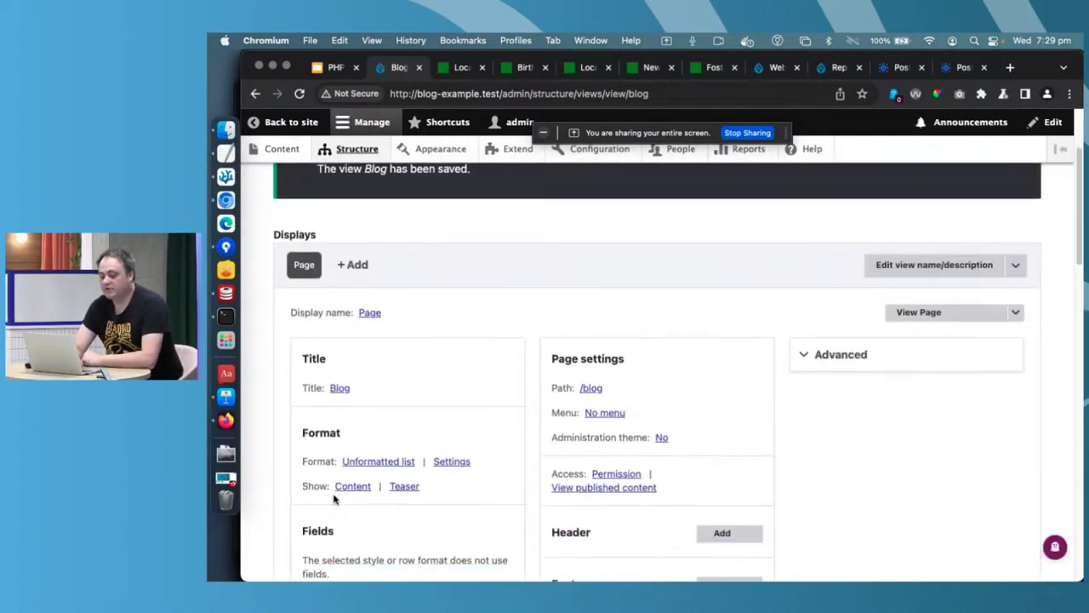
pyautogui.scroll(-1, 363, 386)
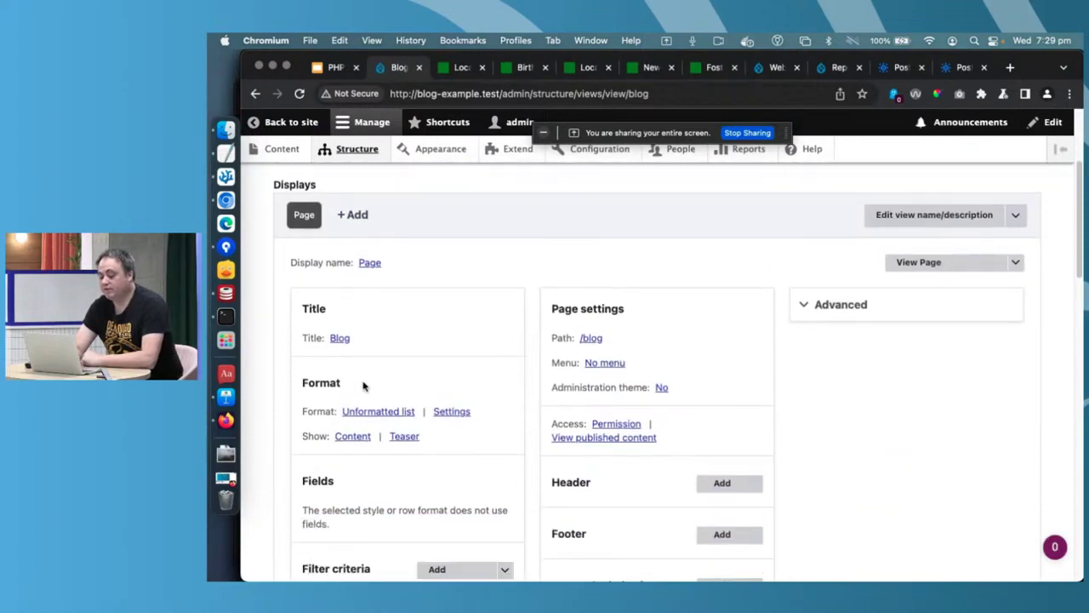
pyautogui.scroll(-5, 838, 319)
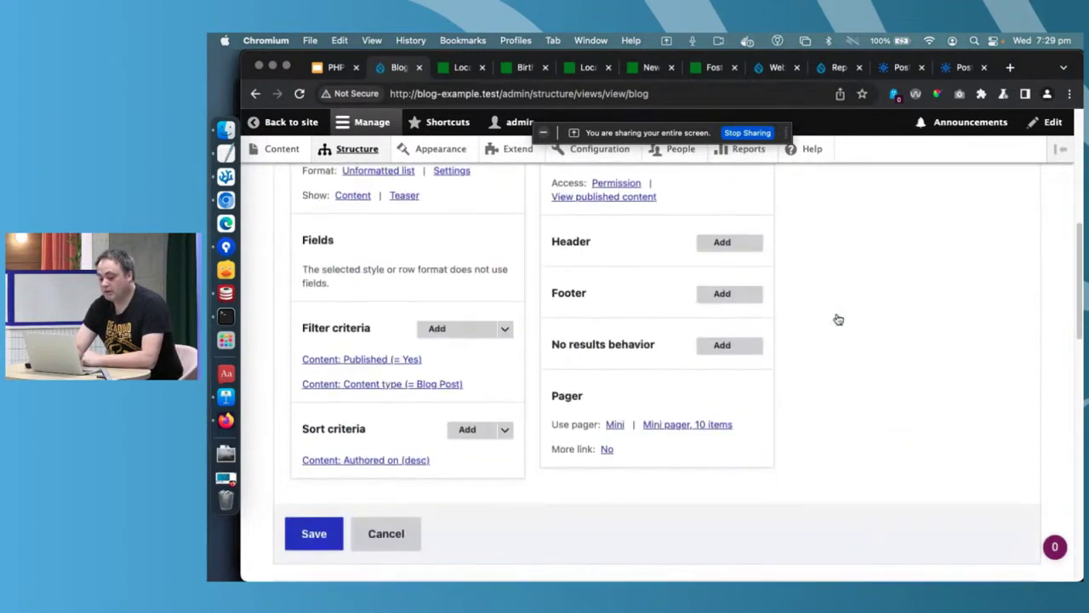
pyautogui.click(339, 519)
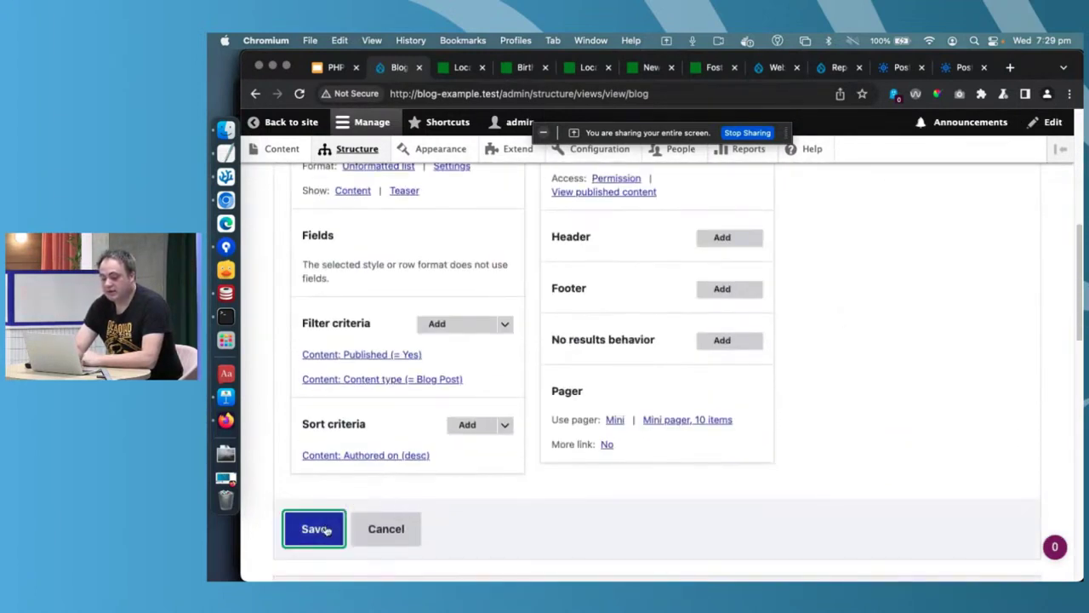
pyautogui.scroll(-4, 602, 309)
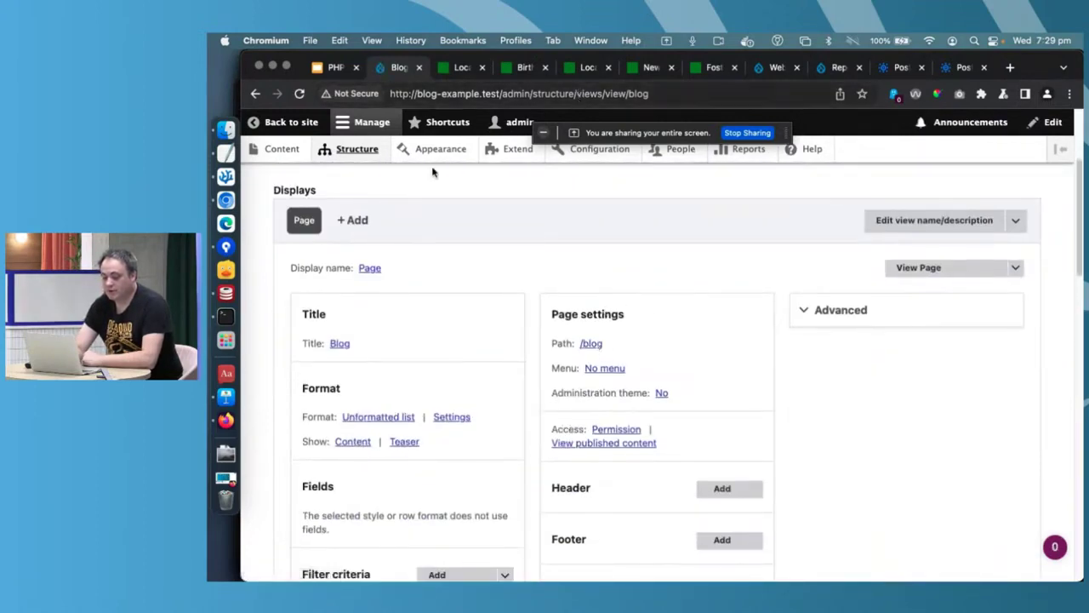
pyautogui.click(593, 344)
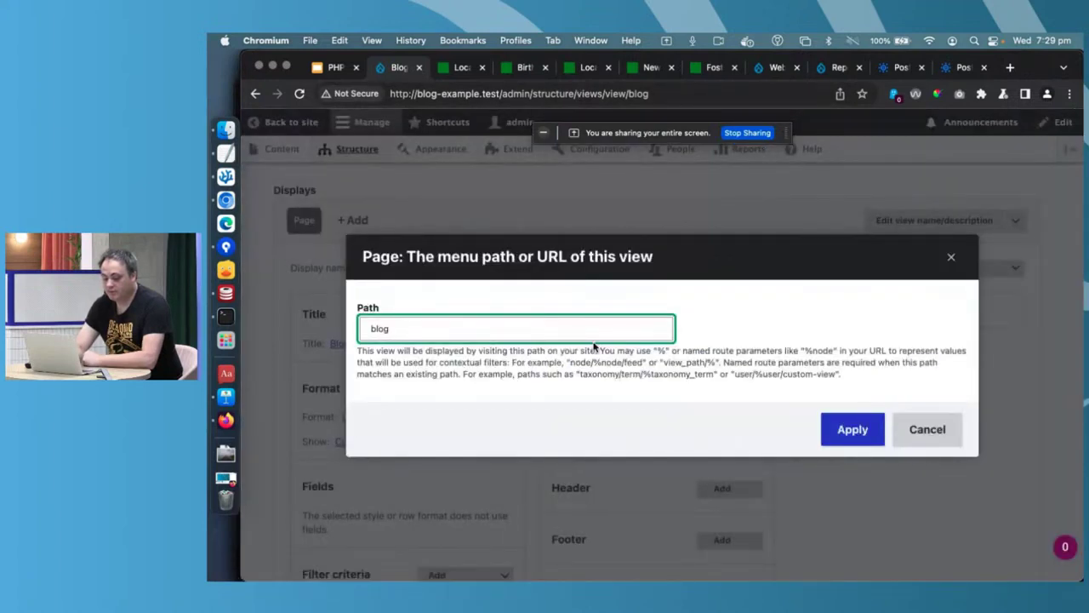
pyautogui.click(929, 436)
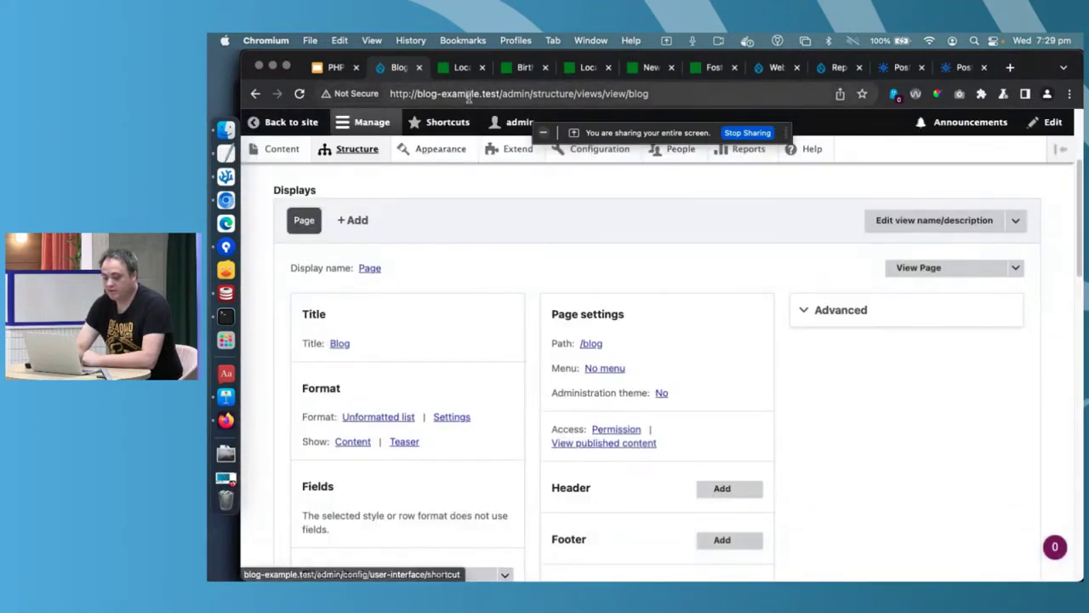
pyautogui.moveTo(503, 93); pyautogui.dragTo(664, 177)
pyautogui.write('blog')
pyautogui.press('Return')
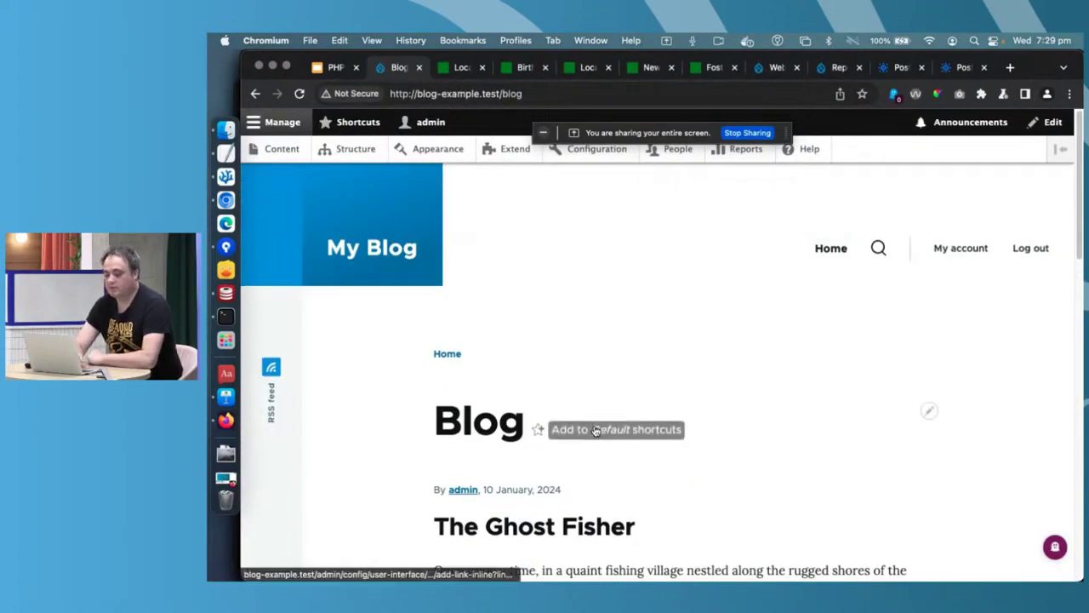
pyautogui.scroll(-10, 595, 431)
pyautogui.scroll(-7, 572, 405)
pyautogui.scroll(4, 573, 406)
pyautogui.scroll(6, 573, 406)
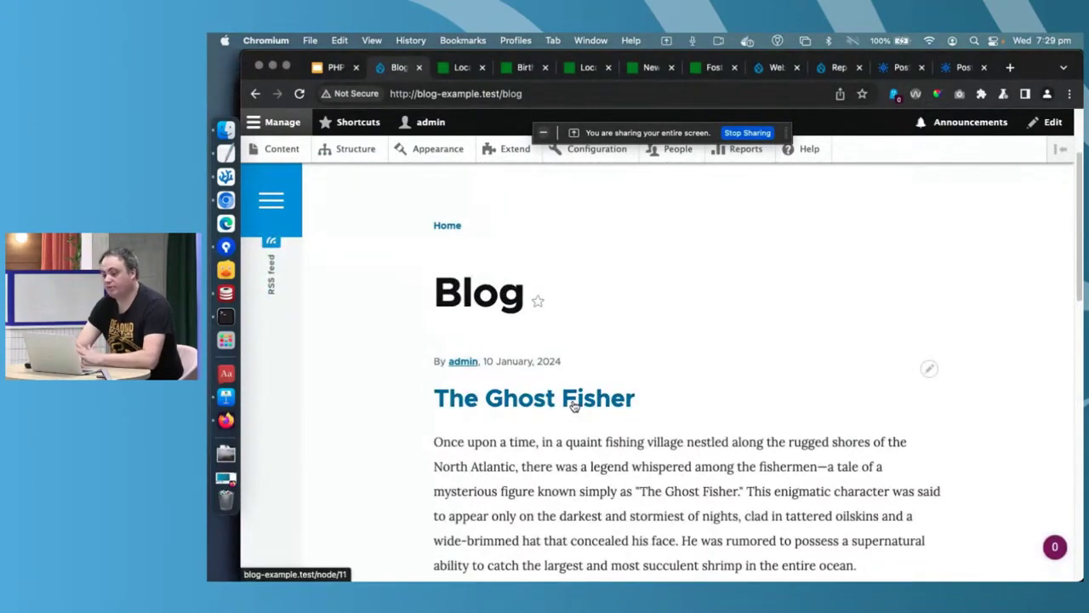
pyautogui.press('super+bracketleft')
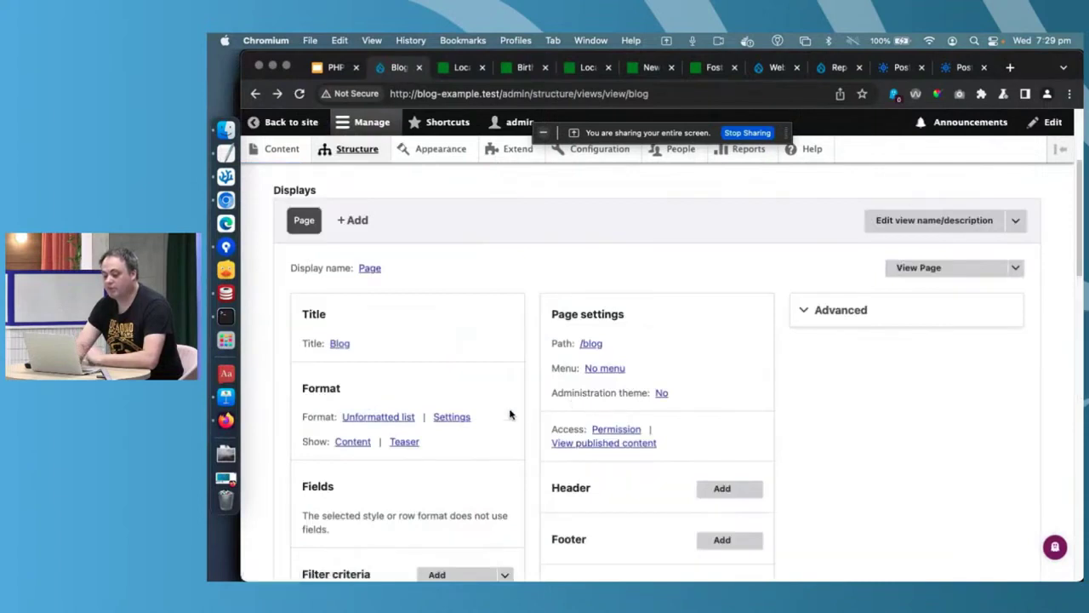
# - Add a normal menu link for the Blog page under Main navigation and save the view
pyautogui.click(604, 368)
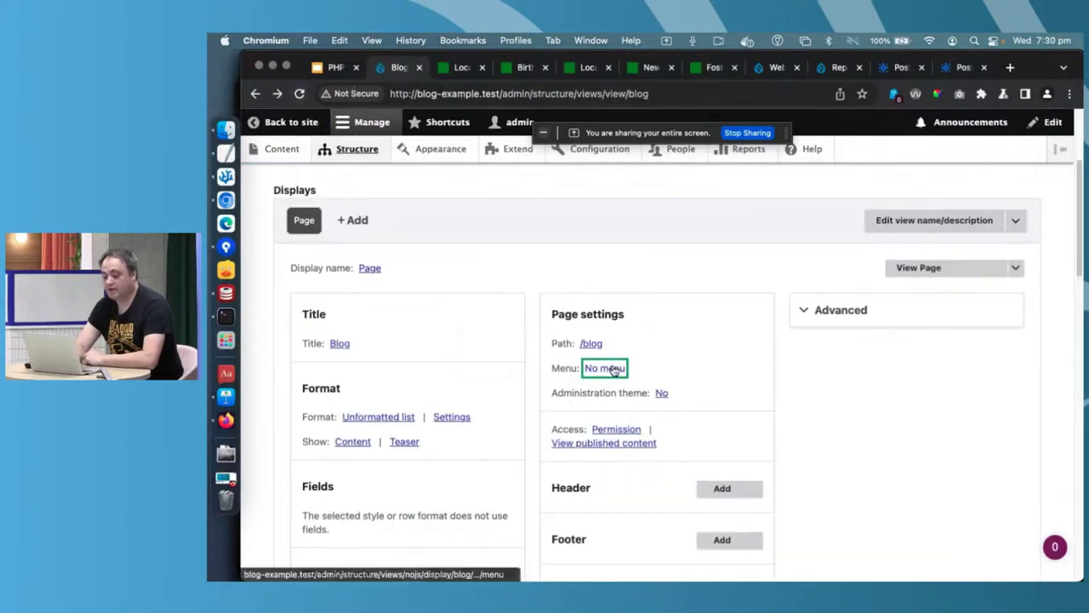
pyautogui.click(422, 321)
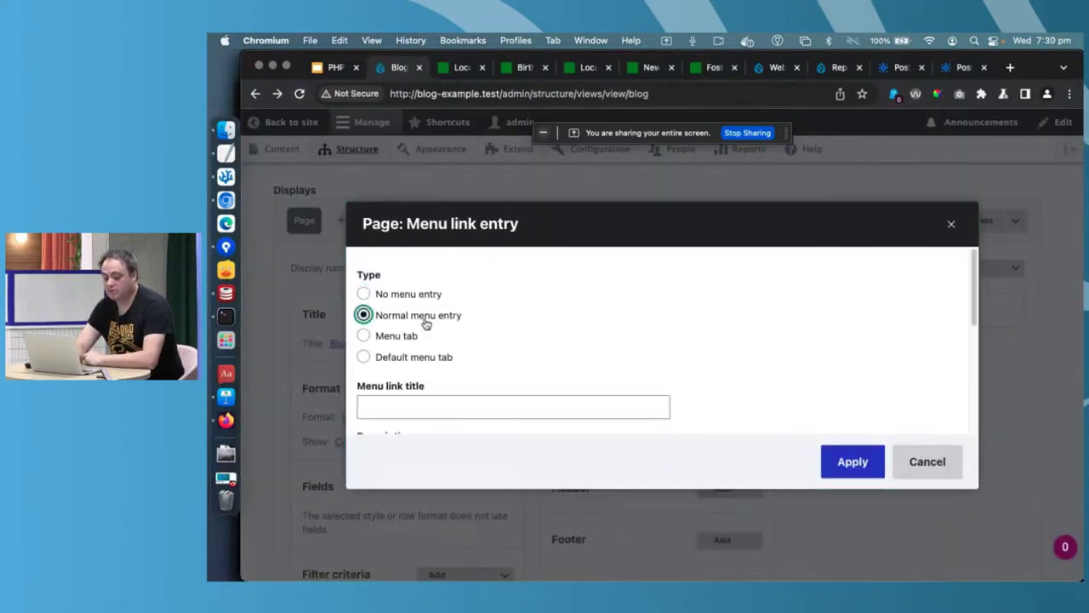
pyautogui.click(424, 397)
pyautogui.scroll(-2, 424, 398)
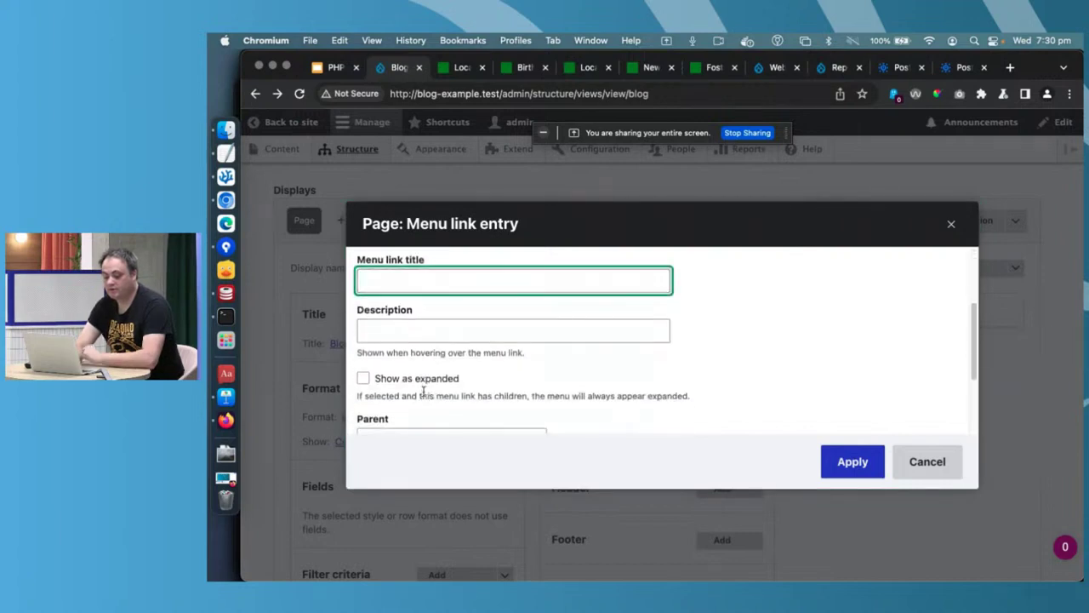
pyautogui.scroll(-3, 601, 328)
pyautogui.click(482, 333)
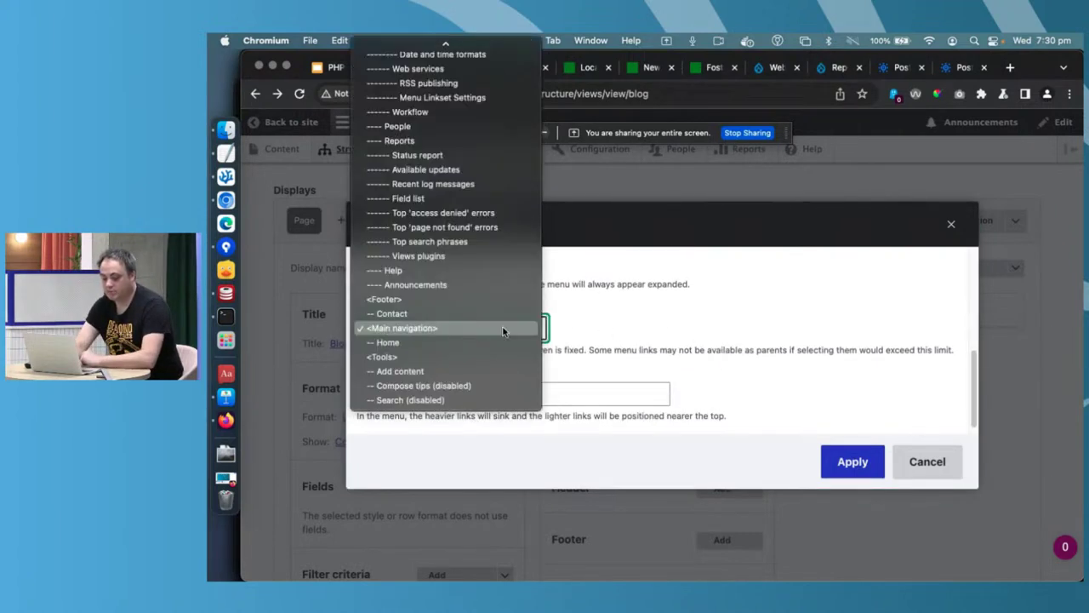
pyautogui.click(714, 353)
pyautogui.click(876, 451)
pyautogui.scroll(-10, 856, 464)
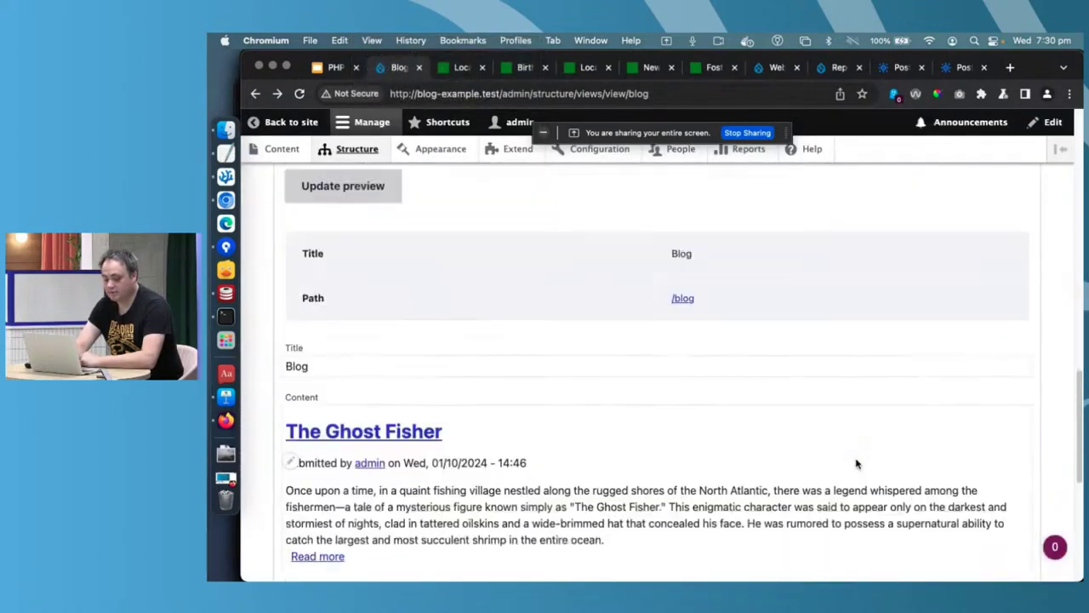
pyautogui.scroll(3, 506, 287)
pyautogui.click(314, 188)
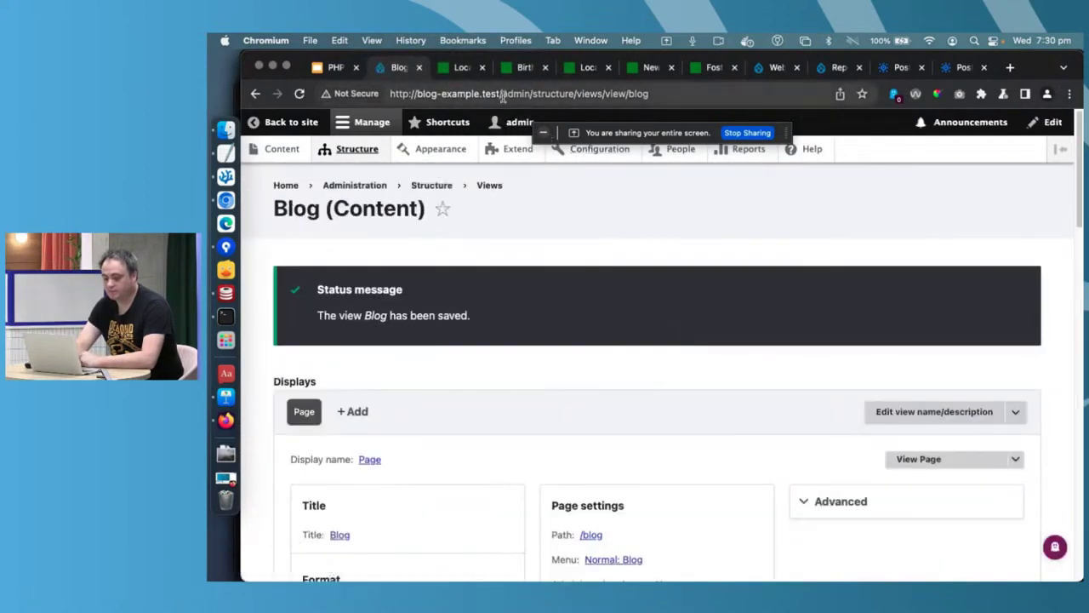
# - Check the /blog teaser listing, then go to the Structure administration page
pyautogui.moveTo(503, 97); pyautogui.dragTo(649, 95)
pyautogui.write('blog')
pyautogui.press('Return')
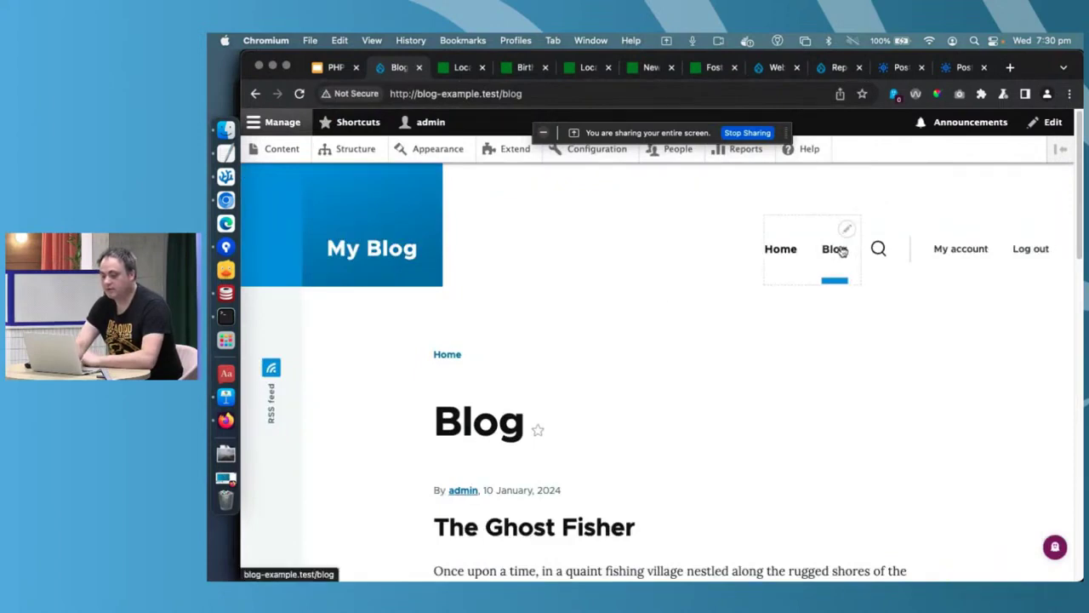
pyautogui.click(781, 254)
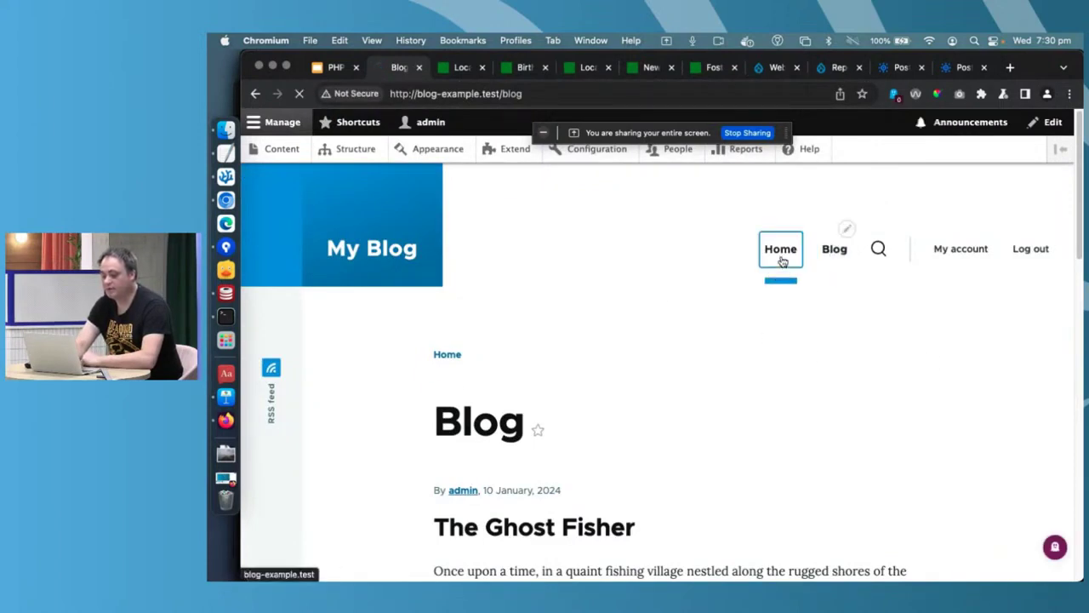
pyautogui.click(829, 252)
pyautogui.scroll(-3, 733, 335)
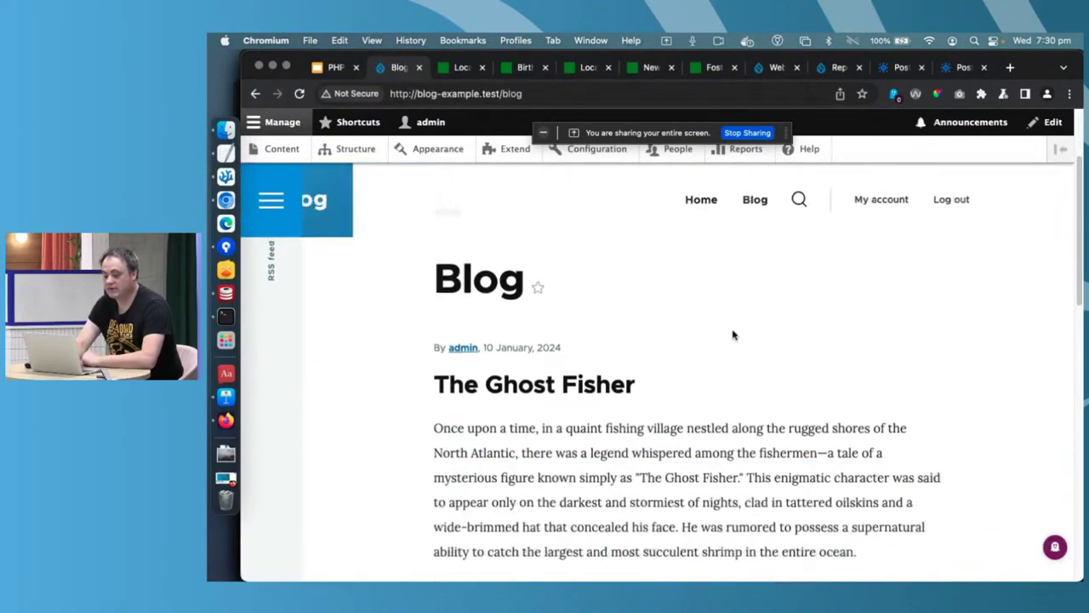
pyautogui.scroll(-3, 732, 335)
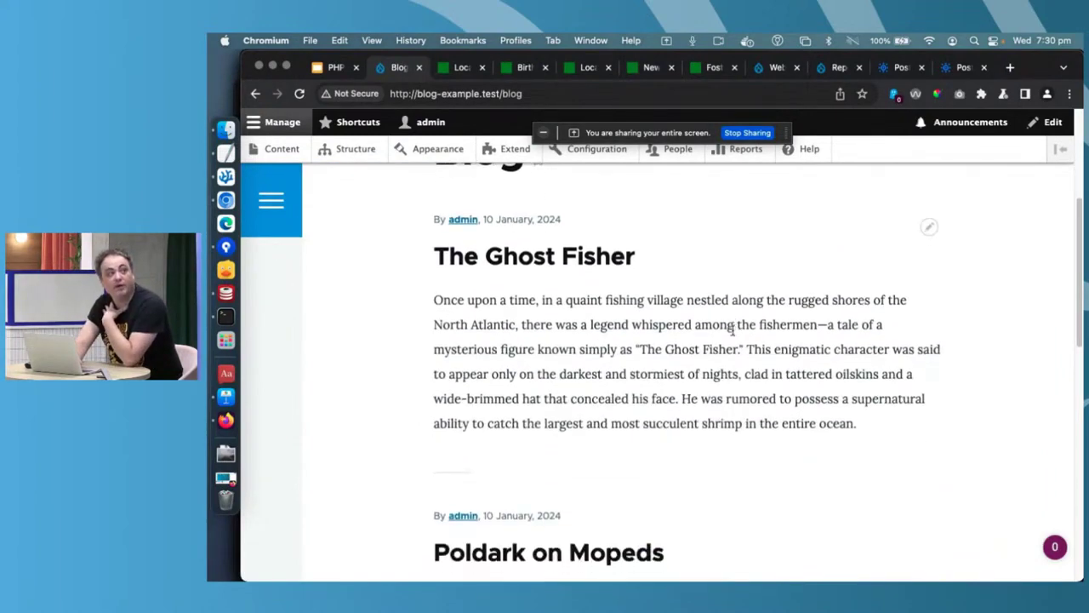
pyautogui.scroll(4, 733, 331)
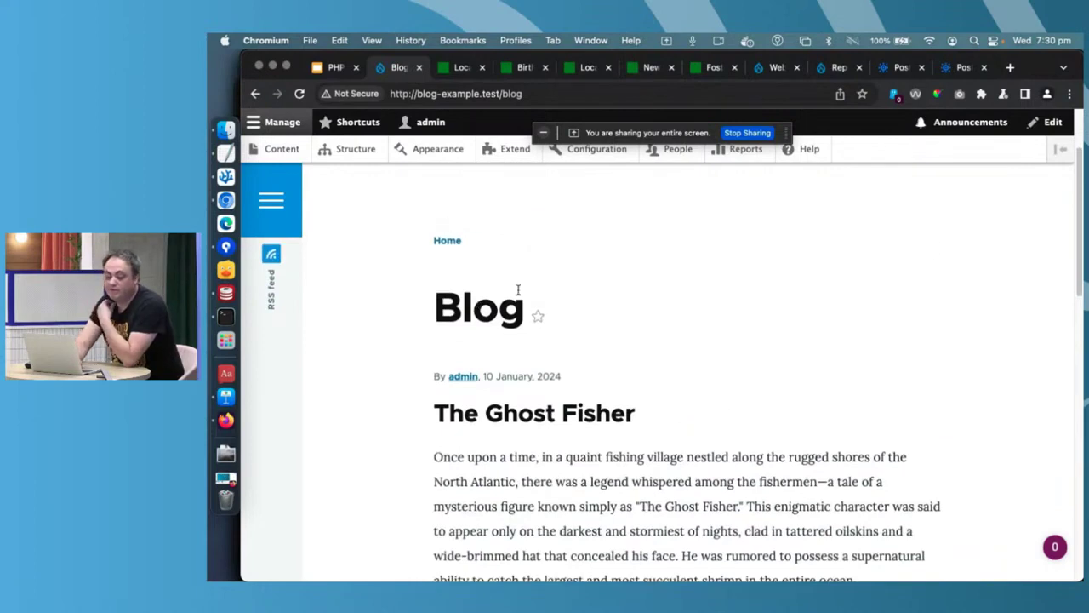
pyautogui.click(356, 150)
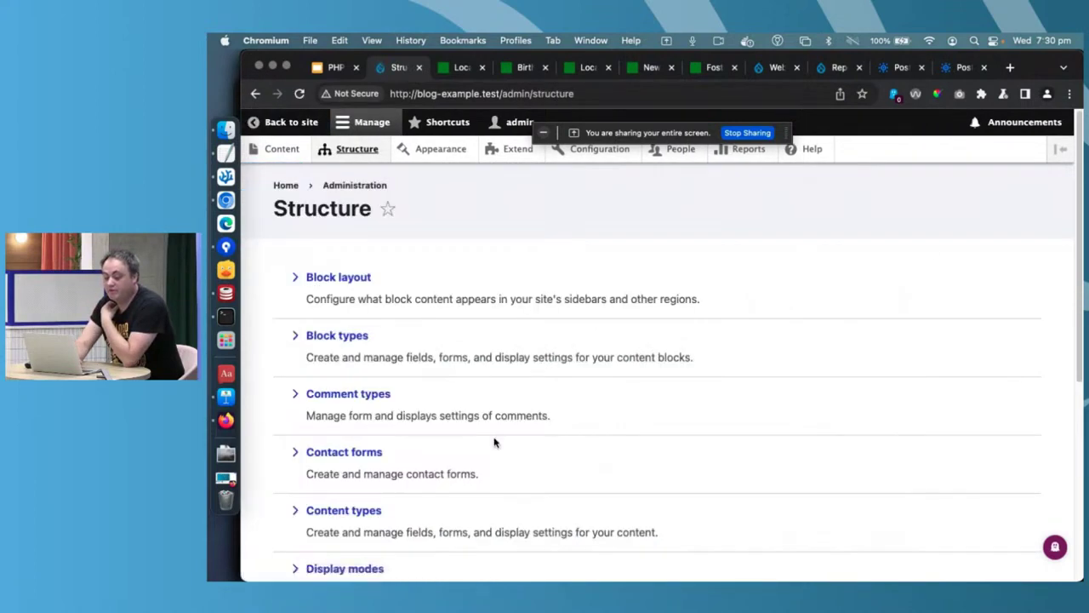
# - Add a new Media field labelled Main image to the Blog Post content type
pyautogui.scroll(-2, 514, 394)
pyautogui.click(357, 444)
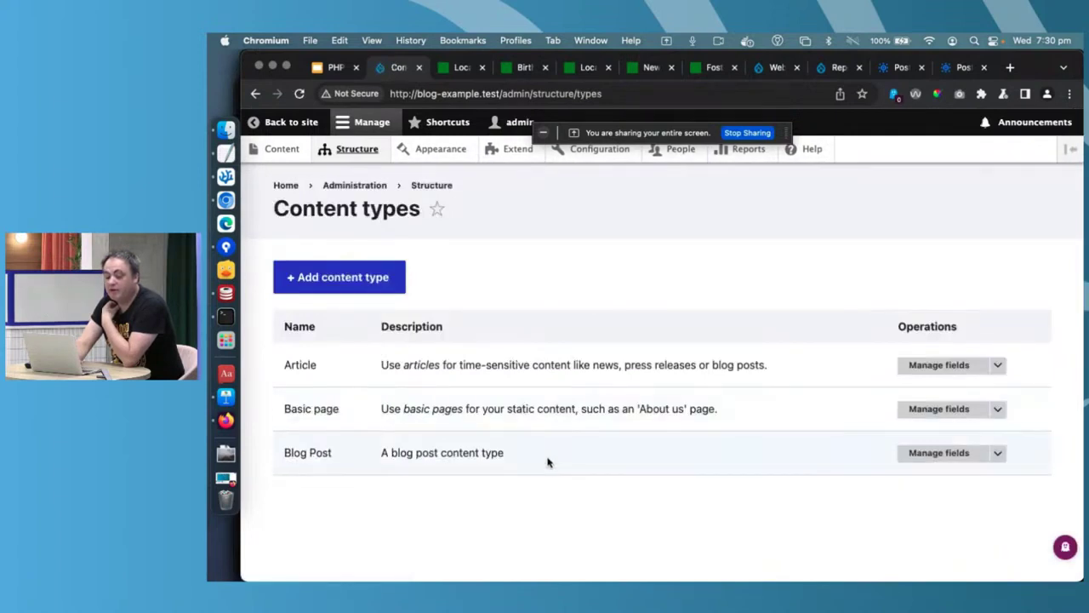
pyautogui.click(959, 462)
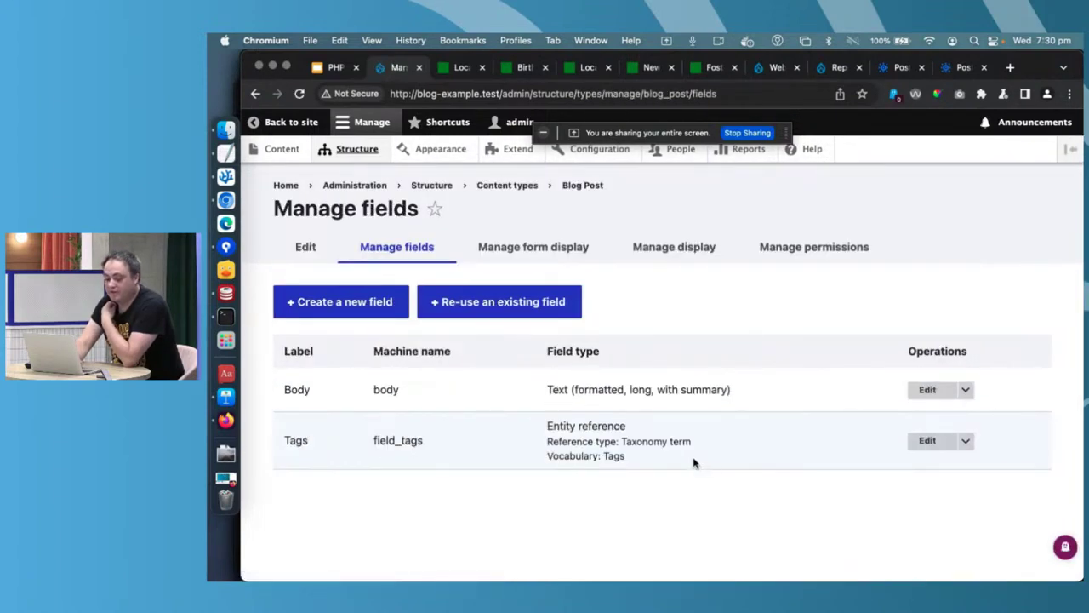
pyautogui.click(349, 299)
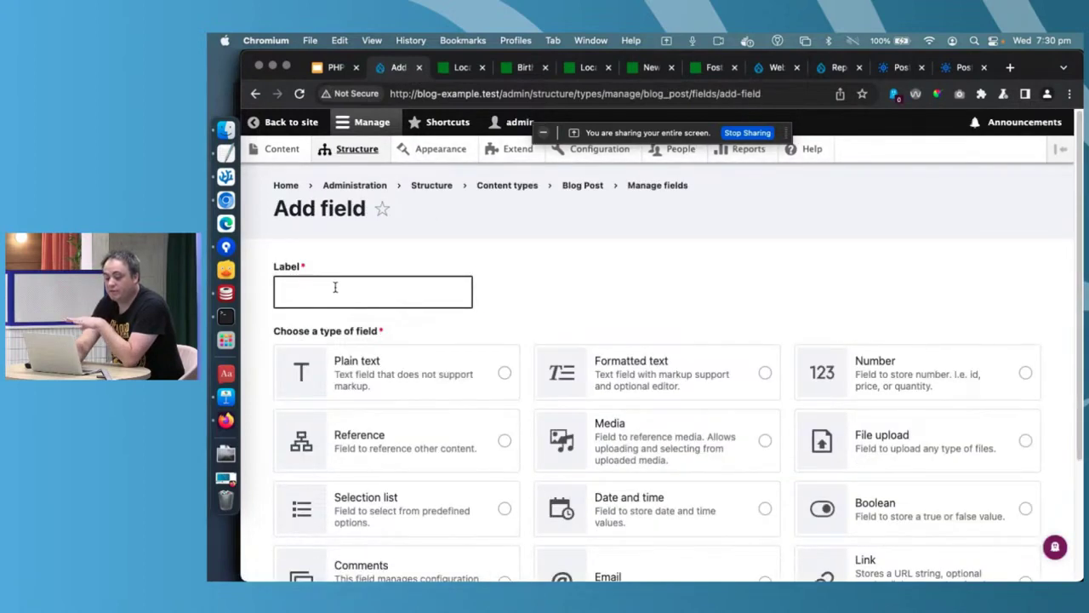
pyautogui.click(335, 287)
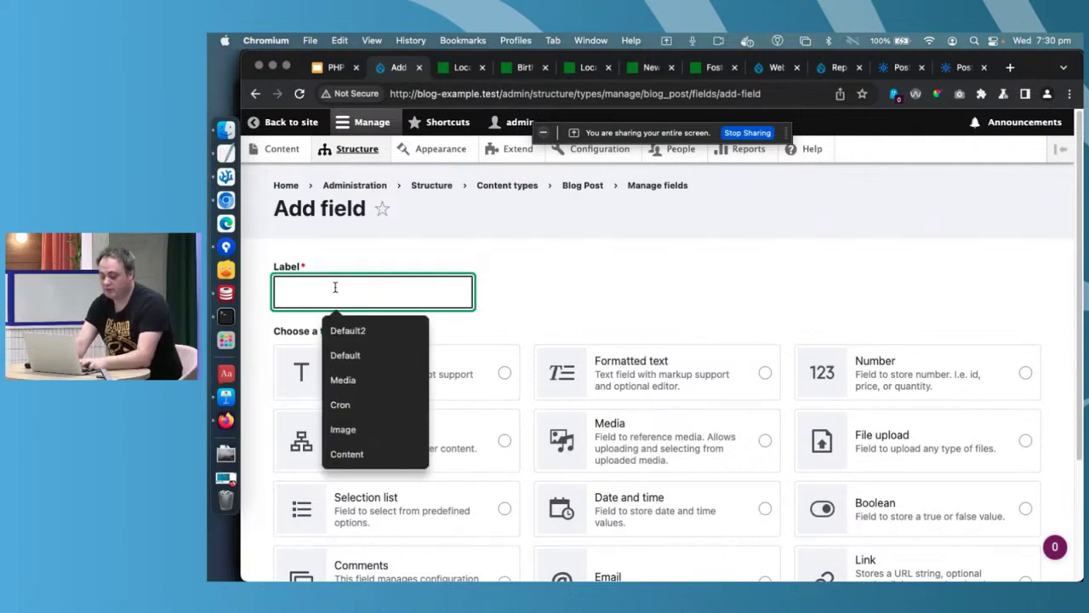
pyautogui.write('Image')
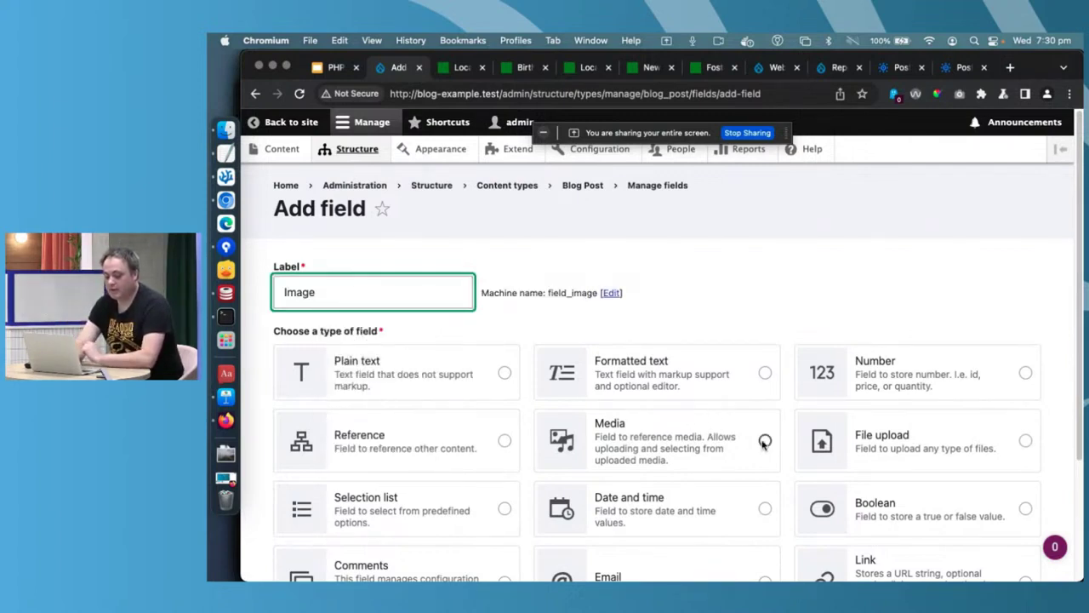
pyautogui.write('Main i')
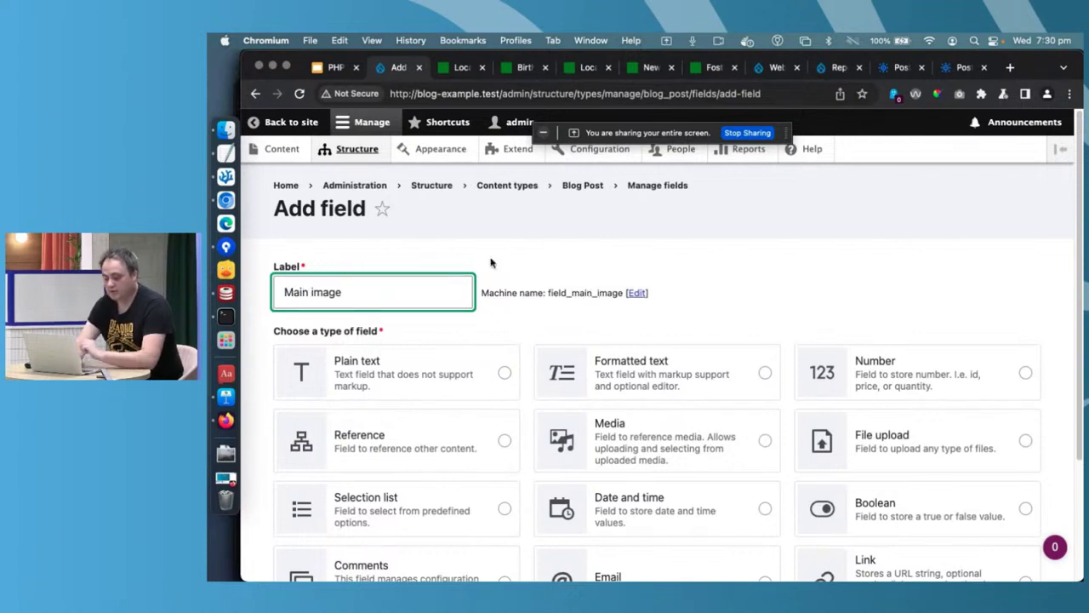
pyautogui.scroll(-2, 618, 369)
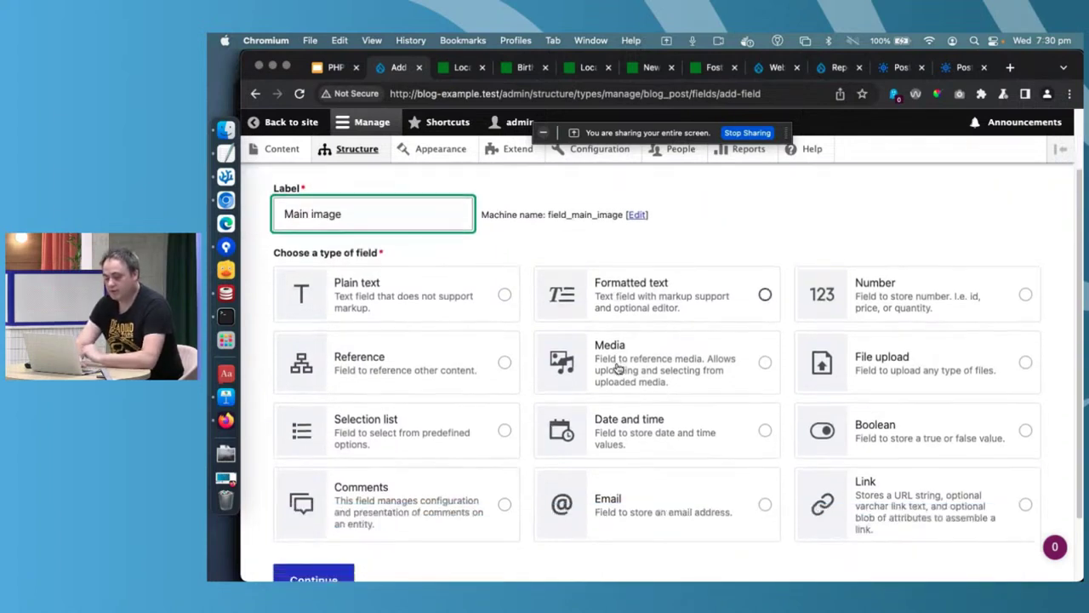
pyautogui.click(764, 364)
pyautogui.scroll(-3, 764, 369)
pyautogui.click(330, 500)
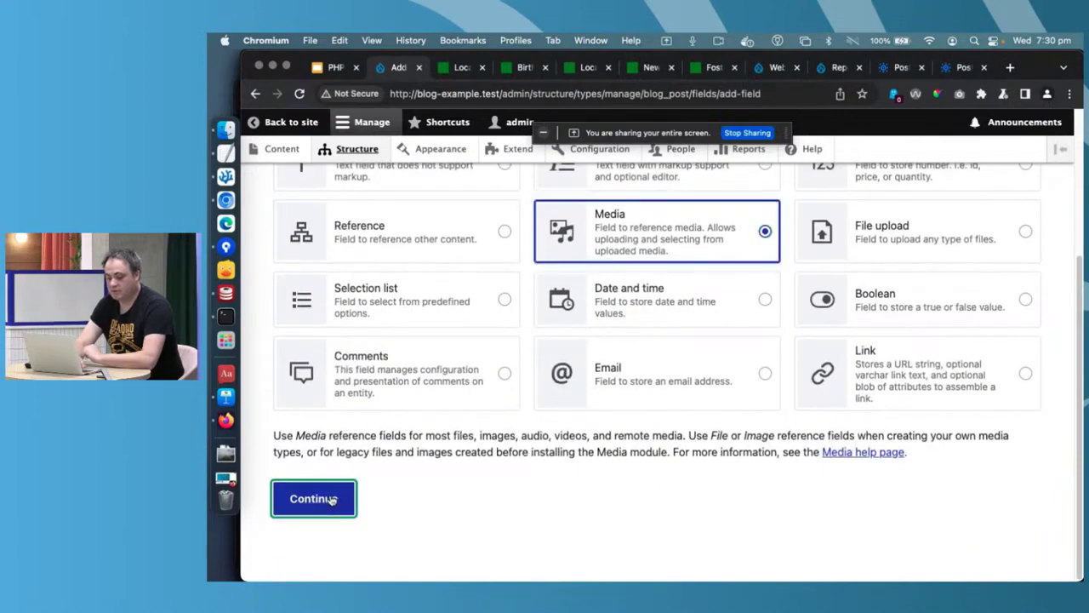
# - Limit the Main image field to Image media and save its settings
pyautogui.scroll(-2, 572, 428)
pyautogui.scroll(-5, 572, 428)
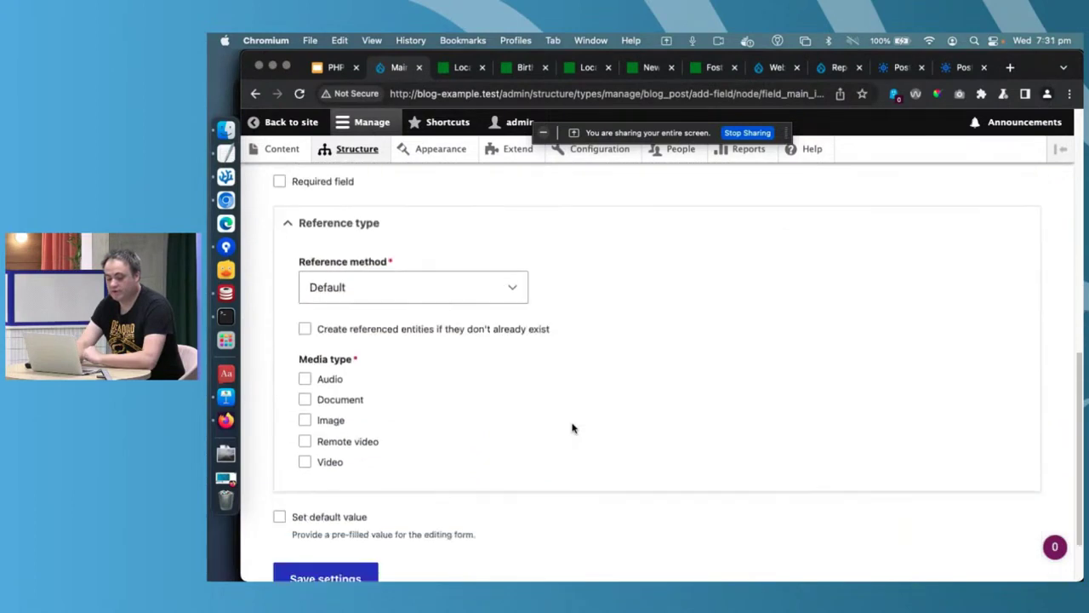
pyautogui.click(334, 429)
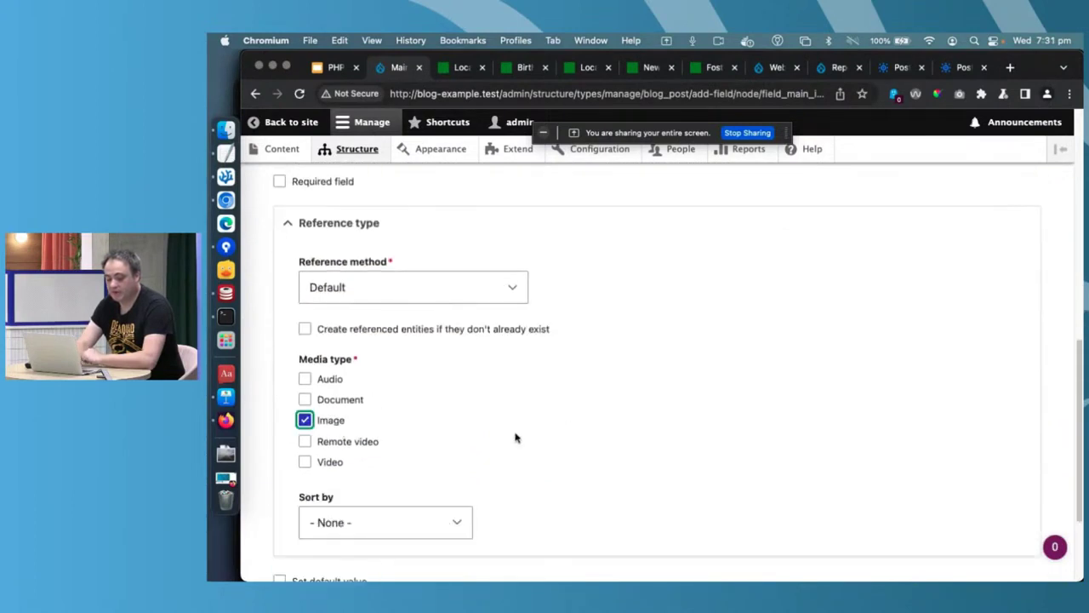
pyautogui.scroll(-3, 516, 437)
pyautogui.click(337, 503)
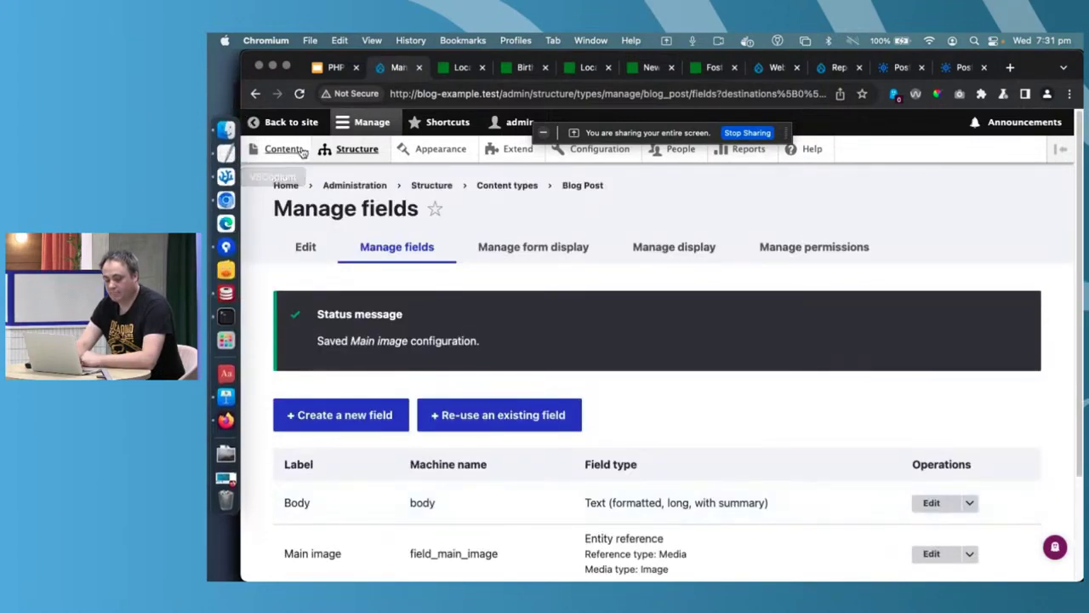
# - Move Main image directly below Title on the Blog Post edit form and save
pyautogui.click(577, 248)
pyautogui.scroll(-2, 577, 254)
pyautogui.scroll(-1, 577, 254)
pyautogui.scroll(-5, 577, 253)
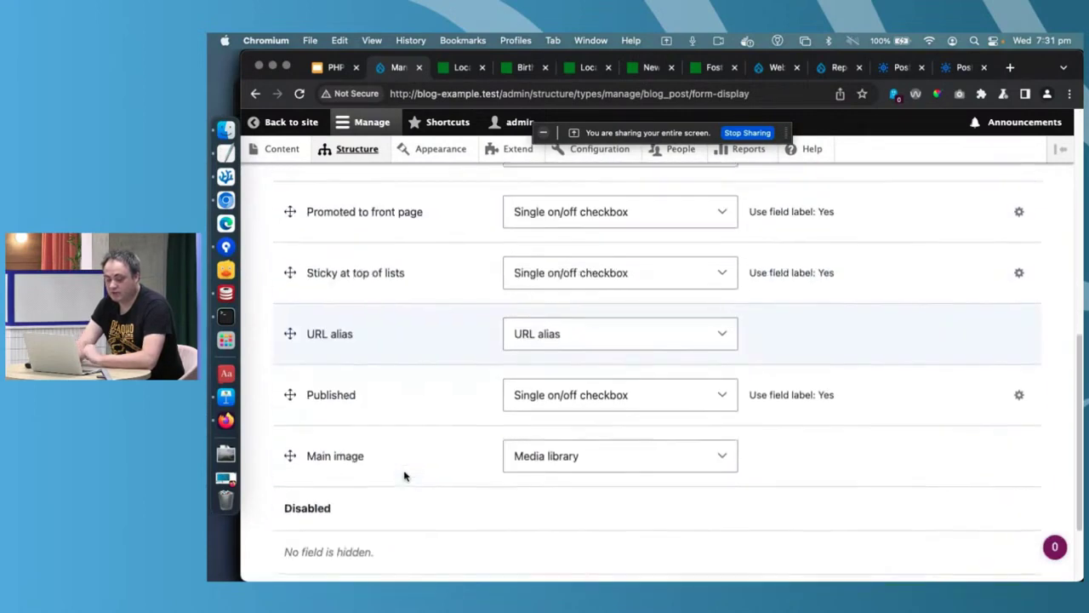
pyautogui.moveTo(291, 454); pyautogui.dragTo(287, 278)
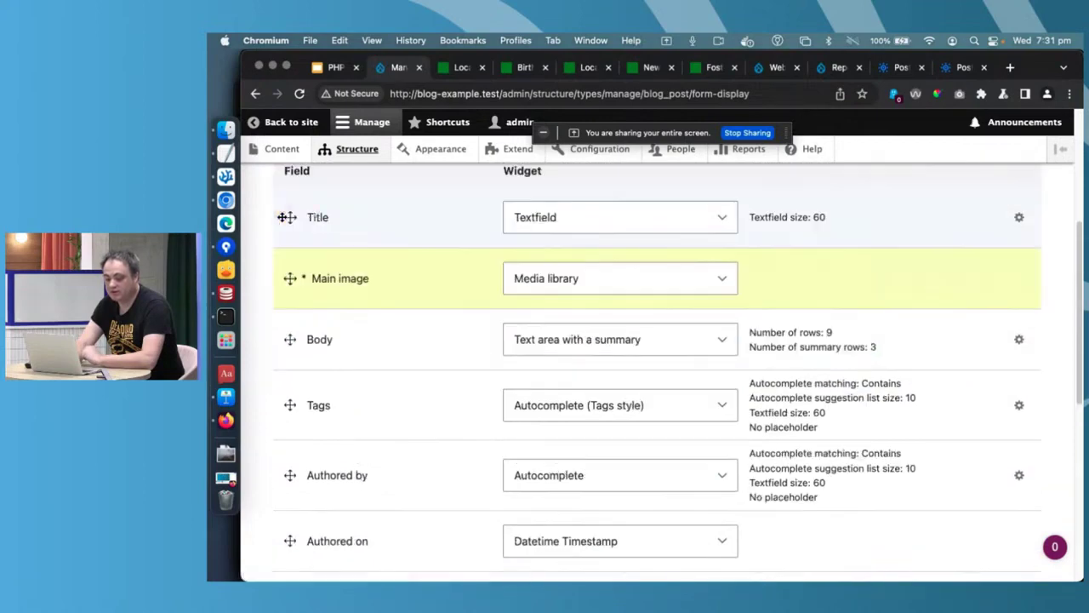
pyautogui.scroll(-6, 365, 239)
pyautogui.click(302, 496)
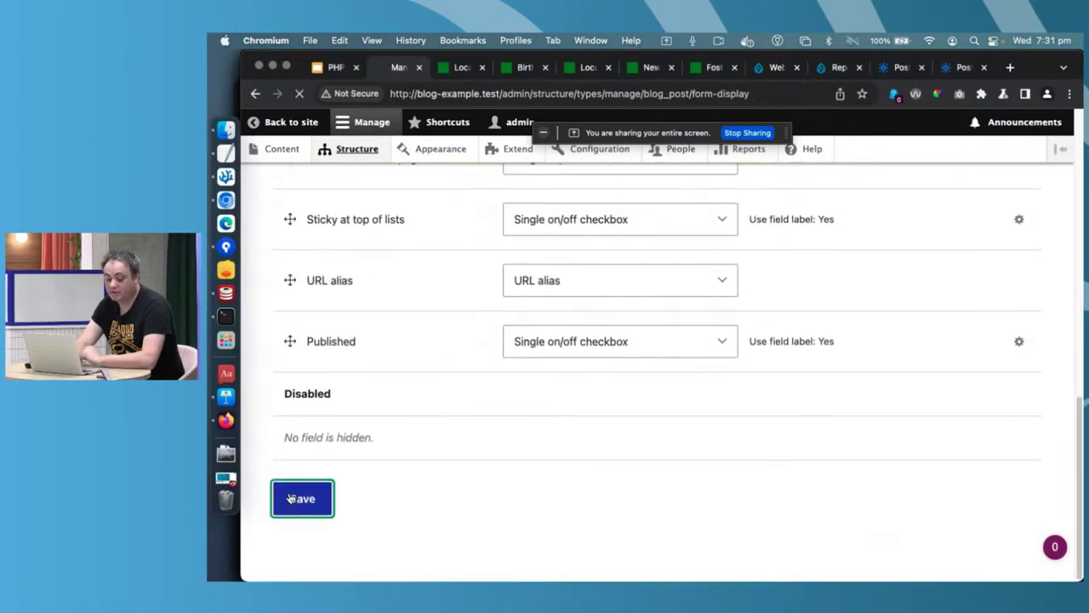
# - Place Main image first on the Blog Post display with its label hidden, and save
pyautogui.click(660, 246)
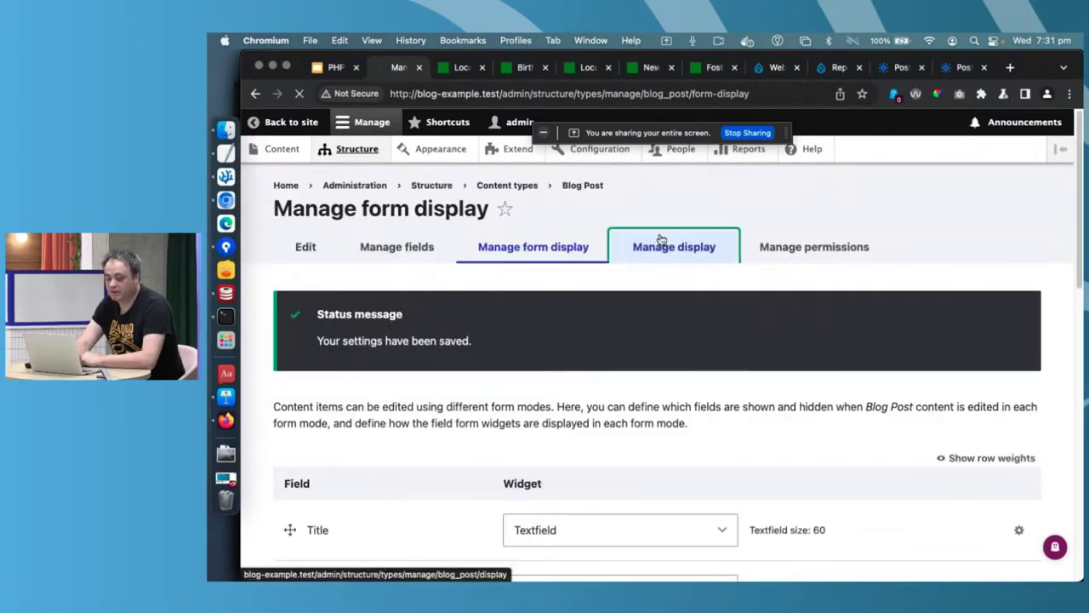
pyautogui.scroll(-5, 875, 323)
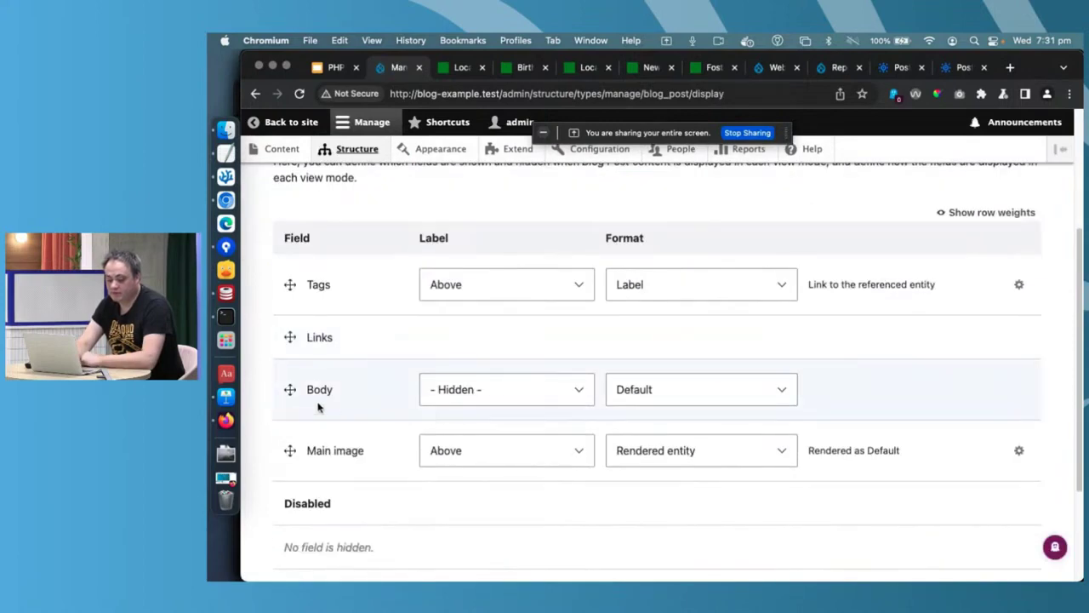
pyautogui.moveTo(290, 450); pyautogui.dragTo(286, 281)
pyautogui.click(535, 358)
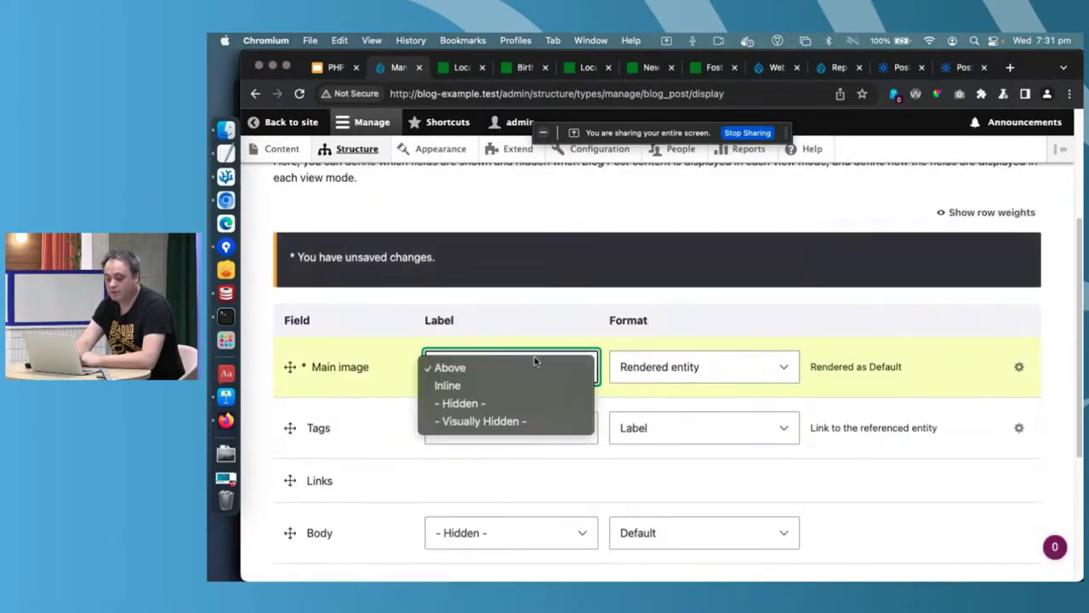
pyautogui.click(515, 403)
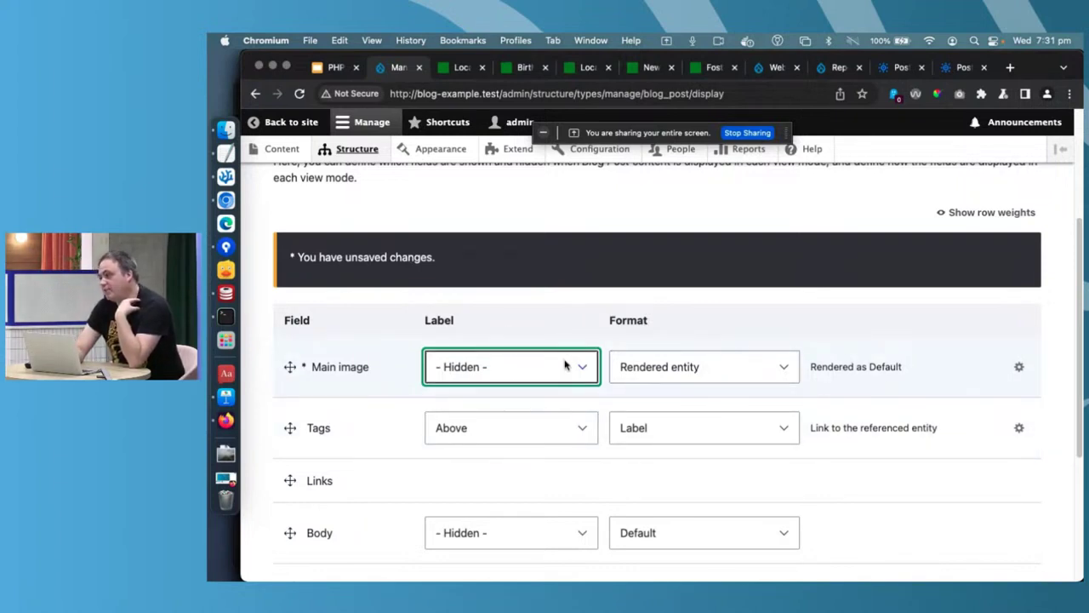
pyautogui.scroll(-5, 400, 454)
pyautogui.click(302, 499)
pyautogui.click(276, 149)
pyautogui.scroll(-1, 512, 298)
# - Set the misty pier image as The Ghost Fisher's Main image and save the post
pyautogui.click(968, 415)
pyautogui.click(366, 483)
pyautogui.scroll(-2, 558, 258)
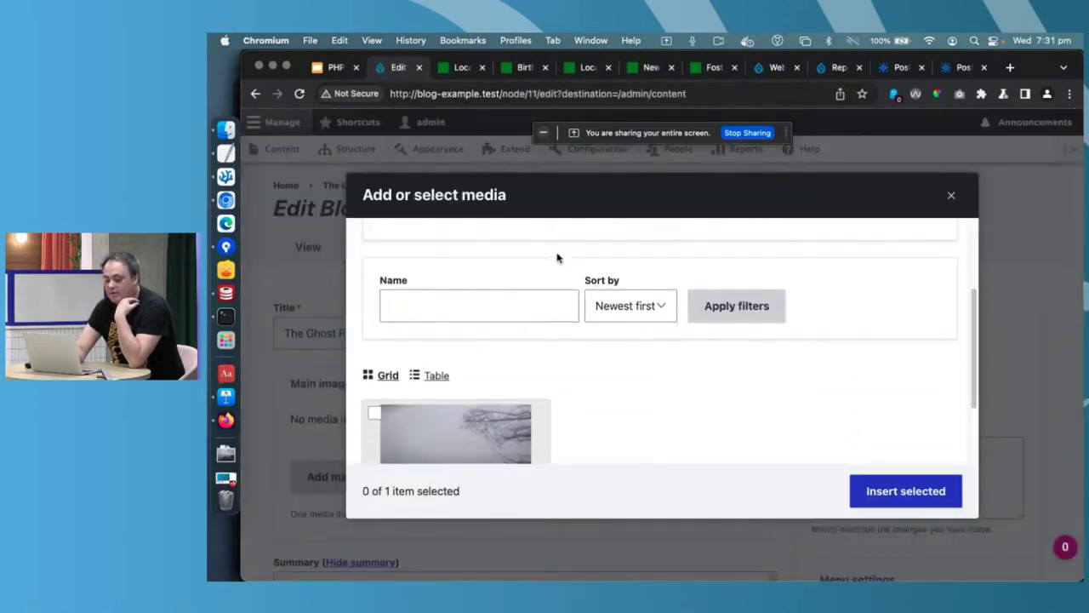
pyautogui.click(445, 409)
pyautogui.click(923, 495)
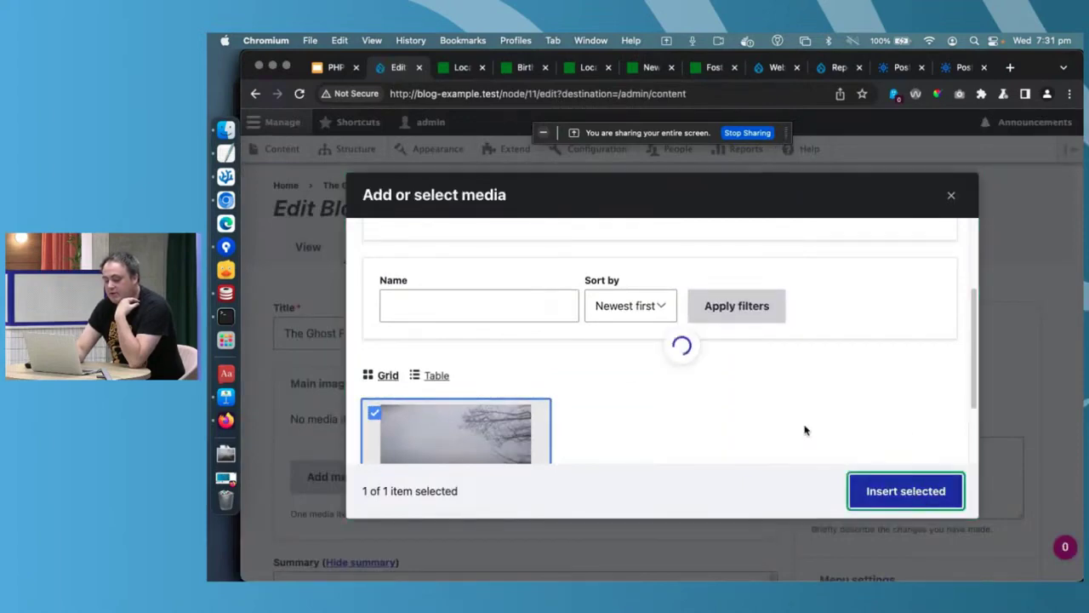
pyautogui.scroll(-3, 747, 369)
pyautogui.scroll(5, 747, 369)
pyautogui.scroll(-10, 757, 410)
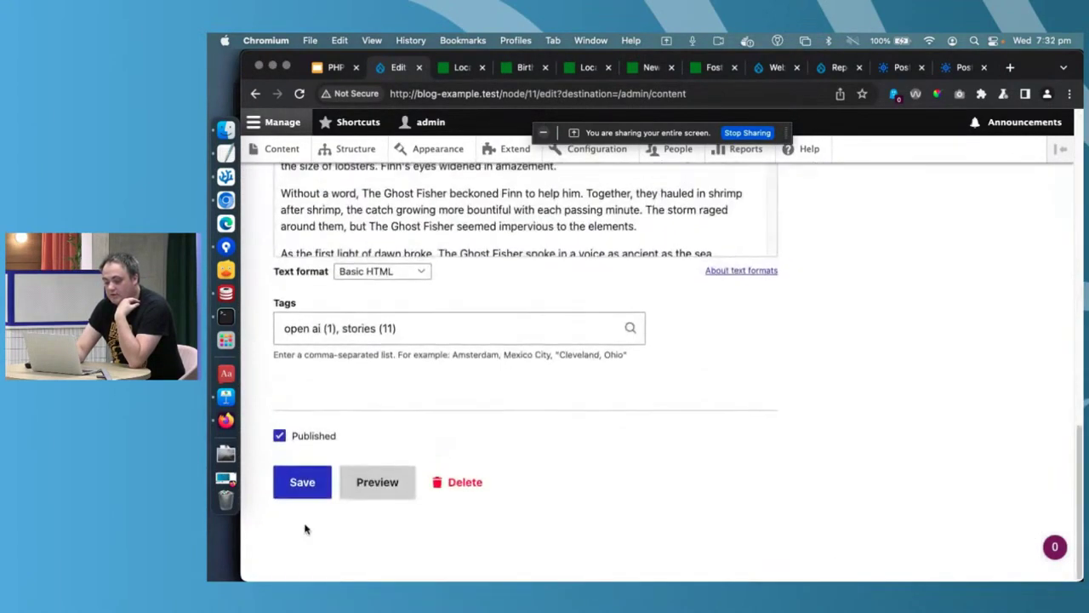
pyautogui.click(300, 483)
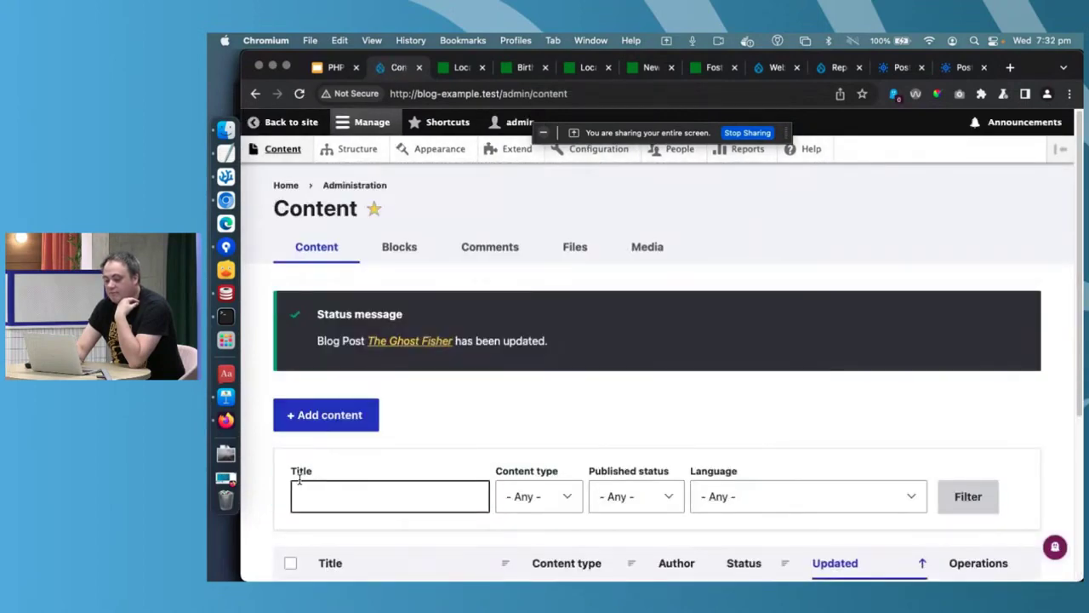
# - Open The Ghost Fisher from the blog listing to check its pier photo
pyautogui.click(286, 185)
pyautogui.click(838, 252)
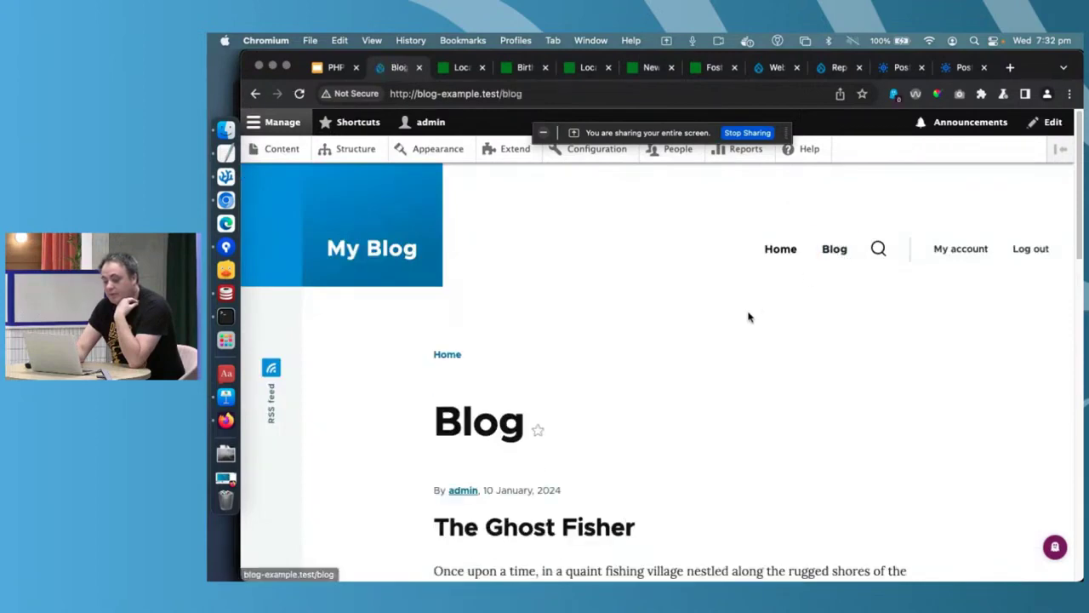
pyautogui.scroll(-3, 748, 317)
pyautogui.click(539, 317)
pyautogui.scroll(-5, 758, 348)
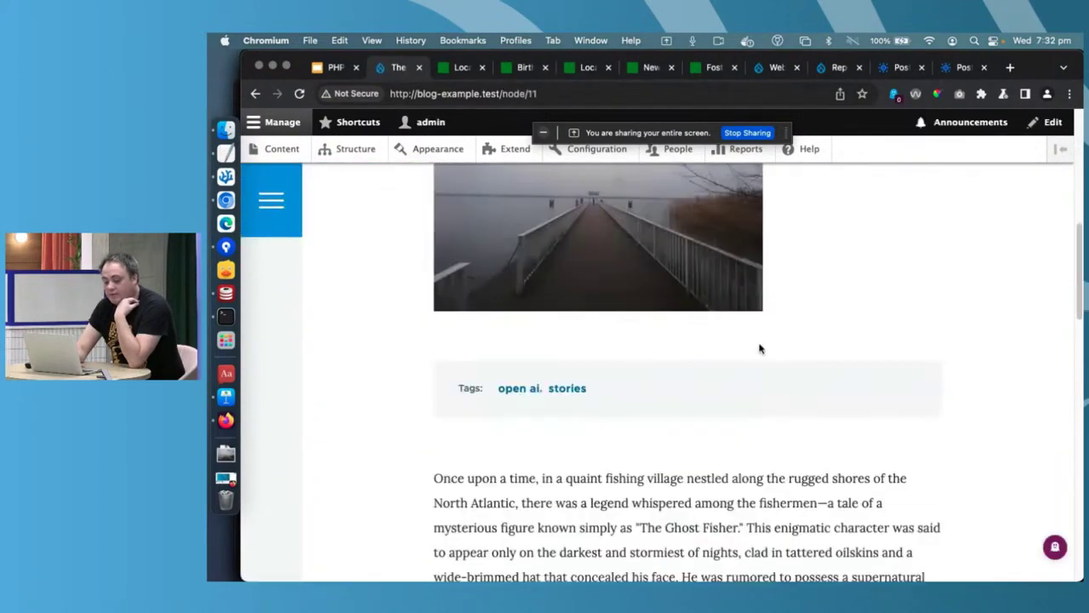
pyautogui.scroll(2, 760, 348)
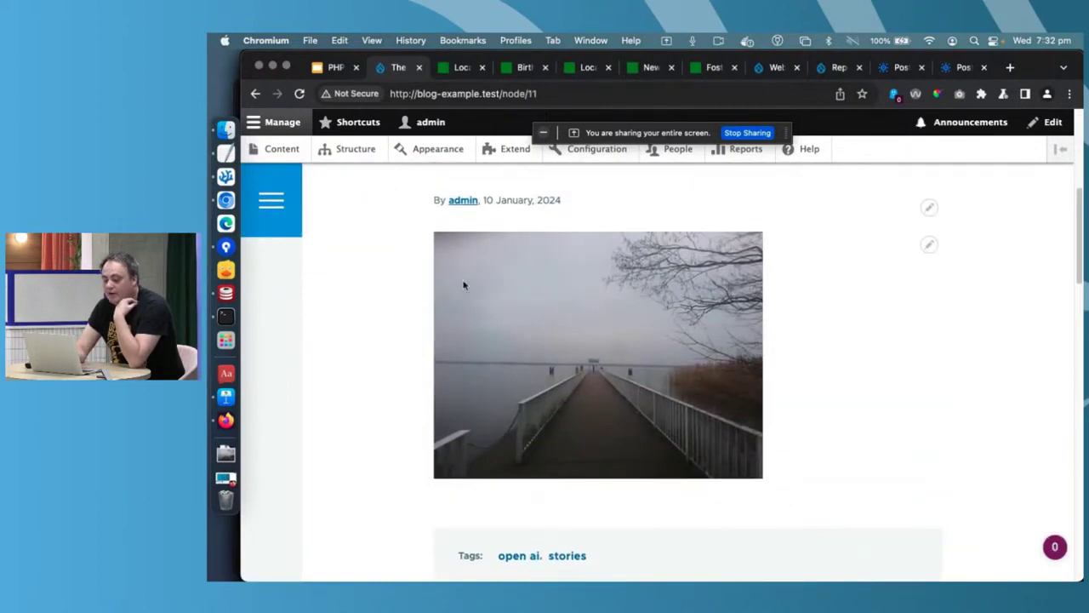
pyautogui.scroll(3, 481, 386)
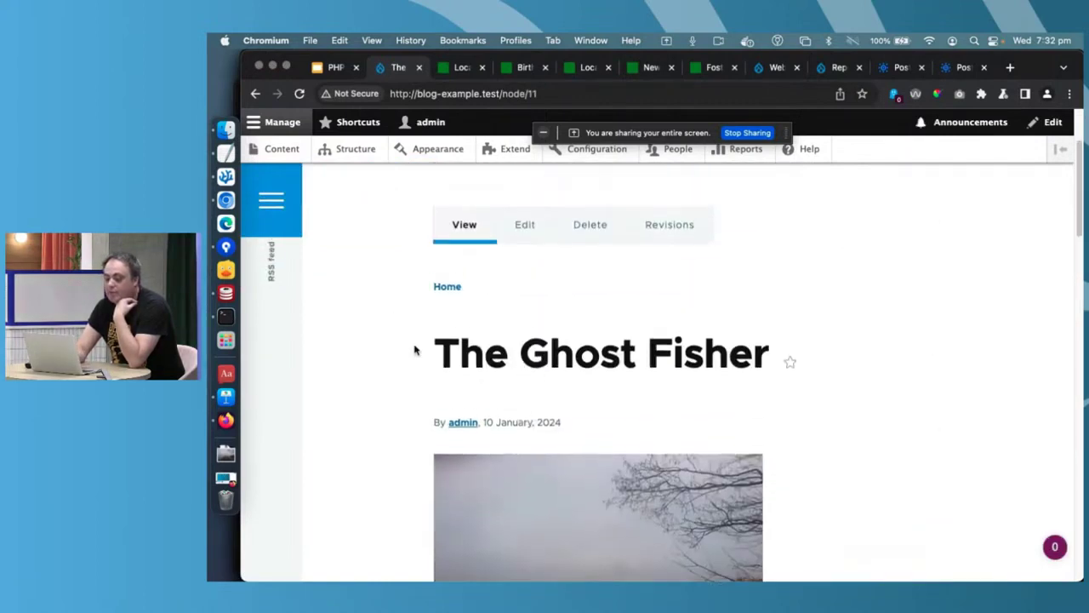
# - Go to Structure > Content types
pyautogui.click(371, 156)
pyautogui.scroll(-2, 386, 408)
pyautogui.click(357, 353)
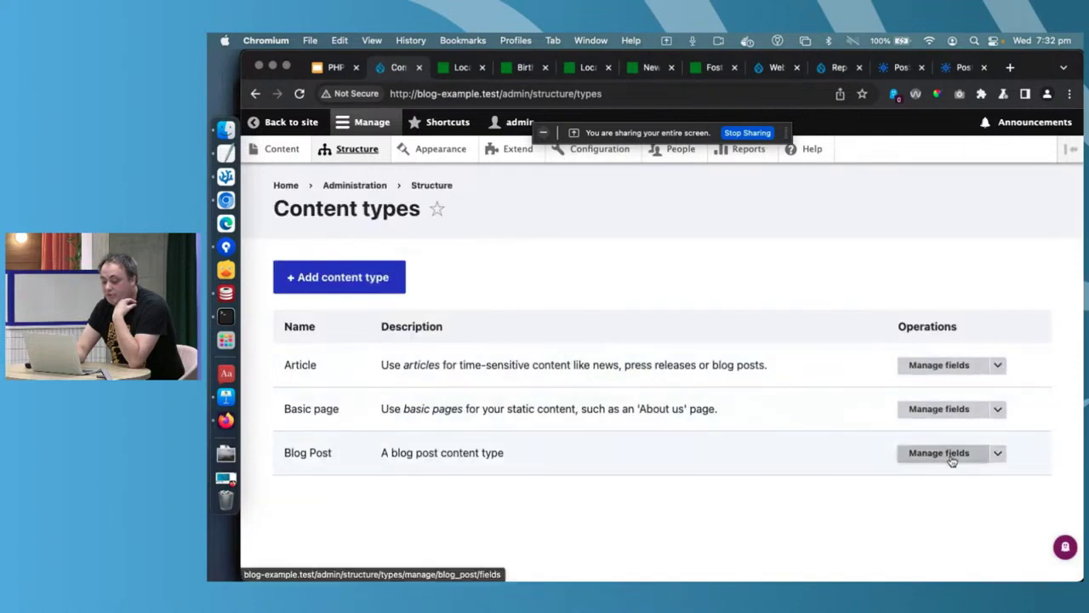
# - Open the Teaser display settings for the Blog Post type
pyautogui.click(944, 453)
pyautogui.click(668, 248)
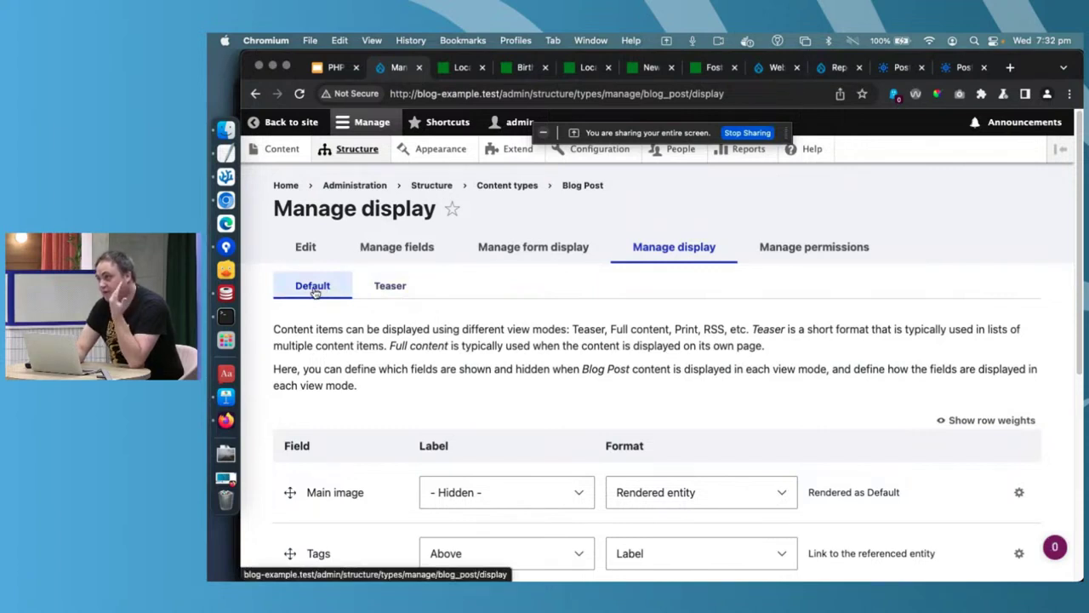
pyautogui.click(391, 289)
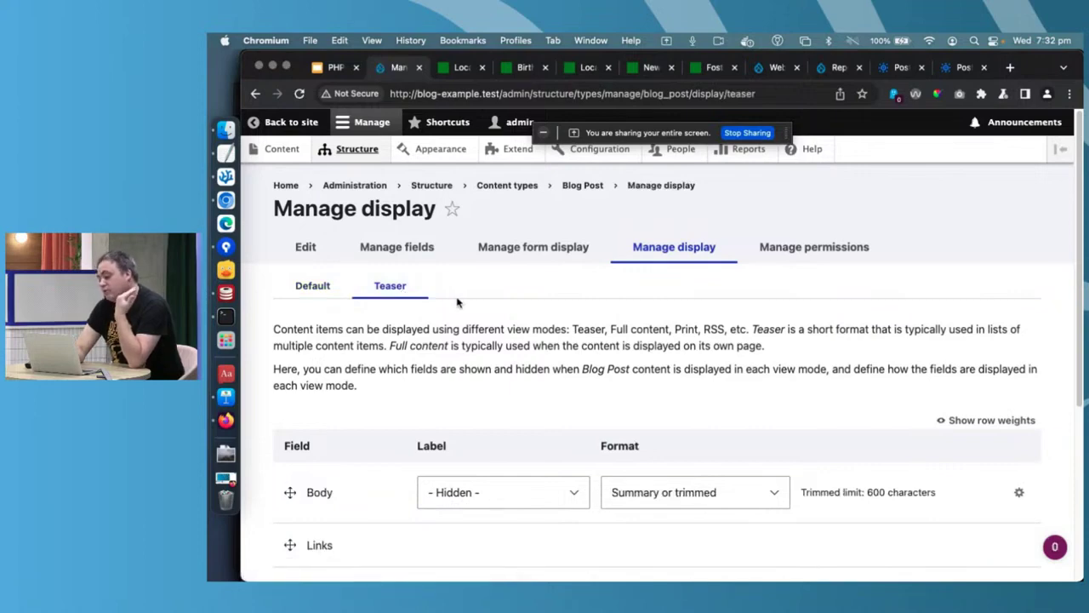
pyautogui.scroll(-3, 457, 302)
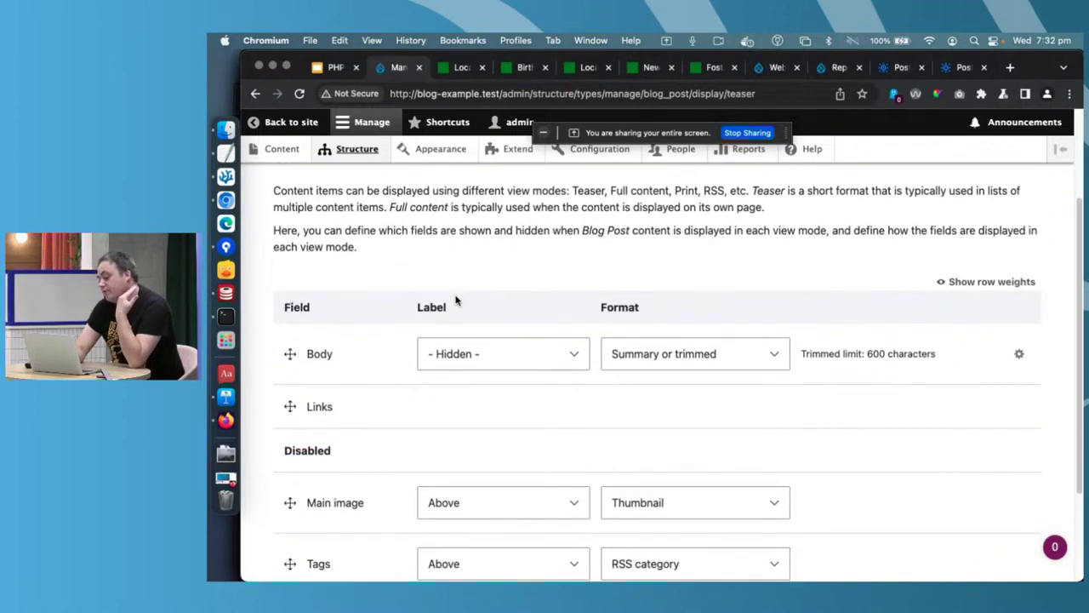
pyautogui.scroll(-3, 455, 300)
# - Enable Main image in teasers with hidden label and Rendered entity format, and save
pyautogui.moveTo(308, 368); pyautogui.dragTo(301, 238)
pyautogui.click(527, 299)
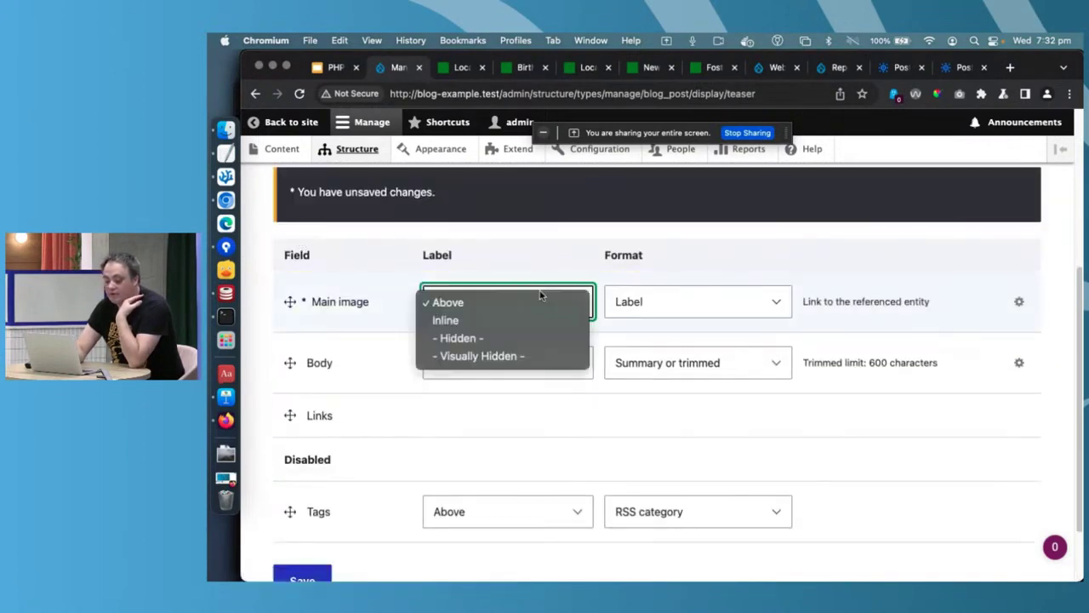
pyautogui.click(521, 340)
pyautogui.click(700, 314)
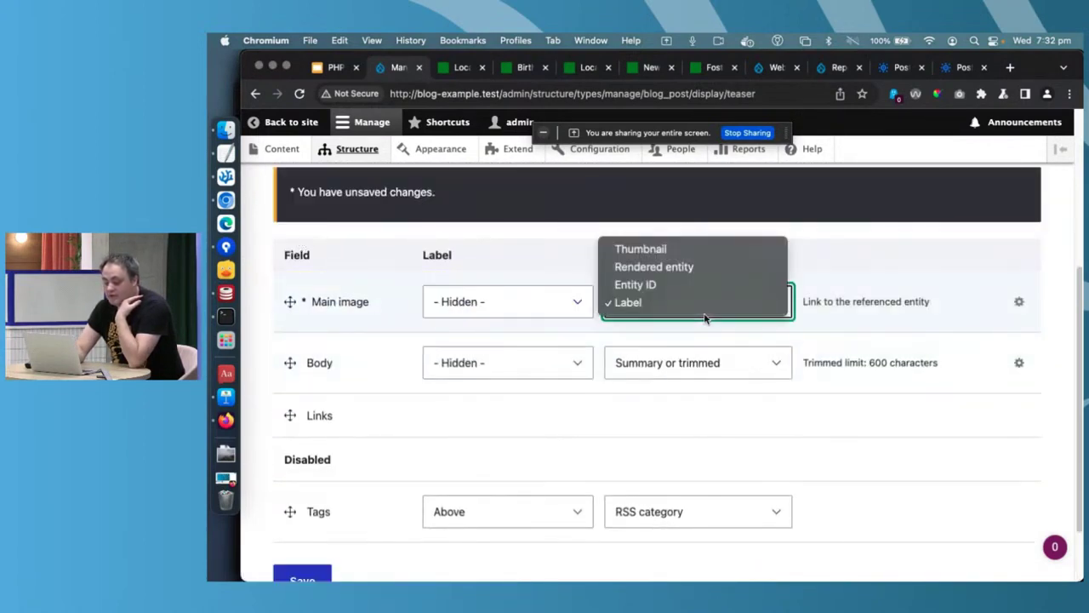
pyautogui.click(692, 274)
pyautogui.scroll(-2, 884, 333)
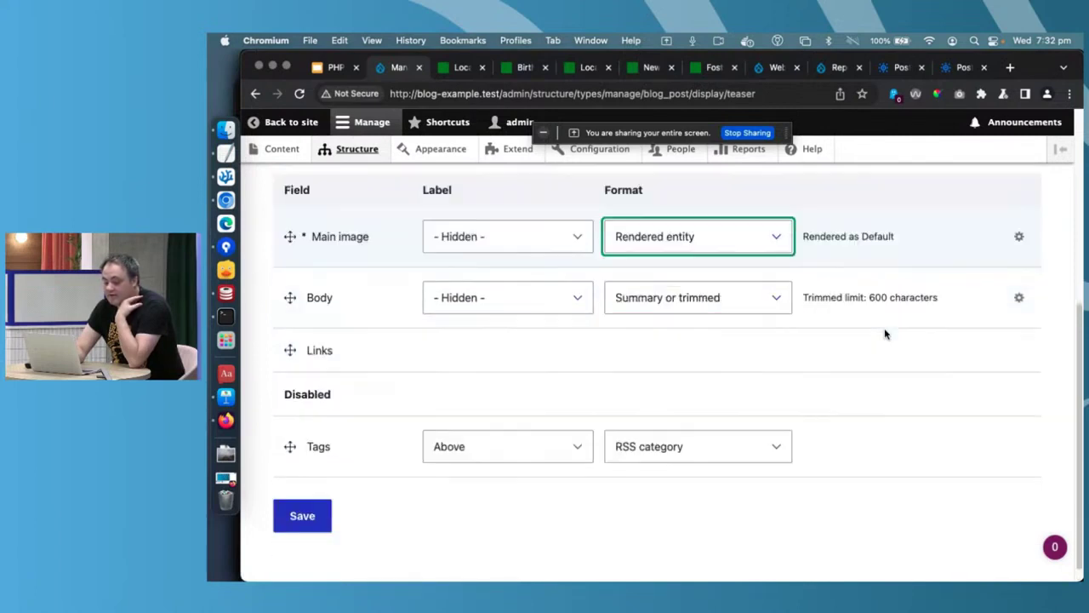
pyautogui.click(301, 497)
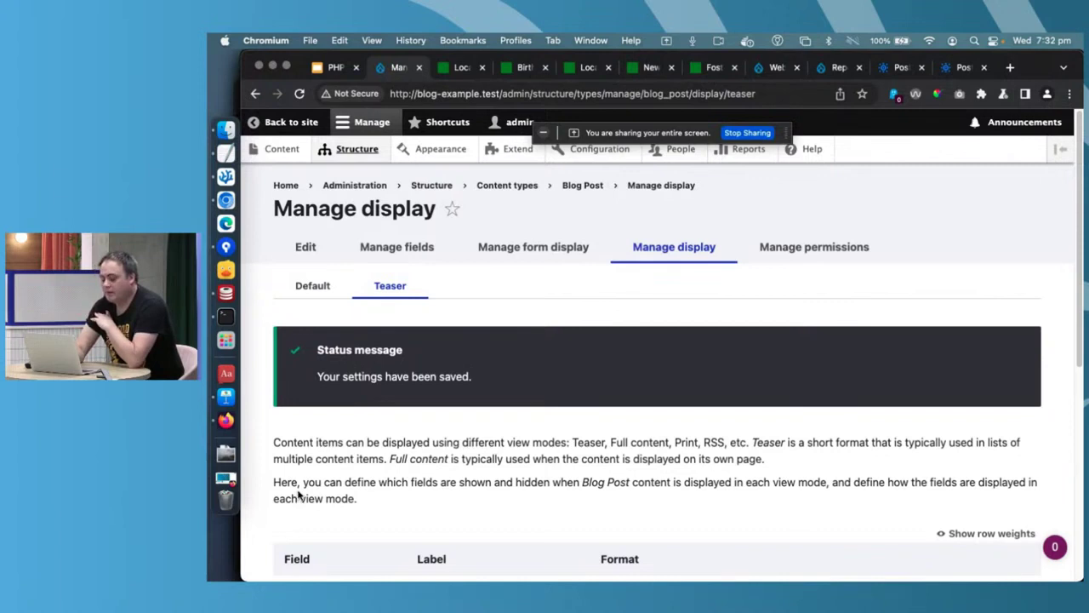
pyautogui.moveTo(502, 93); pyautogui.dragTo(756, 94)
# - Load /blog and check The Ghost Fisher teaser shows the pier photo
pyautogui.write('blog-example.test/blo')
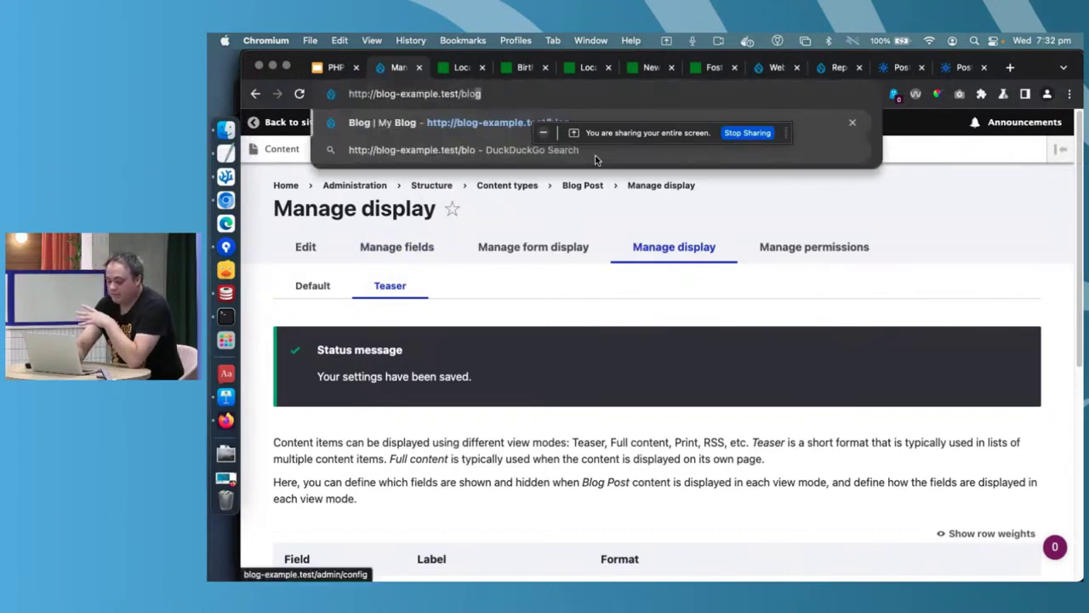
pyautogui.press('Return')
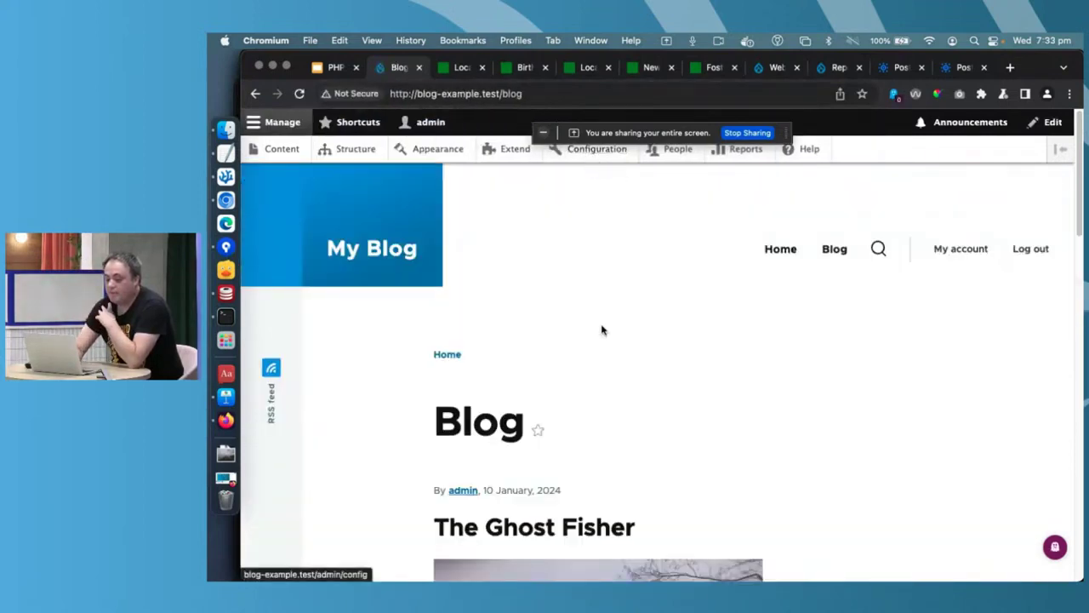
pyautogui.scroll(-3, 601, 328)
pyautogui.scroll(-3, 601, 329)
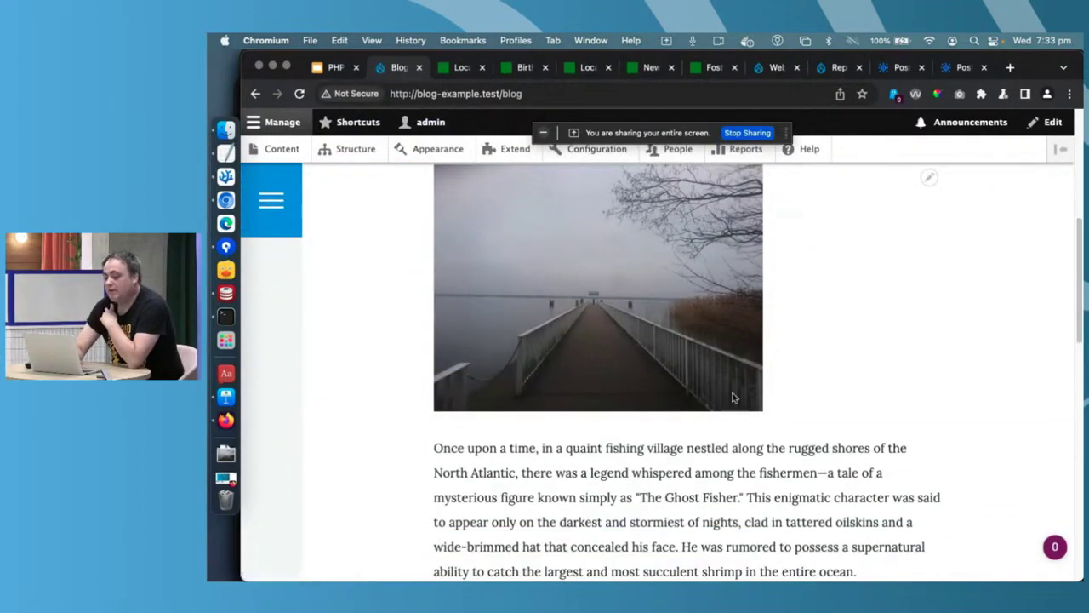
pyautogui.scroll(-3, 732, 395)
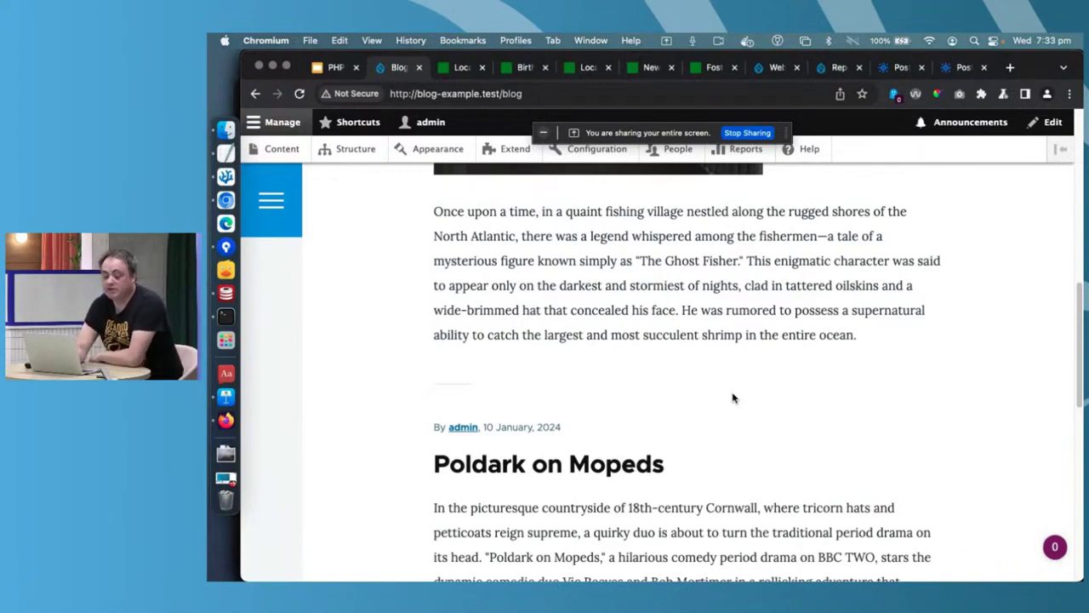
pyautogui.scroll(3, 732, 397)
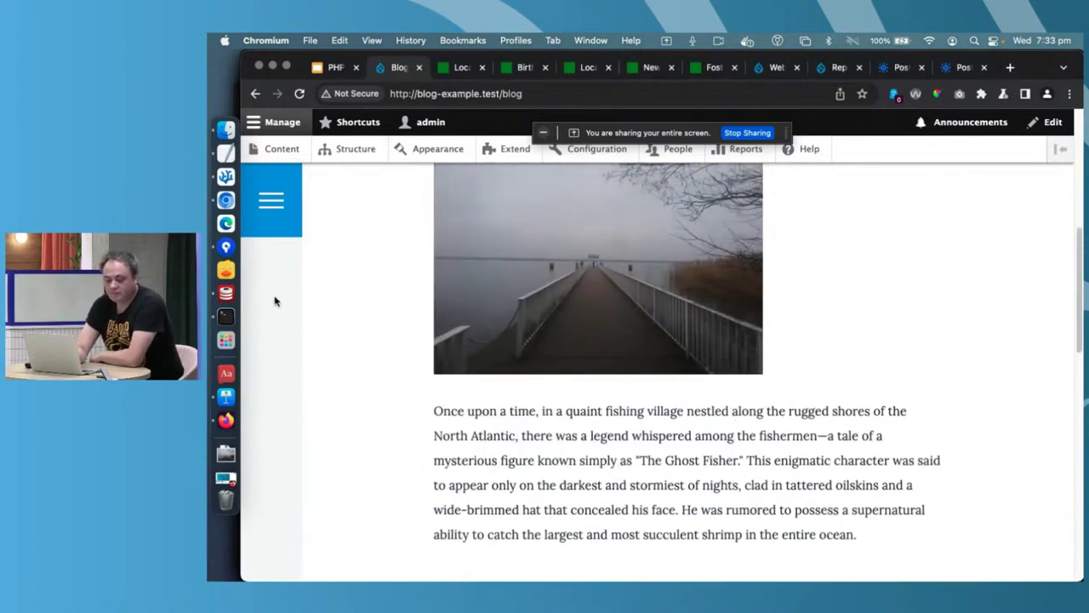
# - Play the Keynote slideshow and advance to the All about configuration slide
pyautogui.click(226, 396)
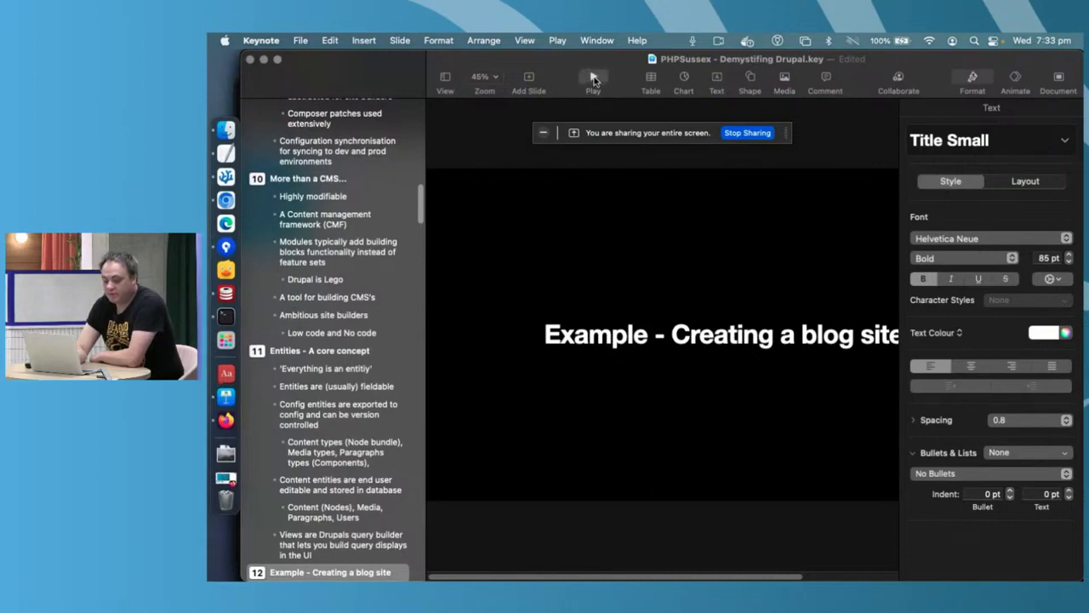
pyautogui.click(594, 78)
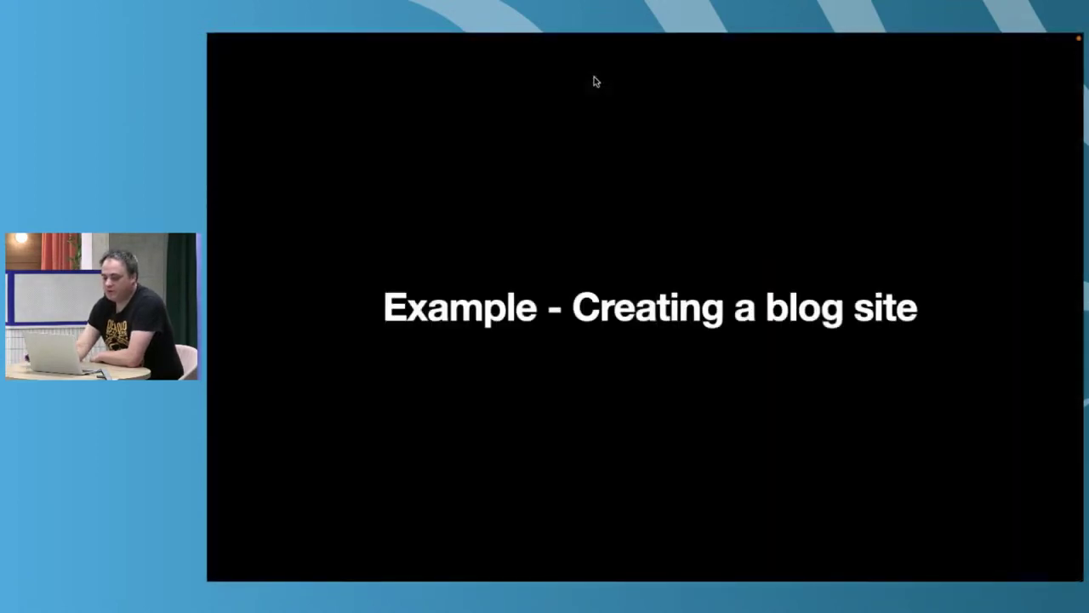
pyautogui.press('Right')
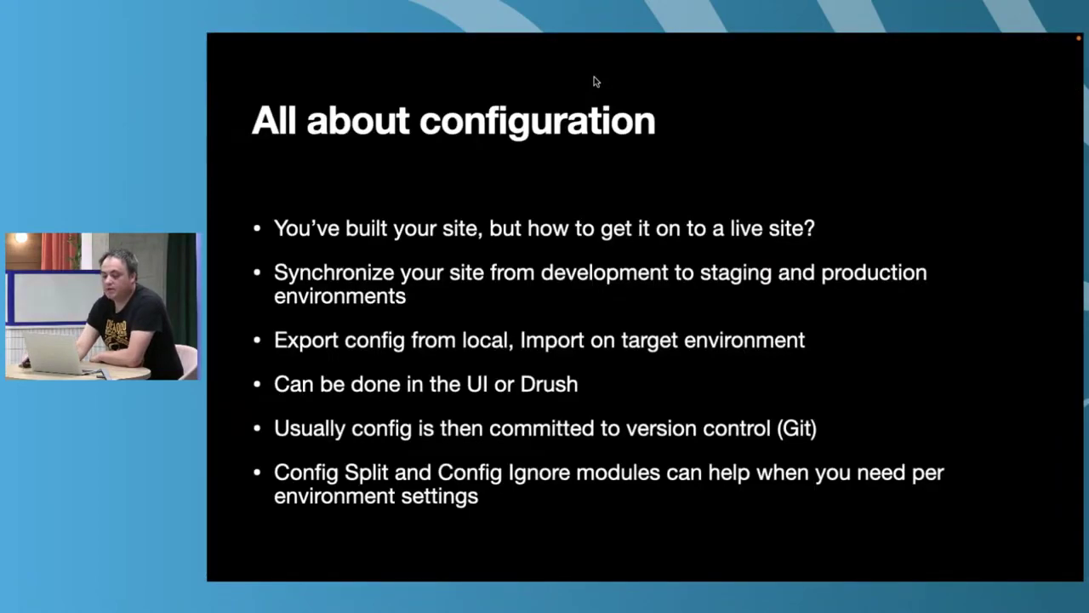
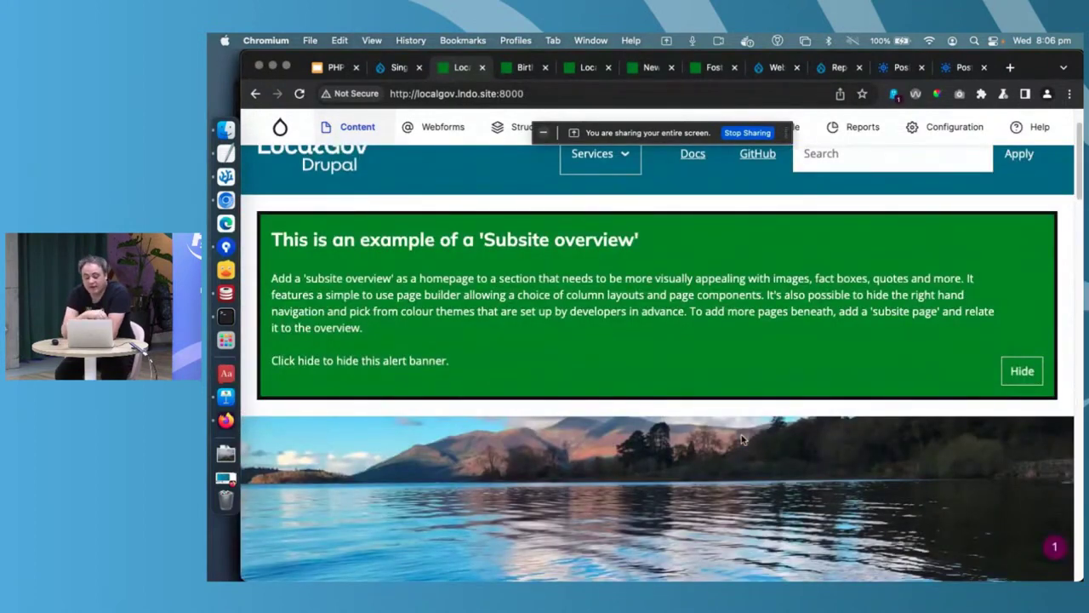
# - Scroll down the subsite homepage's service sections and back up to the top
pyautogui.scroll(-10, 741, 439)
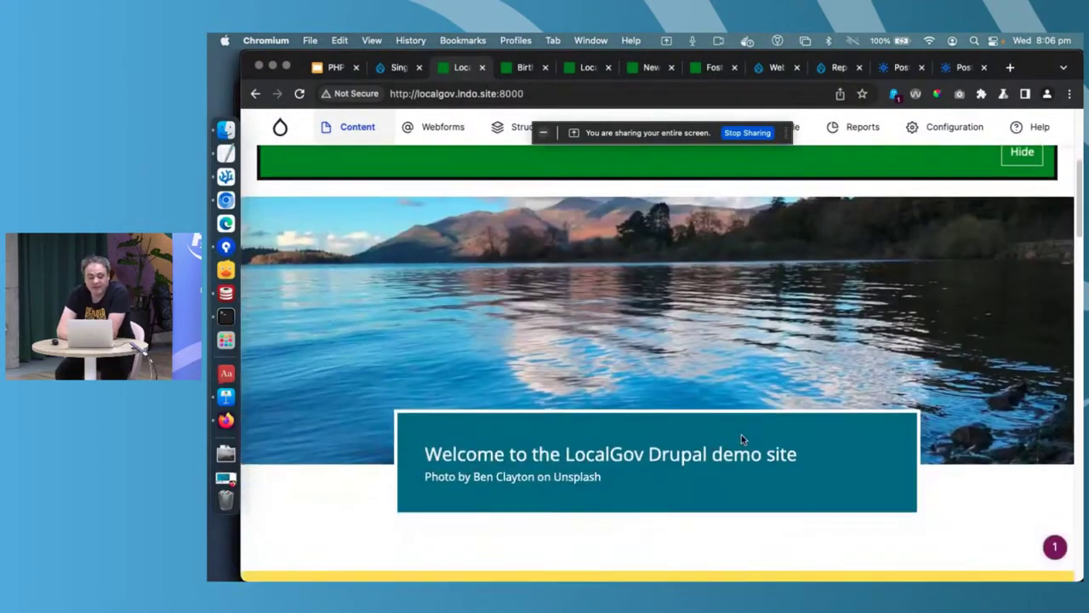
pyautogui.scroll(-9, 741, 439)
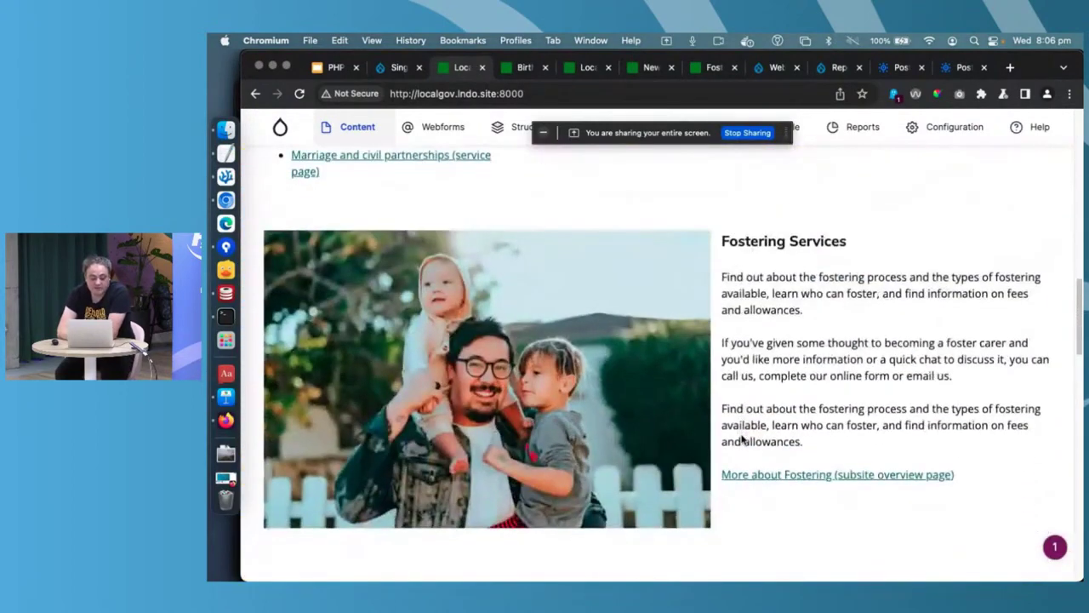
pyautogui.scroll(-3, 741, 439)
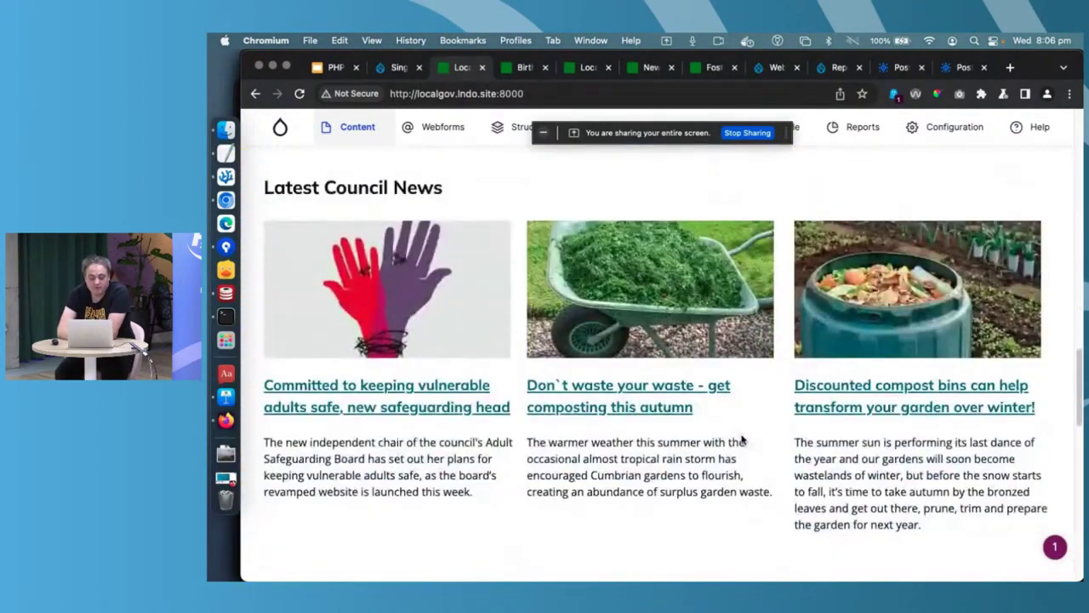
pyautogui.scroll(6, 742, 439)
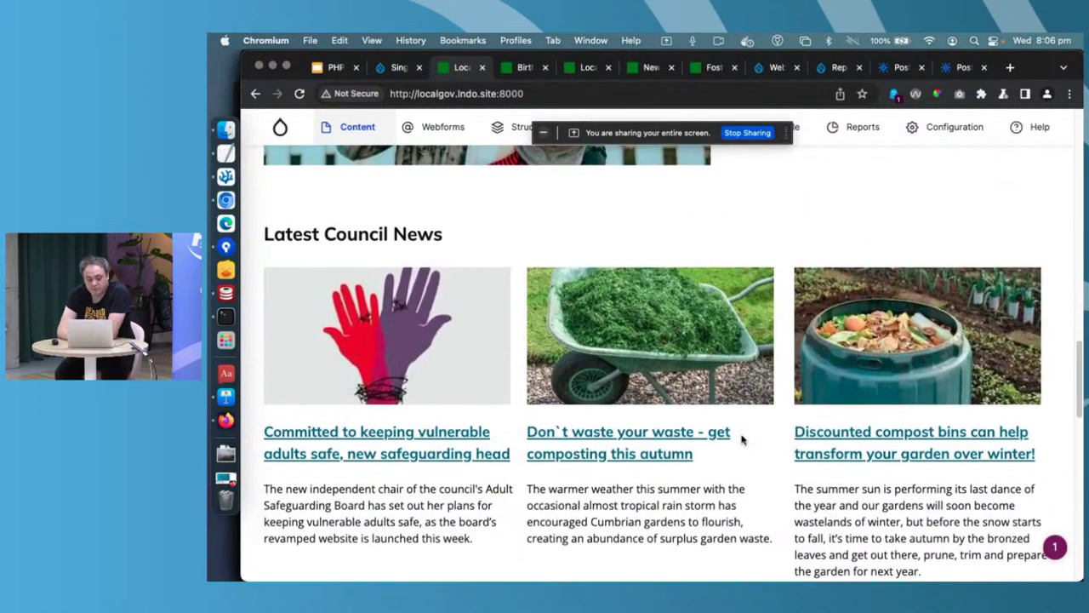
pyautogui.scroll(10, 741, 439)
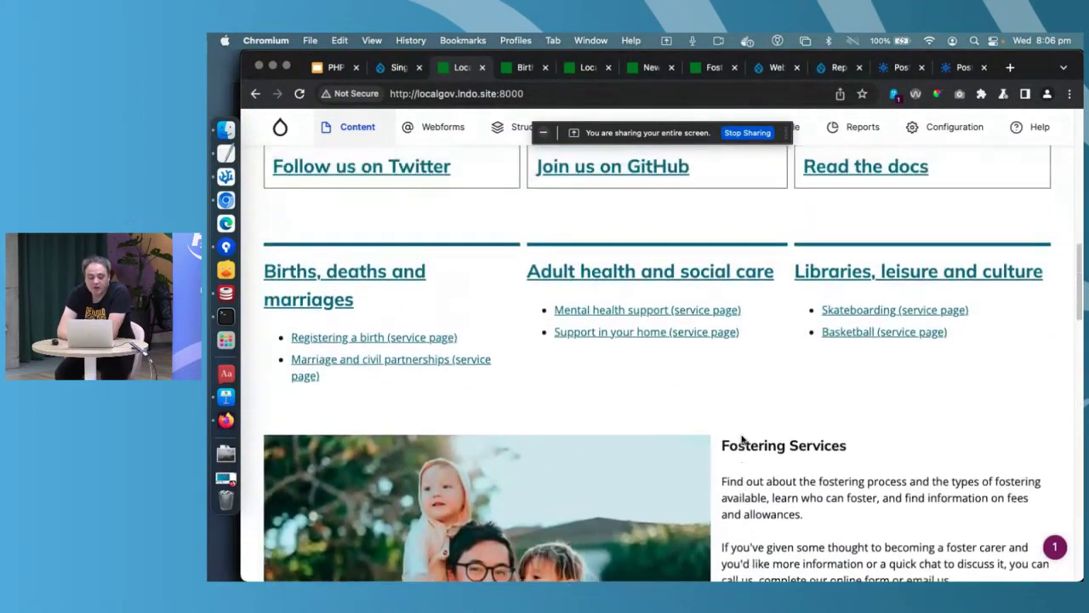
pyautogui.scroll(5, 741, 439)
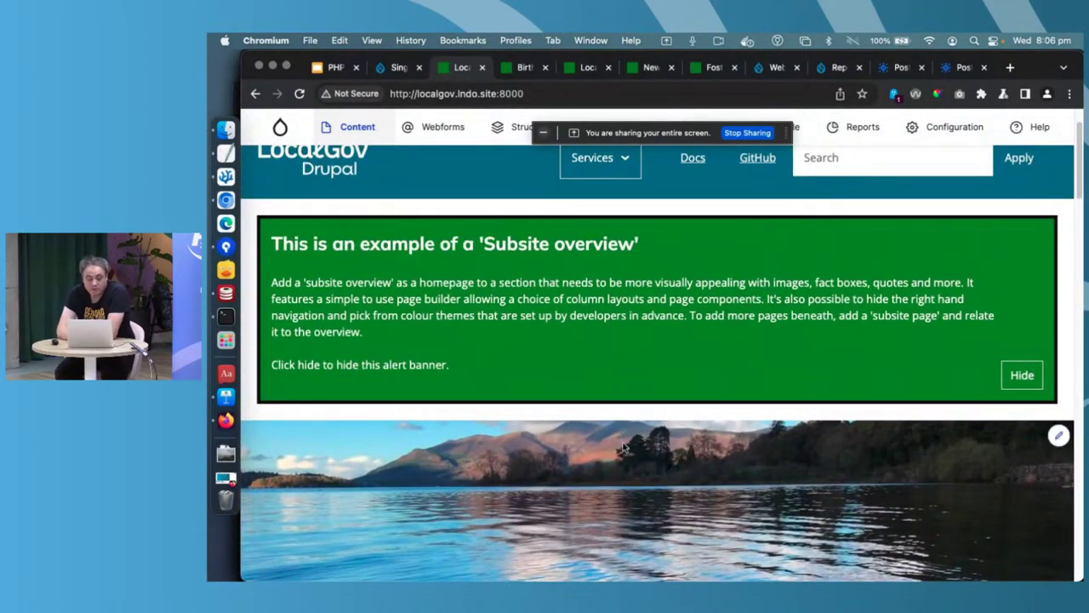
pyautogui.click(521, 71)
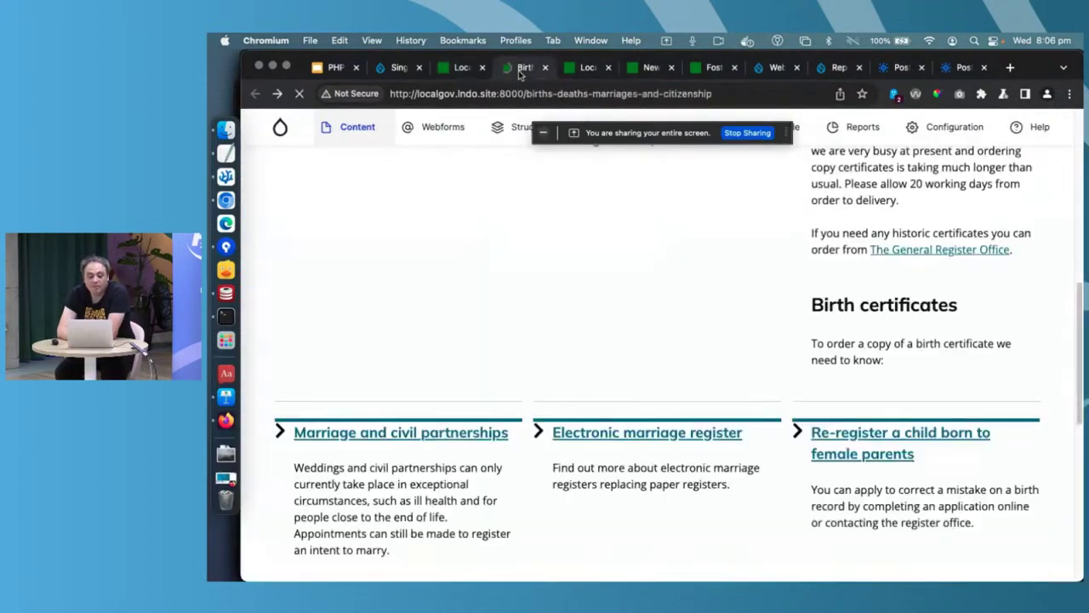
pyautogui.scroll(10, 493, 338)
pyautogui.scroll(5, 494, 338)
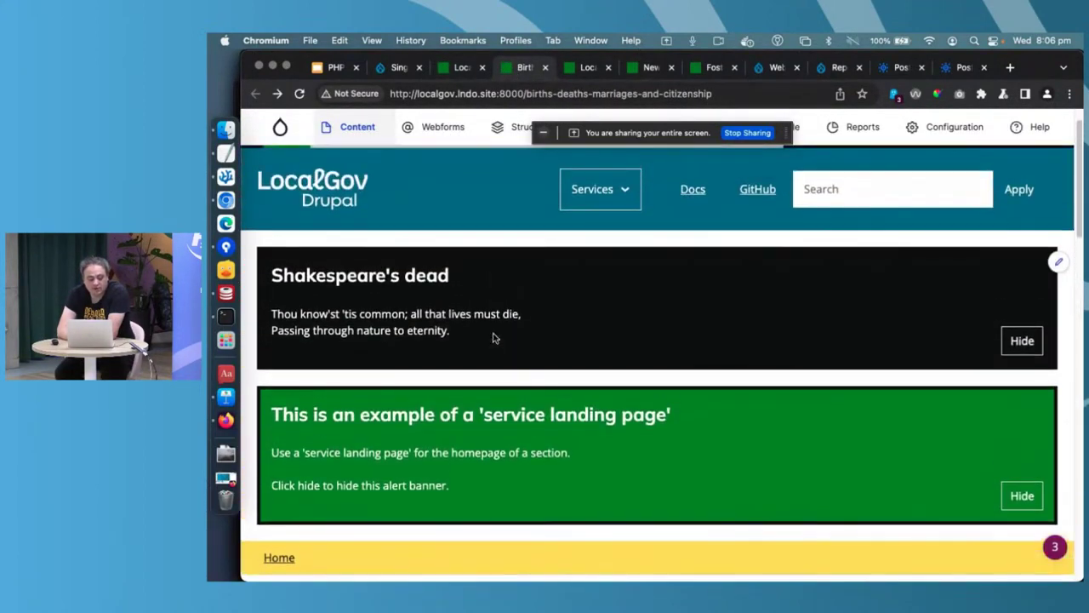
pyautogui.scroll(-5, 494, 338)
pyautogui.scroll(-1, 493, 338)
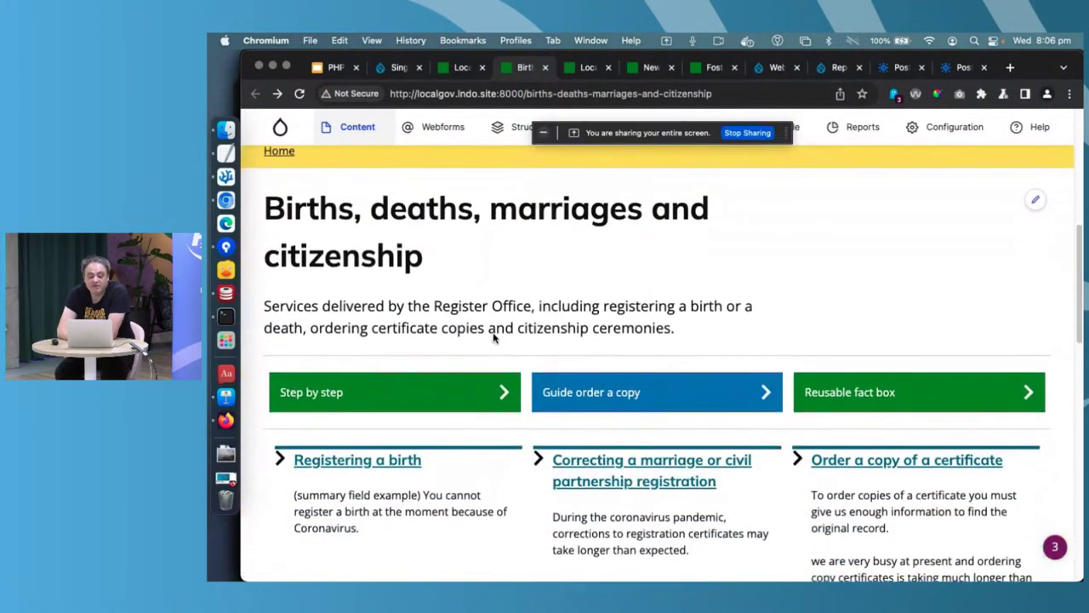
pyautogui.scroll(-2, 493, 336)
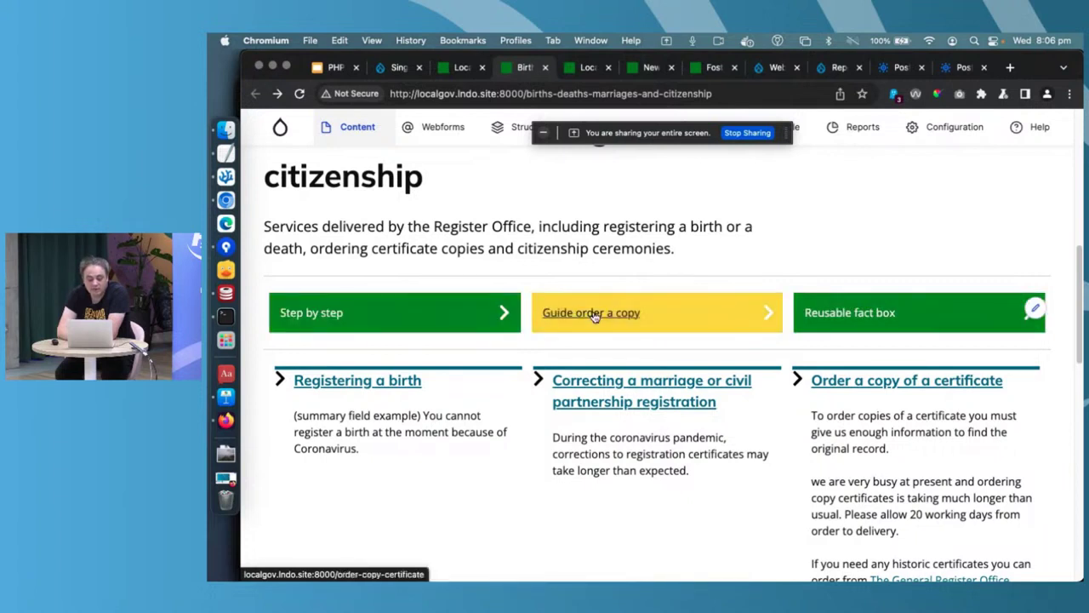
pyautogui.scroll(-3, 593, 315)
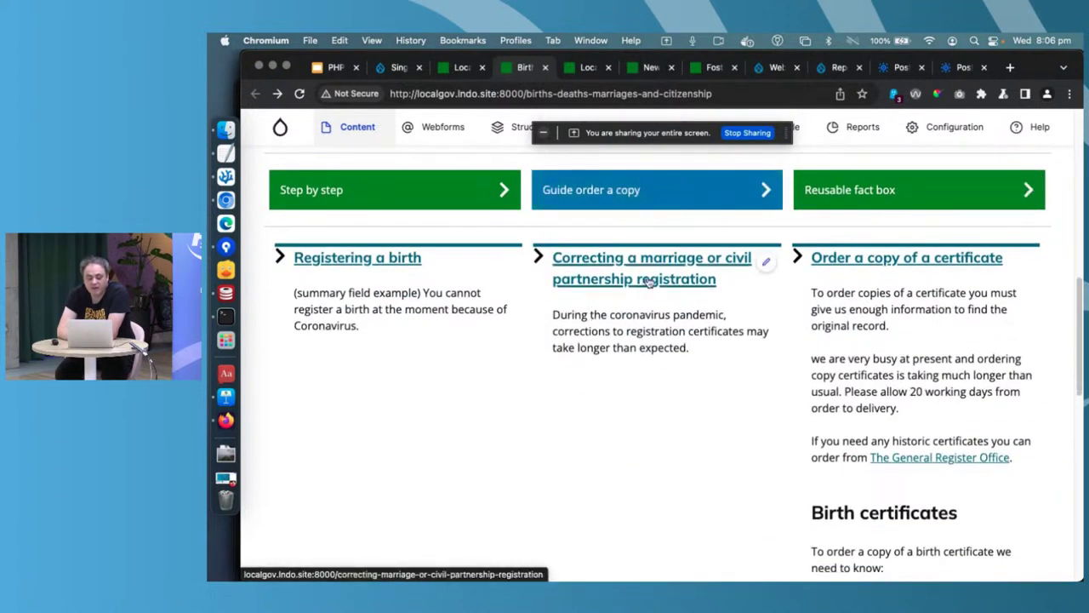
pyautogui.click(371, 264)
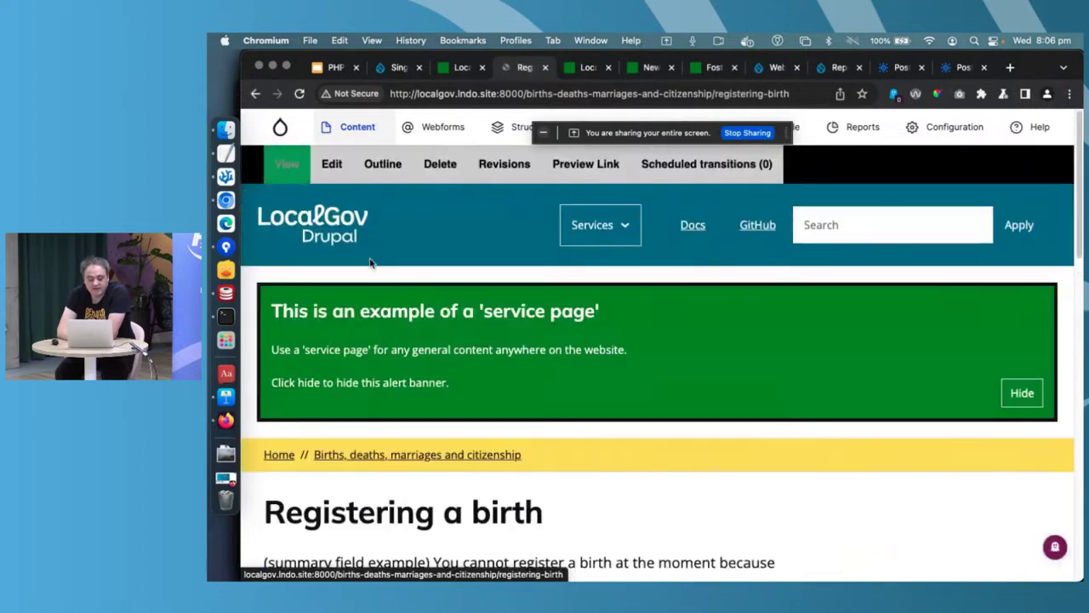
pyautogui.scroll(-9, 370, 262)
pyautogui.scroll(-2, 370, 259)
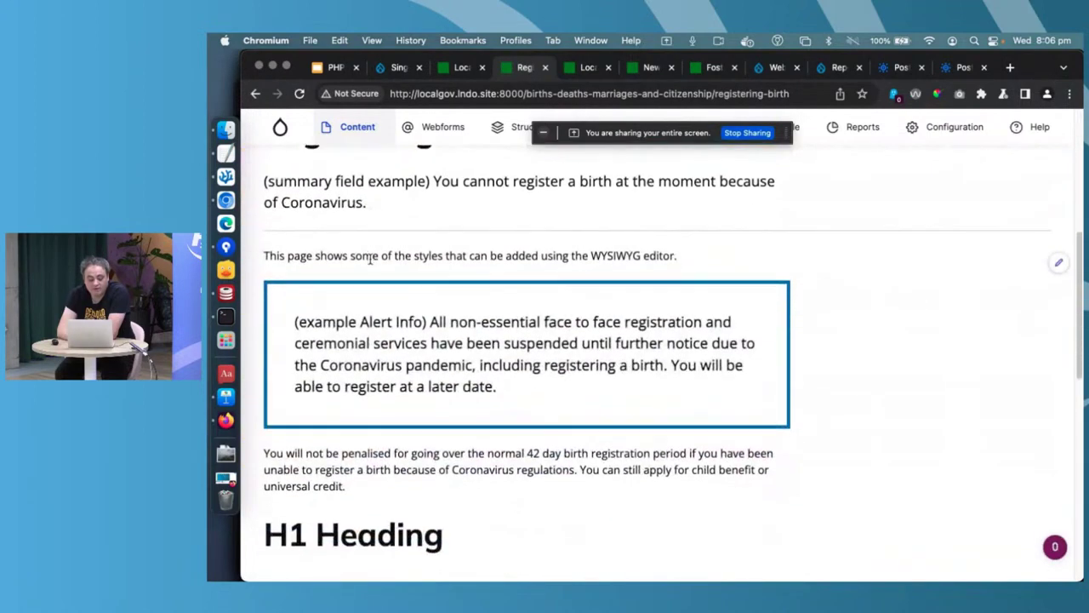
pyautogui.scroll(-8, 370, 259)
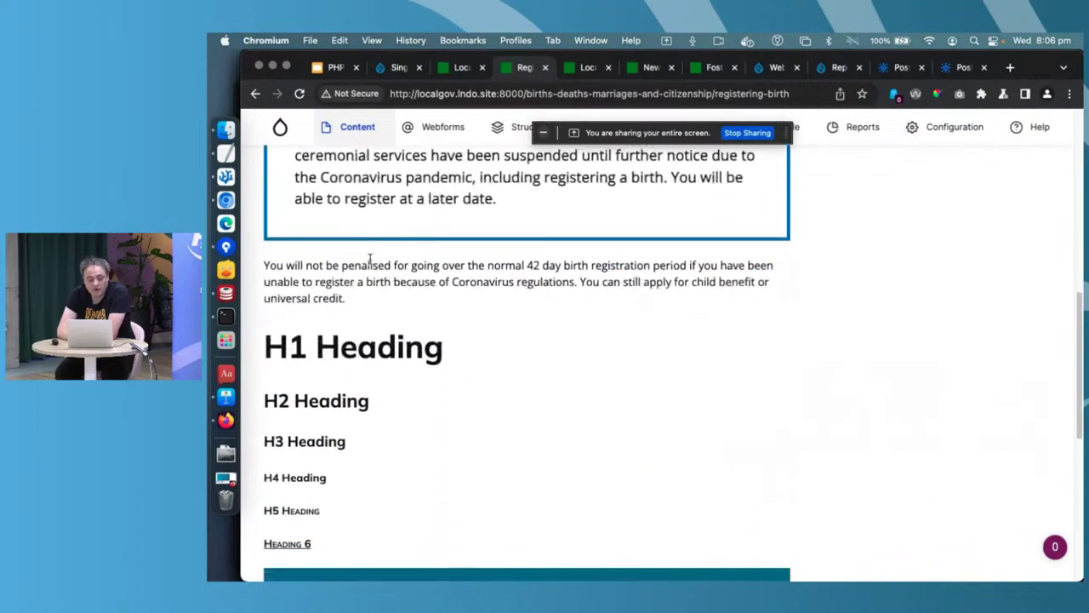
pyautogui.press('super+bracketleft')
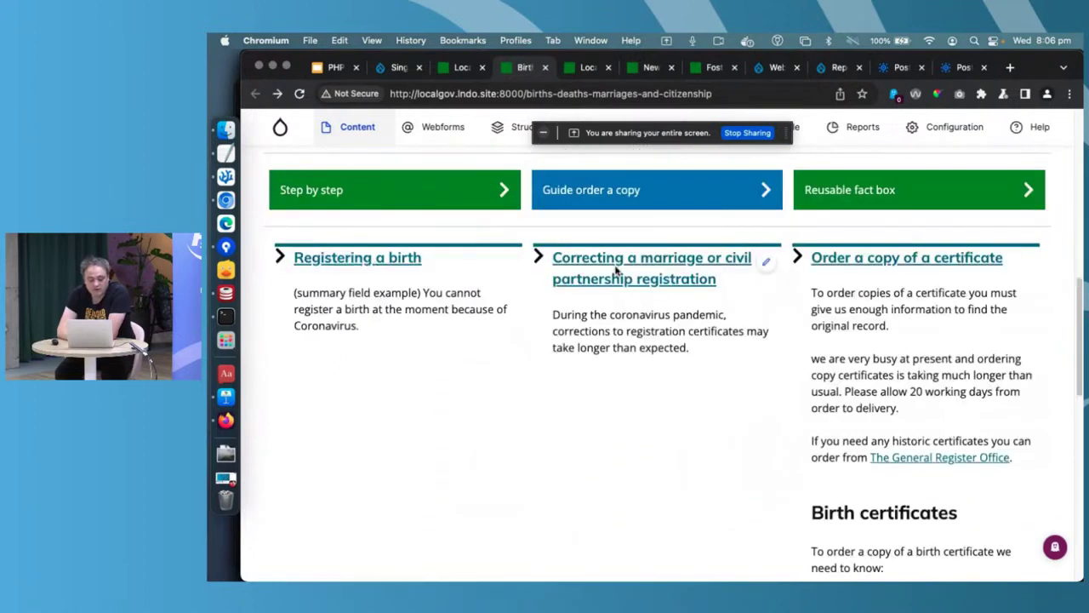
pyautogui.click(617, 270)
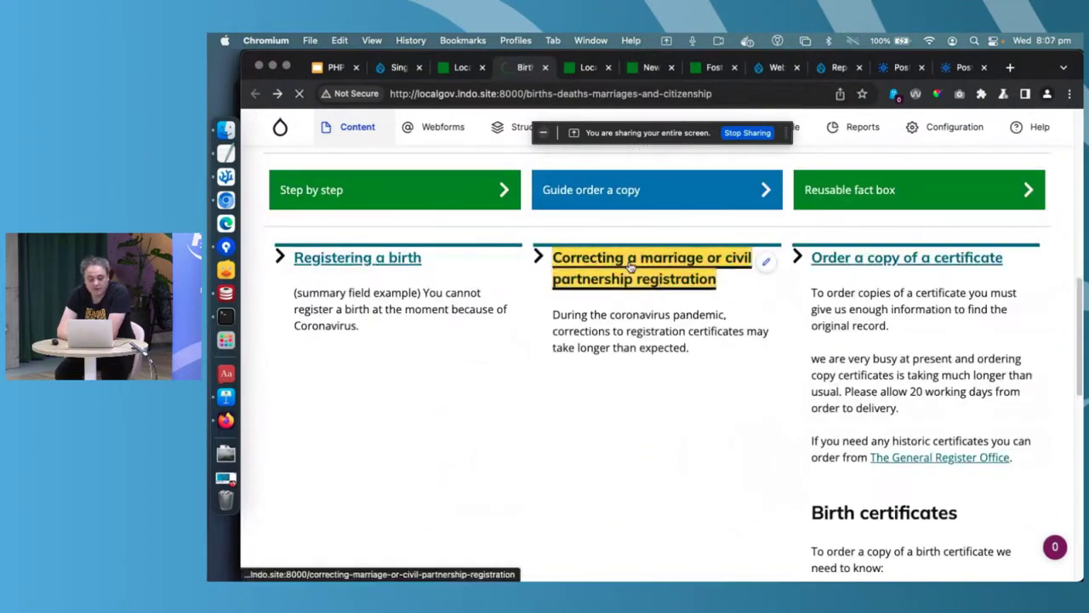
pyautogui.scroll(-5, 629, 266)
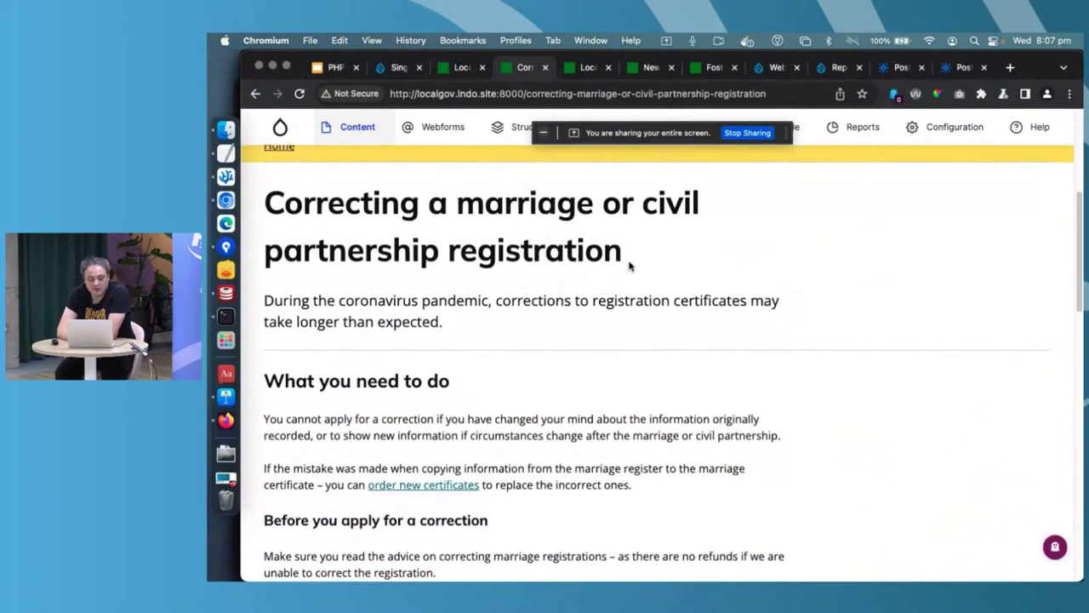
pyautogui.scroll(-3, 629, 266)
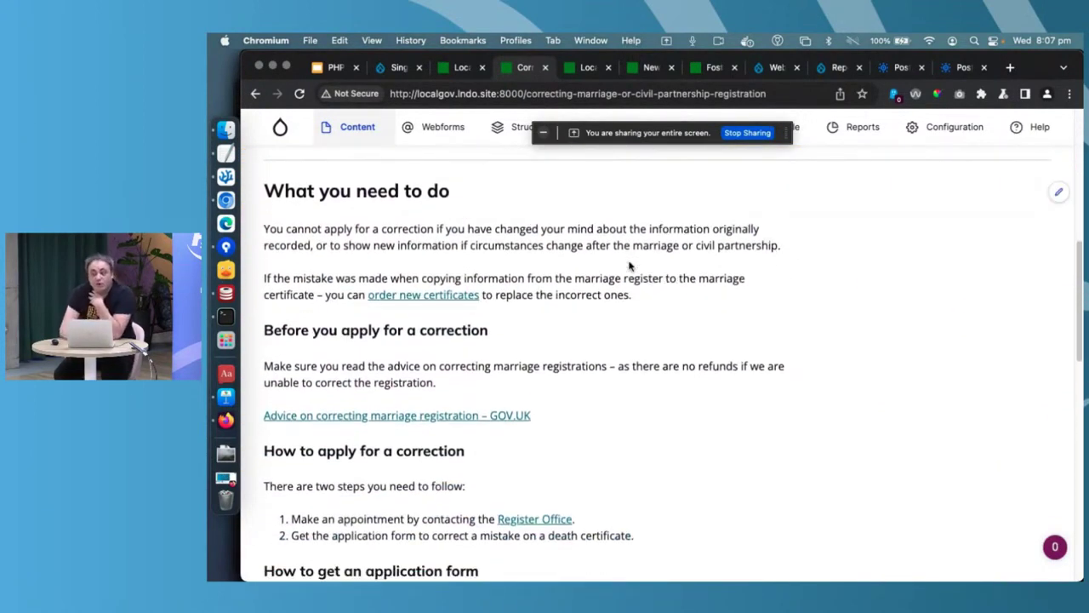
pyautogui.scroll(-5, 629, 266)
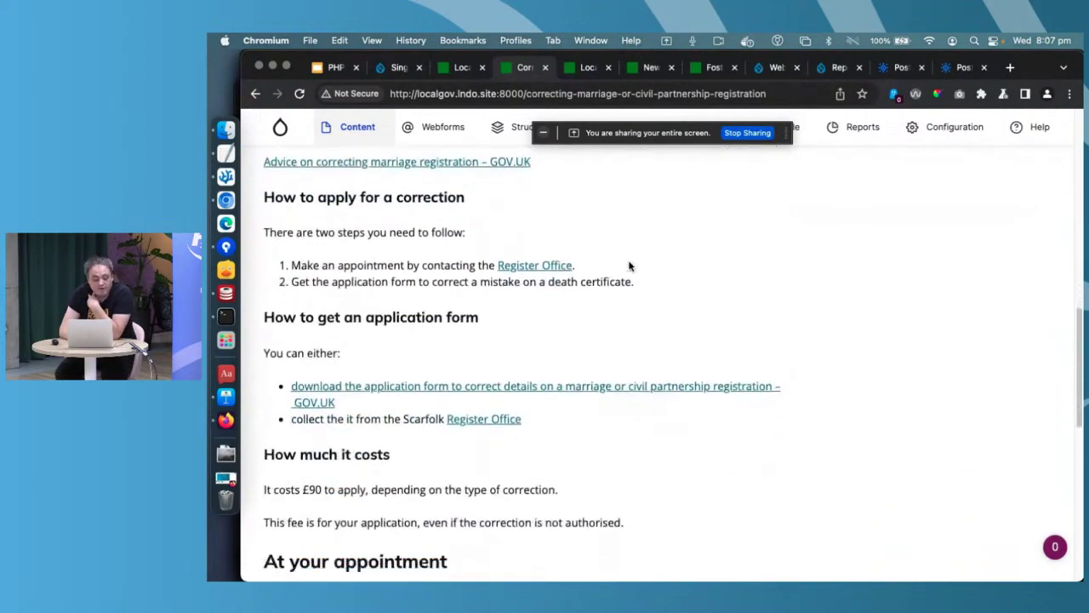
pyautogui.scroll(-3, 628, 265)
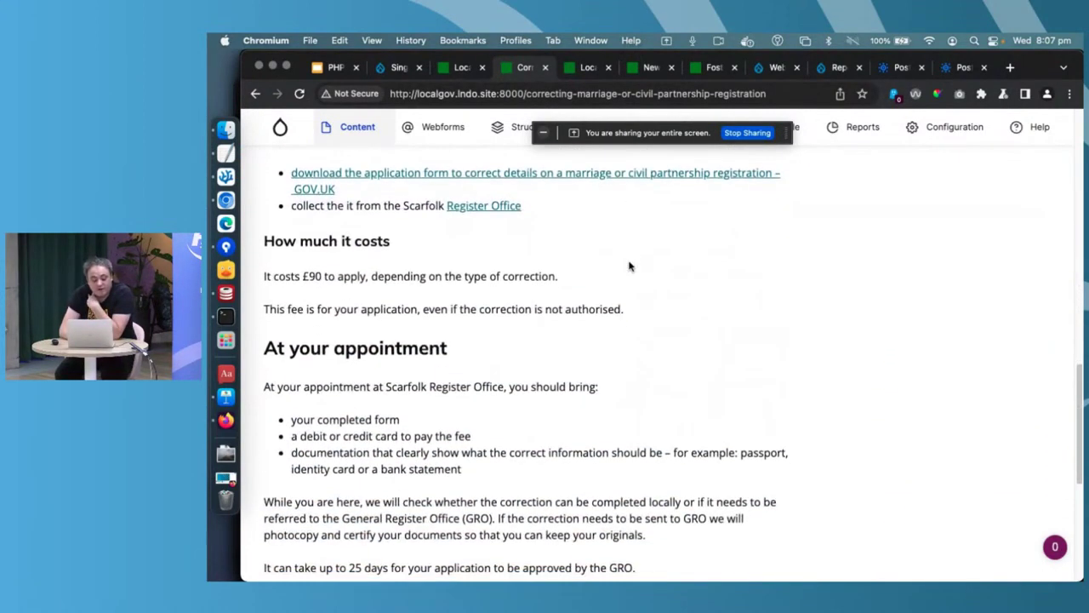
pyautogui.scroll(-1, 629, 265)
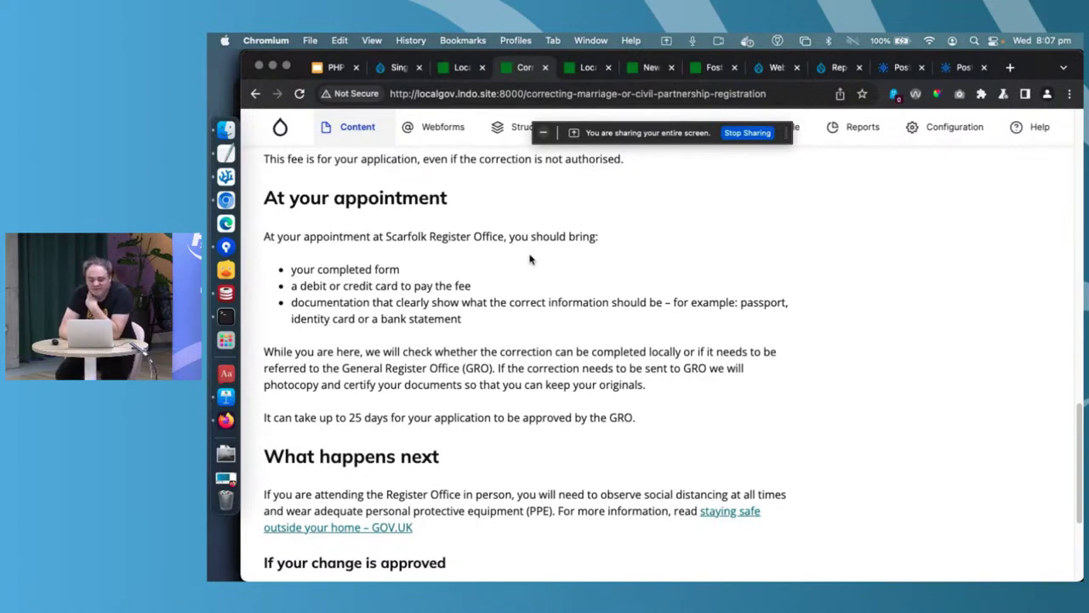
pyautogui.scroll(-3, 529, 259)
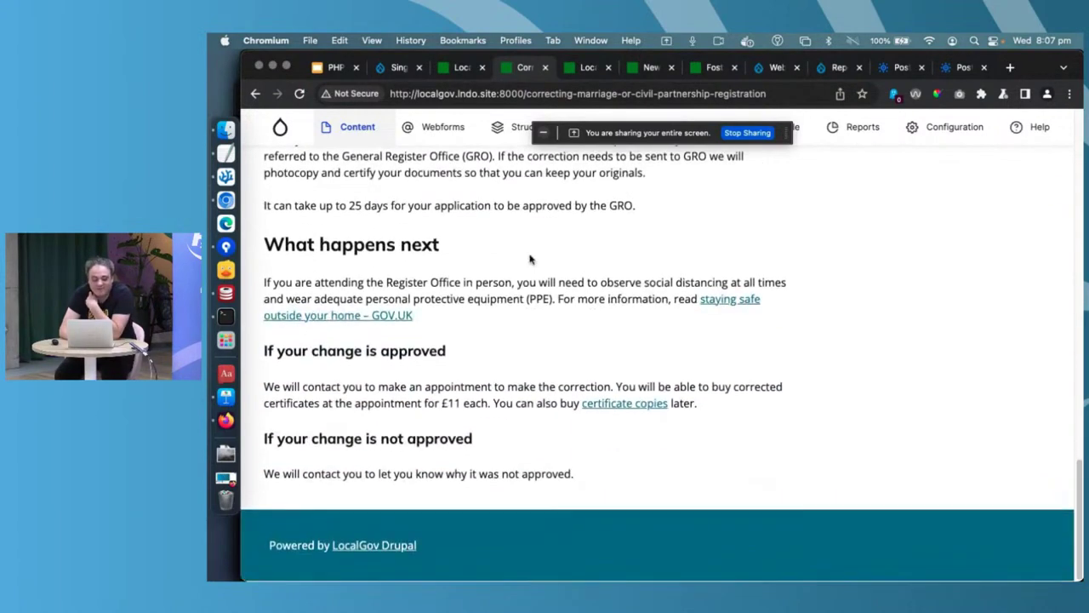
pyautogui.scroll(8, 529, 260)
pyautogui.press('super+bracketleft')
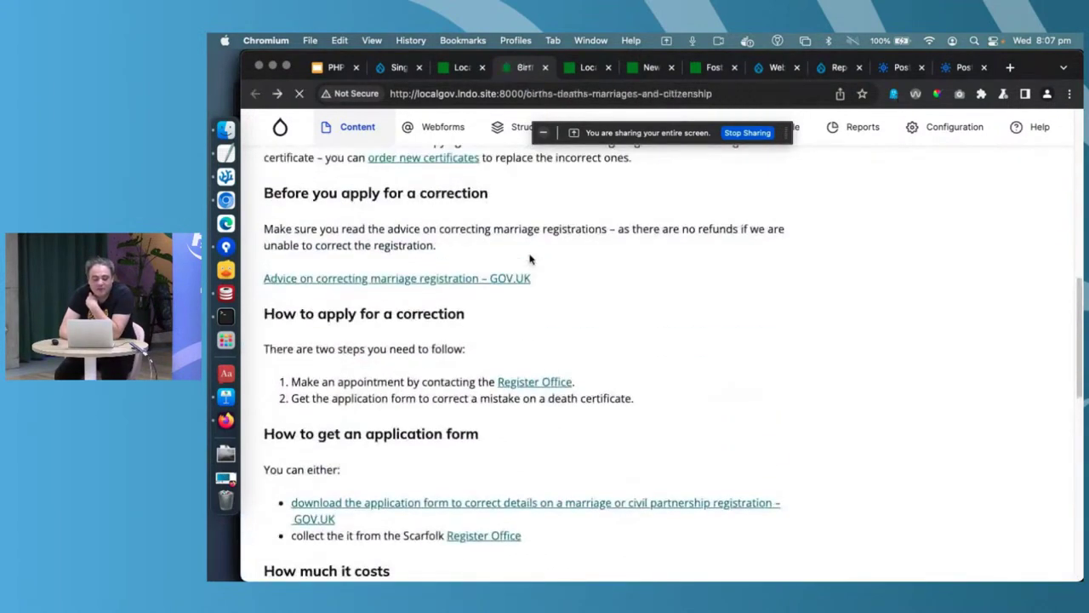
pyautogui.scroll(5, 377, 365)
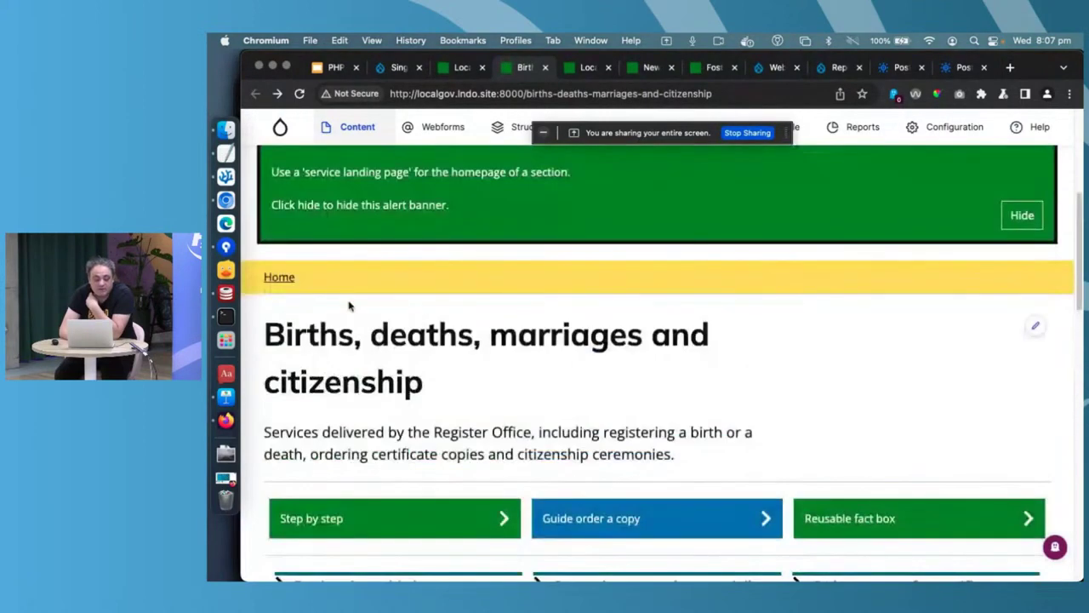
pyautogui.scroll(4, 349, 306)
# - Open the births, deaths, marriages landing page for editing at its Top tasks section
pyautogui.click(332, 164)
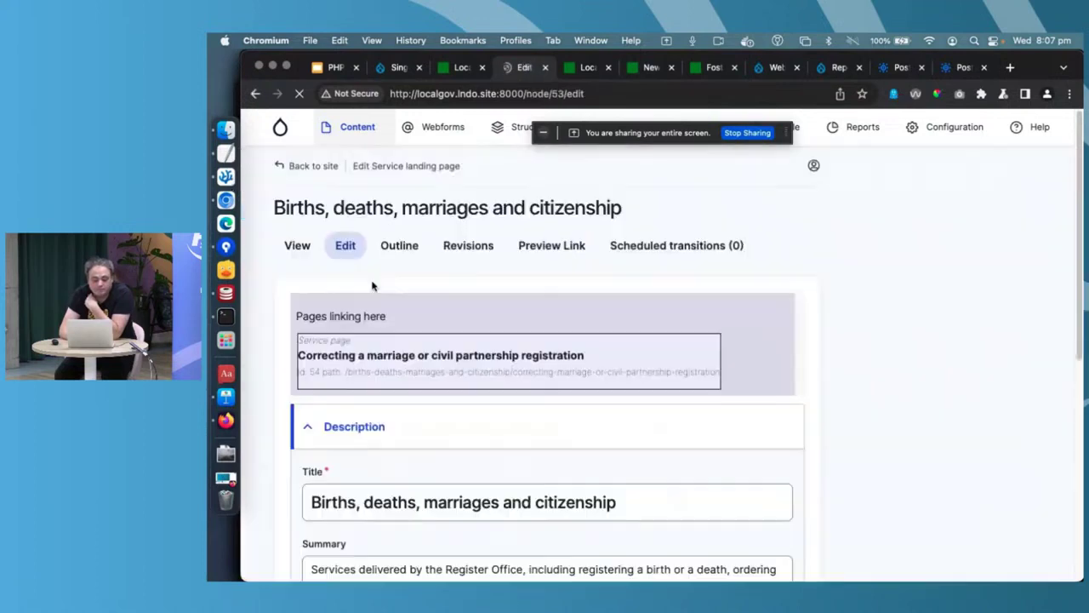
pyautogui.scroll(-3, 372, 287)
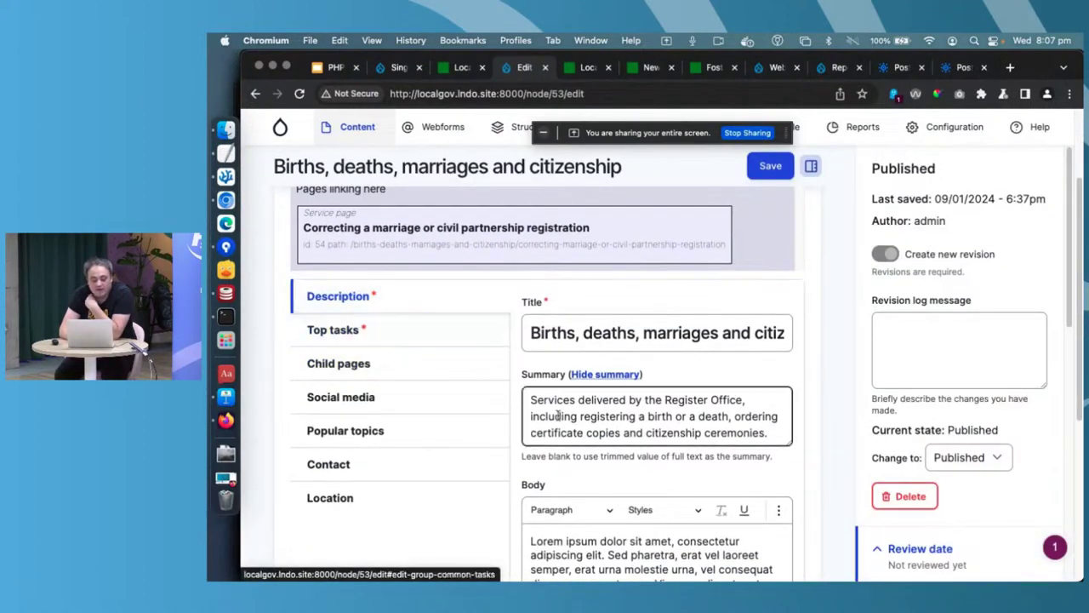
pyautogui.click(427, 288)
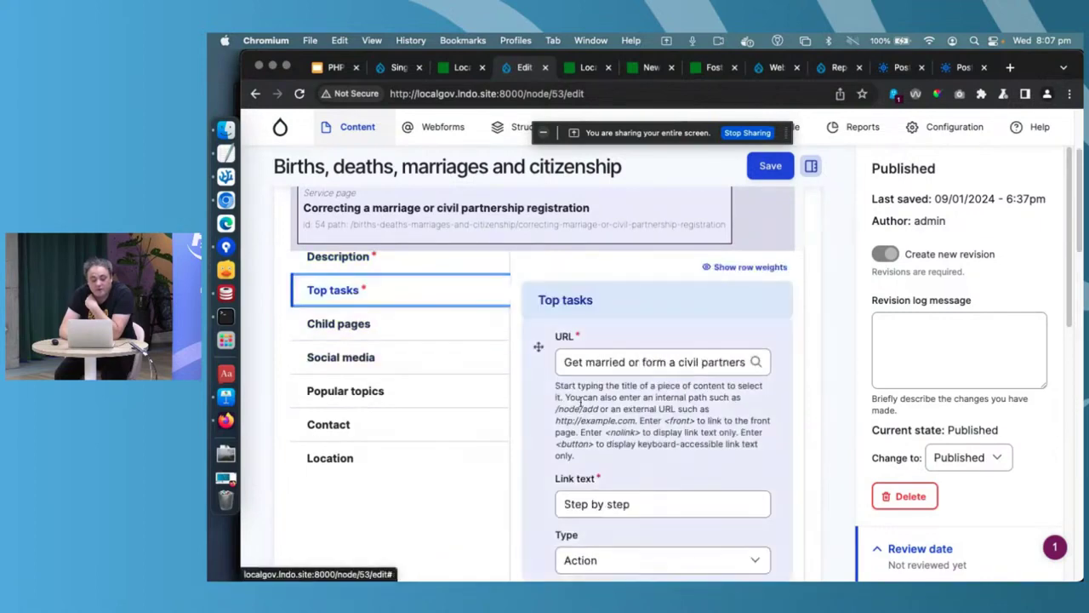
pyautogui.scroll(-10, 581, 401)
pyautogui.scroll(-4, 581, 401)
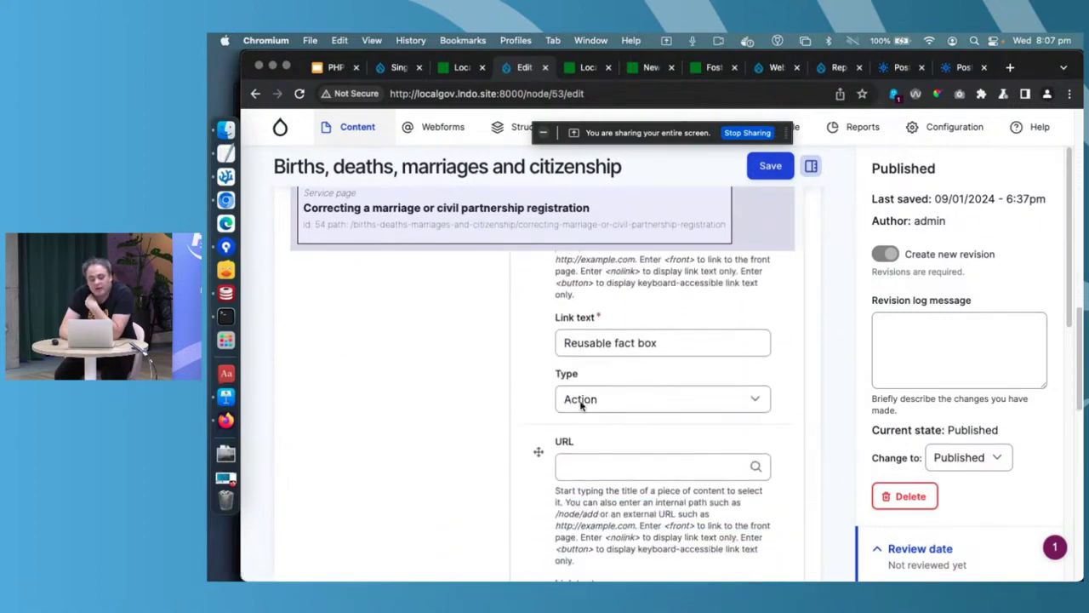
pyautogui.scroll(-4, 575, 383)
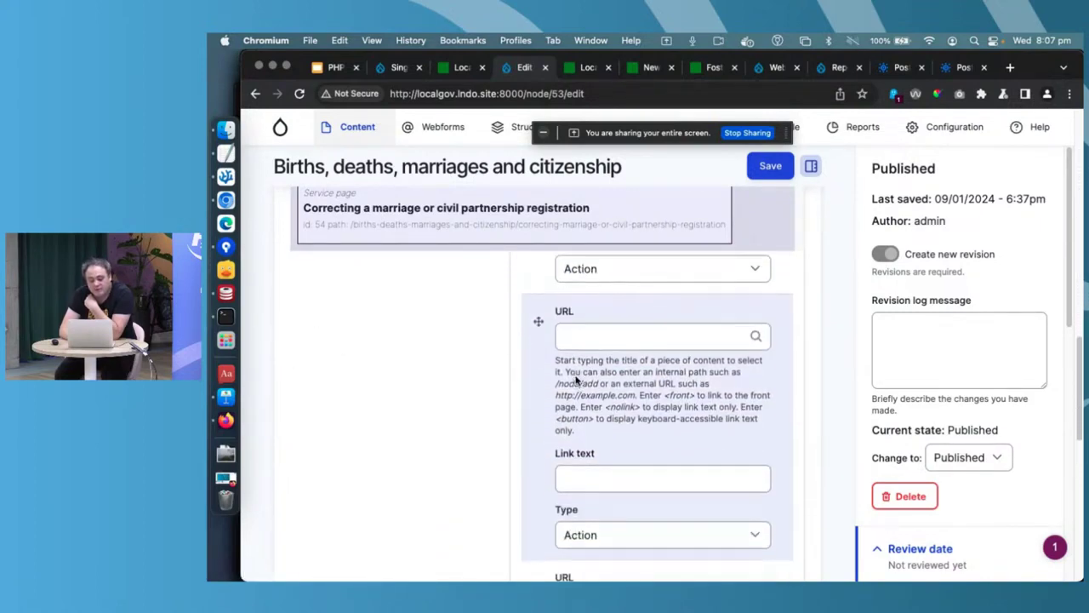
pyautogui.click(586, 283)
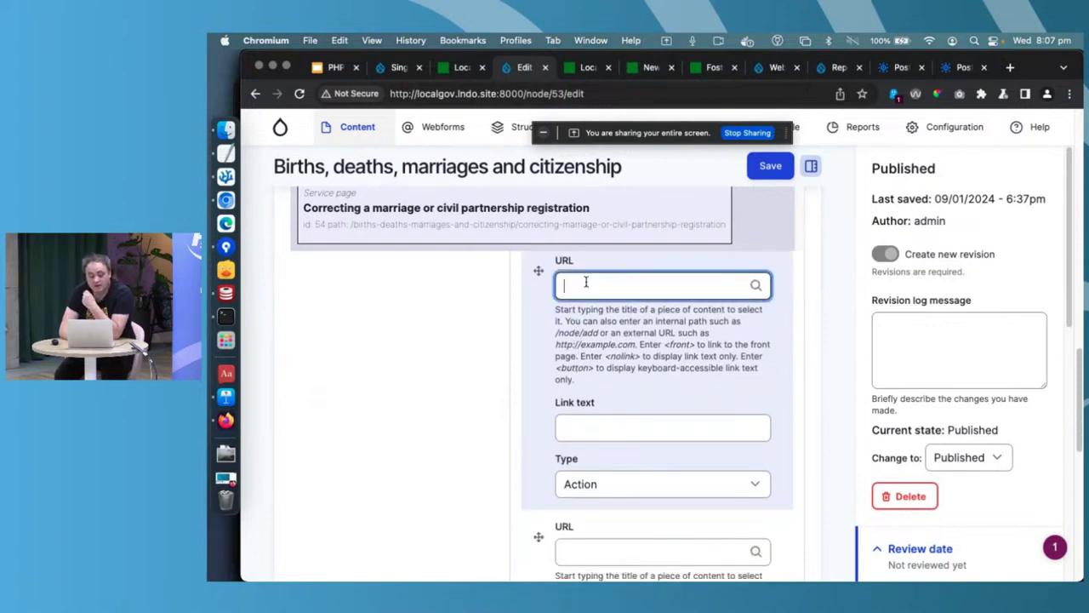
pyautogui.write('http')
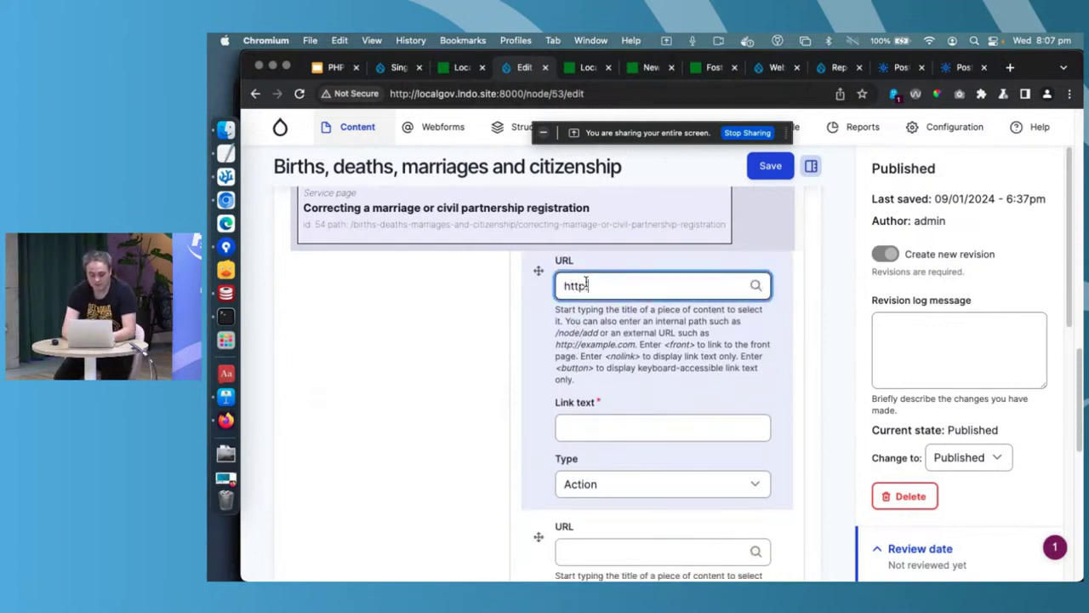
pyautogui.write('://example.cokm')
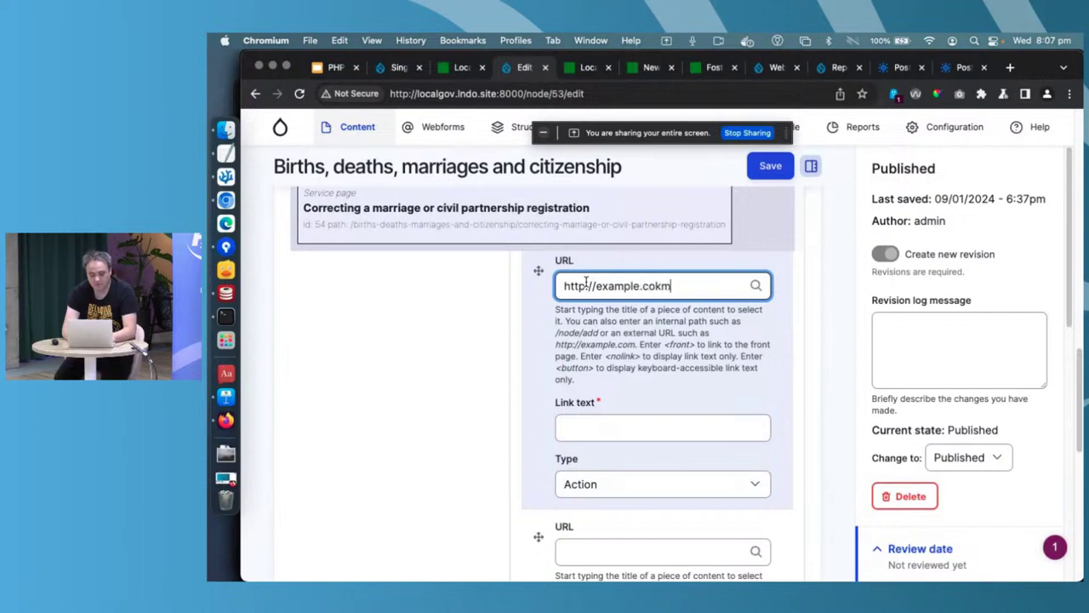
pyautogui.press('BackSpace')
pyautogui.press('BackSpace')
pyautogui.write('m')
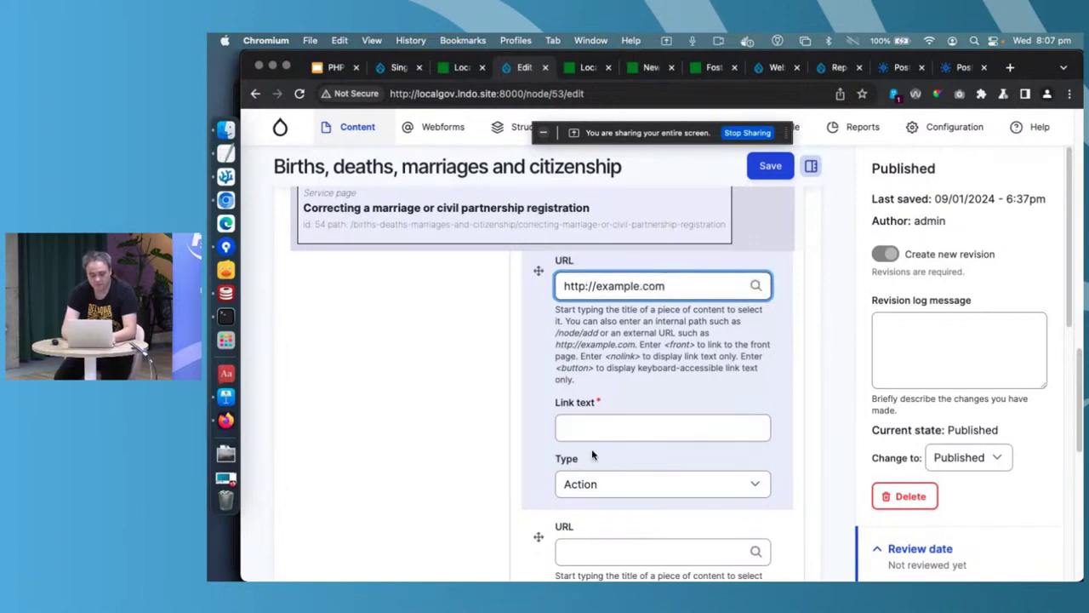
pyautogui.click(585, 434)
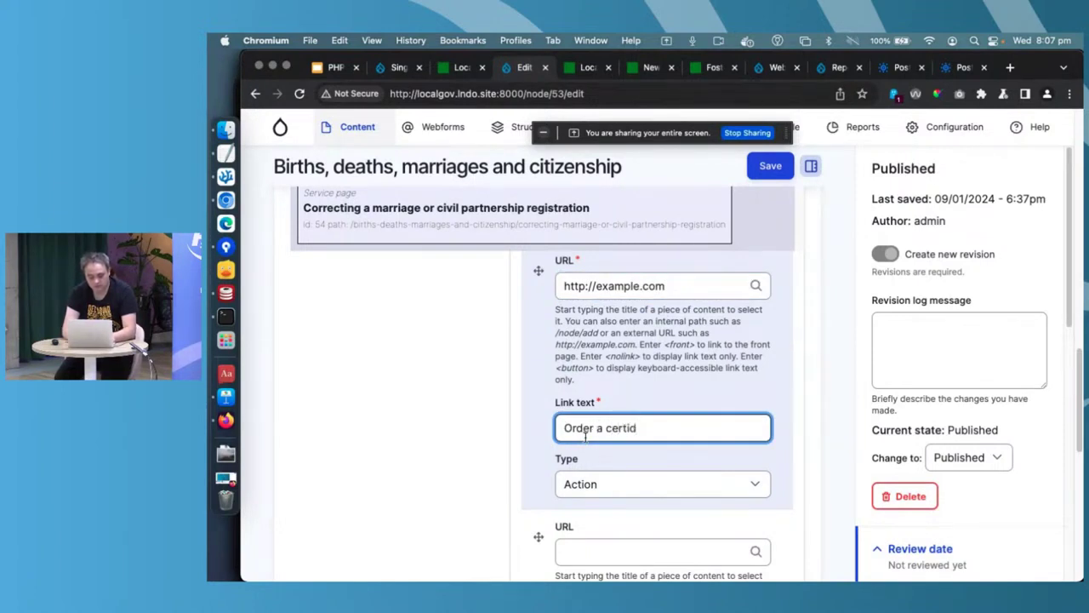
pyautogui.click(628, 484)
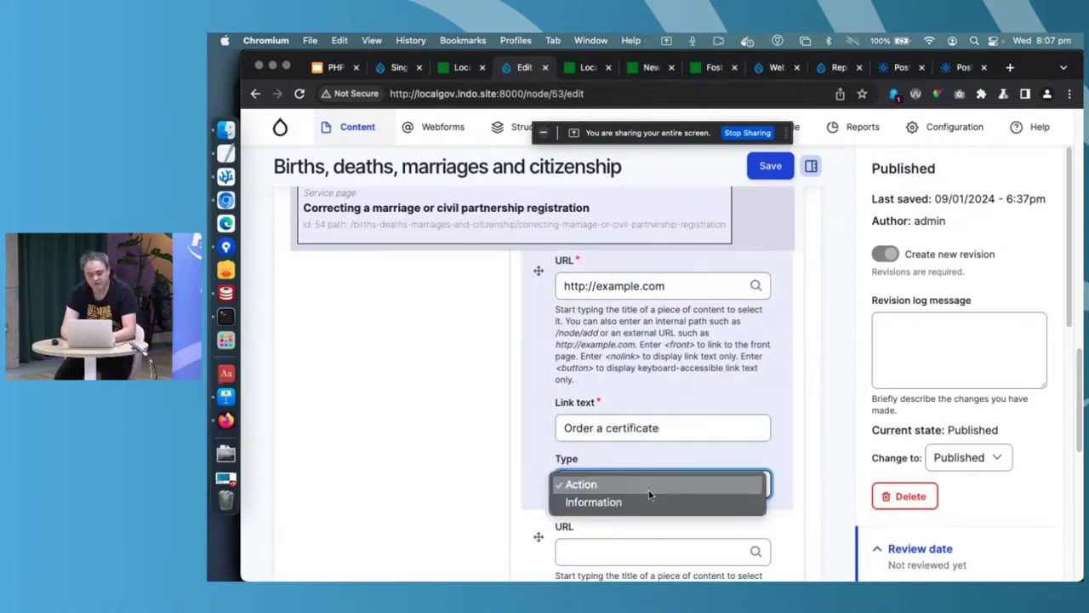
pyautogui.click(535, 453)
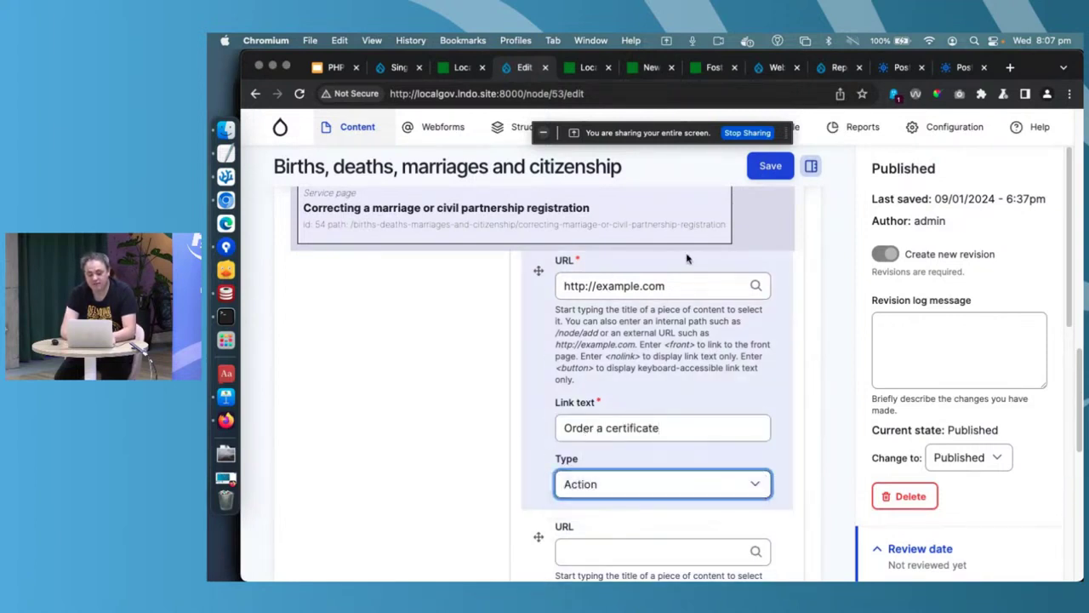
pyautogui.click(770, 166)
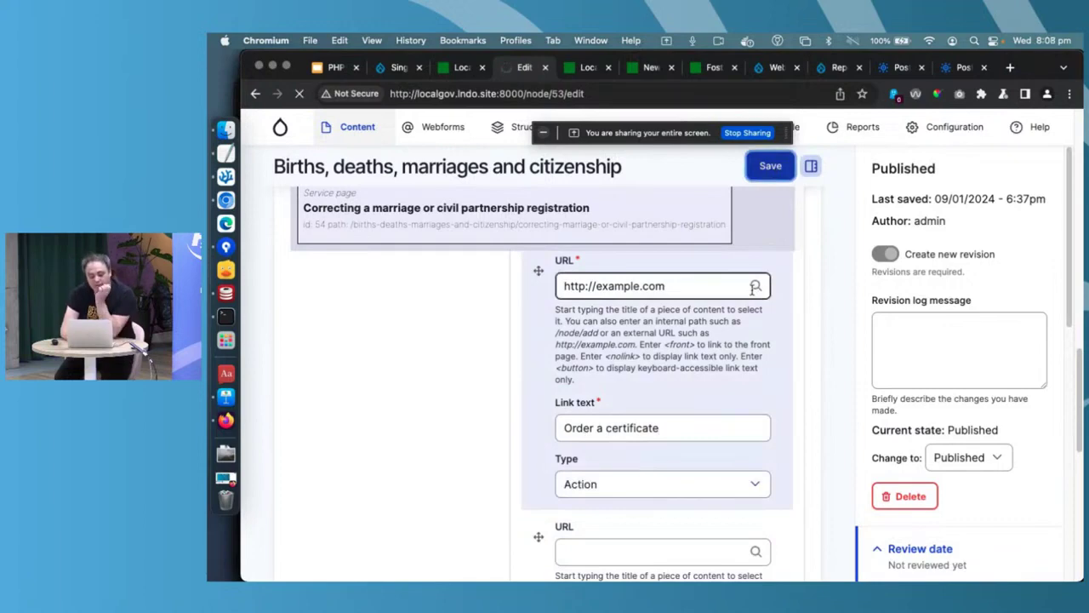
# - Add 'Correcting a marriage or civil partnership registration' to the Child pages and save the landing page
pyautogui.scroll(-8, 753, 292)
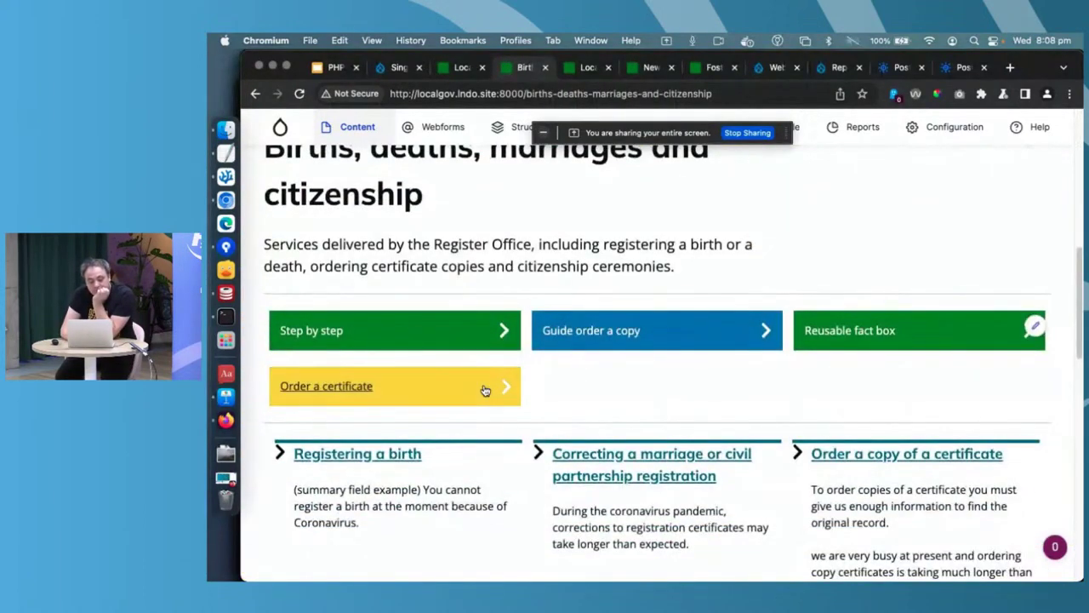
pyautogui.scroll(5, 484, 389)
pyautogui.scroll(3, 425, 340)
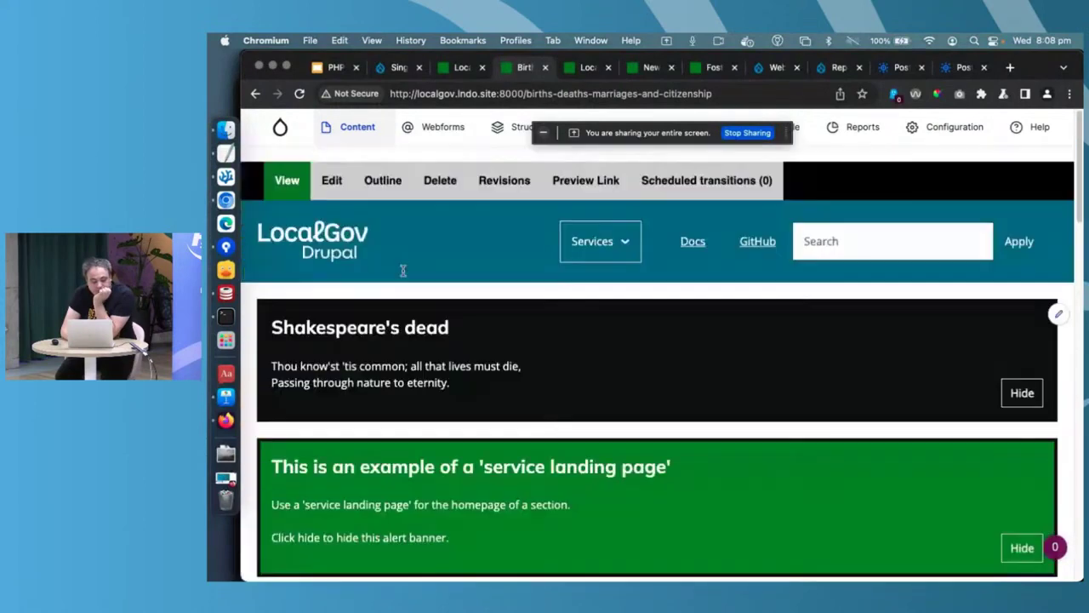
pyautogui.click(334, 167)
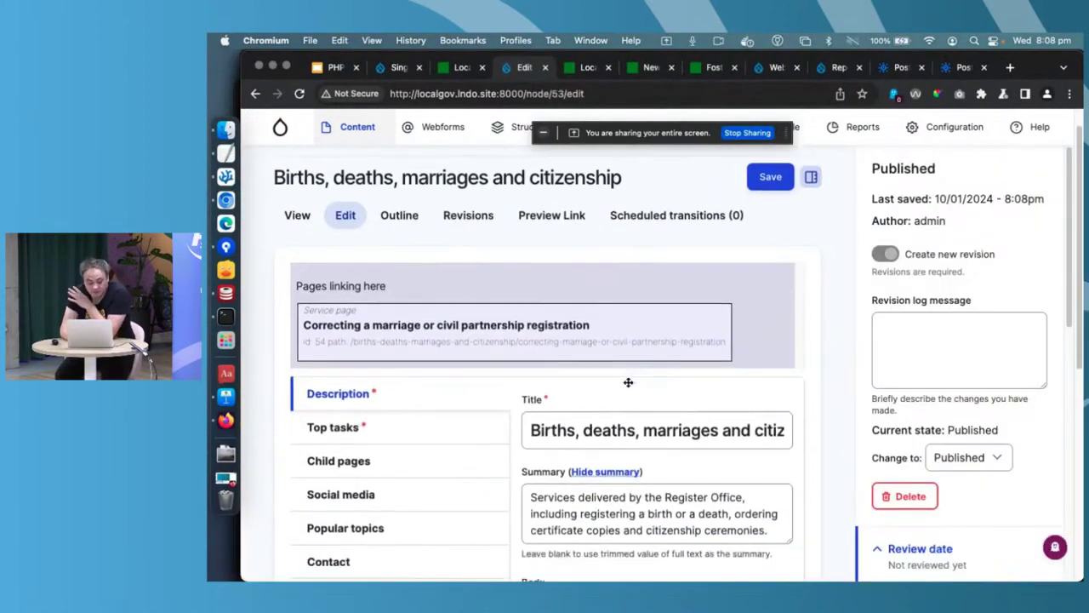
pyautogui.scroll(-2, 613, 387)
pyautogui.click(417, 334)
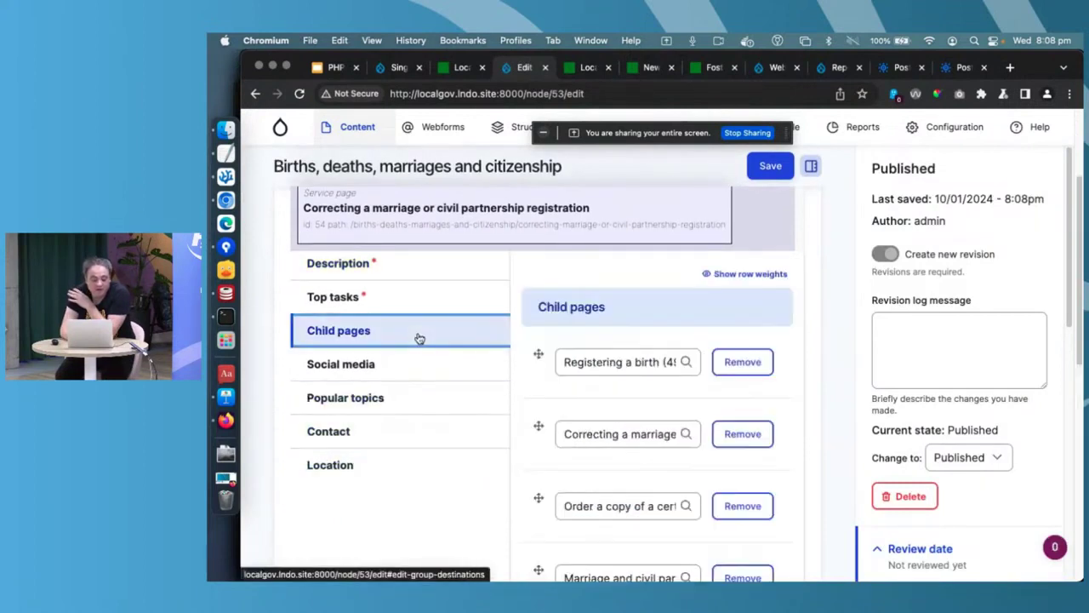
pyautogui.scroll(-5, 451, 395)
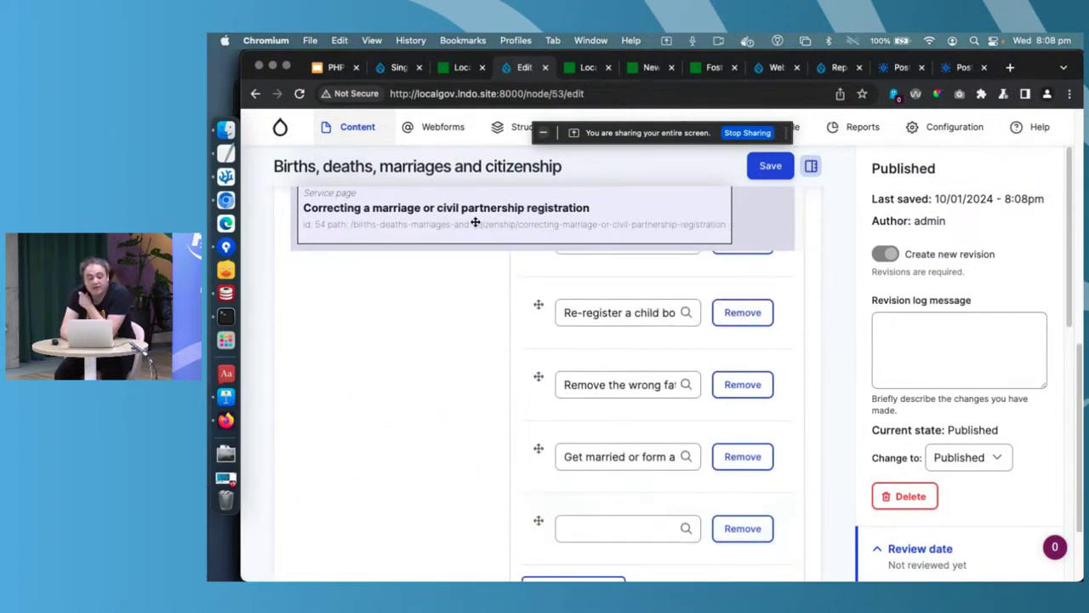
pyautogui.moveTo(475, 222); pyautogui.dragTo(604, 532)
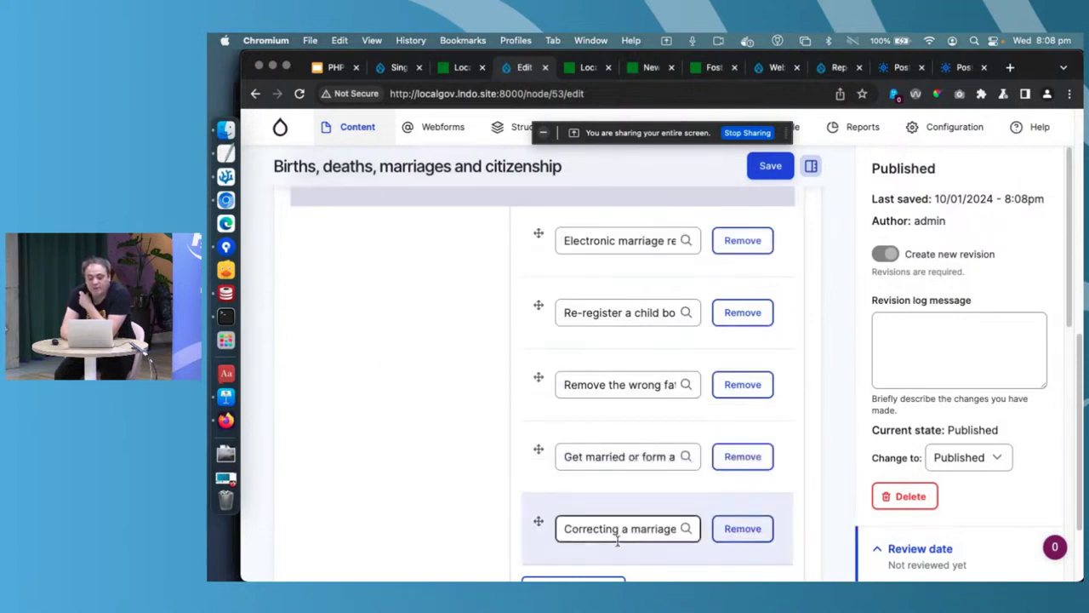
pyautogui.click(762, 170)
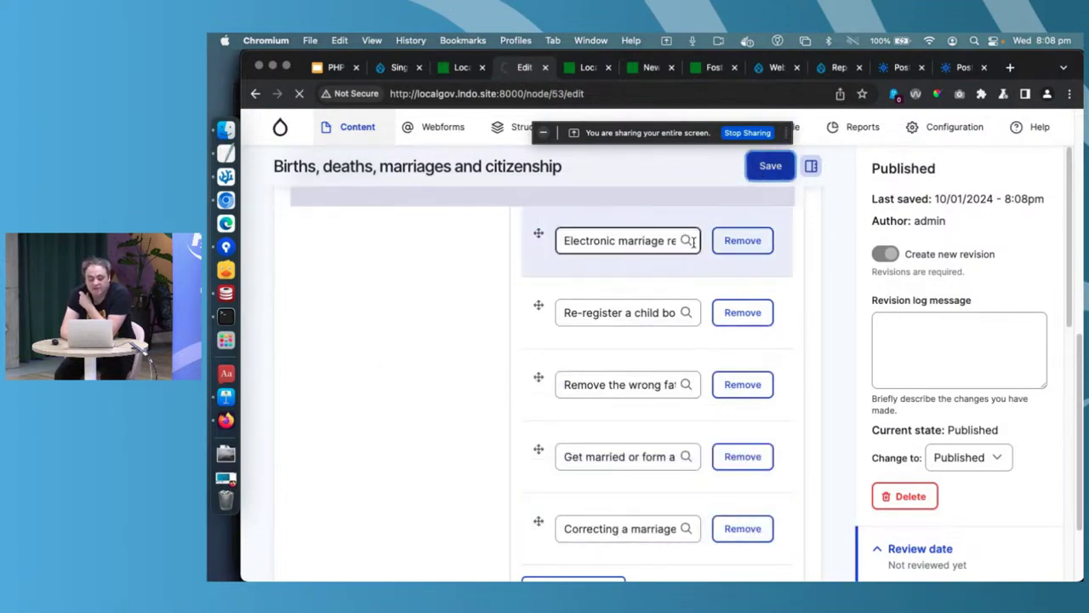
# - Open the new Correcting a marriage or civil partnership registration child page and review it
pyautogui.scroll(-10, 693, 247)
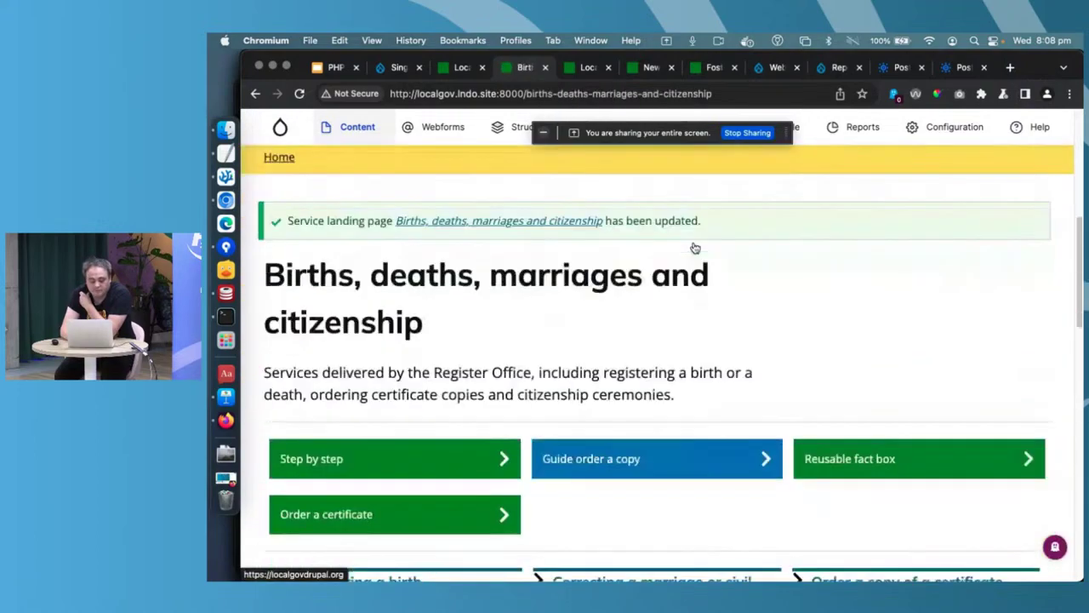
pyautogui.scroll(-7, 694, 247)
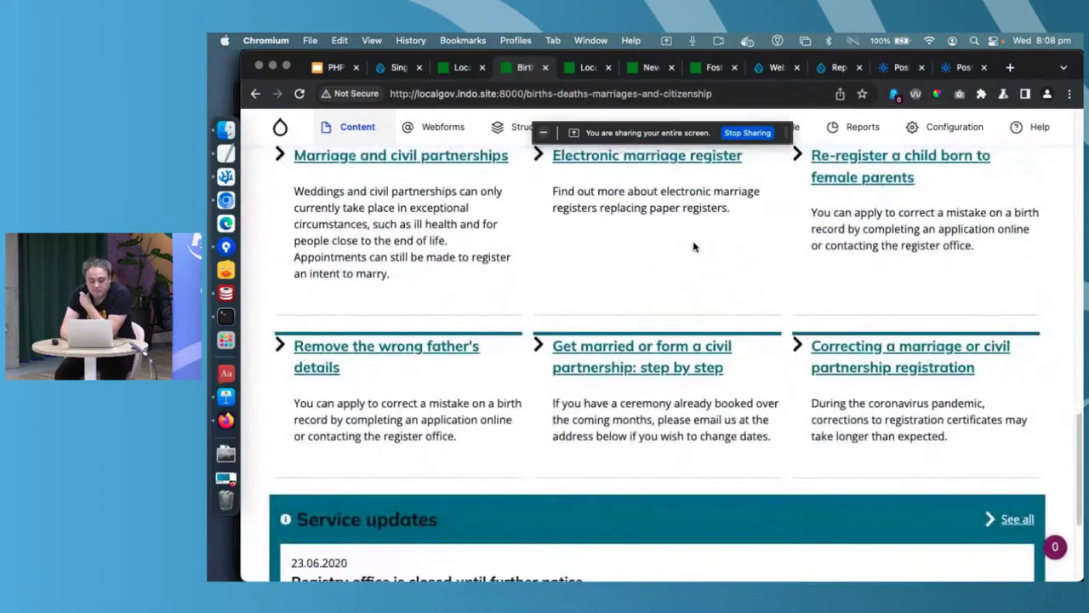
pyautogui.click(838, 346)
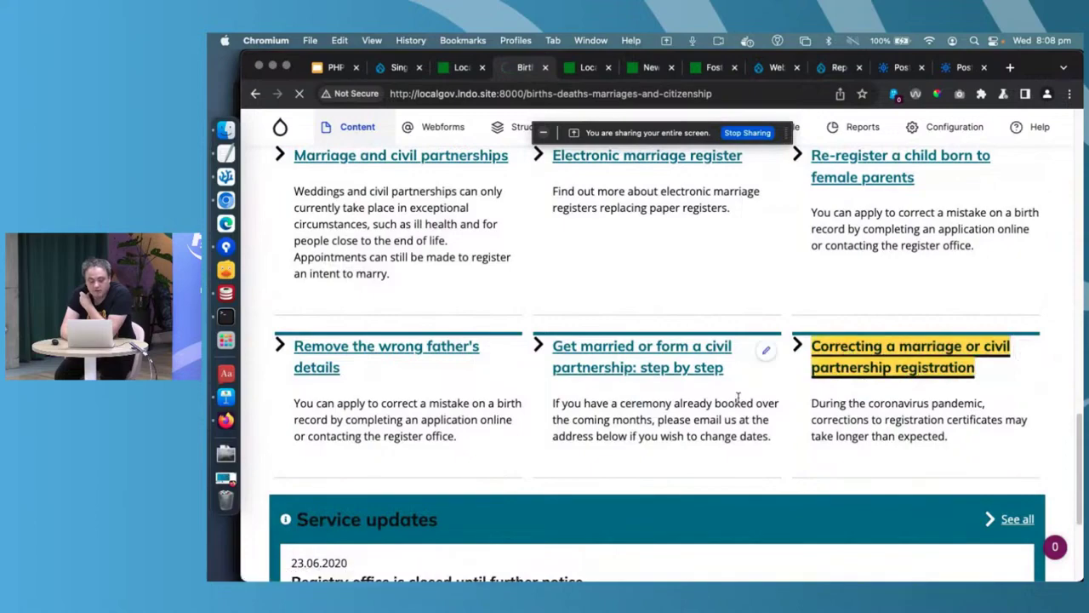
pyautogui.scroll(-10, 738, 400)
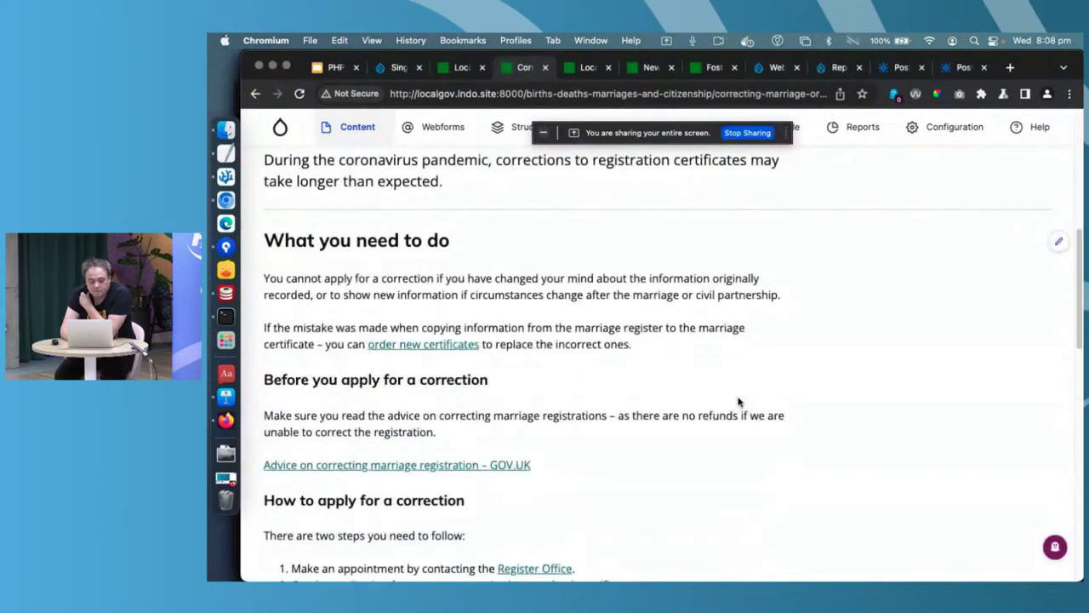
pyautogui.hscroll(-3, 737, 402)
pyautogui.scroll(-5, 525, 302)
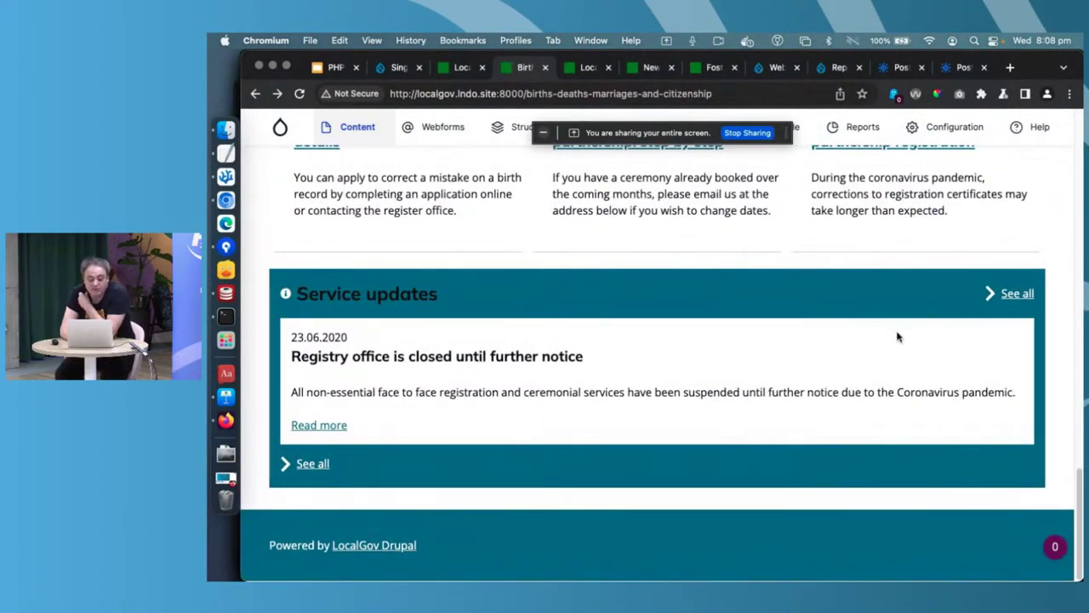
# - Open the full service updates list at the service-status page
pyautogui.click(1013, 293)
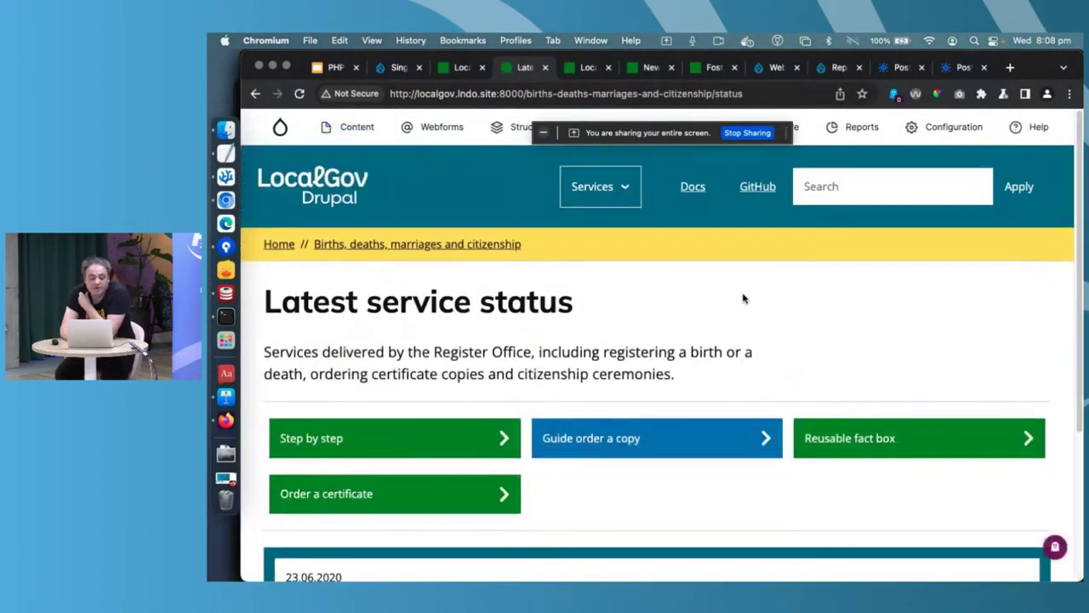
pyautogui.scroll(-5, 743, 298)
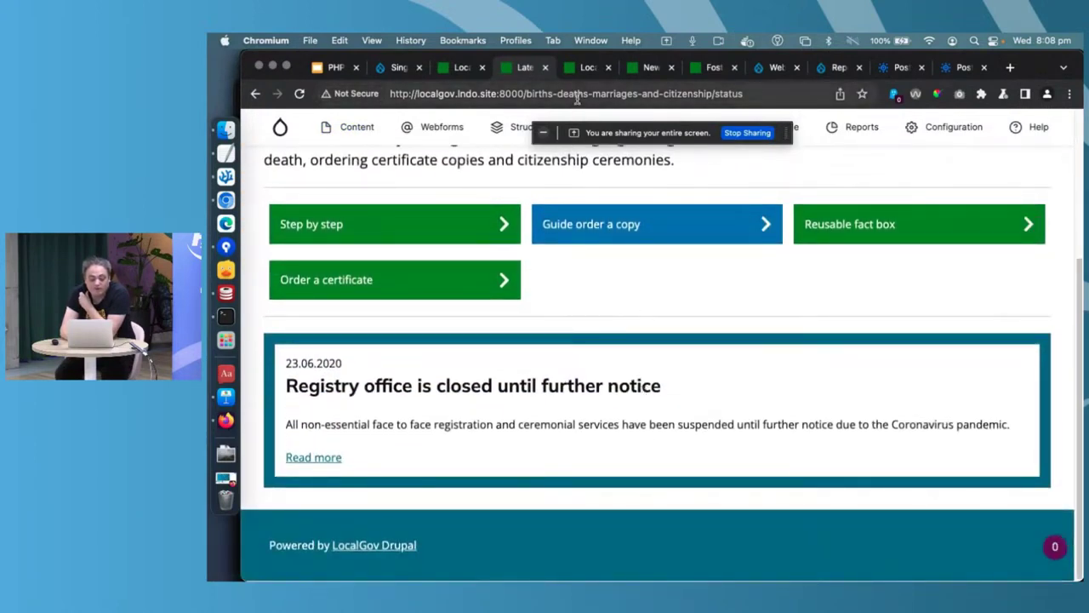
pyautogui.moveTo(525, 94); pyautogui.dragTo(864, 248)
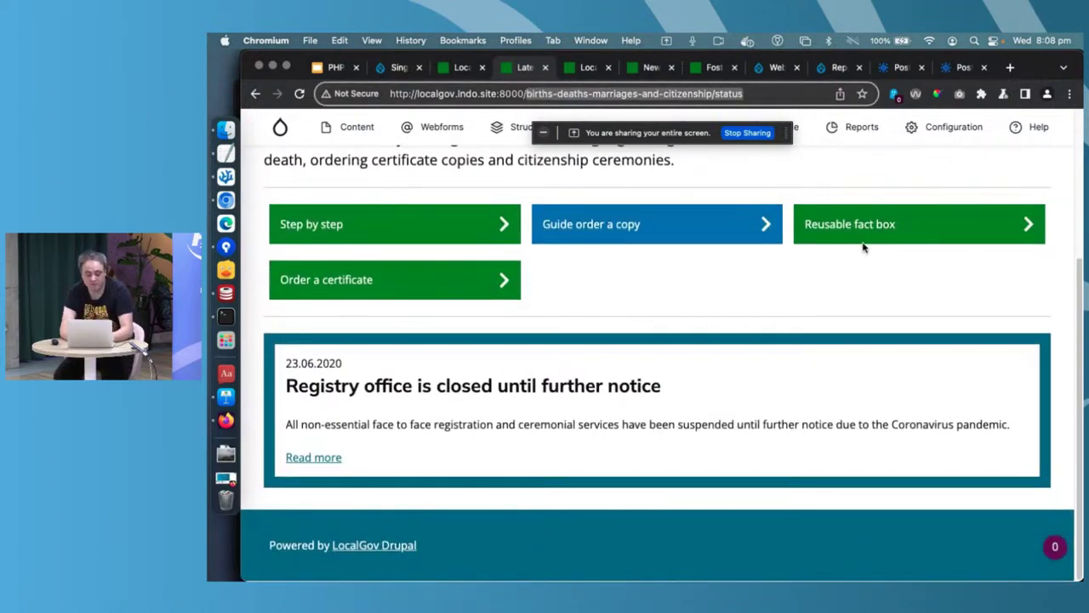
pyautogui.write('service-')
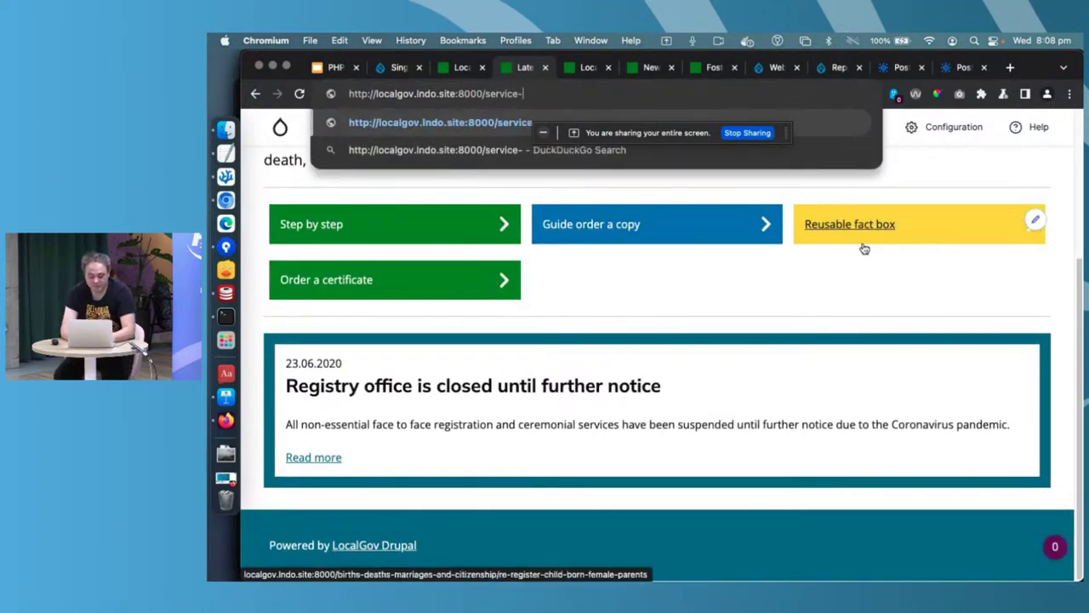
pyautogui.write('status')
pyautogui.press('Return')
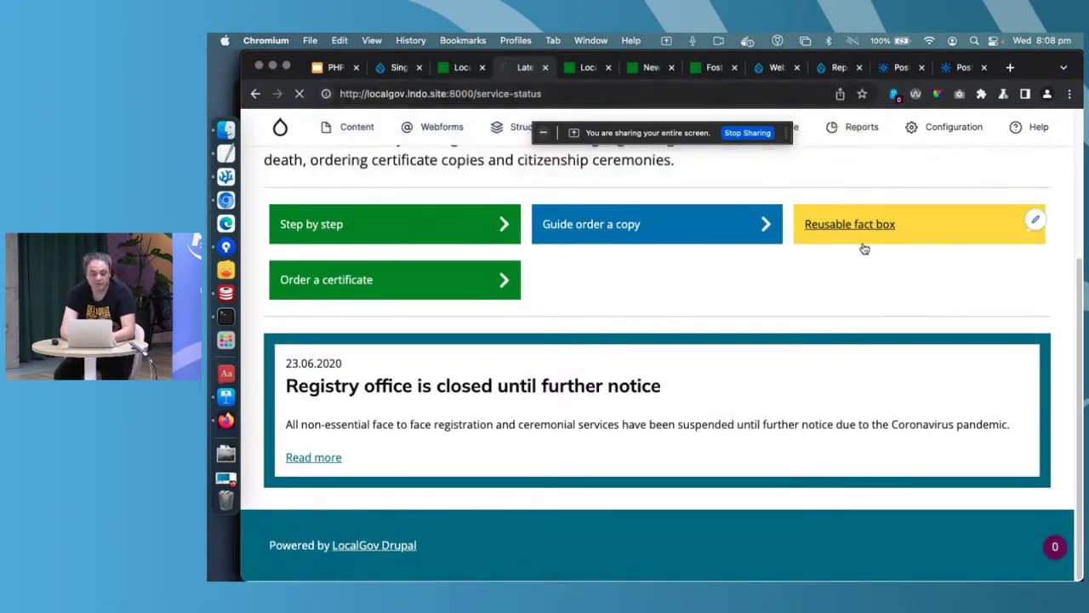
# - Expand the details of all four service statuses, including the registry office closure
pyautogui.scroll(-2, 792, 407)
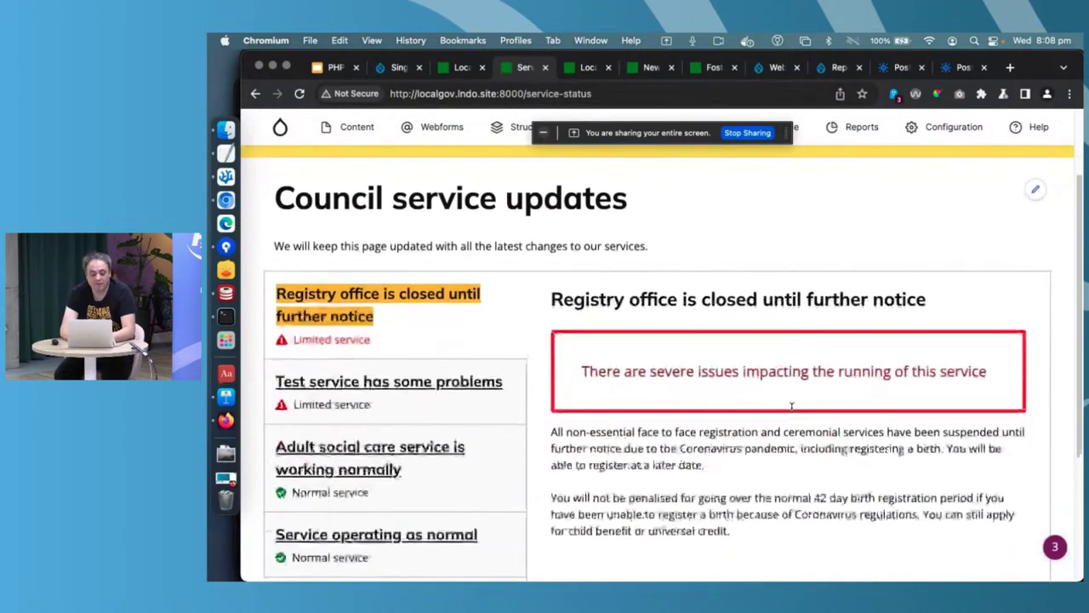
pyautogui.click(479, 408)
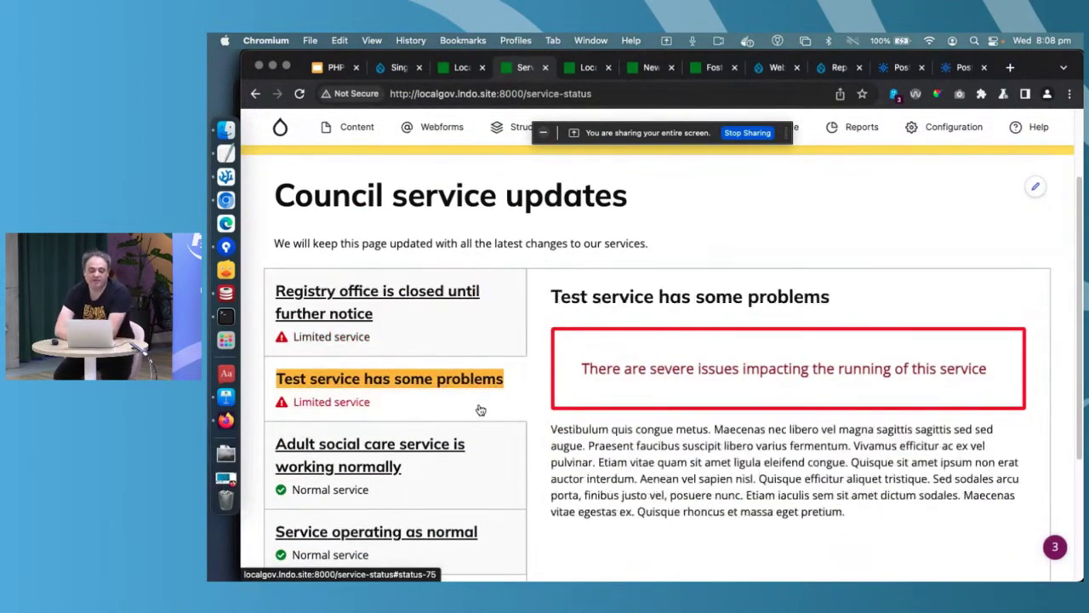
pyautogui.scroll(-2, 479, 408)
pyautogui.click(438, 371)
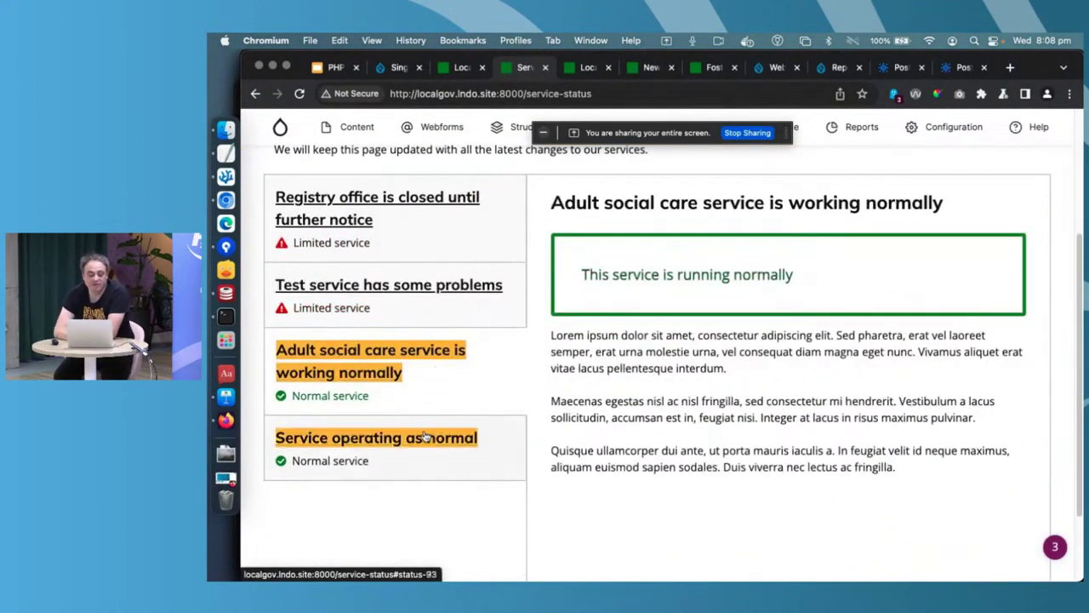
pyautogui.click(426, 437)
pyautogui.click(426, 240)
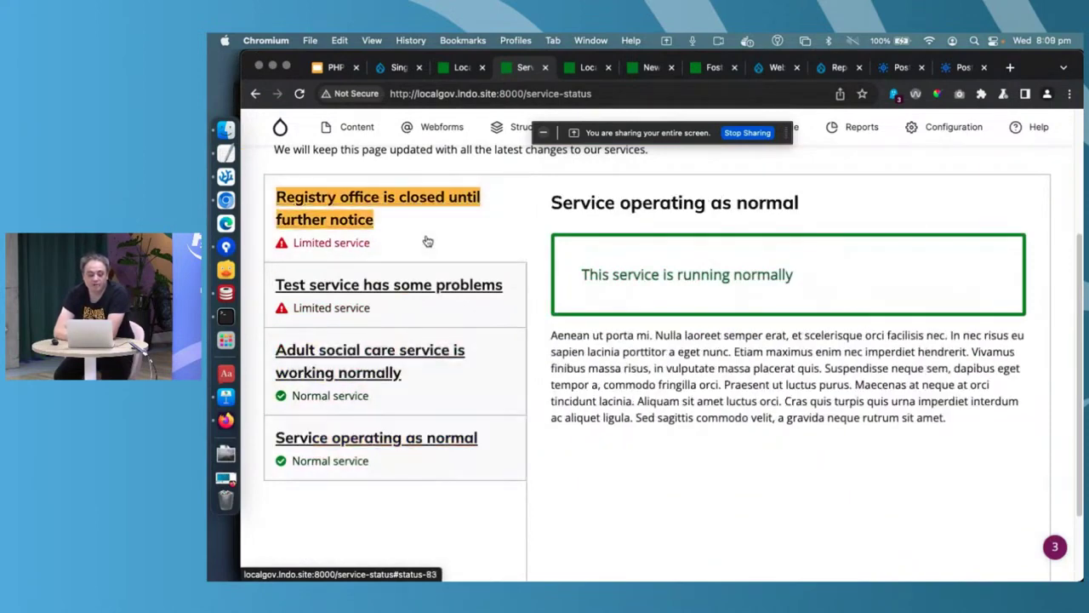
# - On the Collaborators directory, tick Government association under Organisation type to show only London Councils
pyautogui.click(572, 68)
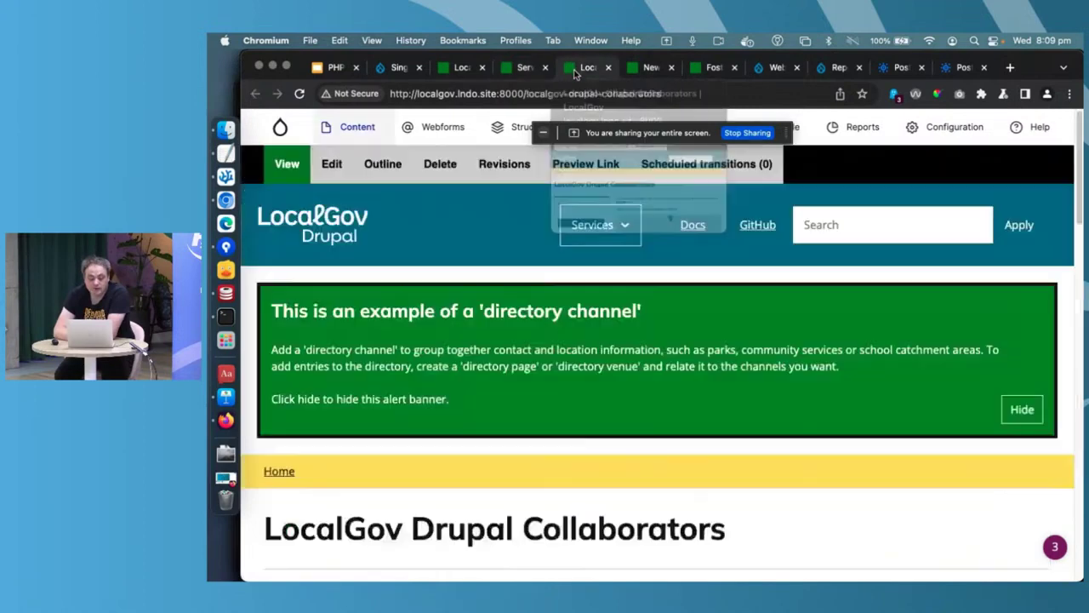
pyautogui.scroll(-5, 435, 322)
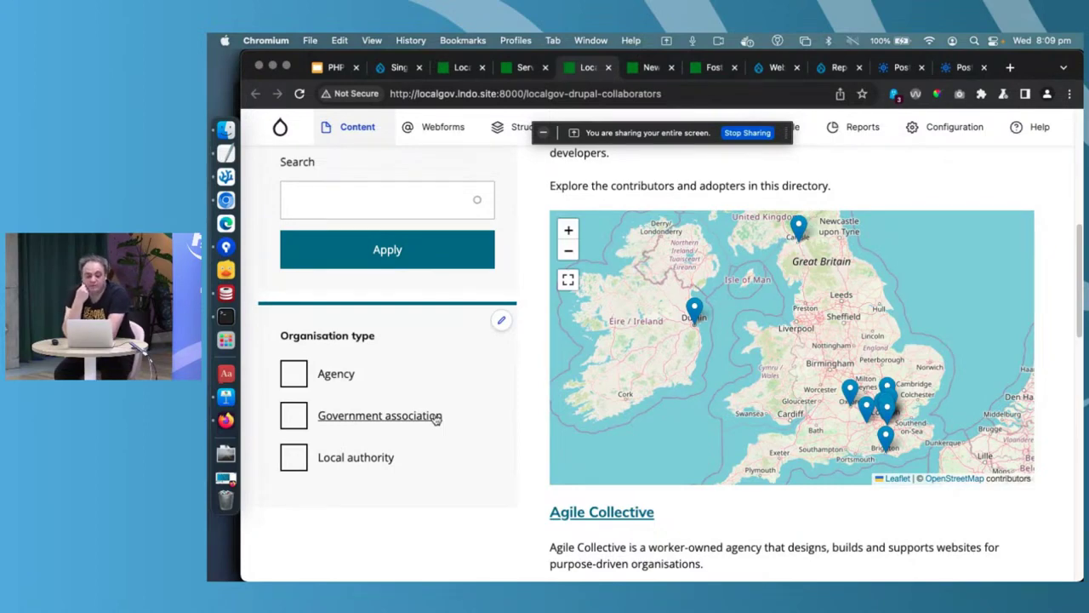
pyautogui.scroll(-5, 434, 418)
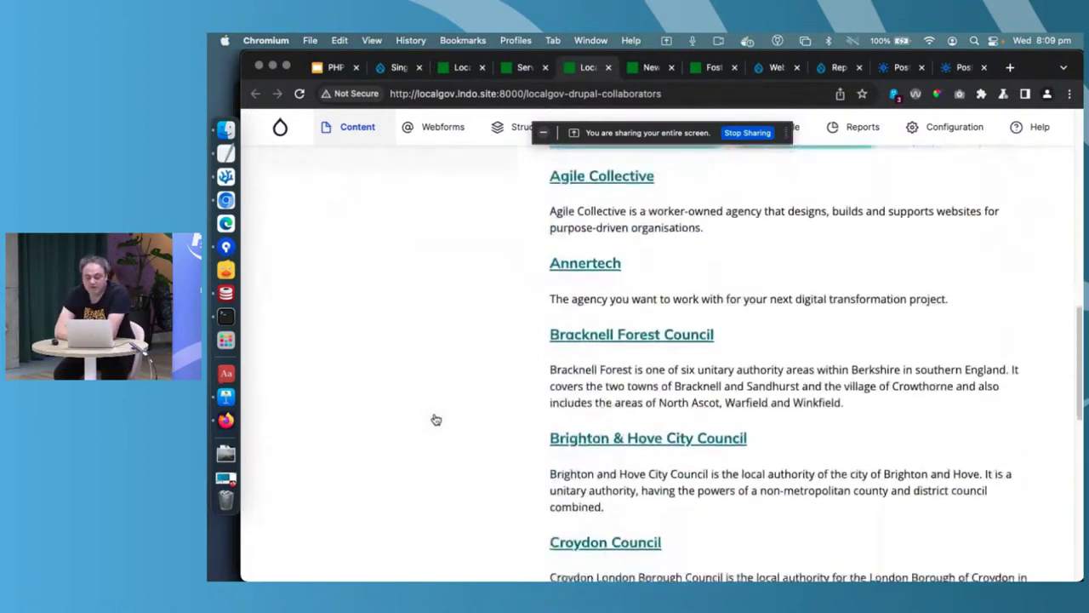
pyautogui.scroll(-3, 435, 420)
pyautogui.scroll(4, 434, 418)
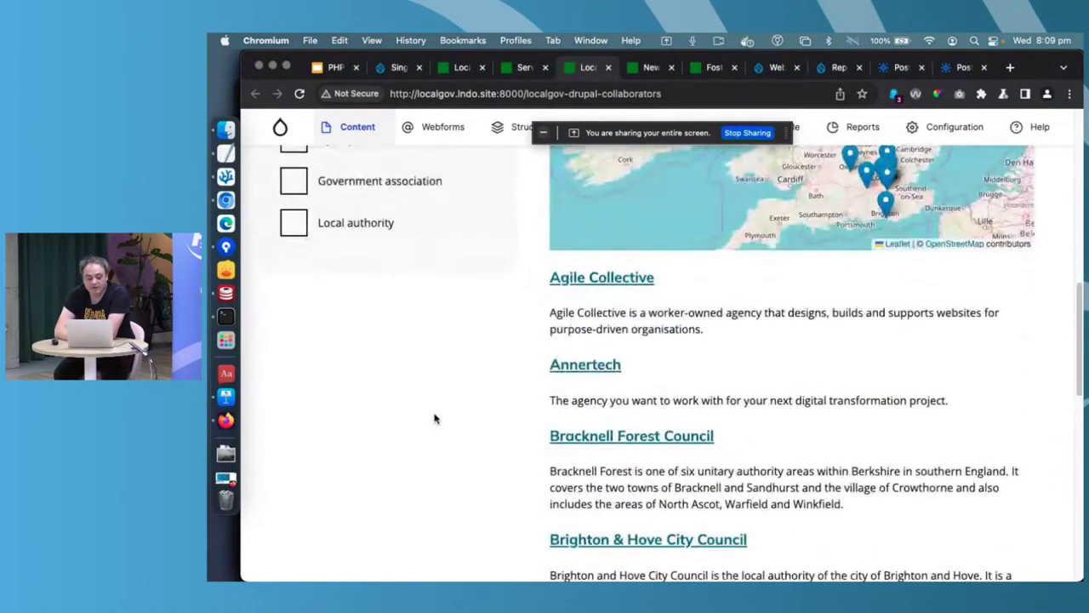
pyautogui.scroll(5, 434, 418)
pyautogui.click(399, 546)
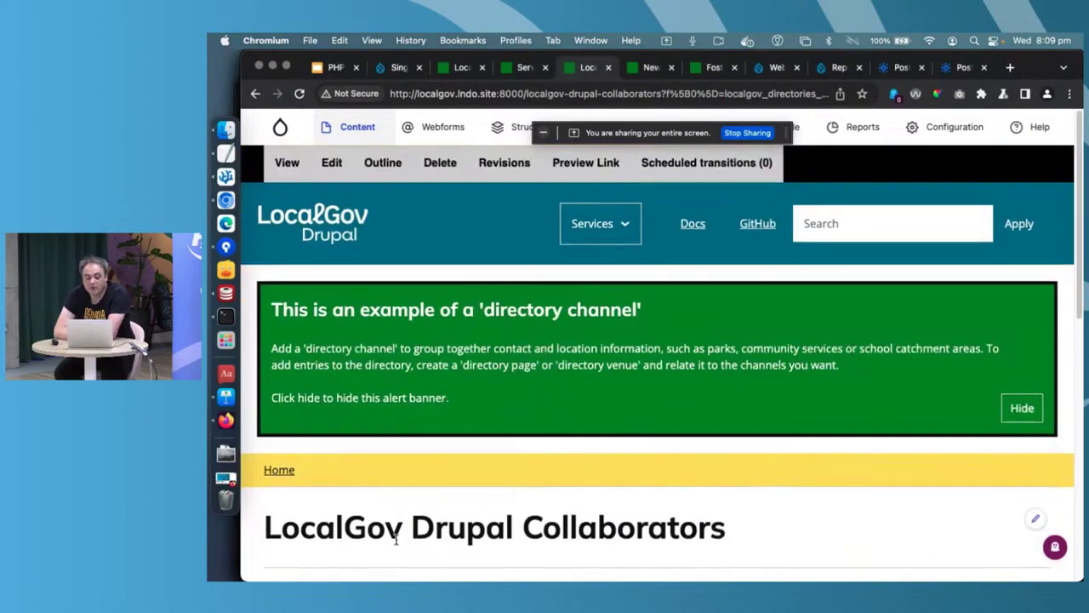
pyautogui.scroll(-3, 395, 539)
pyautogui.scroll(-3, 396, 539)
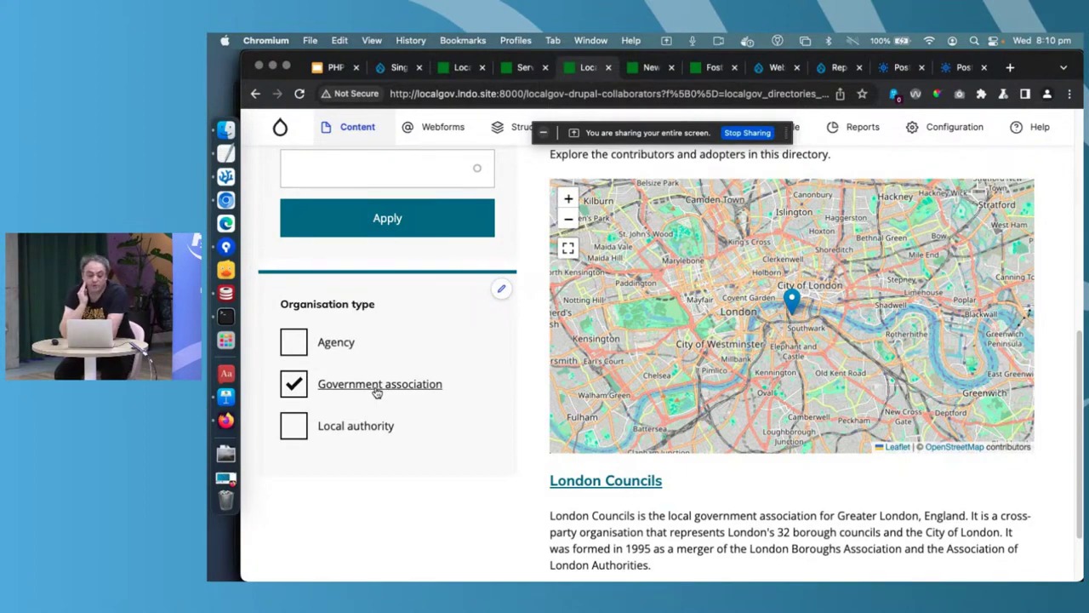
pyautogui.scroll(5, 377, 392)
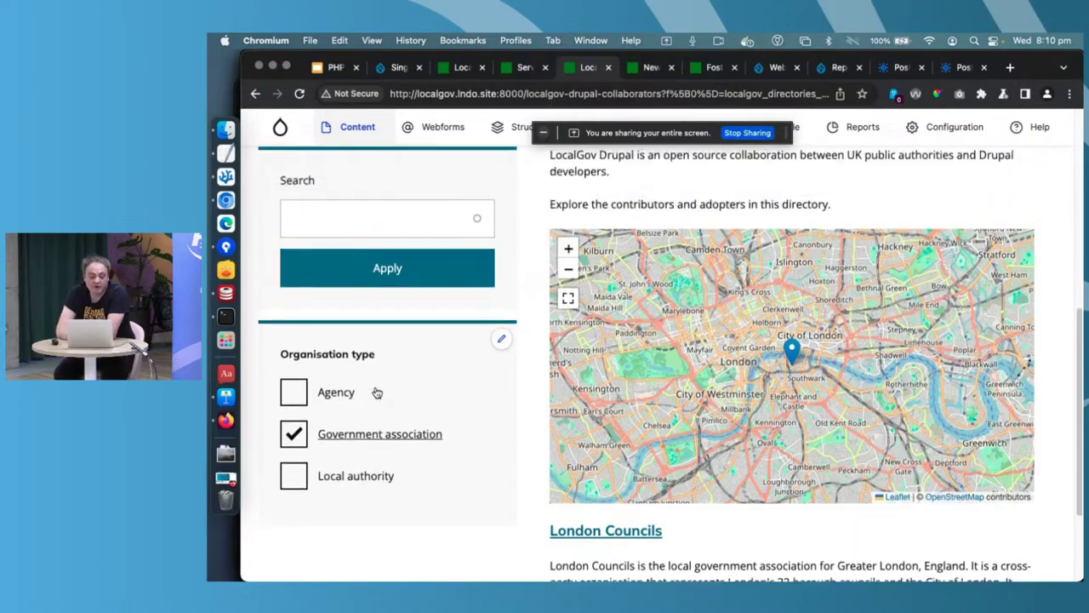
pyautogui.scroll(5, 375, 388)
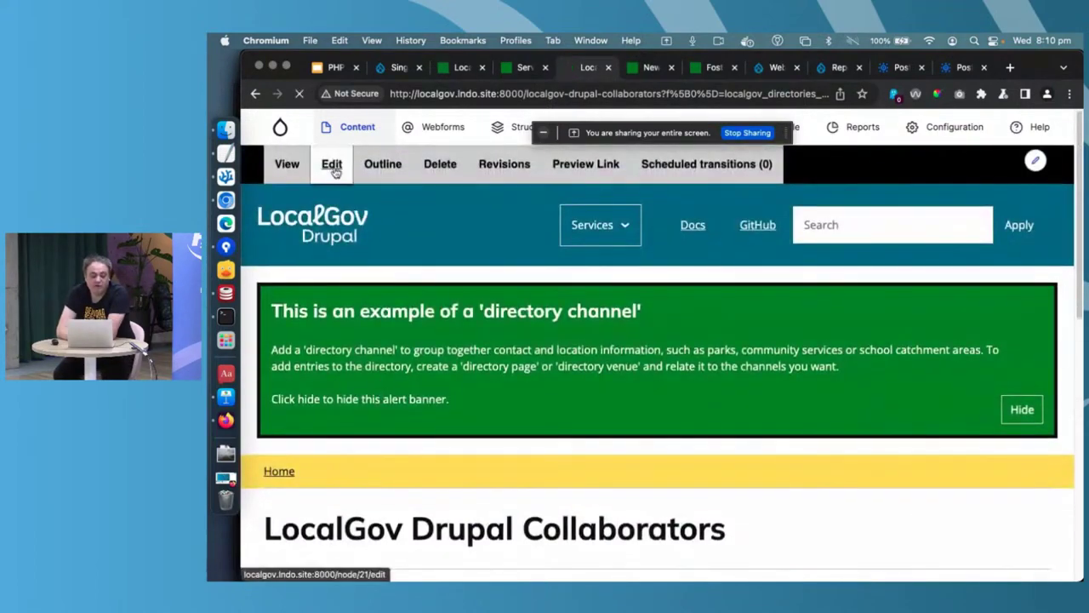
# - Open the Collaborators directory channel's edit form and look through it
pyautogui.click(331, 164)
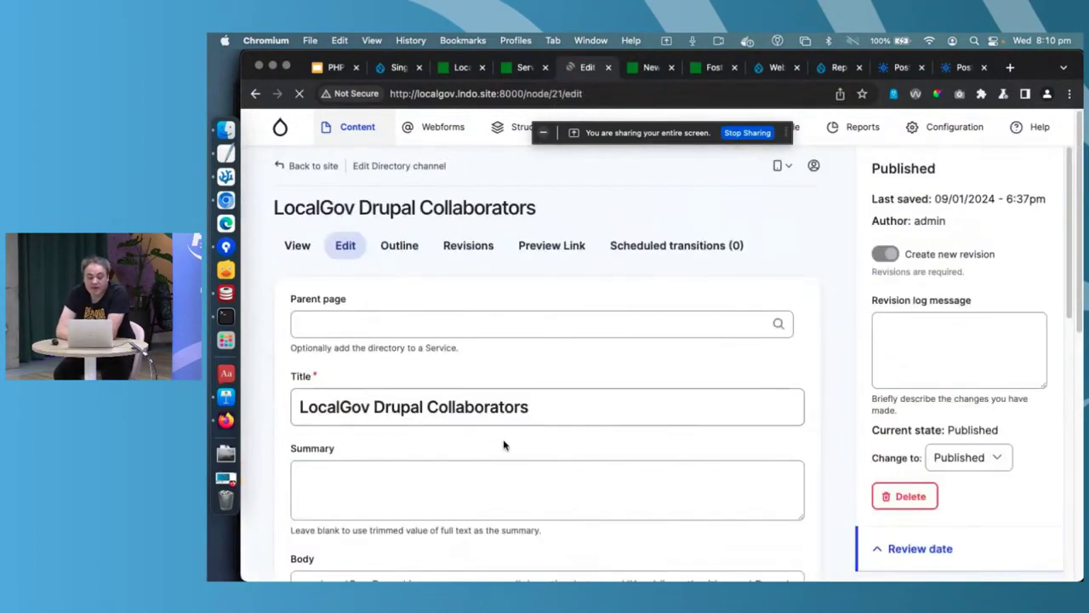
pyautogui.scroll(-10, 502, 422)
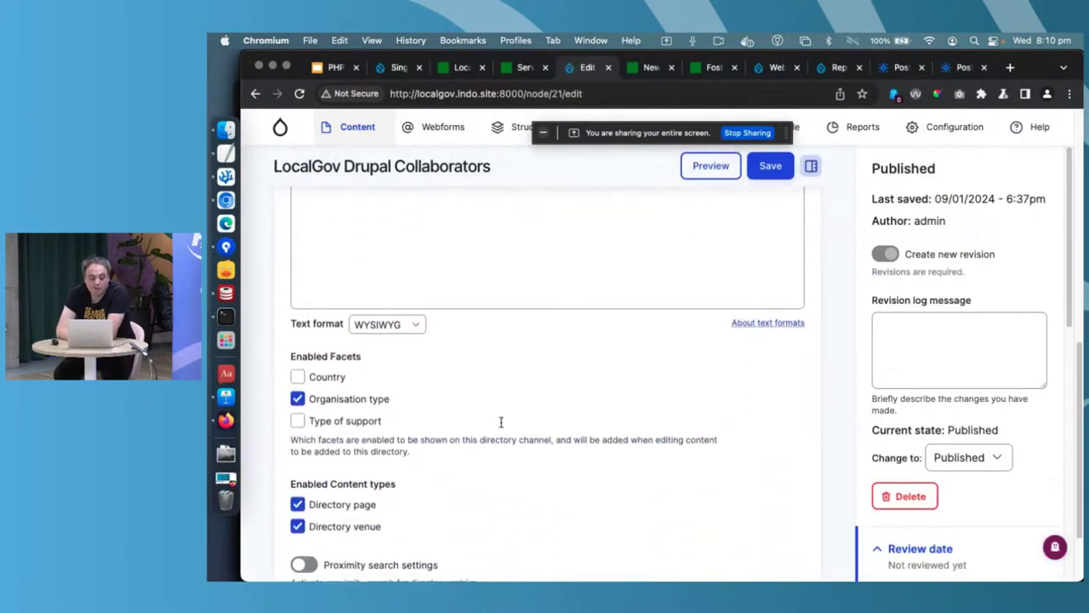
pyautogui.scroll(-1, 501, 422)
pyautogui.scroll(5, 501, 422)
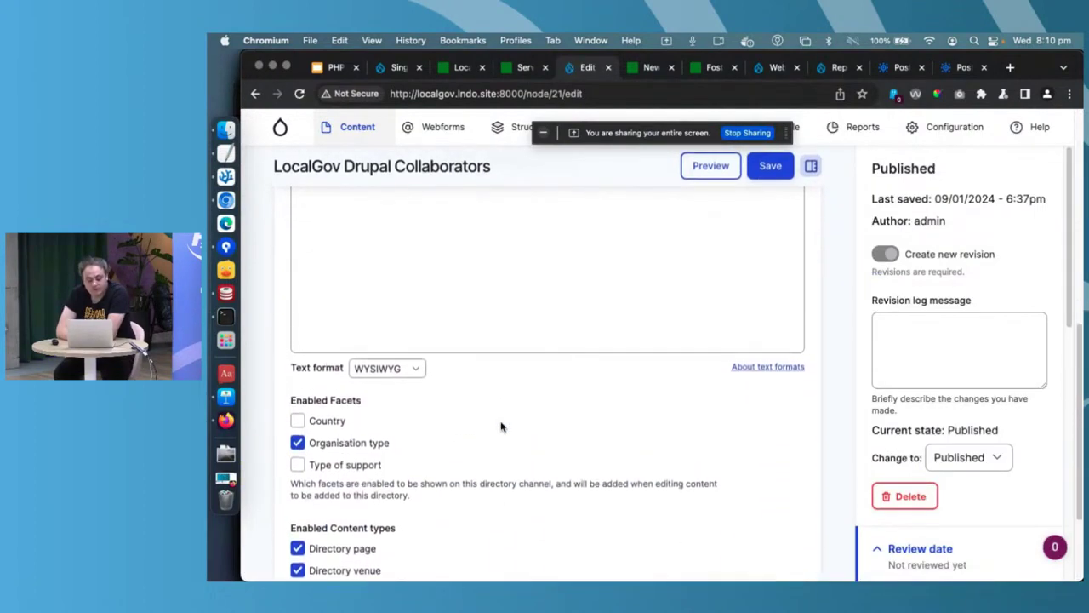
pyautogui.scroll(6, 501, 422)
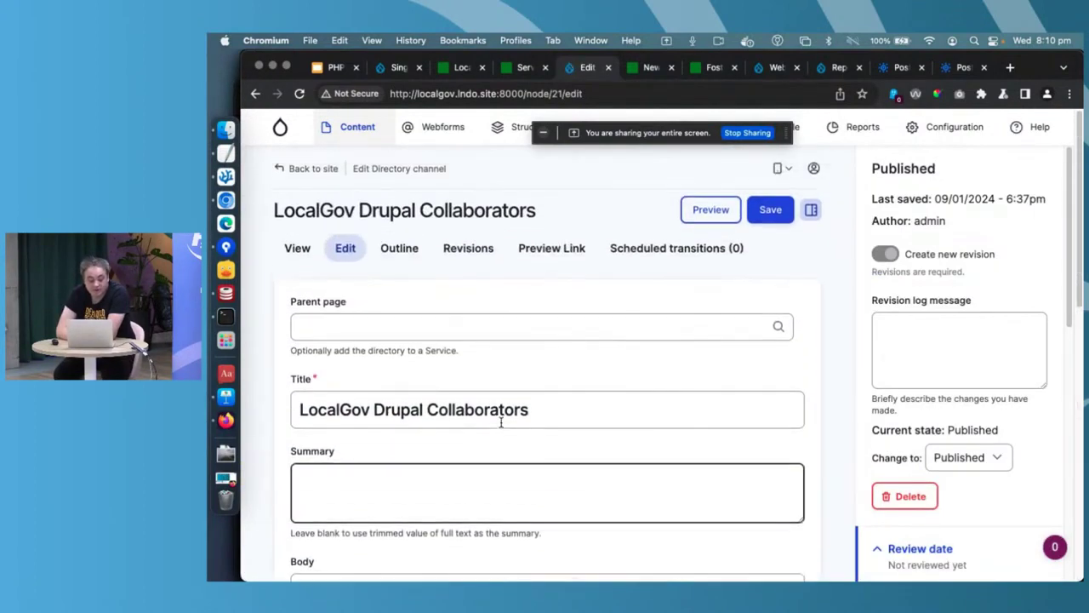
pyautogui.scroll(-4, 502, 422)
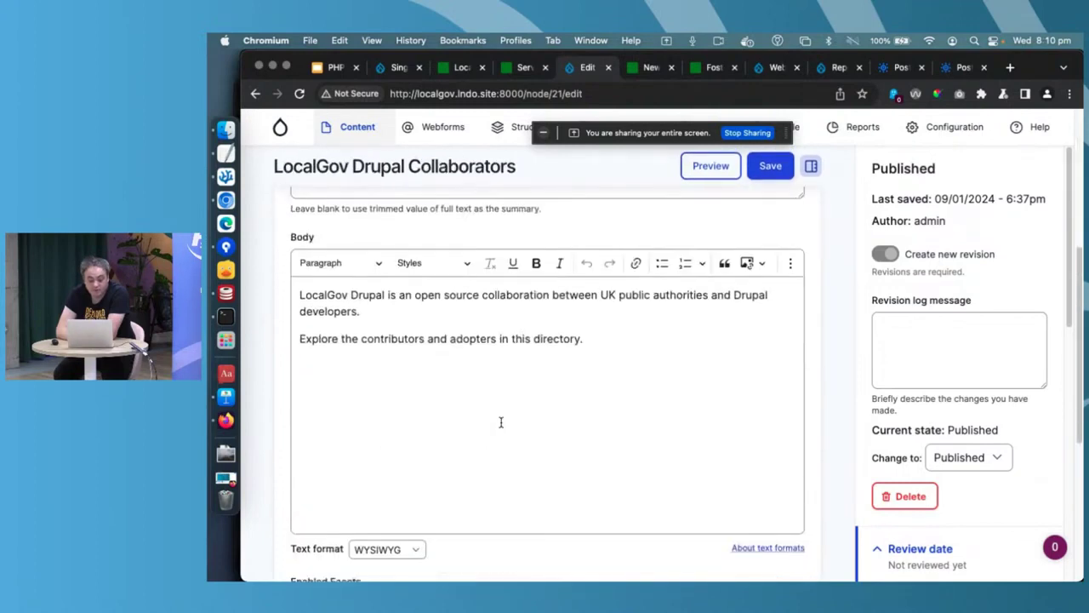
# - Filter the content list to Directory venue and edit the London Councils venue
pyautogui.click(350, 130)
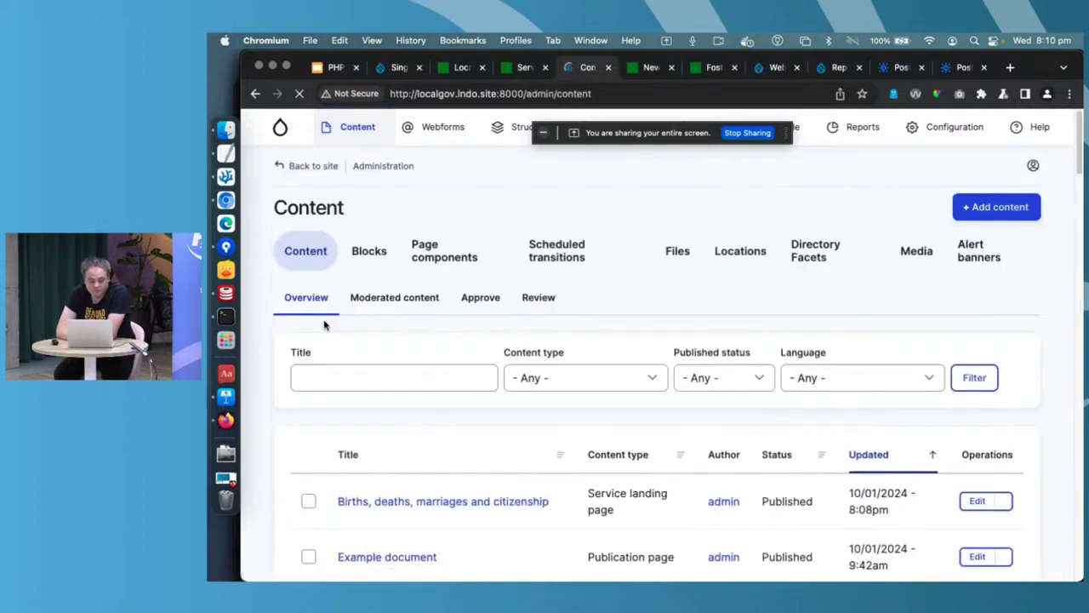
pyautogui.click(580, 377)
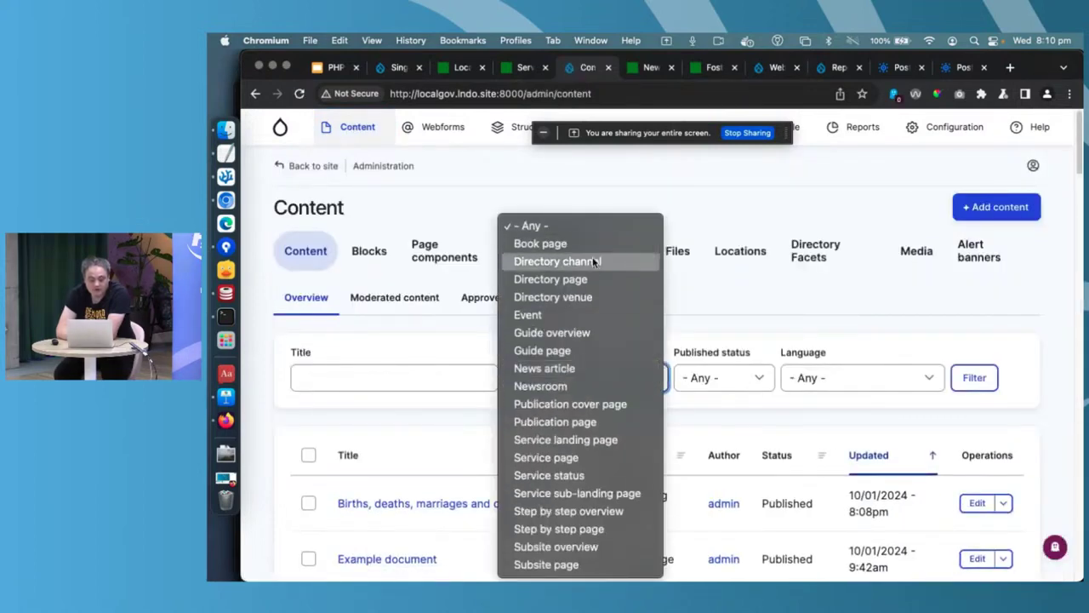
pyautogui.click(591, 262)
pyautogui.click(960, 374)
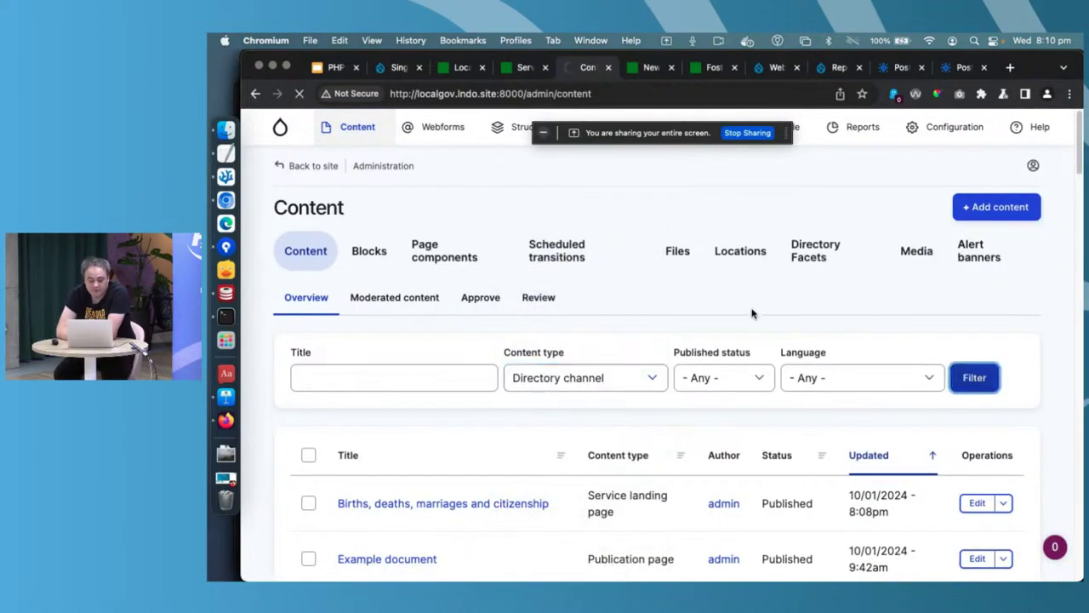
pyautogui.click(572, 378)
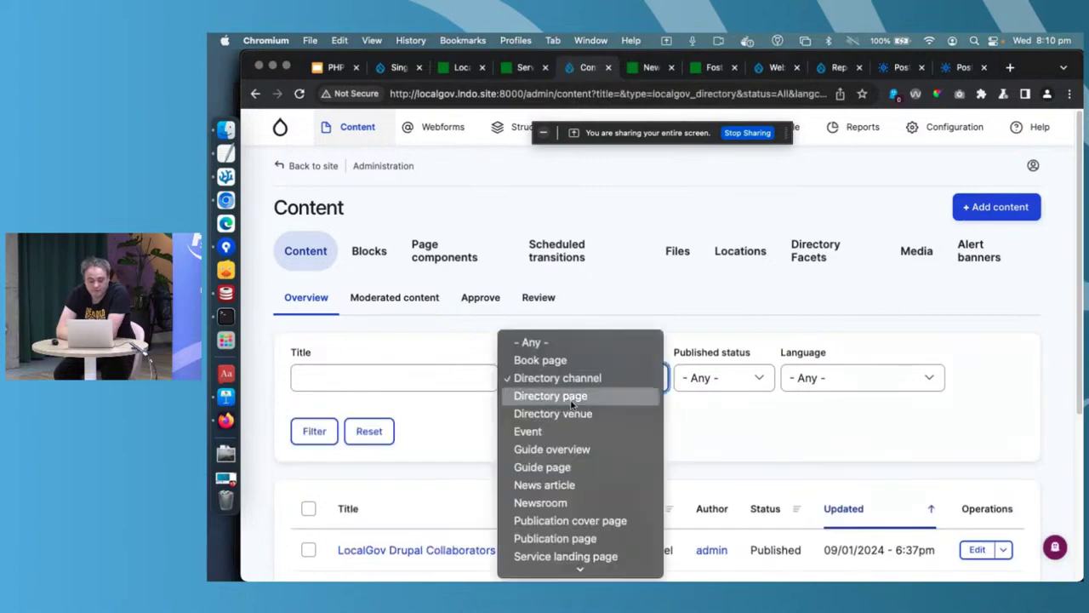
pyautogui.click(574, 414)
pyautogui.click(314, 431)
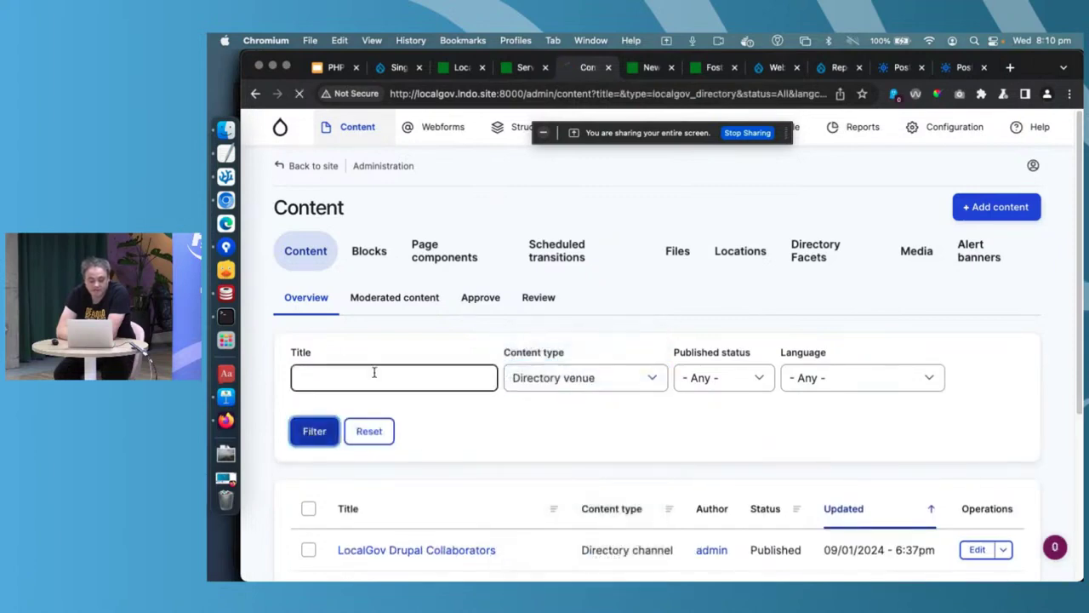
pyautogui.scroll(-2, 377, 377)
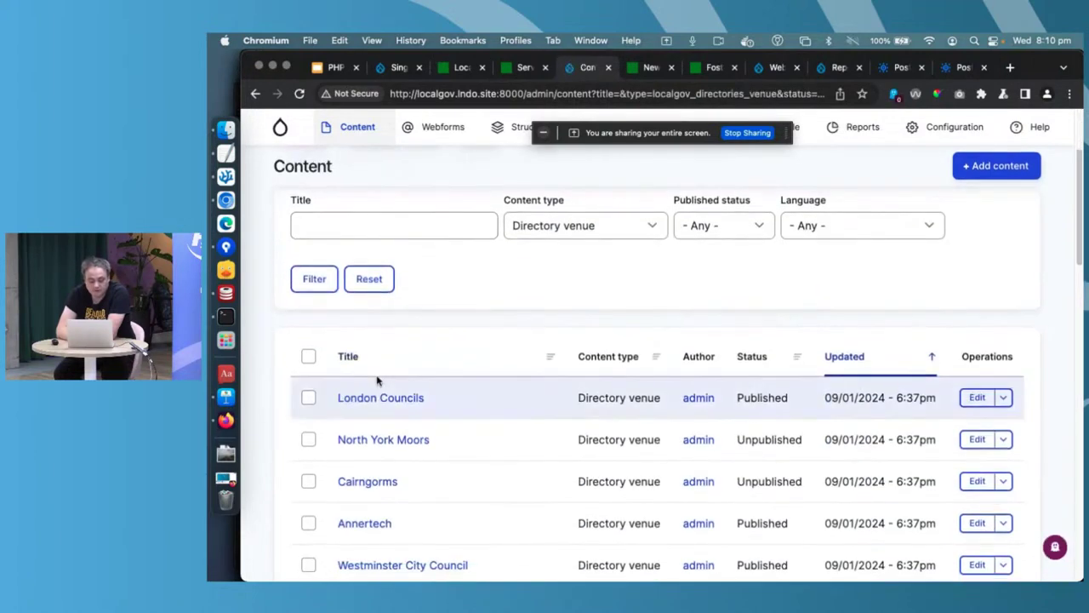
pyautogui.click(977, 397)
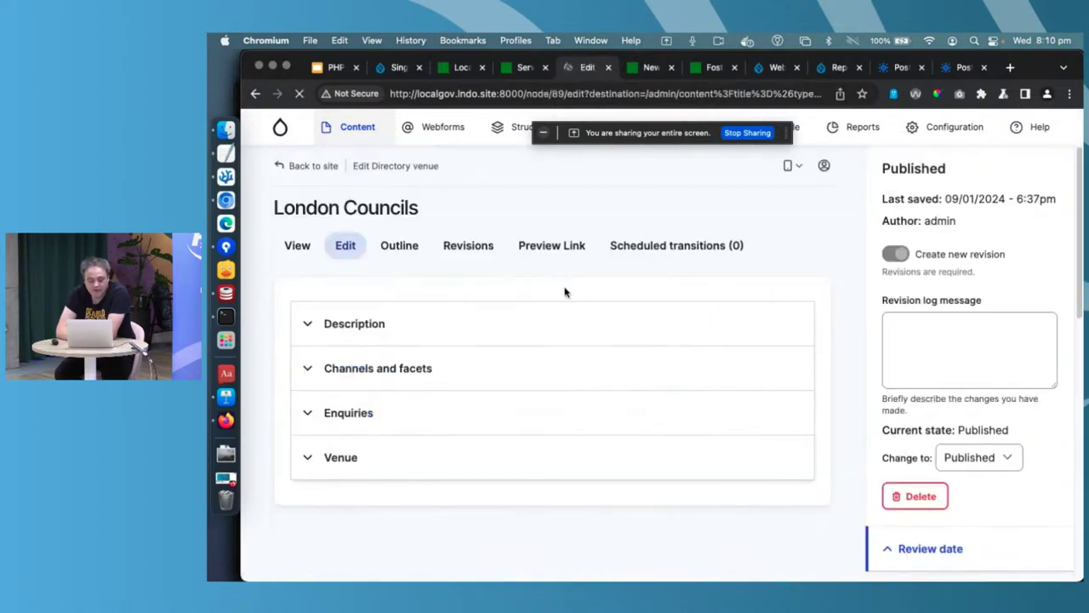
# - Inspect the Southwark Street location under Venue, remove it, and open the Select location picker
pyautogui.click(429, 421)
pyautogui.scroll(-3, 430, 434)
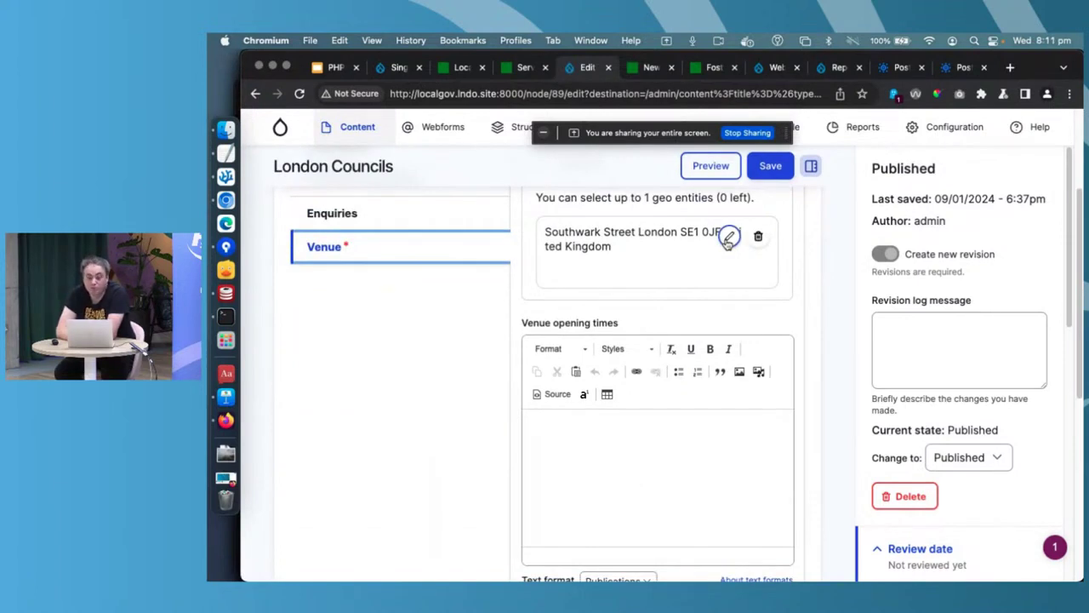
pyautogui.click(729, 238)
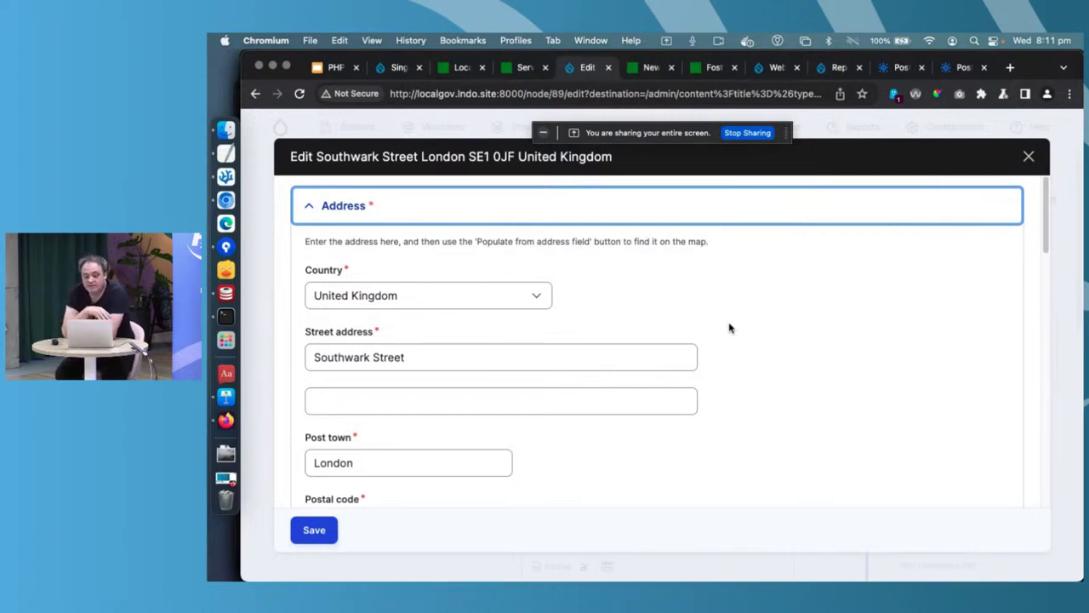
pyautogui.scroll(-5, 730, 328)
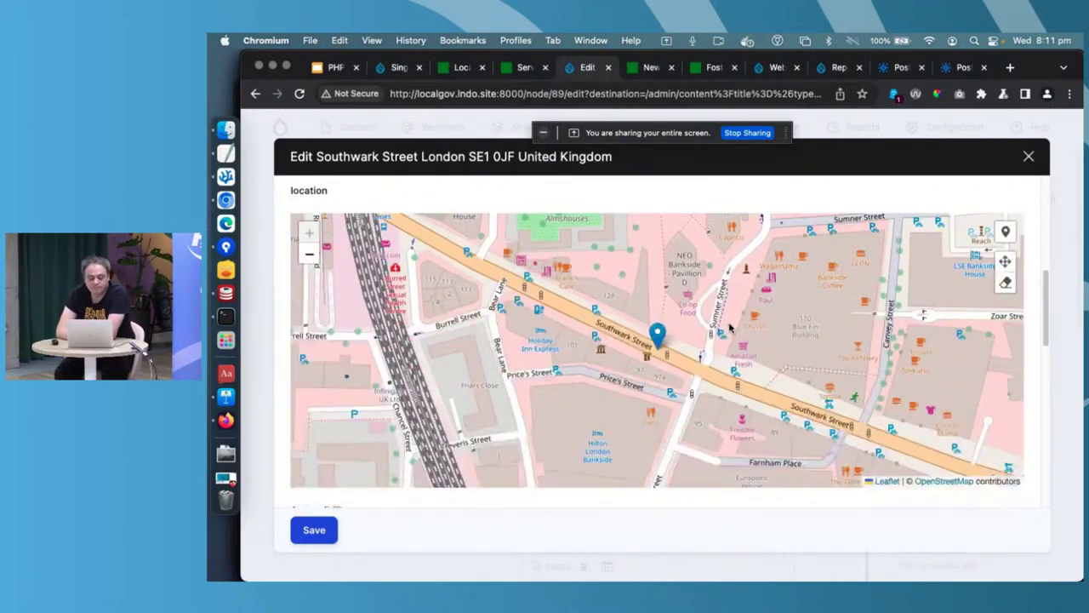
pyautogui.scroll(-5, 729, 328)
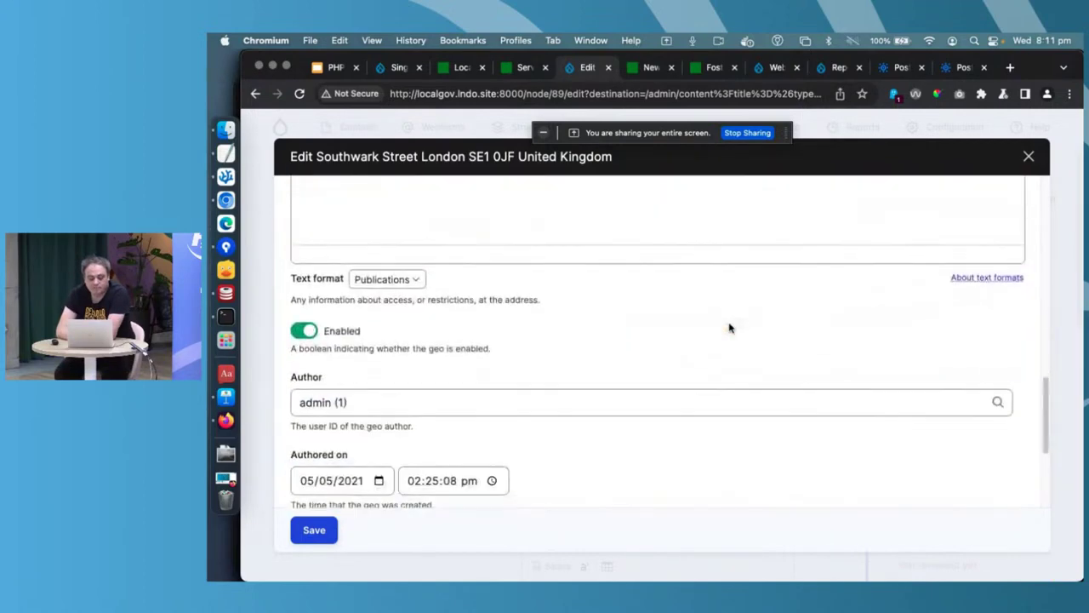
pyautogui.click(1029, 156)
pyautogui.click(756, 406)
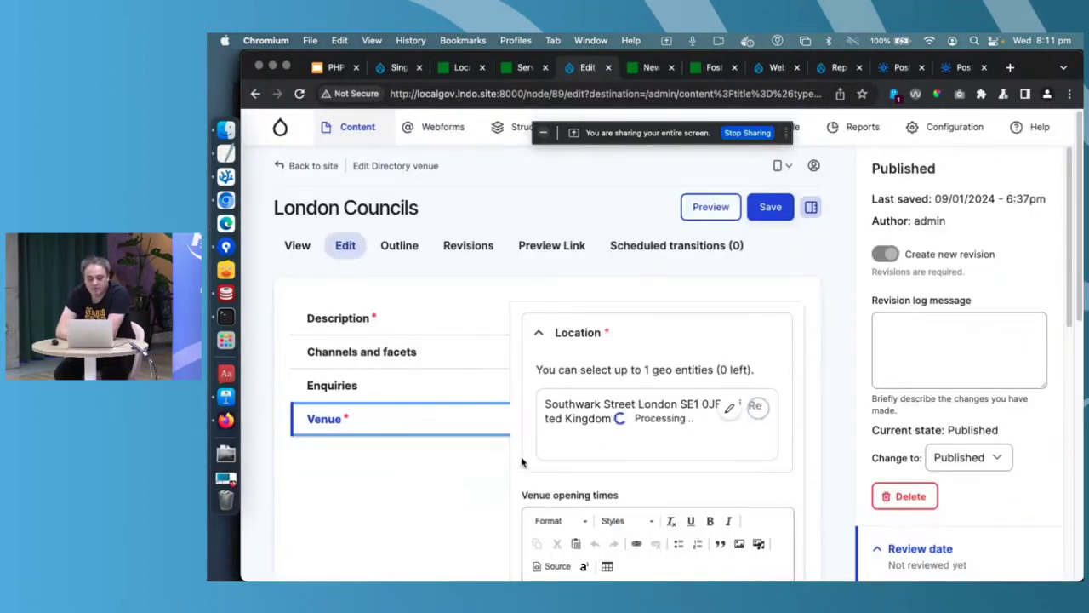
pyautogui.click(592, 384)
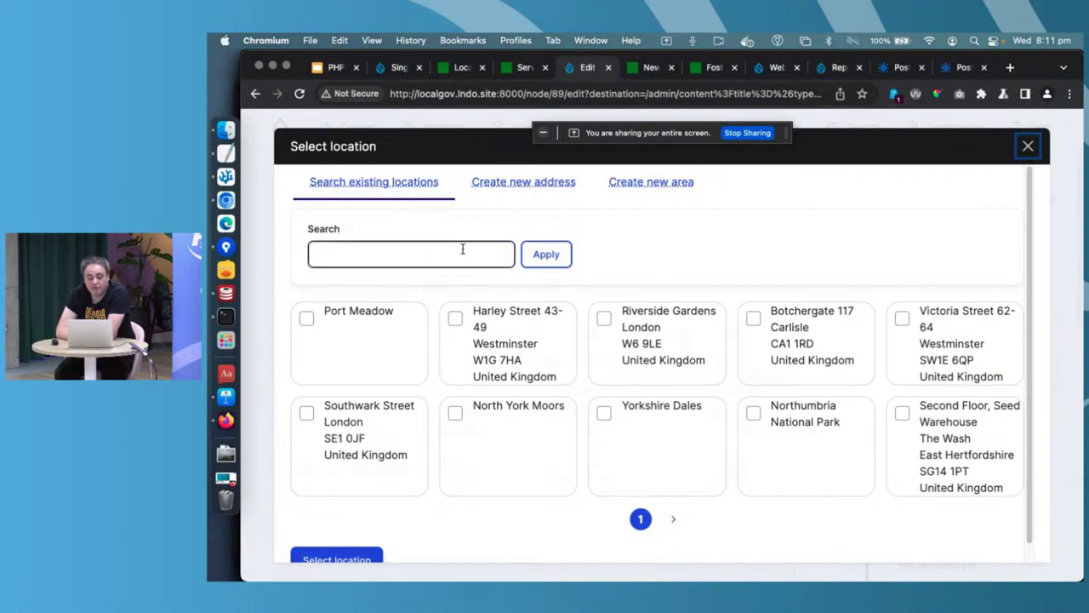
pyautogui.click(540, 189)
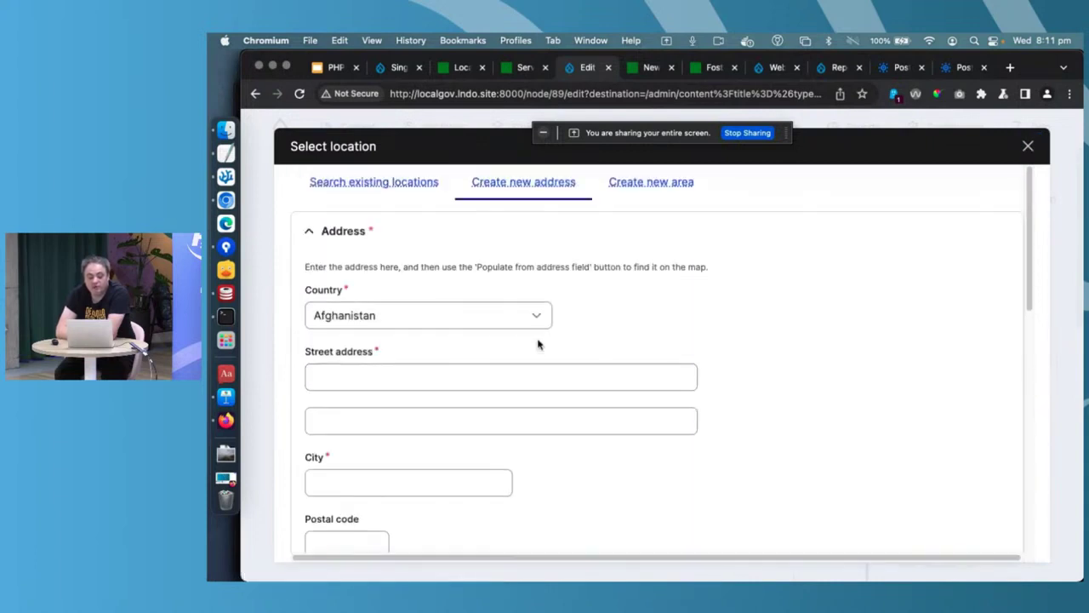
pyautogui.click(454, 311)
pyautogui.scroll(-20, 454, 311)
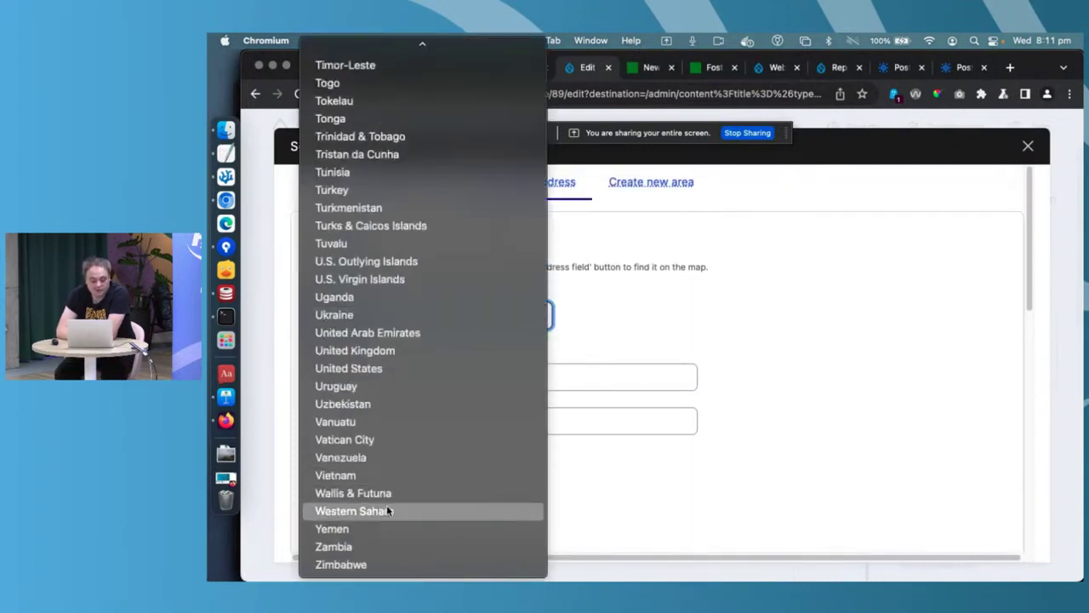
pyautogui.click(384, 350)
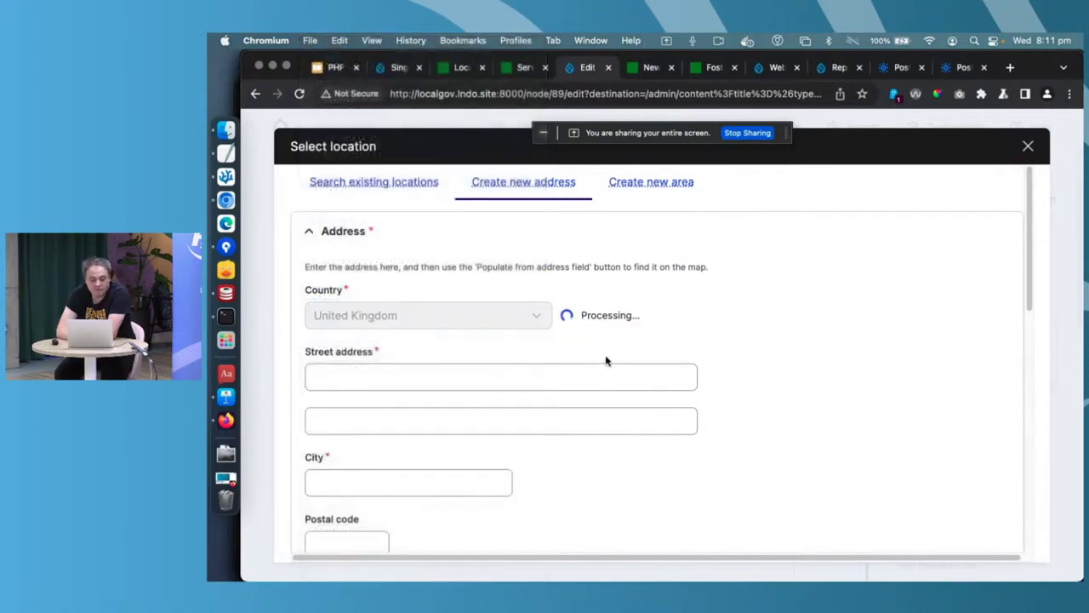
pyautogui.scroll(-2, 568, 357)
pyautogui.click(381, 442)
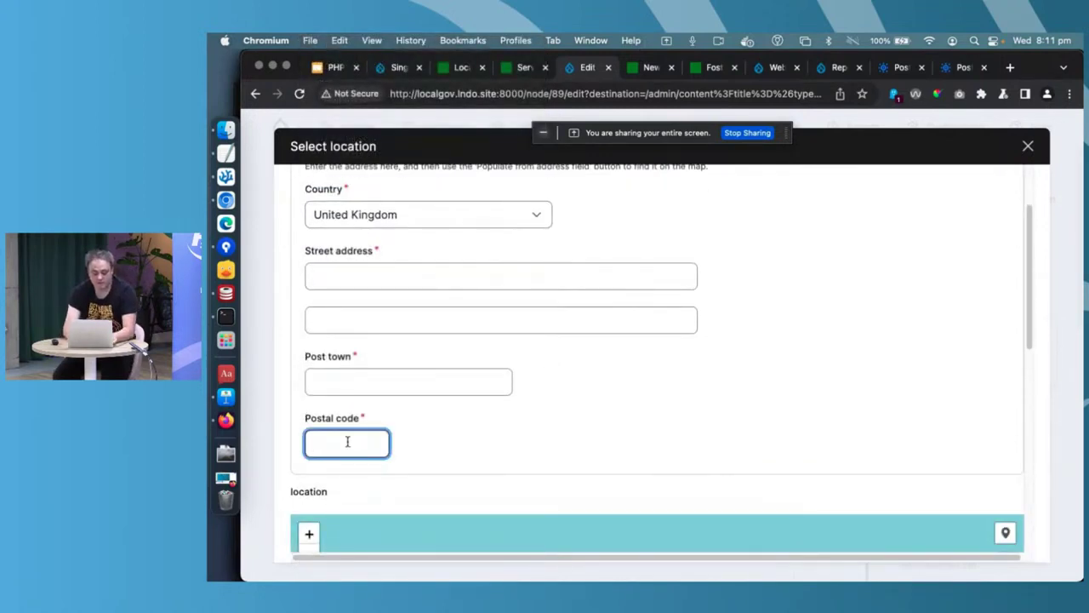
pyautogui.write('bn1 1aa')
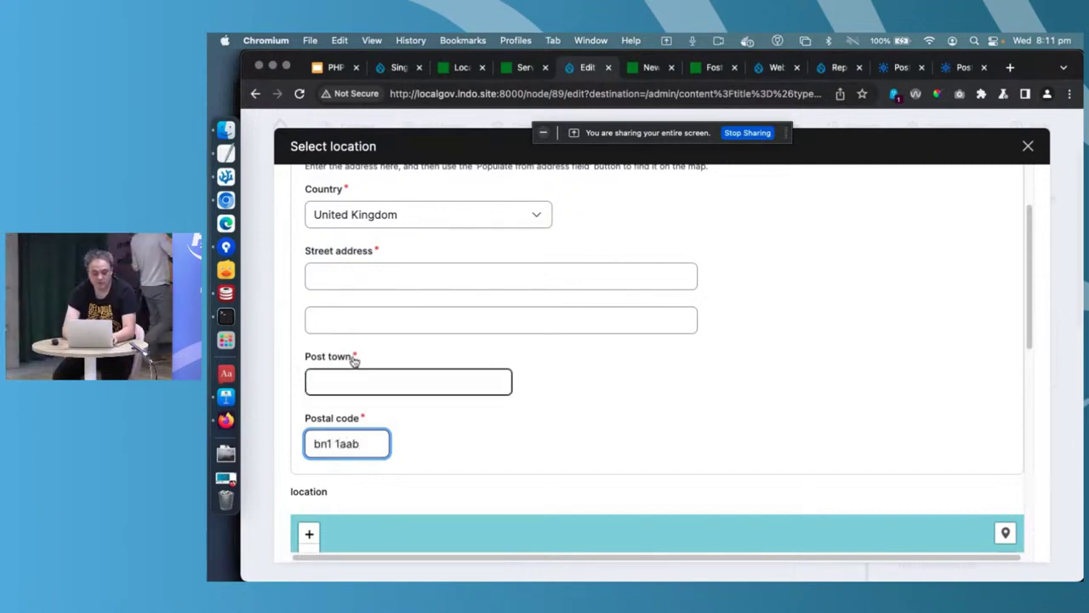
pyautogui.click(342, 274)
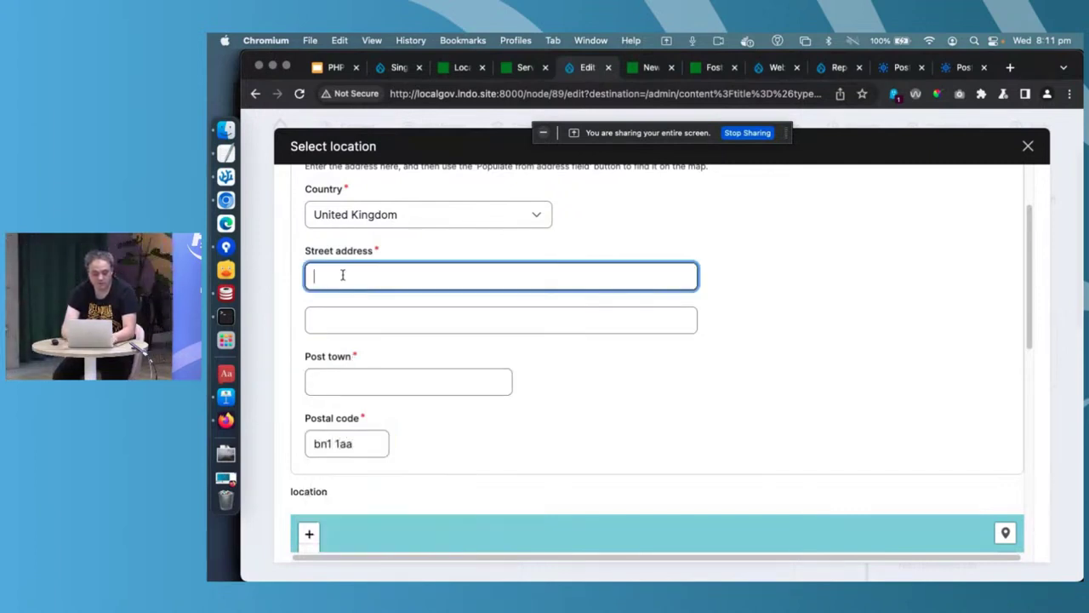
pyautogui.write('Brighton ')
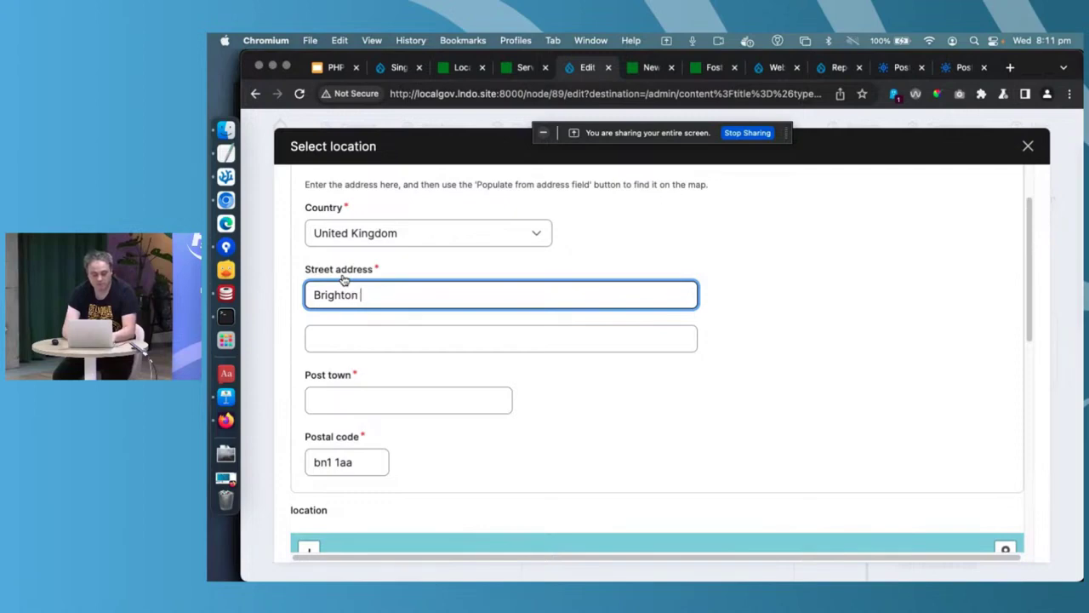
pyautogui.write('Town')
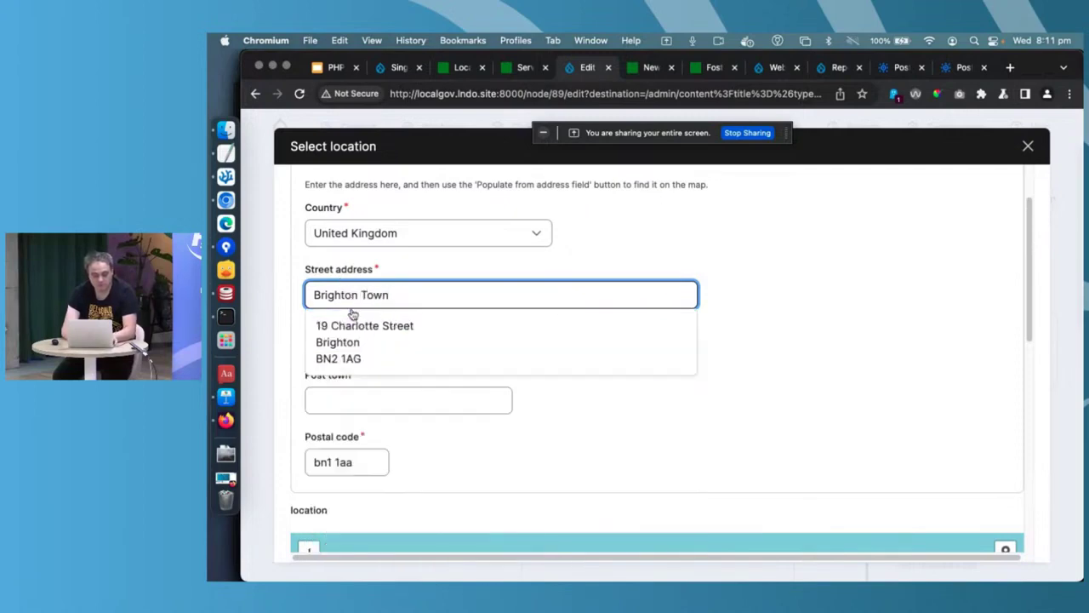
pyautogui.click(352, 315)
pyautogui.scroll(-10, 694, 460)
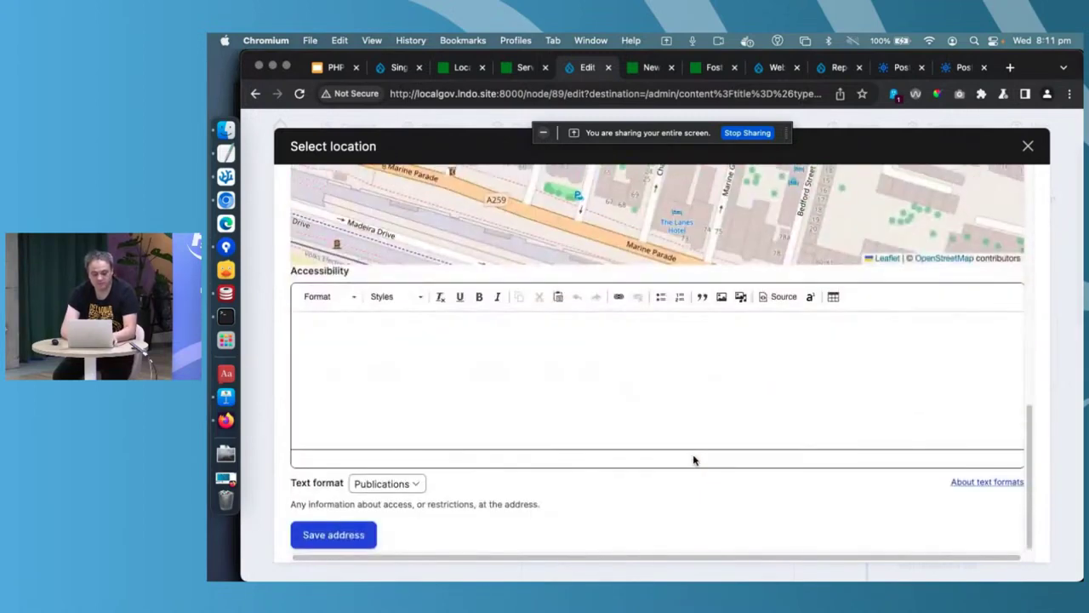
pyautogui.click(364, 530)
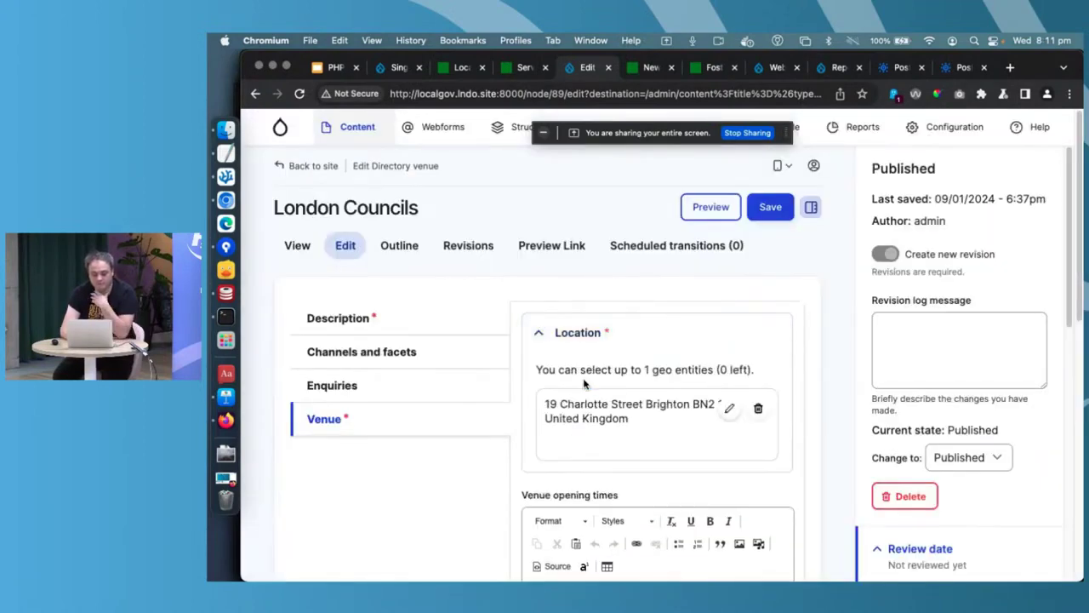
# - Save London Councils and check its public venue map pins the Brighton address
pyautogui.click(770, 207)
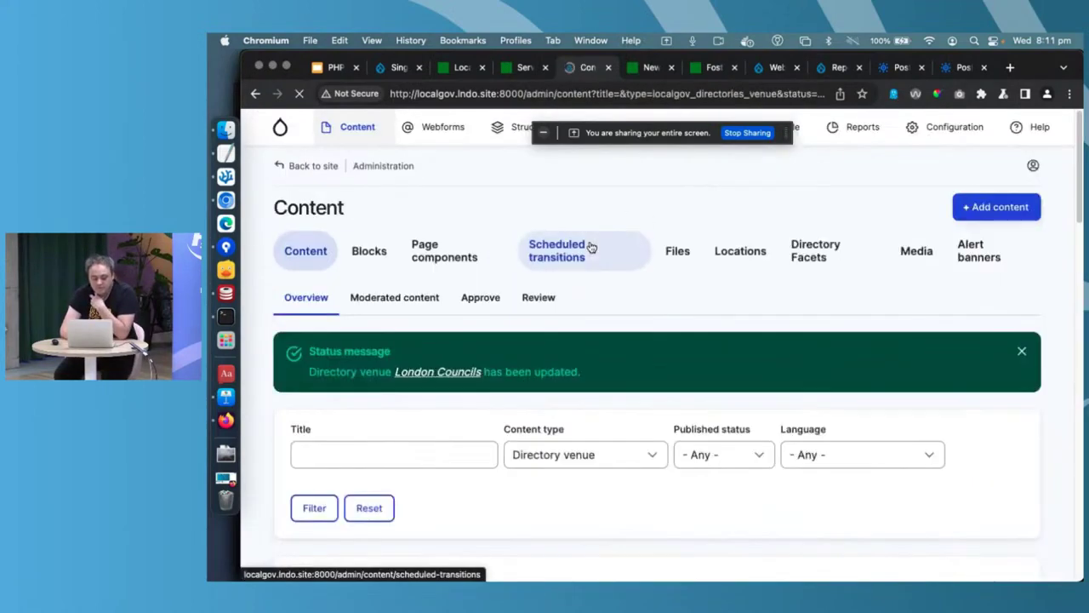
pyautogui.scroll(-2, 588, 245)
pyautogui.click(438, 279)
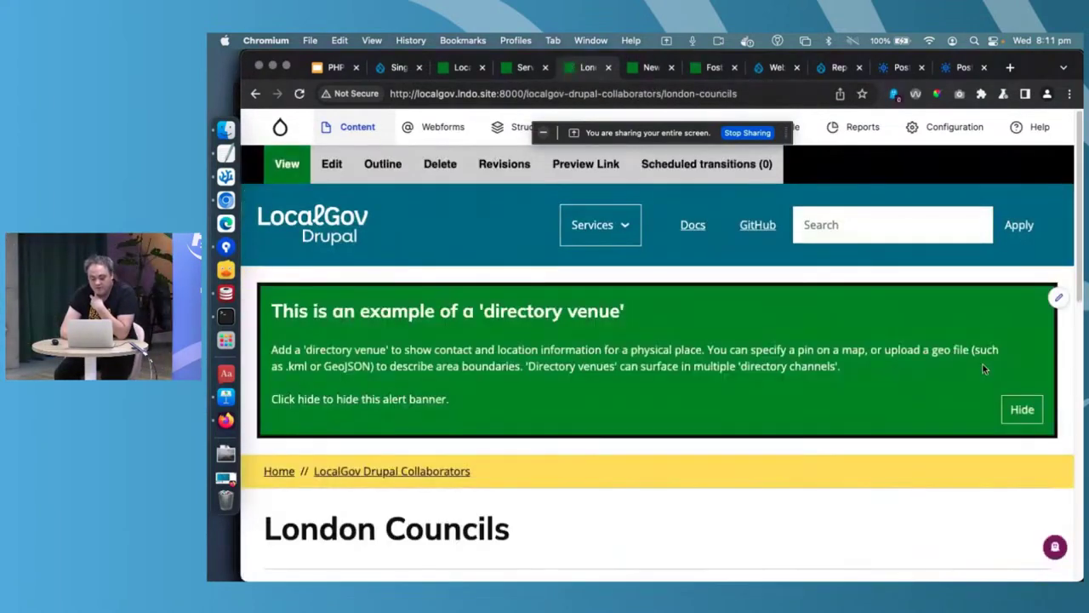
pyautogui.scroll(-5, 983, 370)
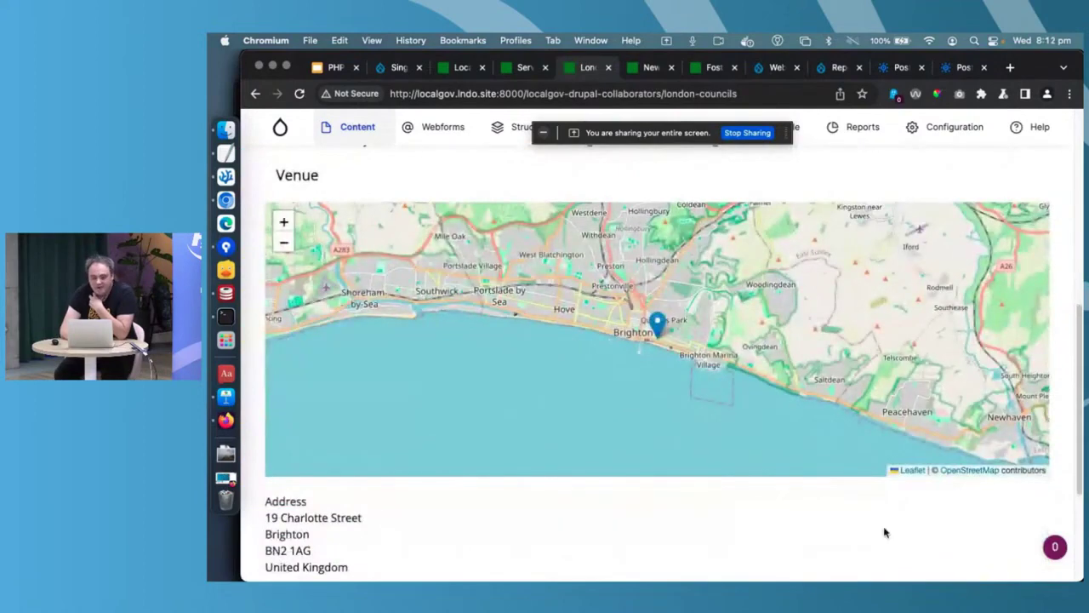
pyautogui.click(647, 69)
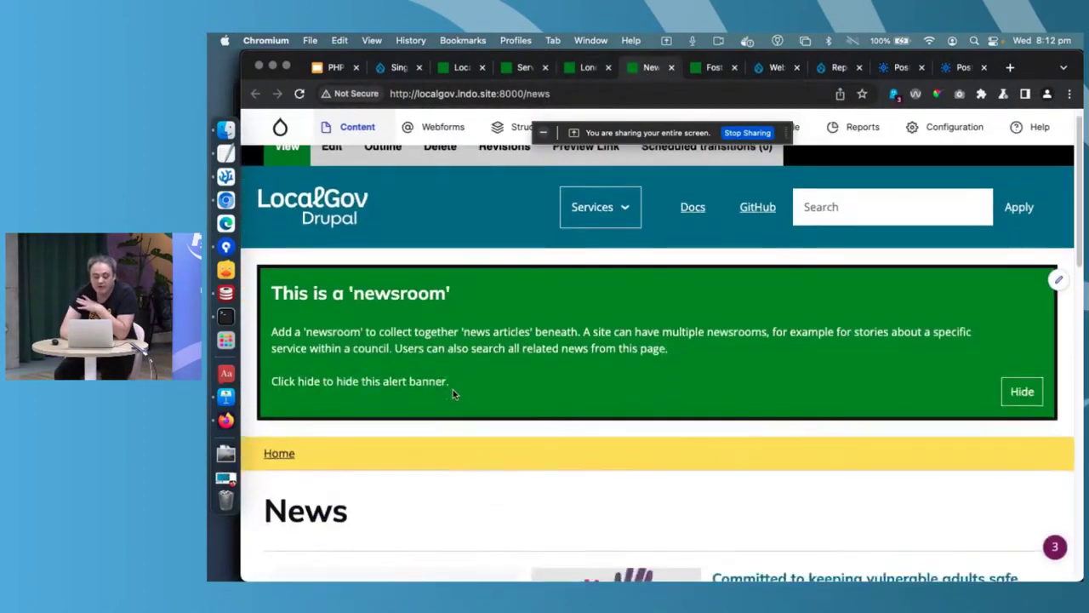
# - Scroll the News listing and open 'Committed to keeping vulnerable adults safe, new safeguarding head'
pyautogui.scroll(-5, 453, 389)
pyautogui.scroll(-3, 452, 392)
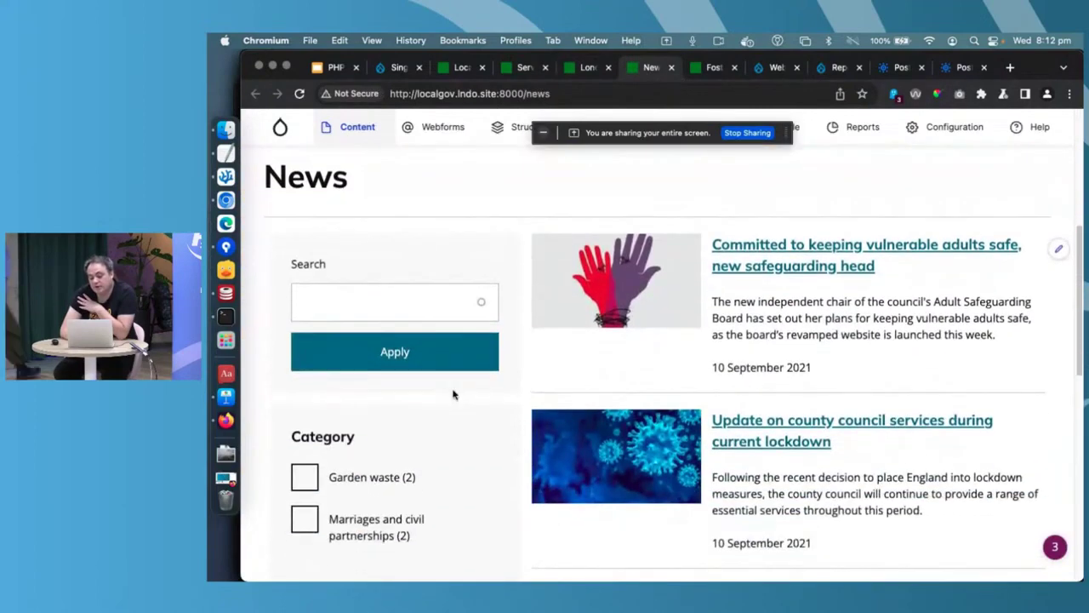
pyautogui.scroll(-1, 452, 394)
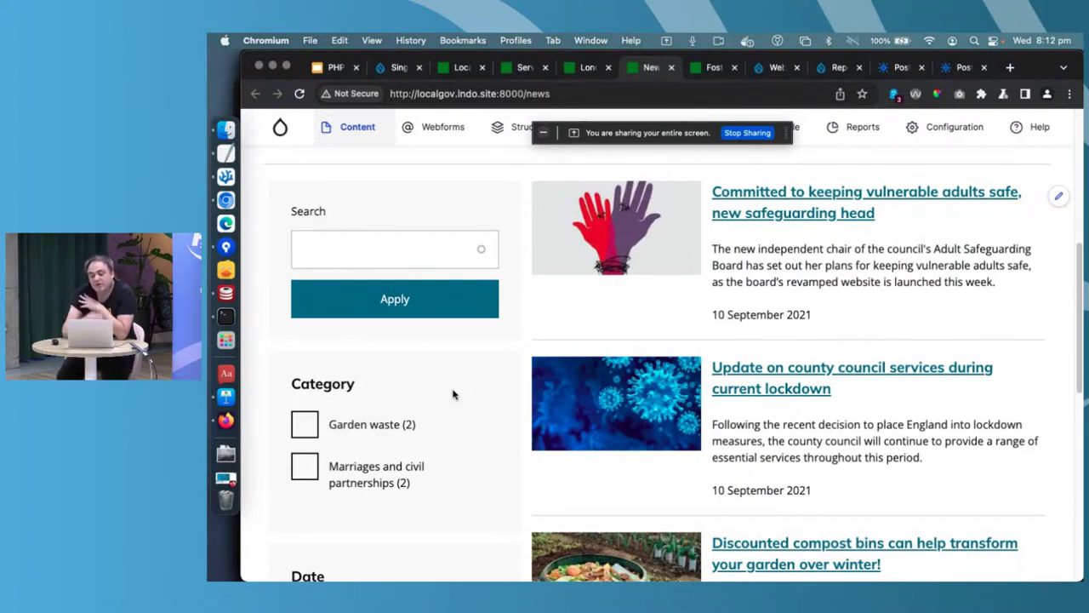
pyautogui.click(692, 246)
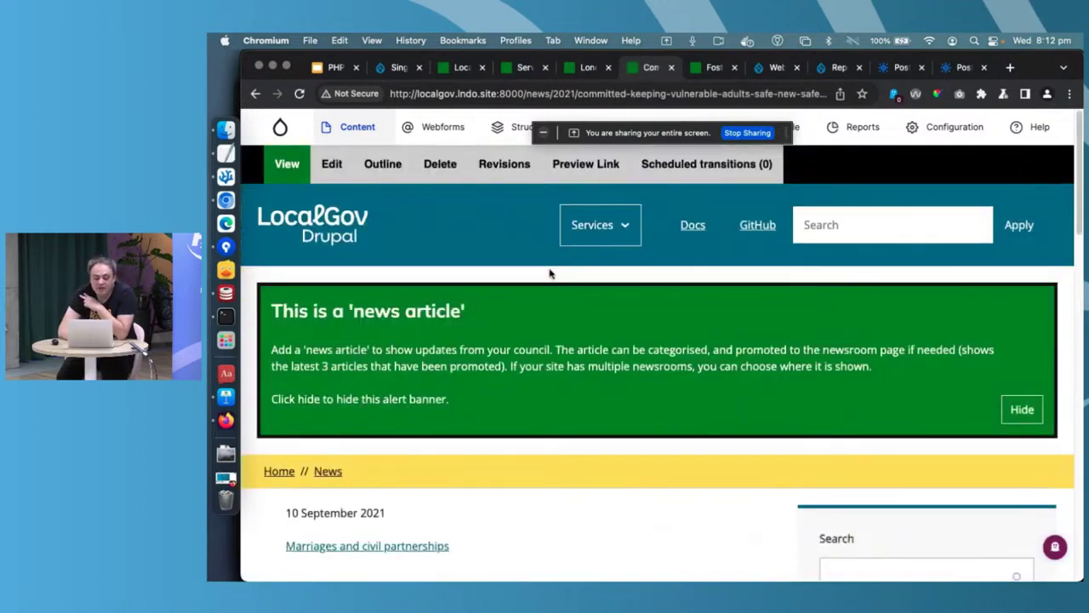
# - Edit the safeguarding news article, switch on Promote on newsroom, and save it
pyautogui.click(331, 163)
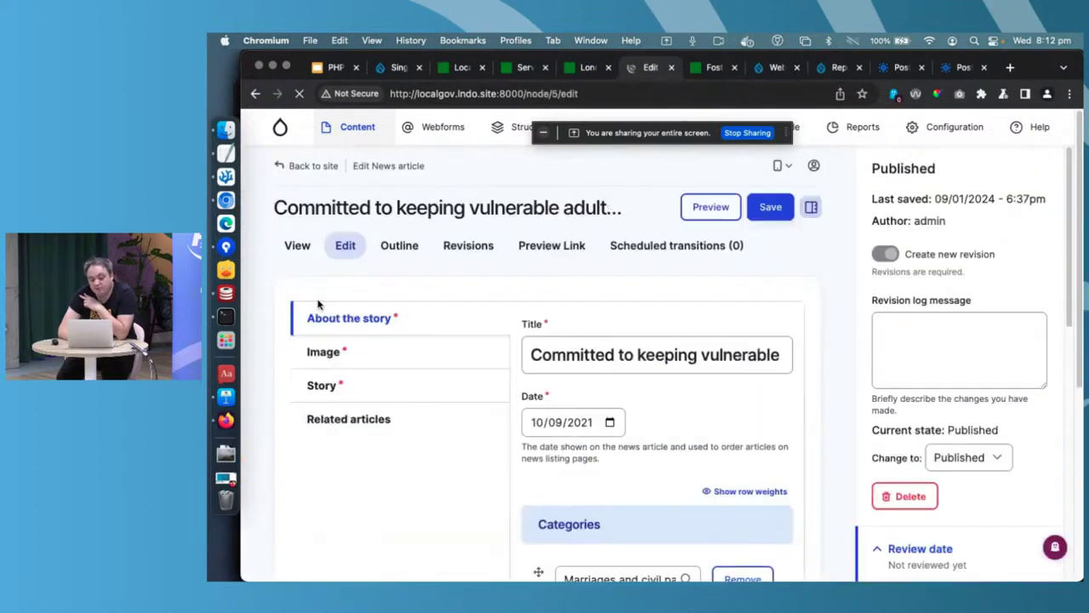
pyautogui.click(350, 296)
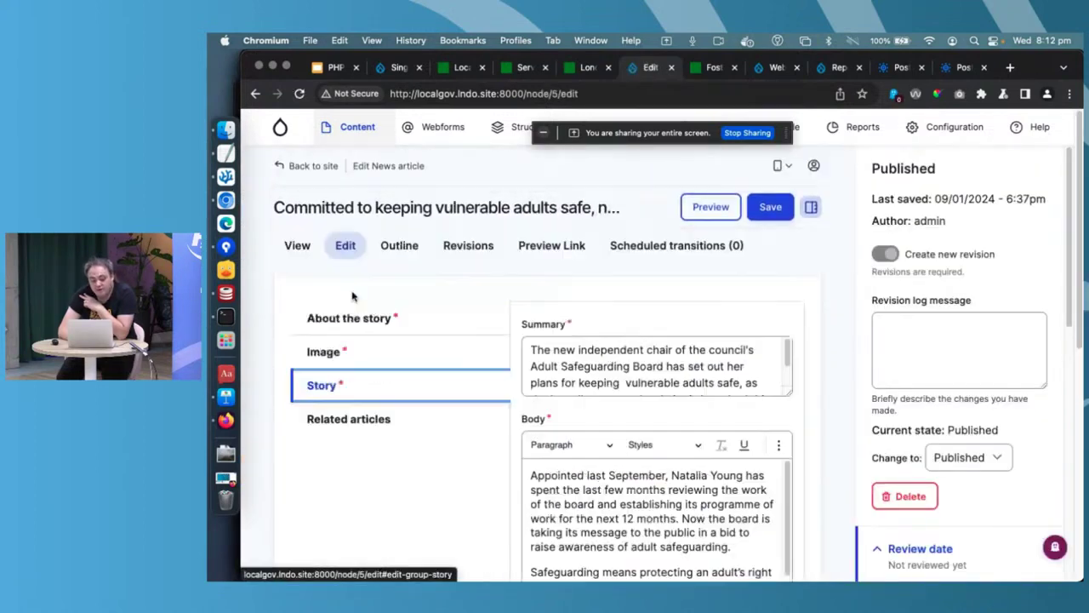
pyautogui.scroll(-3, 476, 379)
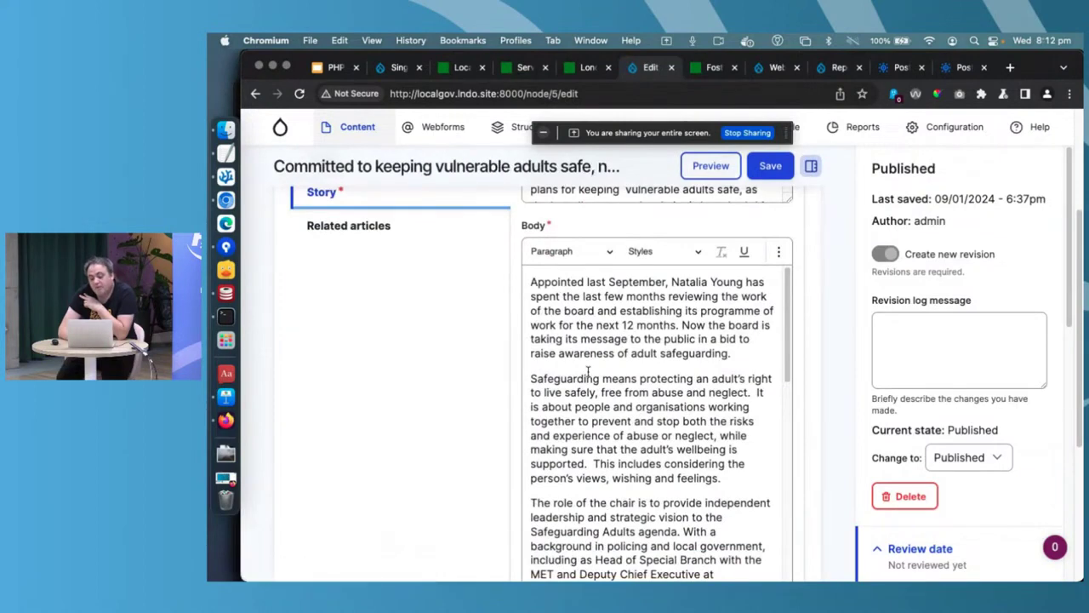
pyautogui.click(812, 168)
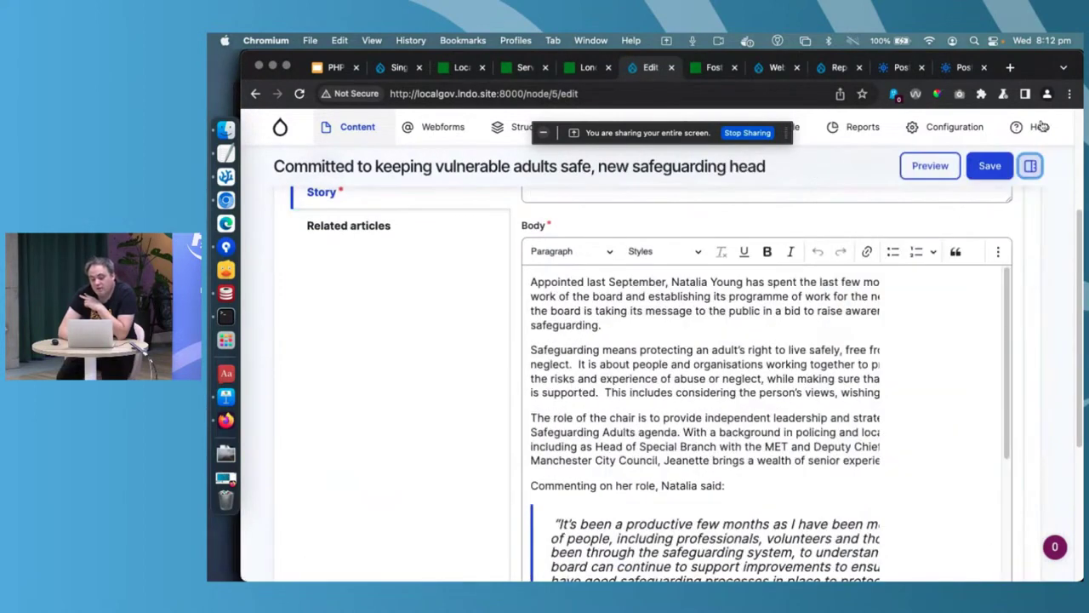
pyautogui.scroll(-5, 850, 348)
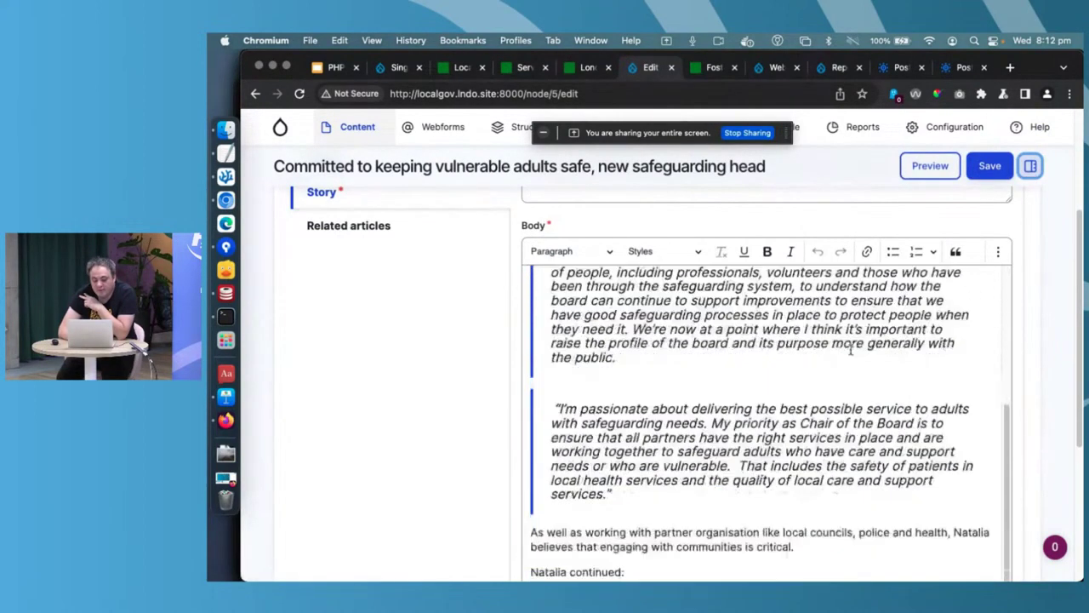
pyautogui.scroll(-6, 850, 349)
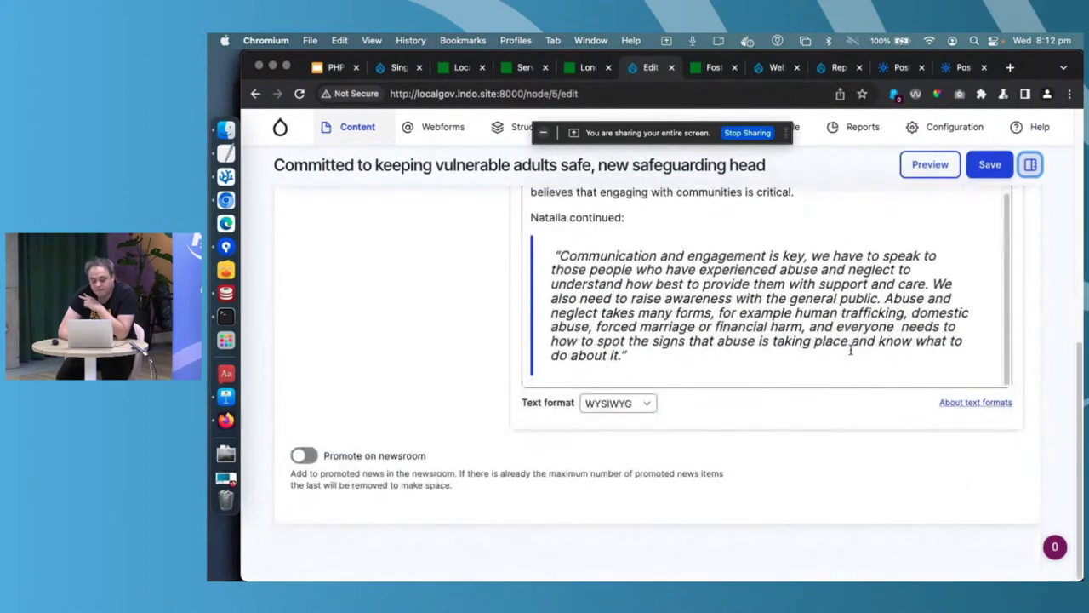
pyautogui.click(304, 457)
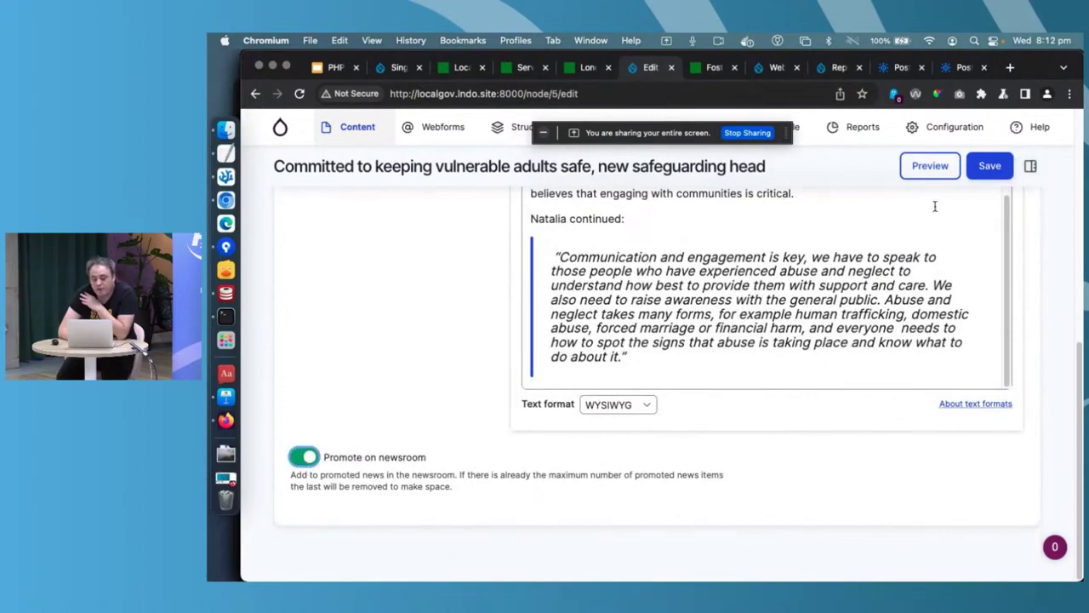
pyautogui.click(991, 167)
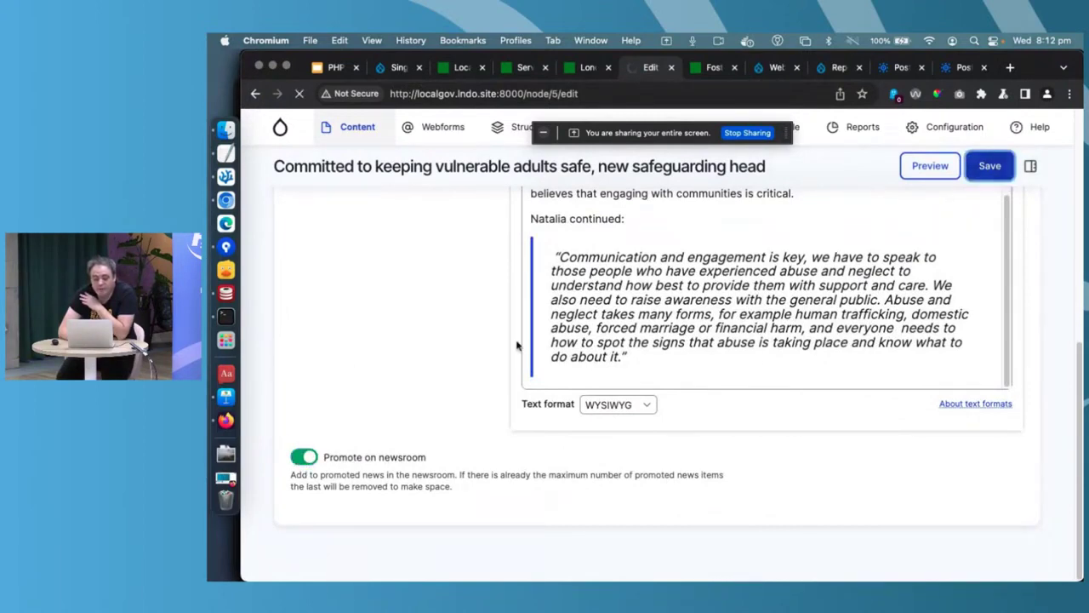
# - Return to the News listing and scroll to the promoted safeguarding article card
pyautogui.scroll(-5, 517, 345)
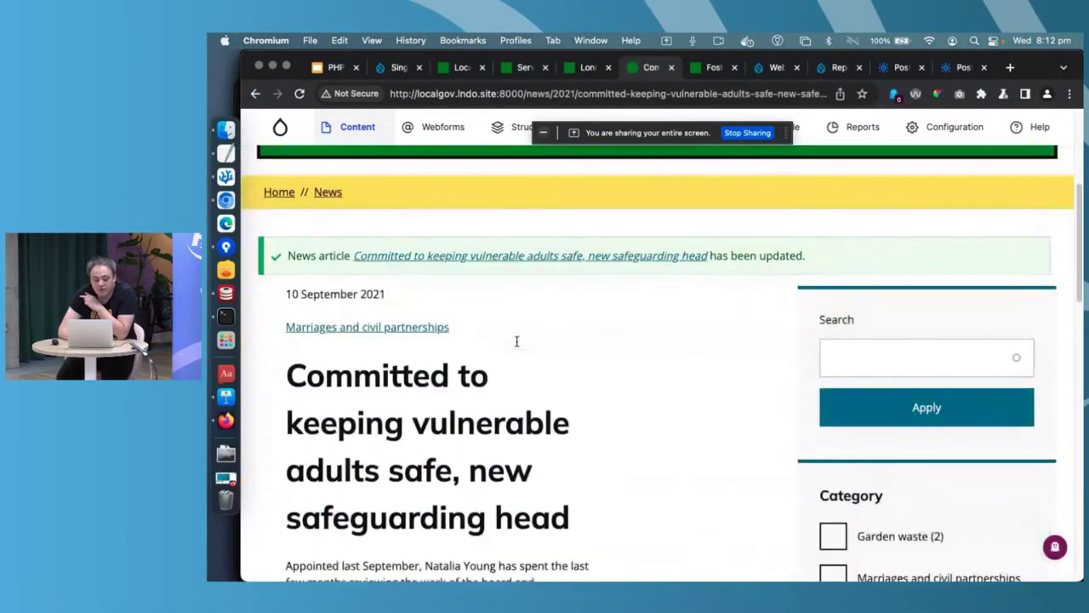
pyautogui.scroll(-3, 418, 219)
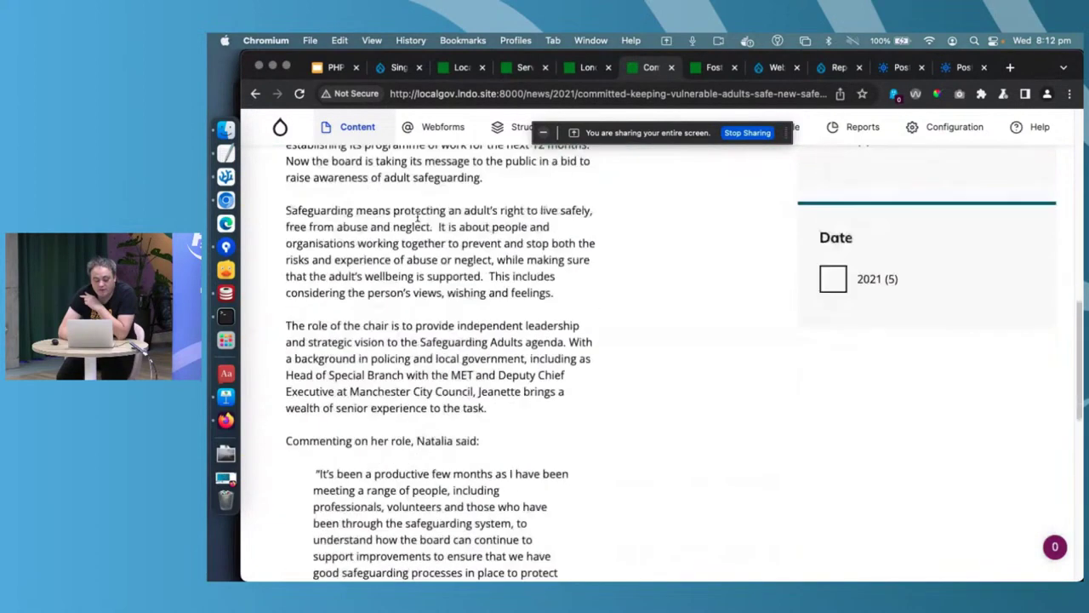
pyautogui.scroll(10, 418, 219)
pyautogui.scroll(3, 417, 215)
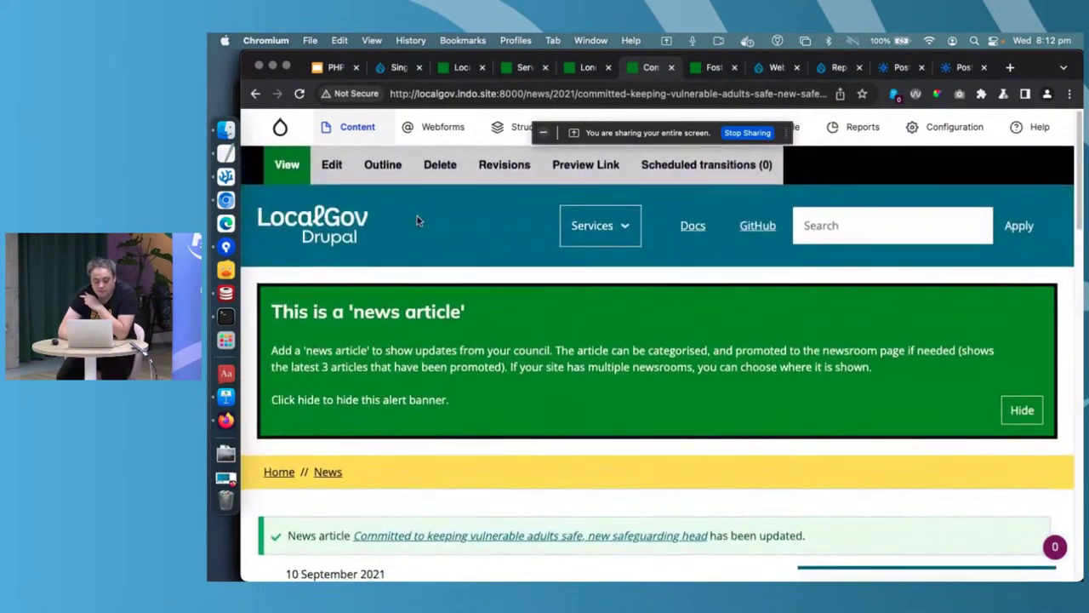
pyautogui.click(327, 473)
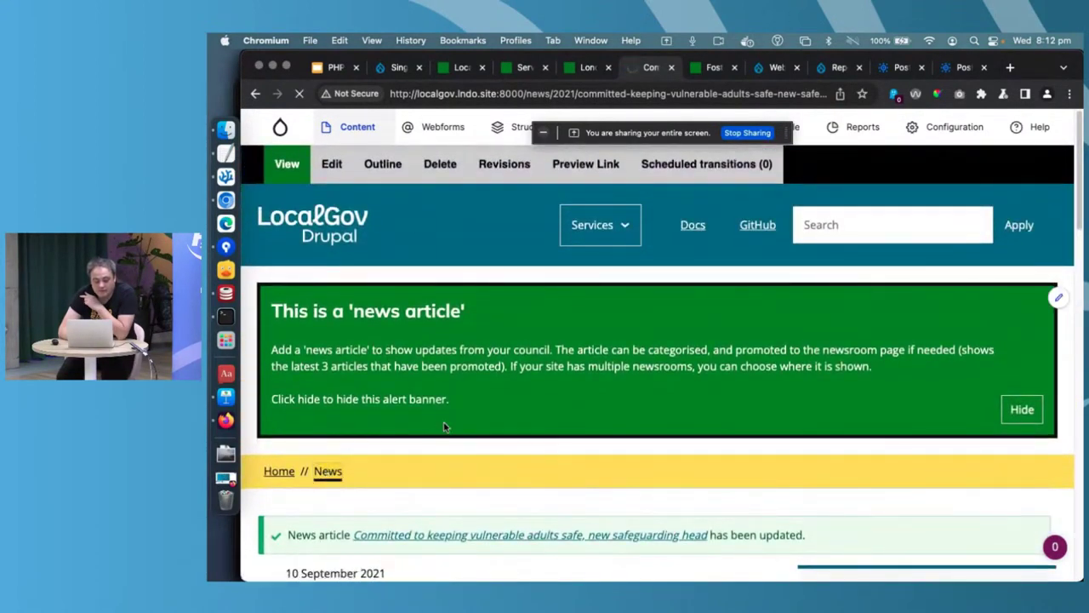
pyautogui.scroll(-5, 443, 427)
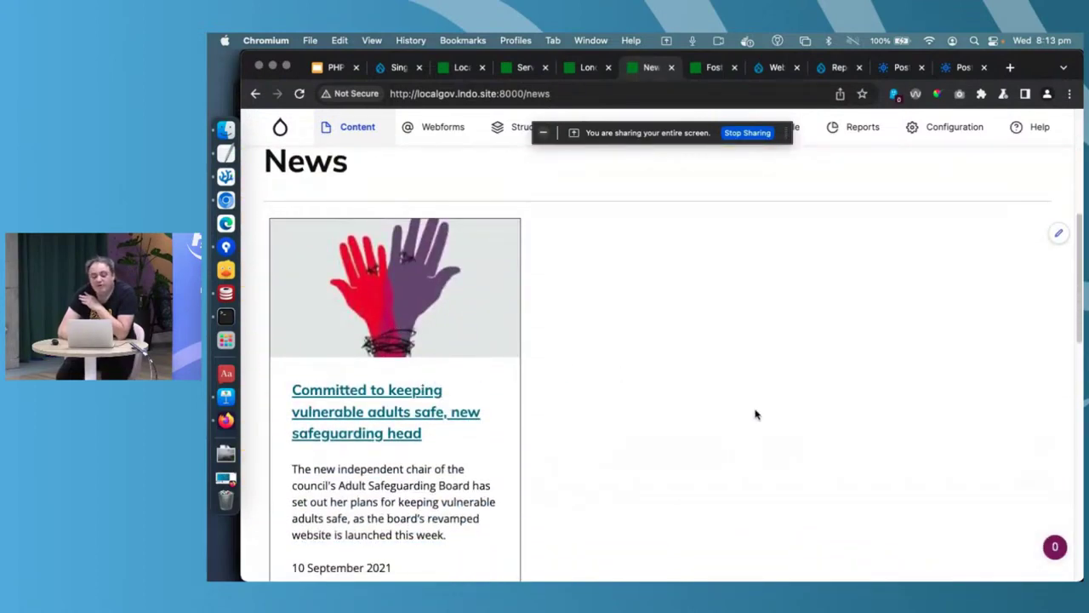
pyautogui.scroll(-3, 755, 414)
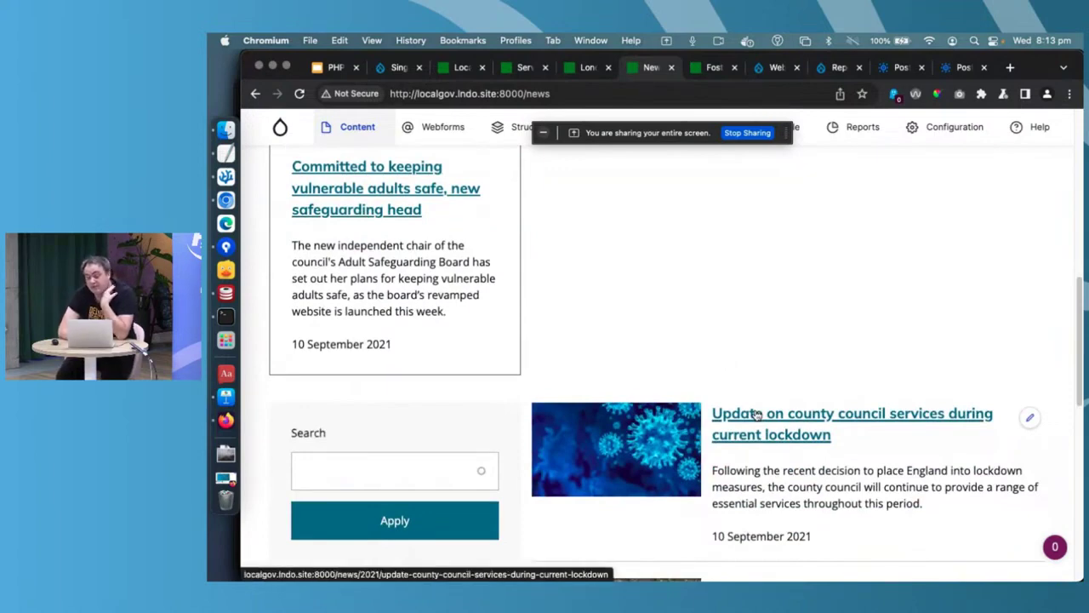
# - Open 'Top myths about fostering' from the Fostering section's sidebar page list
pyautogui.click(712, 68)
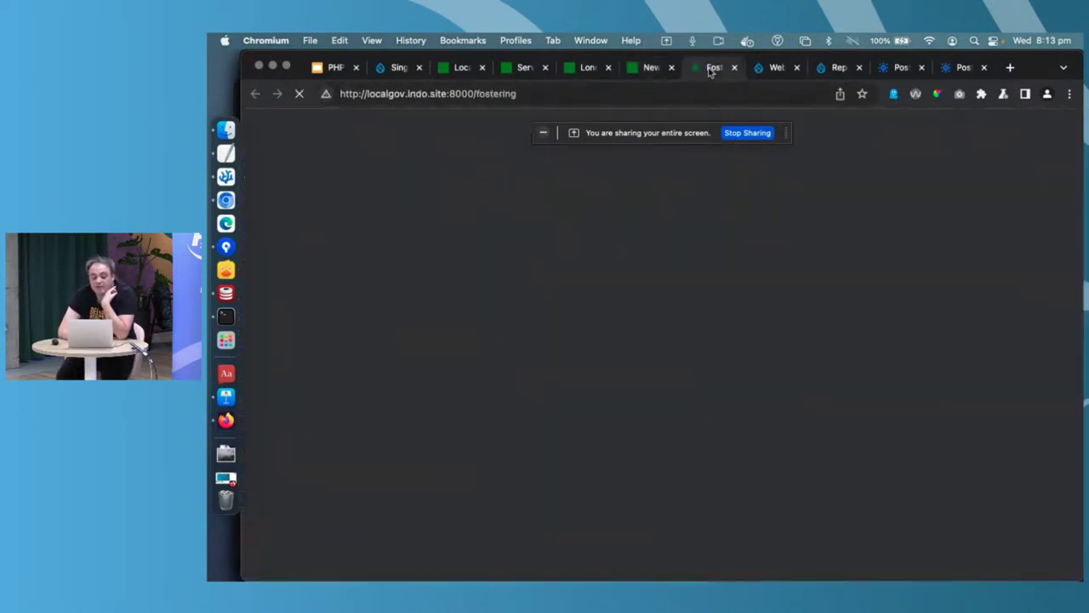
pyautogui.scroll(2, 599, 329)
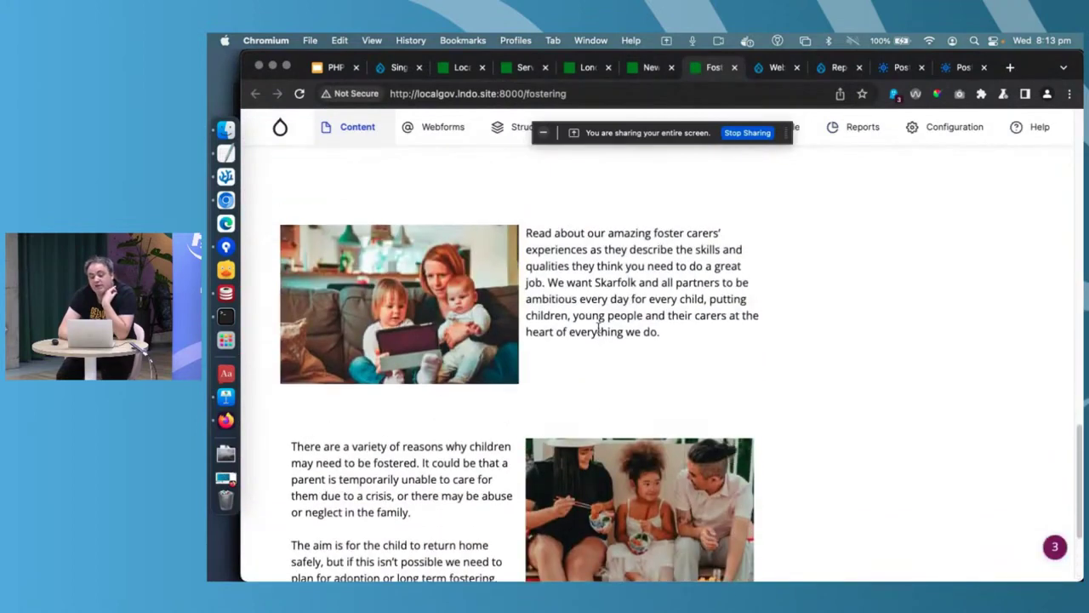
pyautogui.scroll(5, 598, 328)
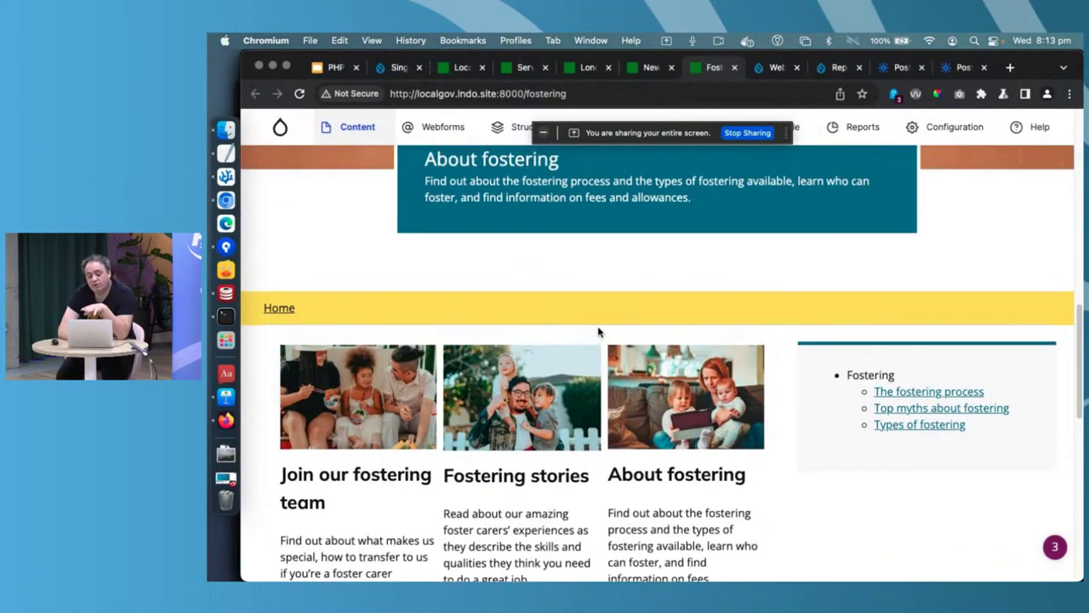
pyautogui.scroll(2, 599, 331)
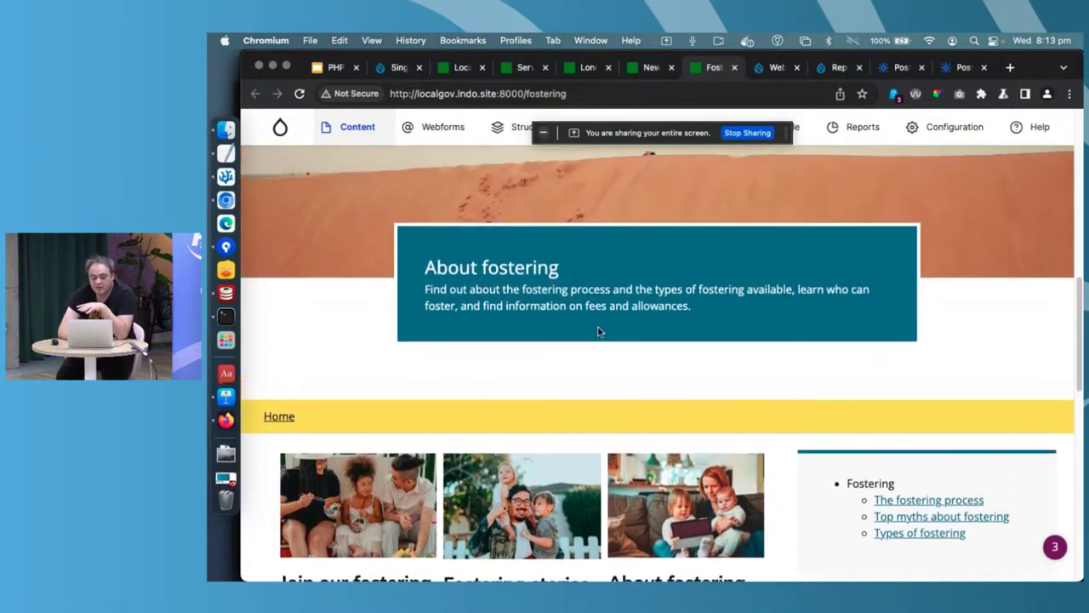
pyautogui.scroll(-1, 685, 411)
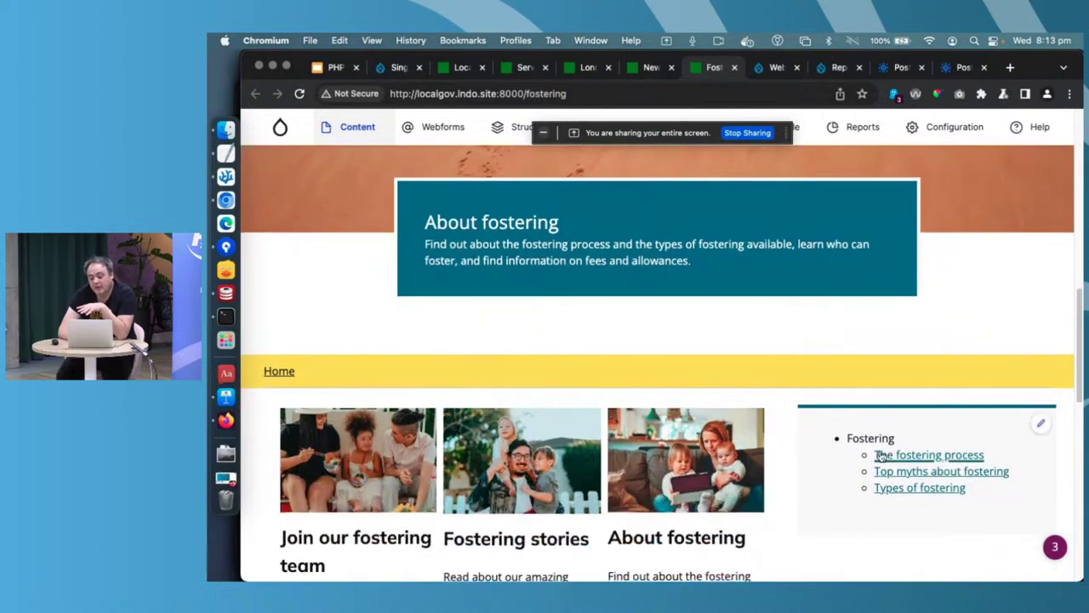
pyautogui.click(941, 473)
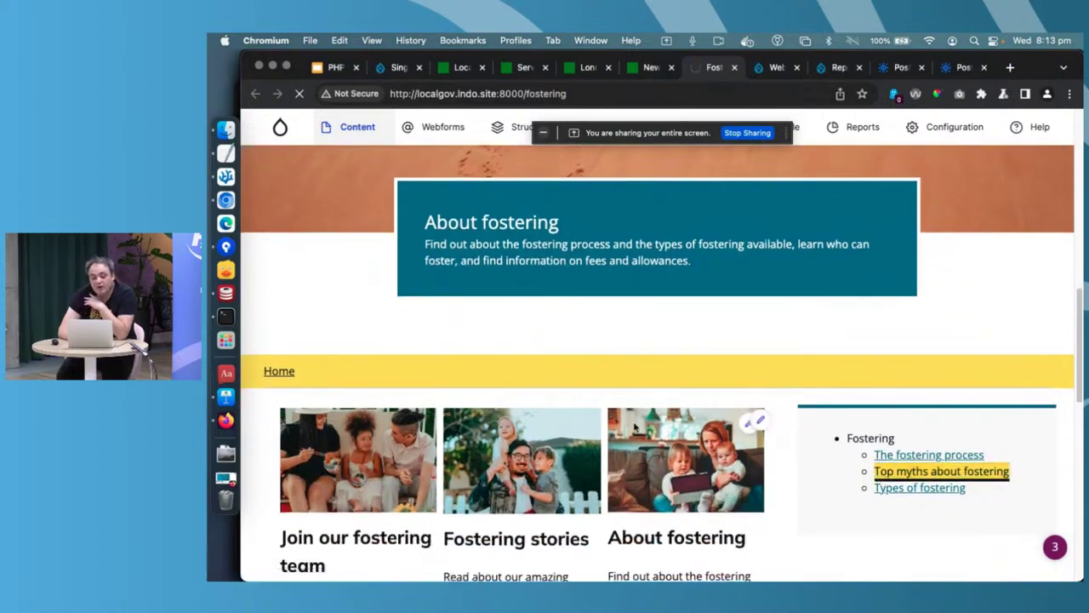
pyautogui.scroll(-5, 634, 428)
pyautogui.scroll(-1, 634, 427)
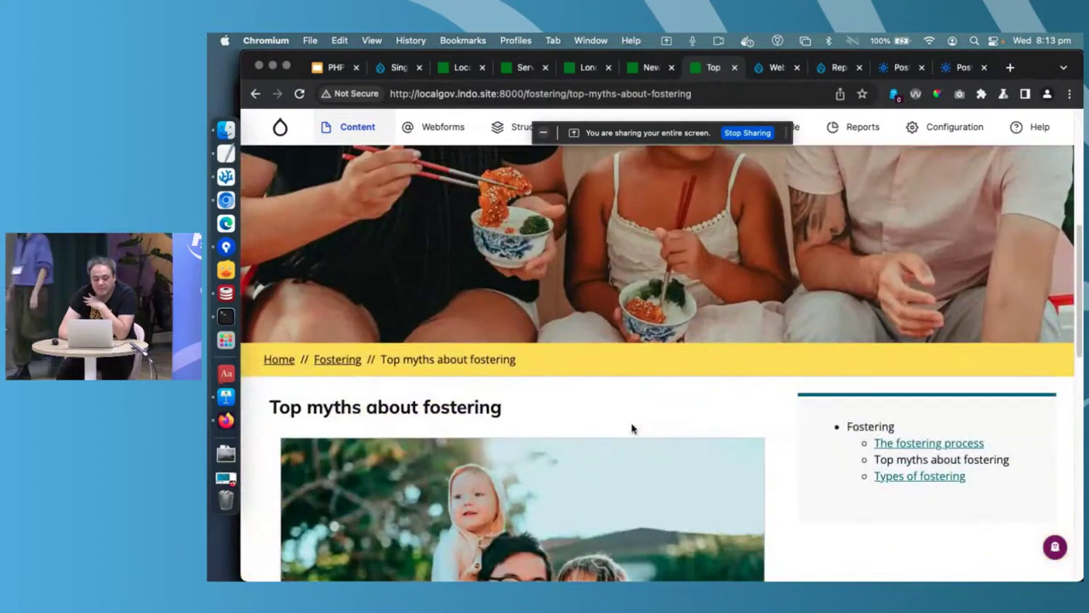
# - Create a new Subsite page via Add content > Subsites and title it 'PHP Sussex'
pyautogui.moveTo(356, 129)
pyautogui.moveTo(367, 173)
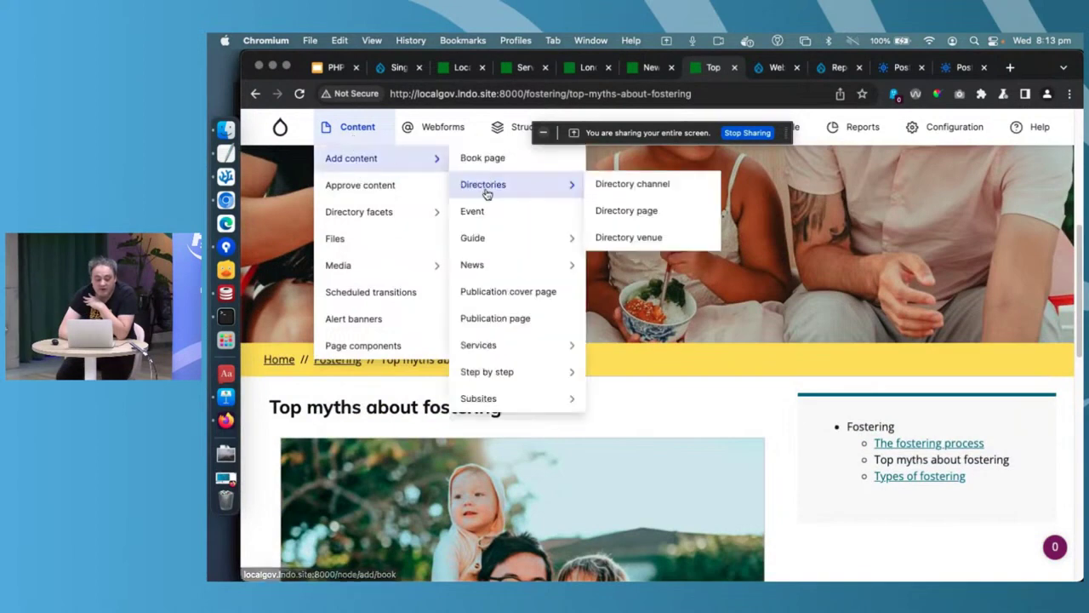
pyautogui.moveTo(535, 398)
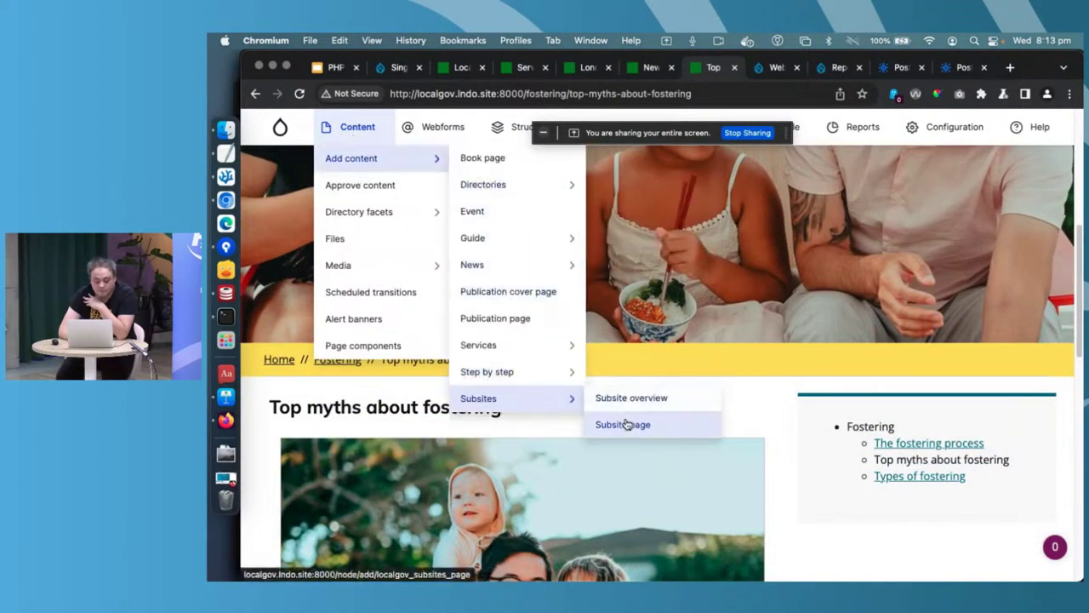
pyautogui.click(627, 423)
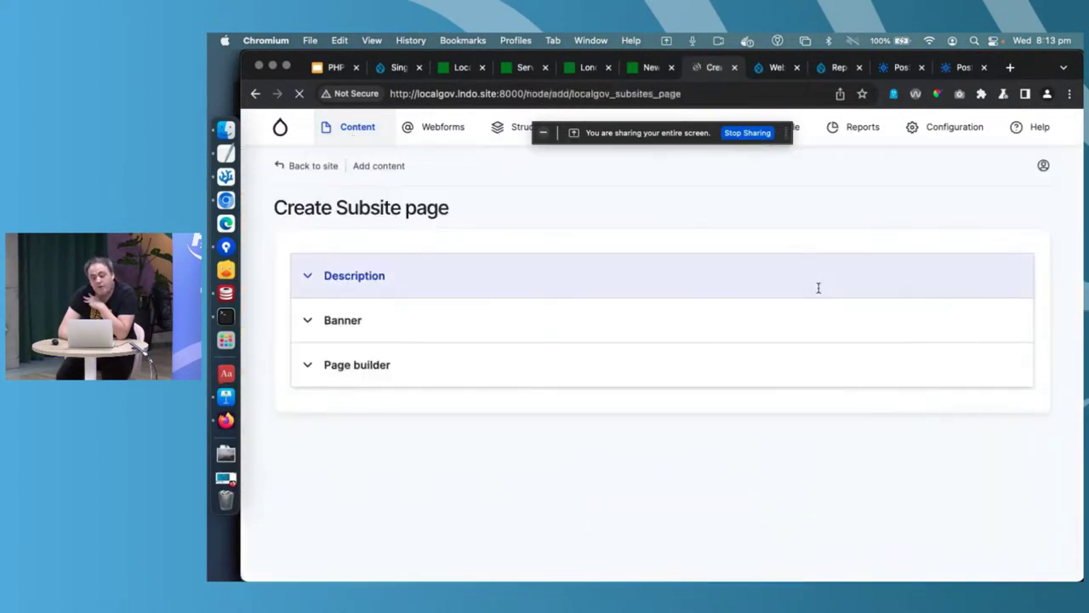
pyautogui.click(593, 319)
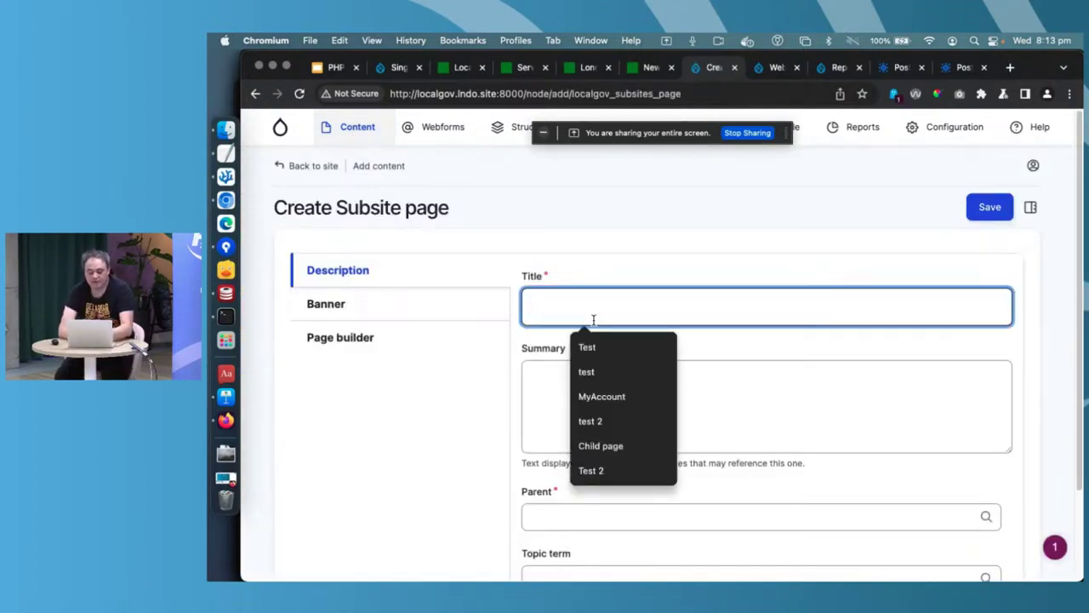
pyautogui.write('PHP Sussex Page')
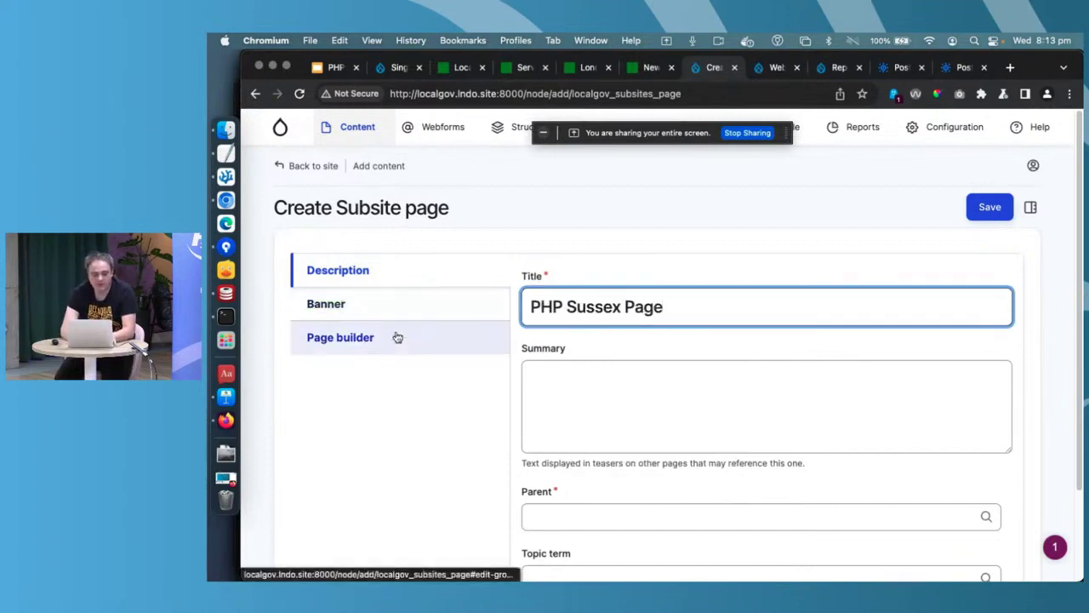
# - Add a Two column section to the page in the Page builder
pyautogui.click(397, 338)
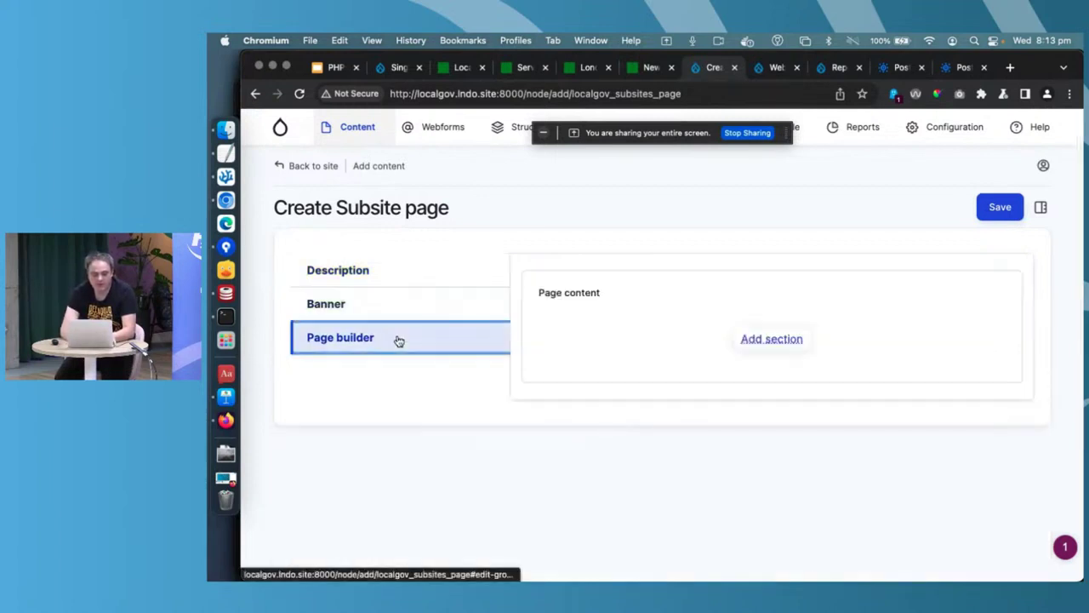
pyautogui.click(763, 339)
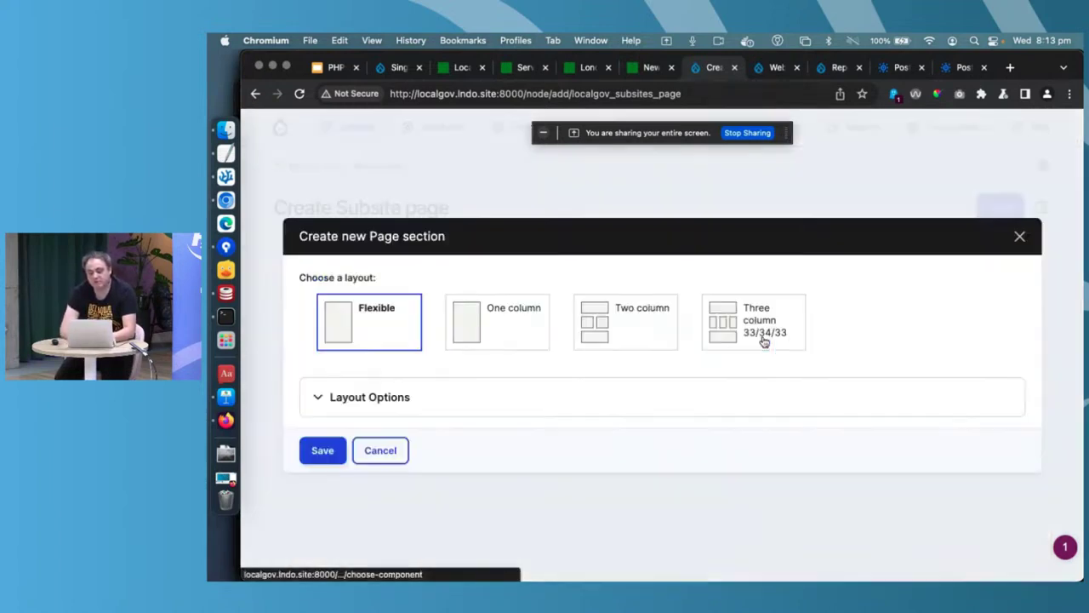
pyautogui.click(601, 330)
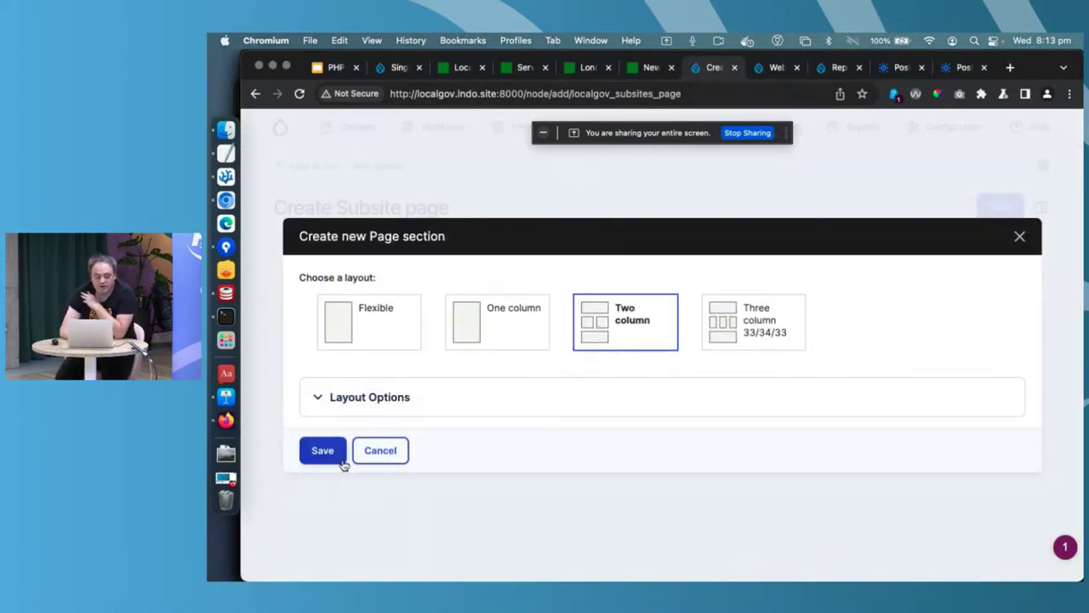
pyautogui.click(325, 452)
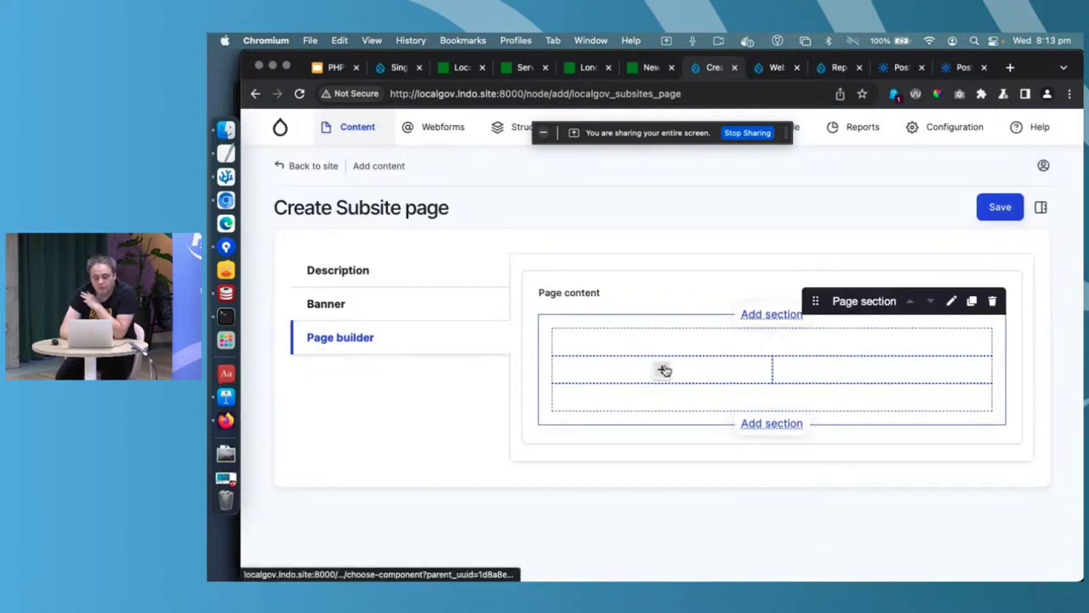
# - Put a Text component reading 'Lorem impsum' in the section's first column
pyautogui.click(664, 371)
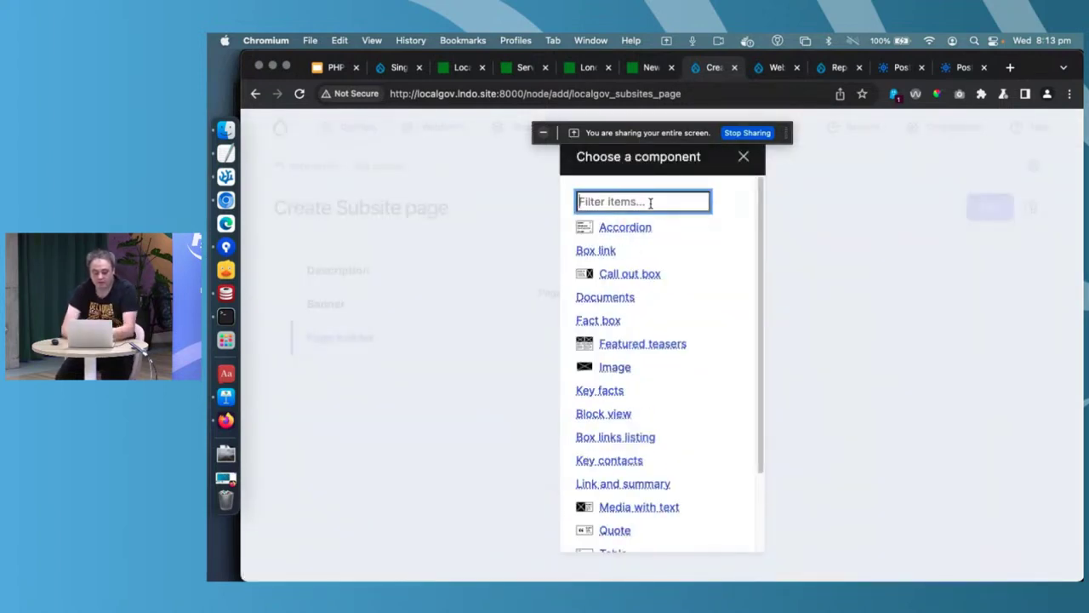
pyautogui.write('text')
pyautogui.click(609, 251)
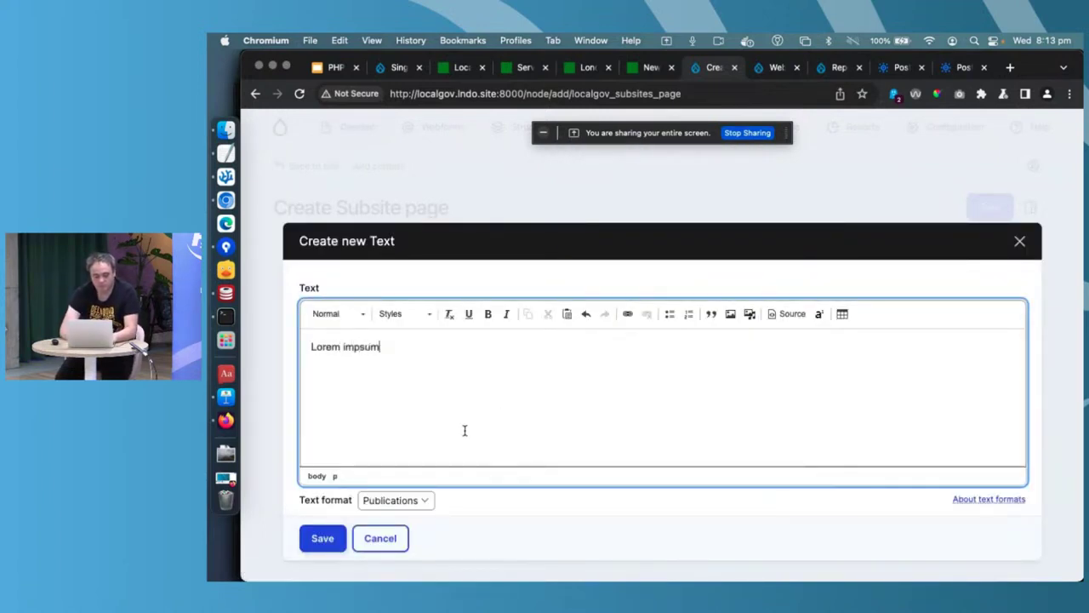
pyautogui.click(324, 540)
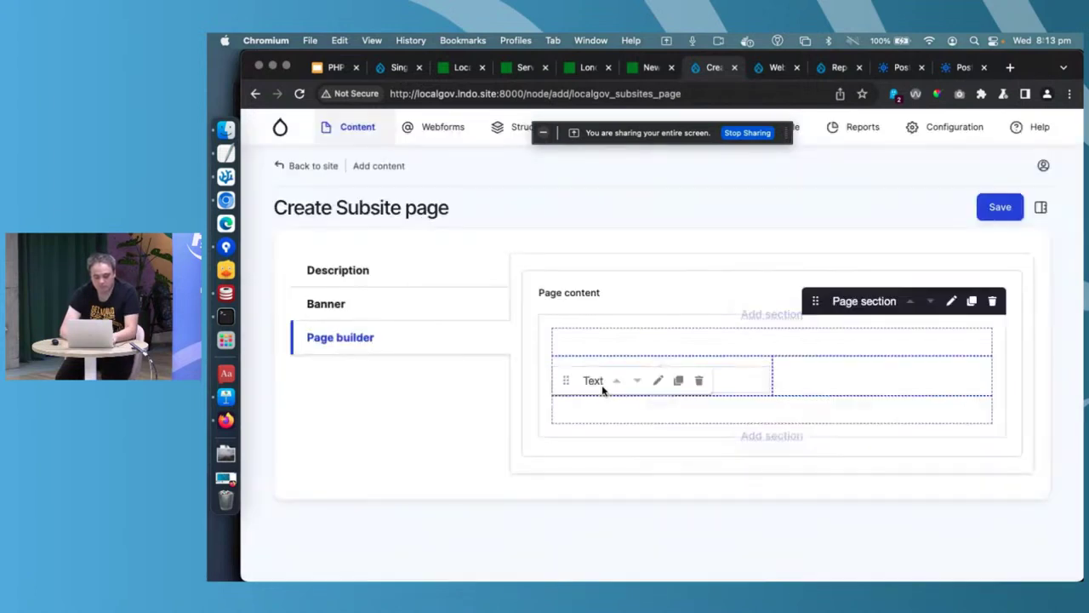
# - Place an Image component with the lake photo from the media library in the second column
pyautogui.click(880, 378)
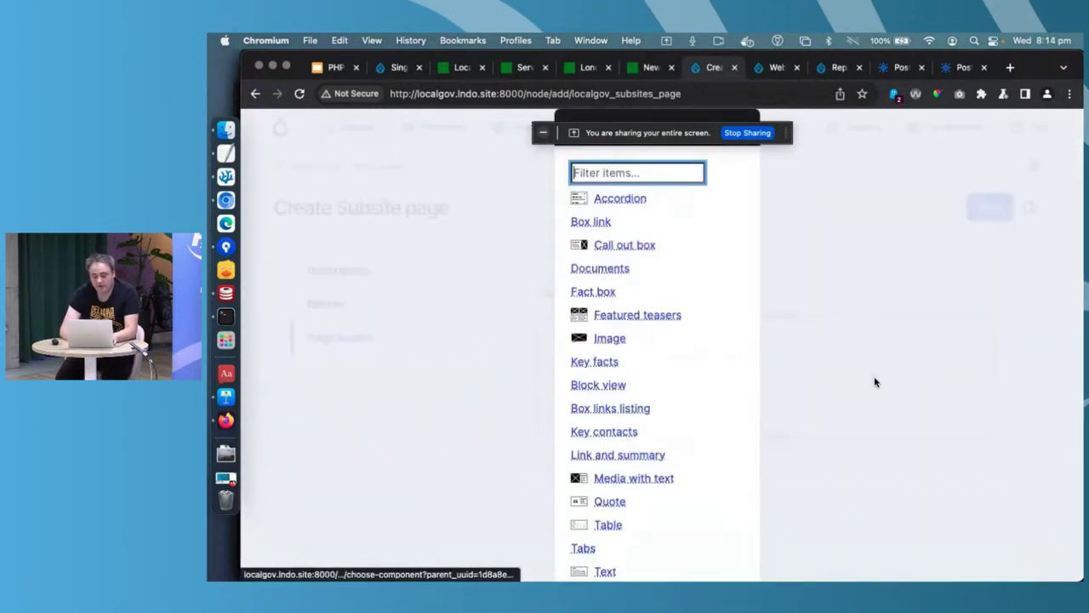
pyautogui.click(623, 369)
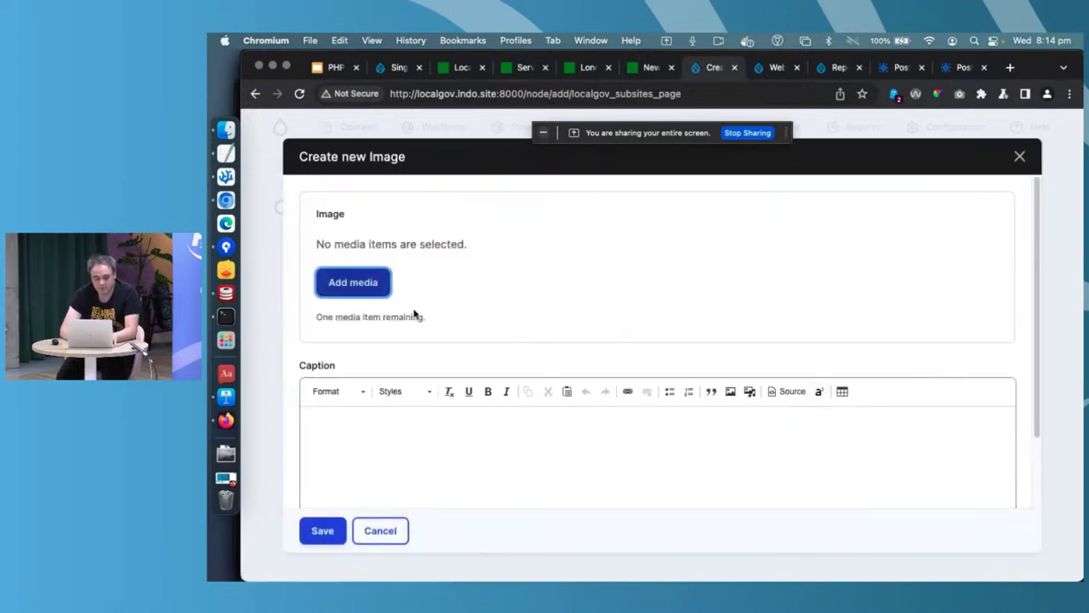
pyautogui.click(352, 282)
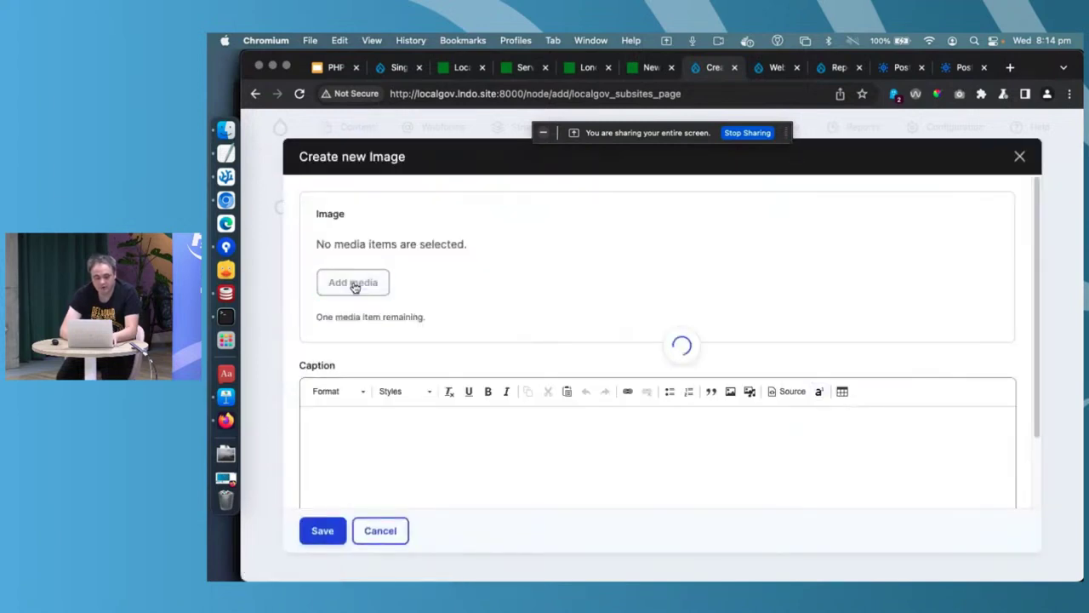
pyautogui.scroll(-3, 603, 434)
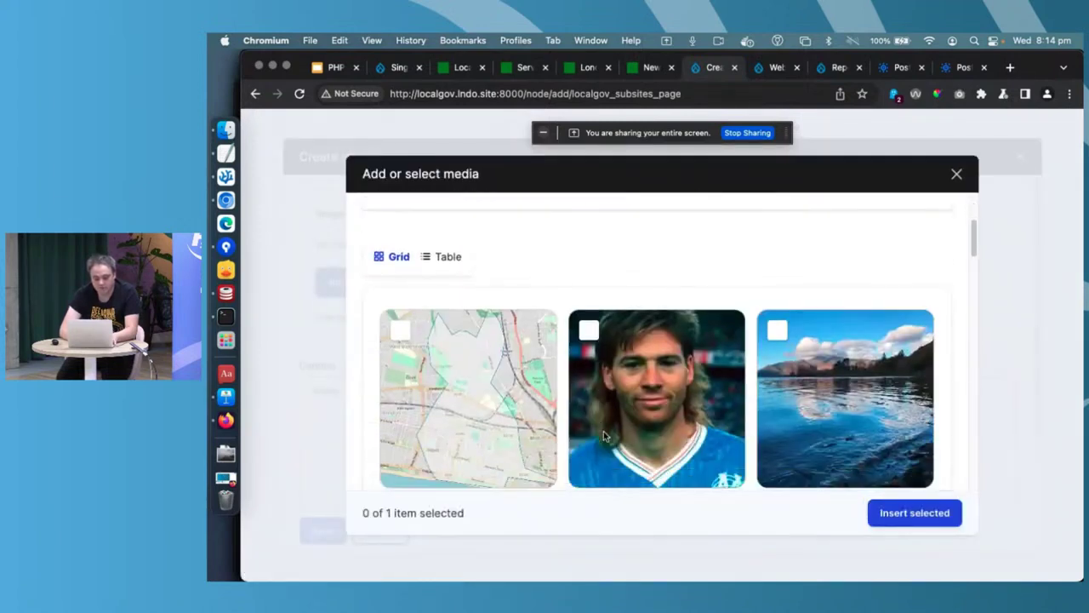
pyautogui.click(800, 375)
pyautogui.click(914, 514)
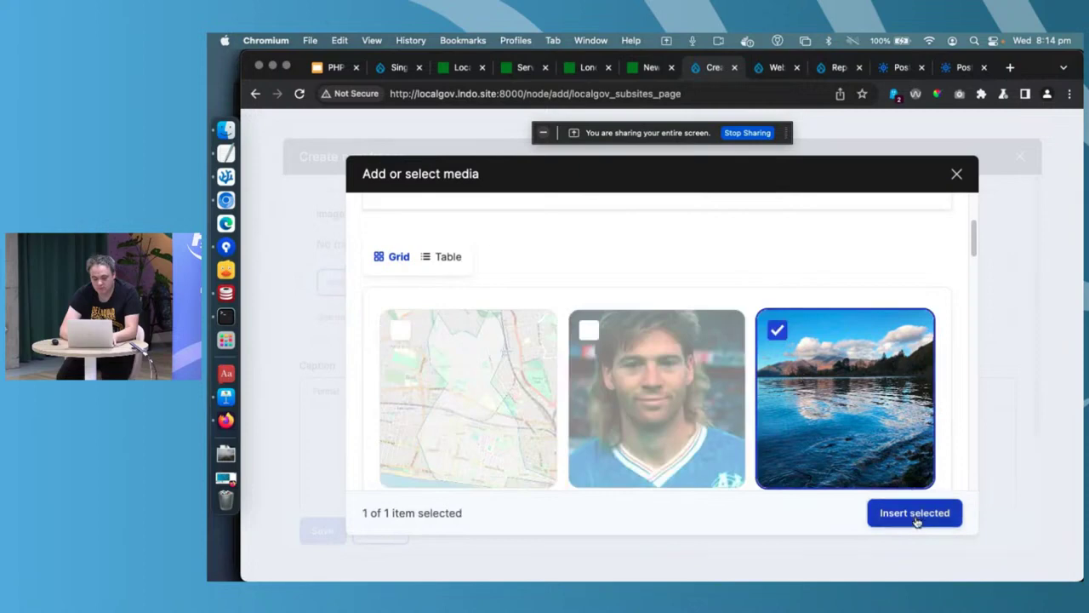
pyautogui.scroll(-2, 791, 352)
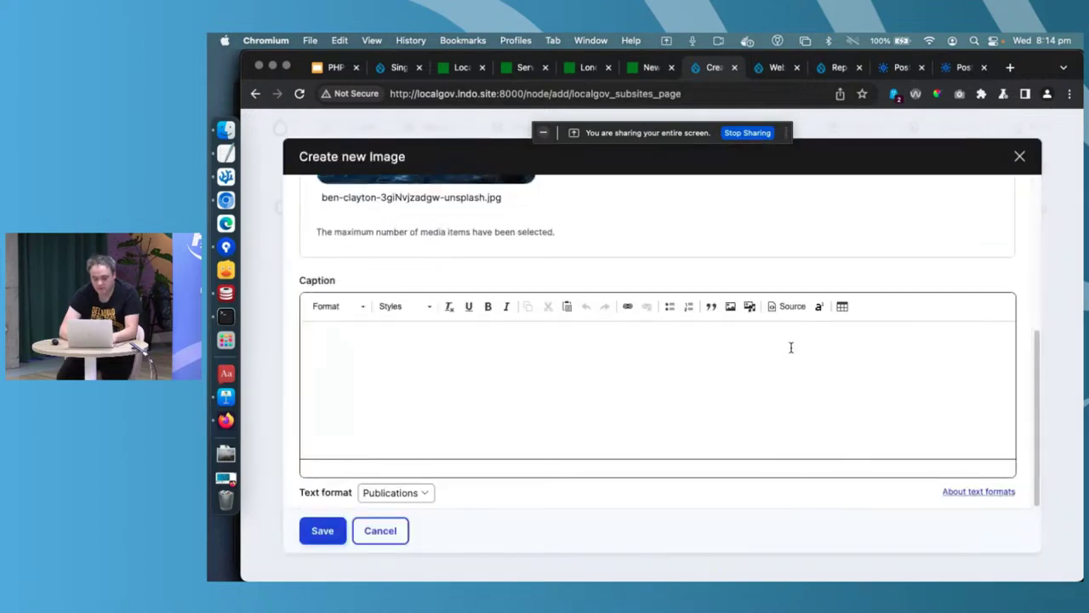
pyautogui.click(322, 530)
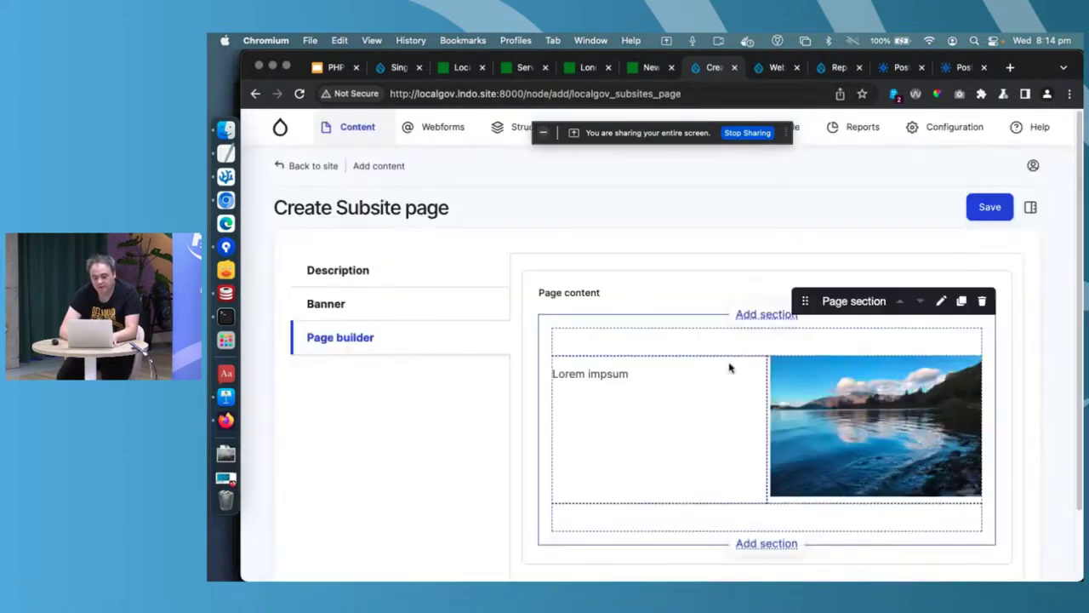
# - Set the subsite page's parent to Fostering and save it
pyautogui.scroll(-2, 722, 379)
pyautogui.click(985, 169)
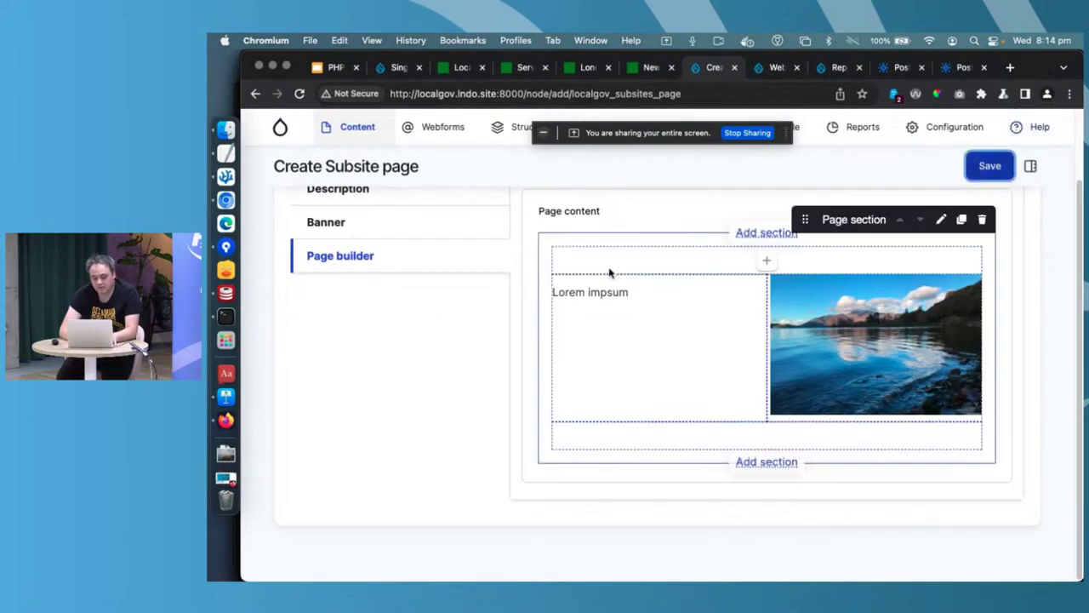
pyautogui.click(377, 195)
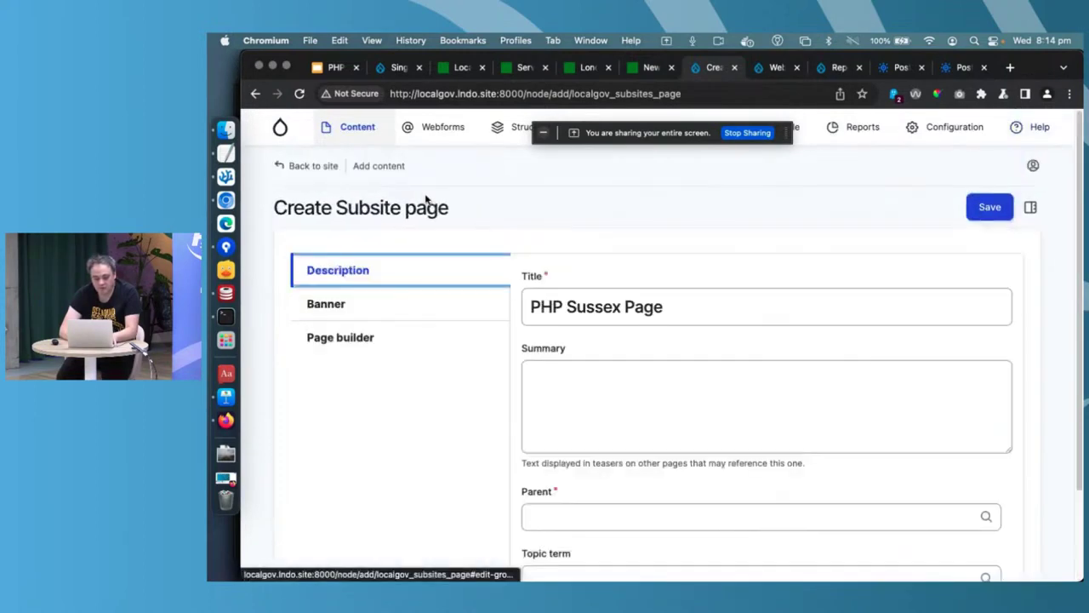
pyautogui.scroll(-2, 614, 414)
pyautogui.click(590, 403)
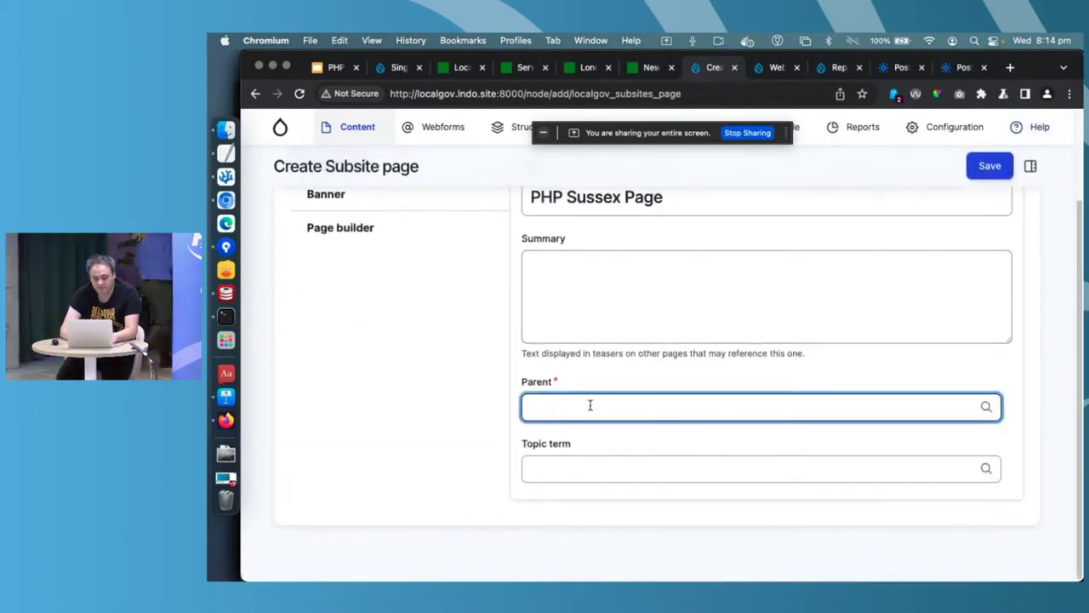
pyautogui.write('fos')
pyautogui.click(565, 440)
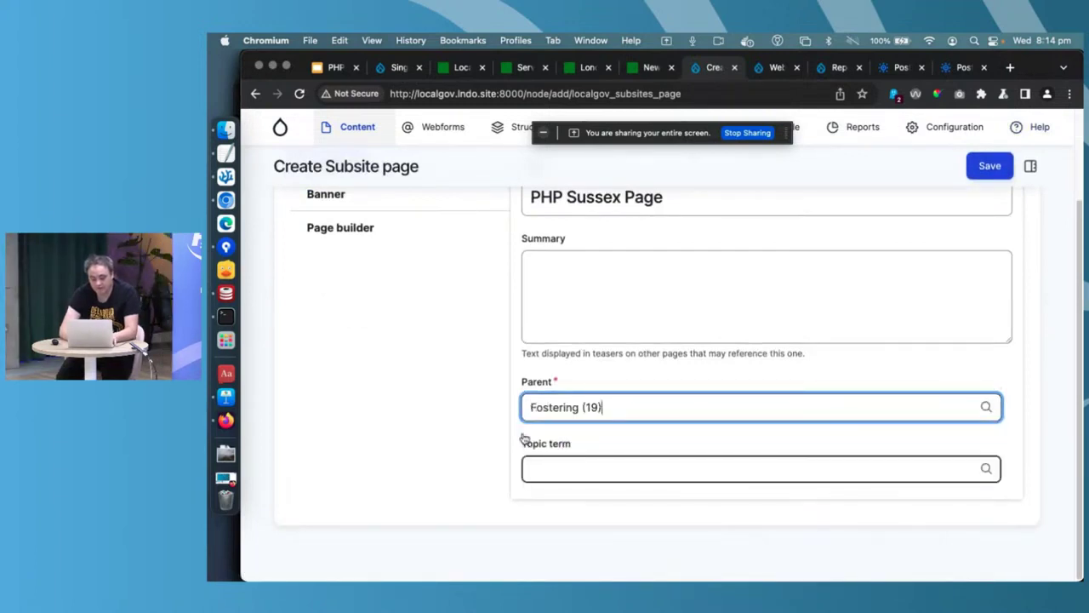
pyautogui.click(990, 169)
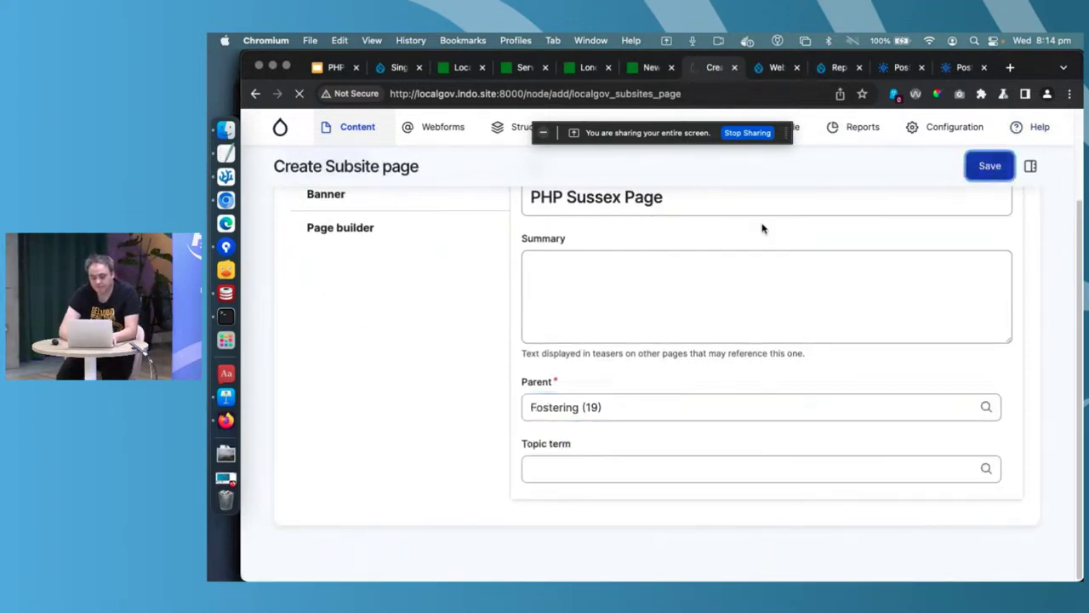
# - Change the page's moderation state from Draft to Published and apply it
pyautogui.scroll(-1, 757, 225)
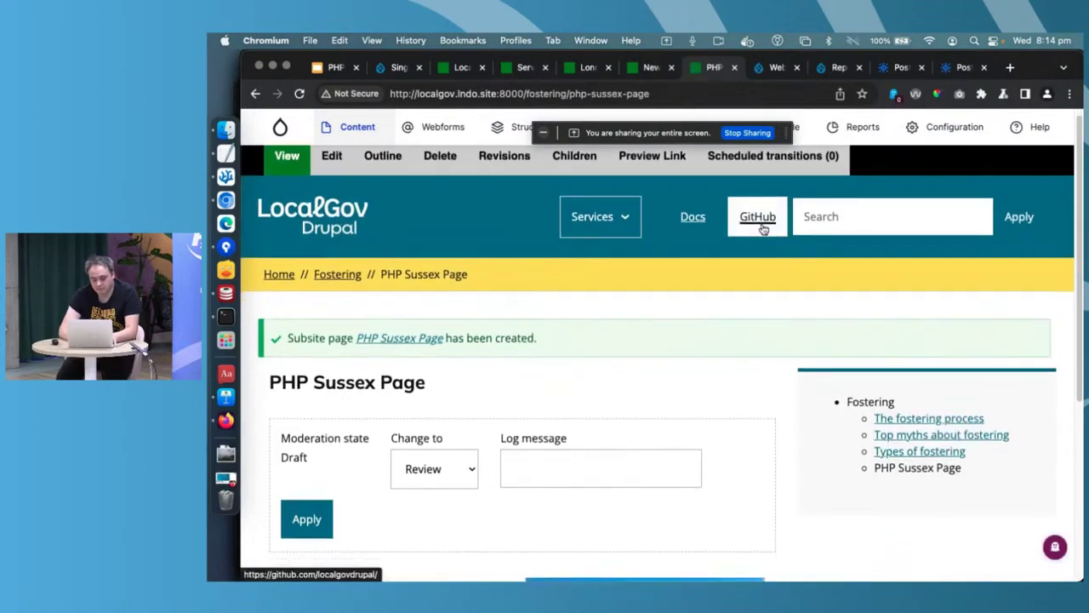
pyautogui.scroll(-4, 394, 501)
pyautogui.click(459, 301)
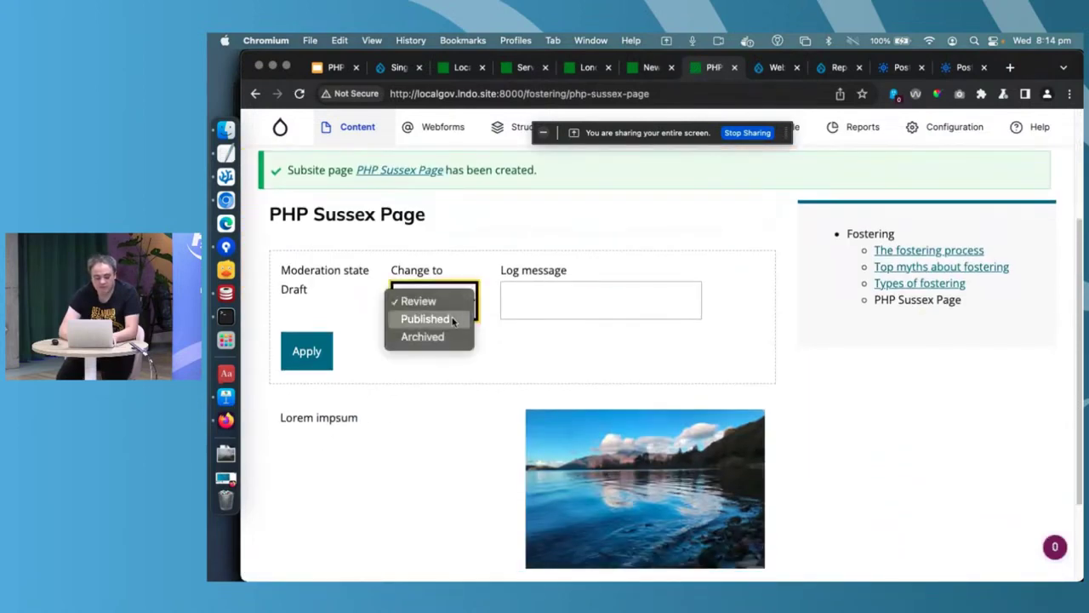
pyautogui.click(465, 320)
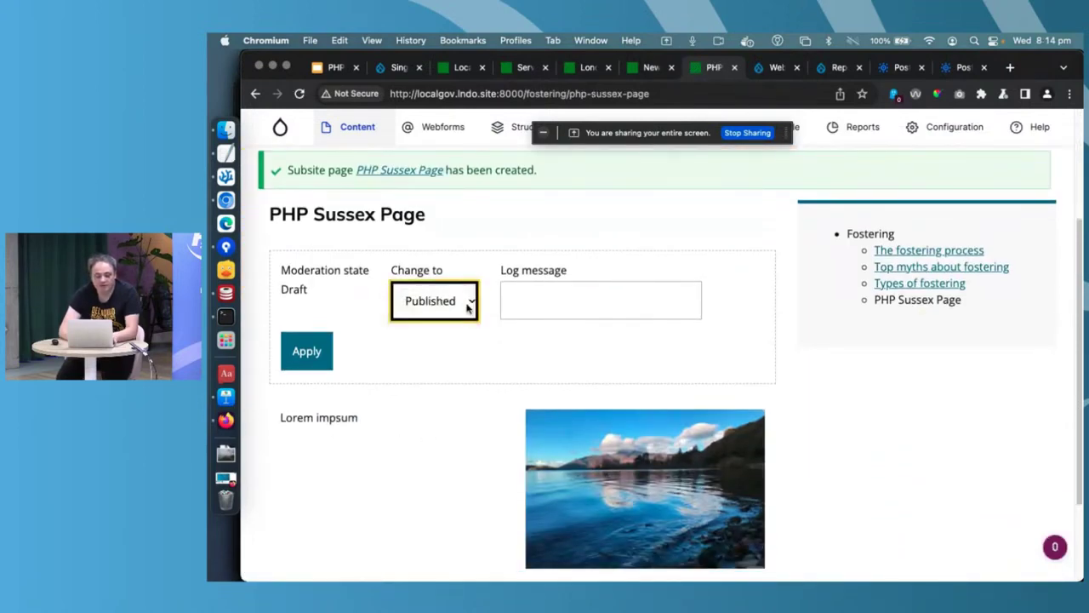
pyautogui.click(315, 357)
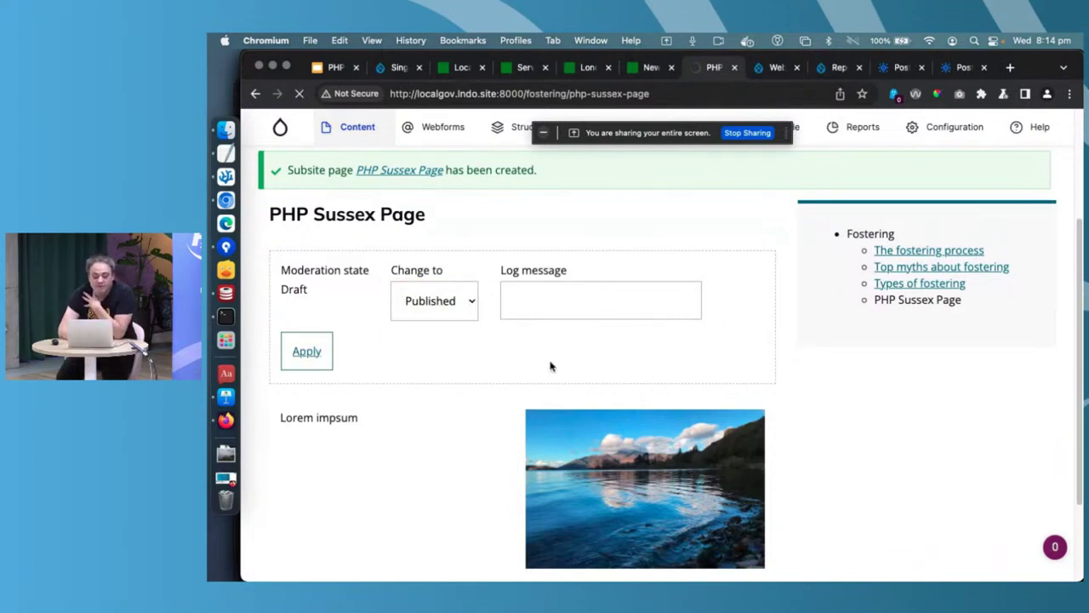
pyautogui.scroll(-2, 551, 366)
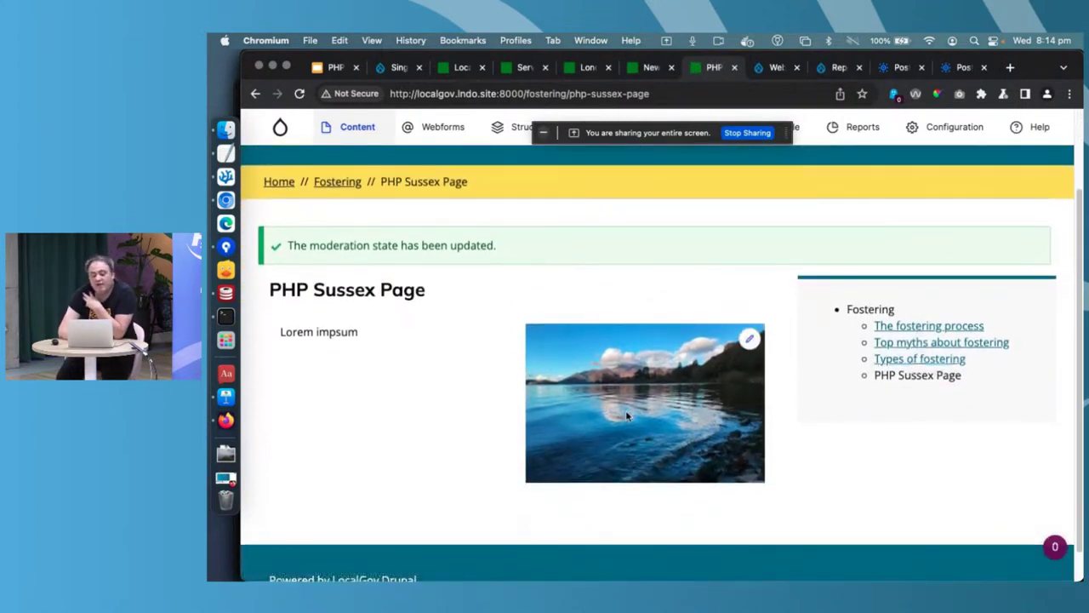
pyautogui.scroll(2, 627, 415)
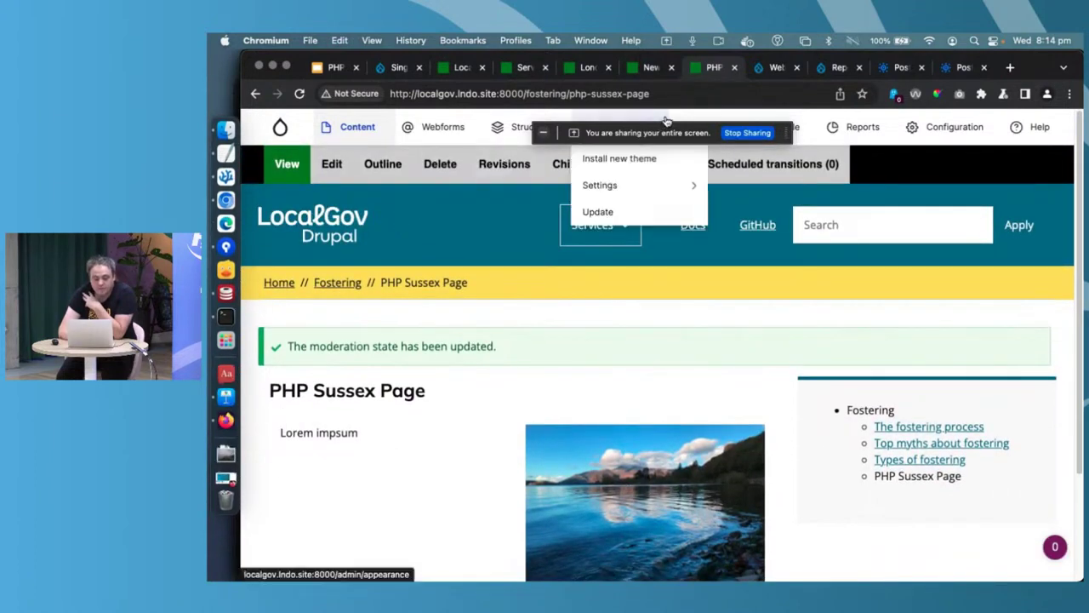
# - Open the 'Report a lost dog' webform from the Webforms list and view its Build page
pyautogui.click(765, 68)
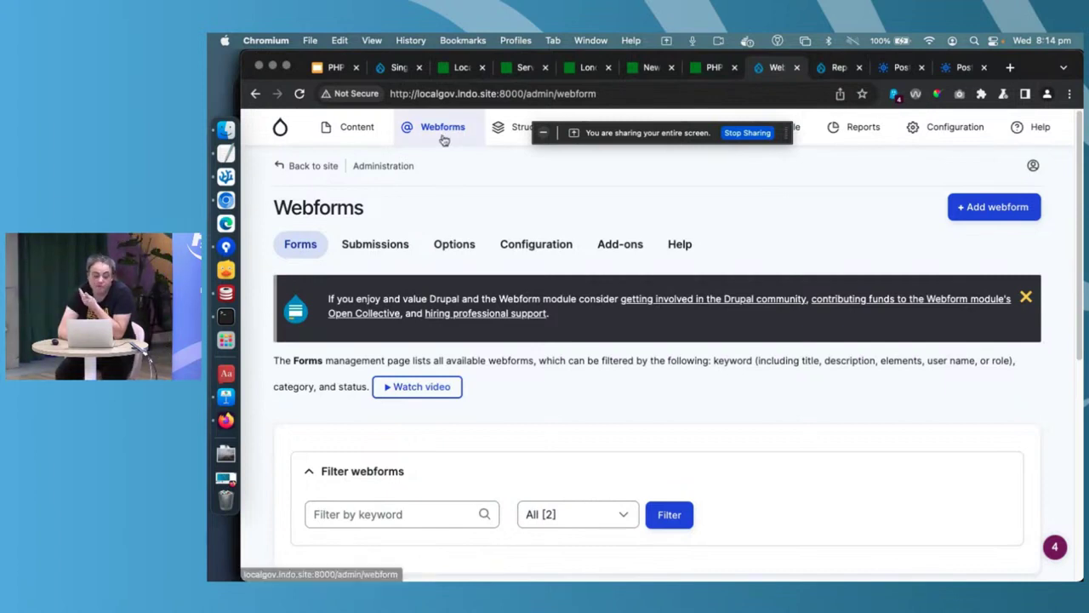
pyautogui.scroll(-5, 443, 140)
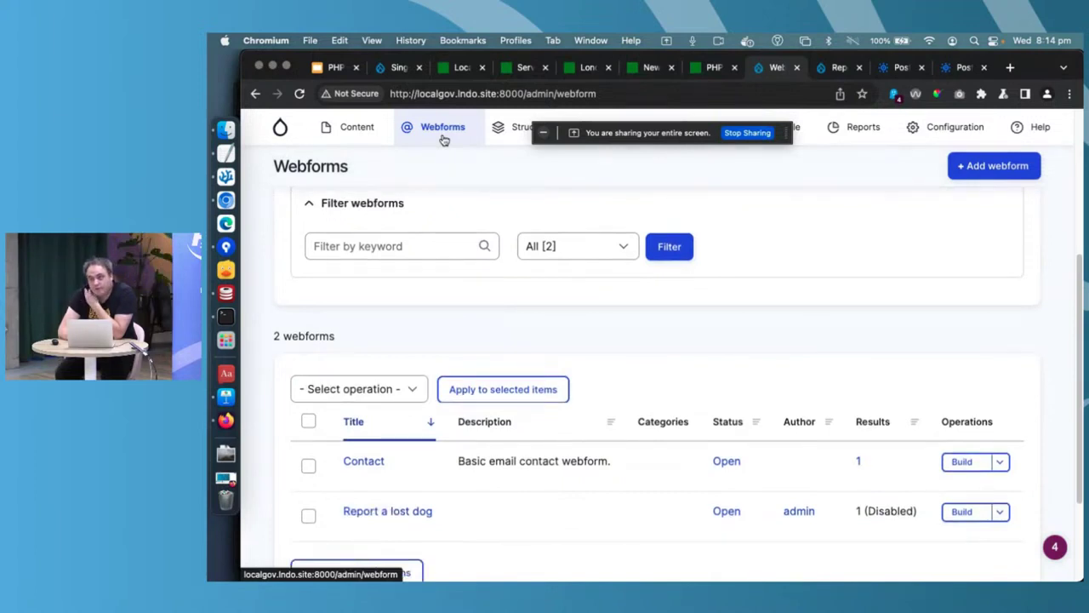
pyautogui.scroll(3, 469, 312)
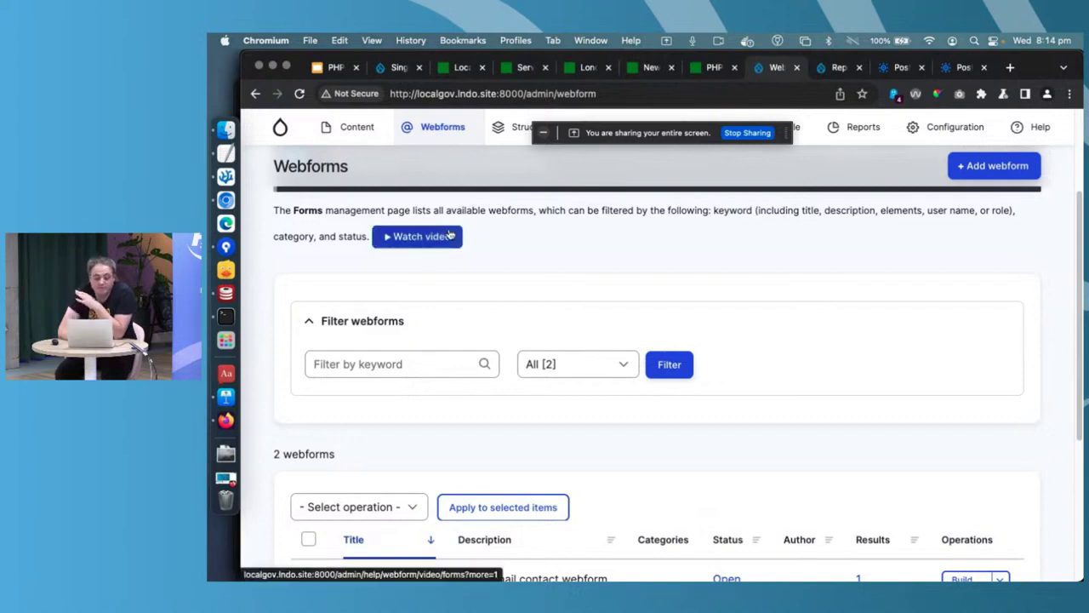
pyautogui.scroll(-3, 448, 235)
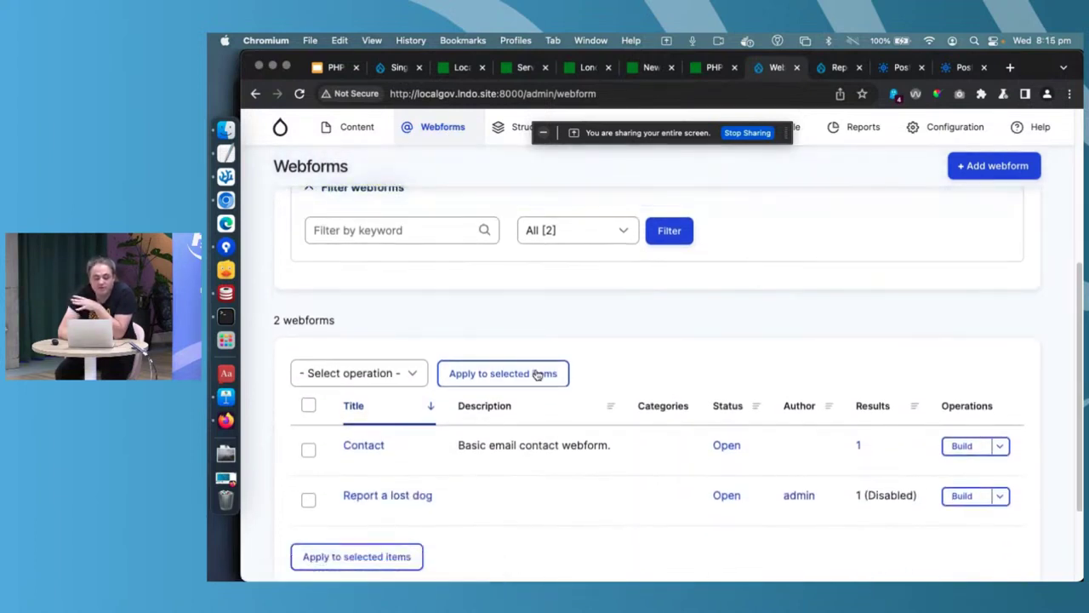
pyautogui.click(416, 497)
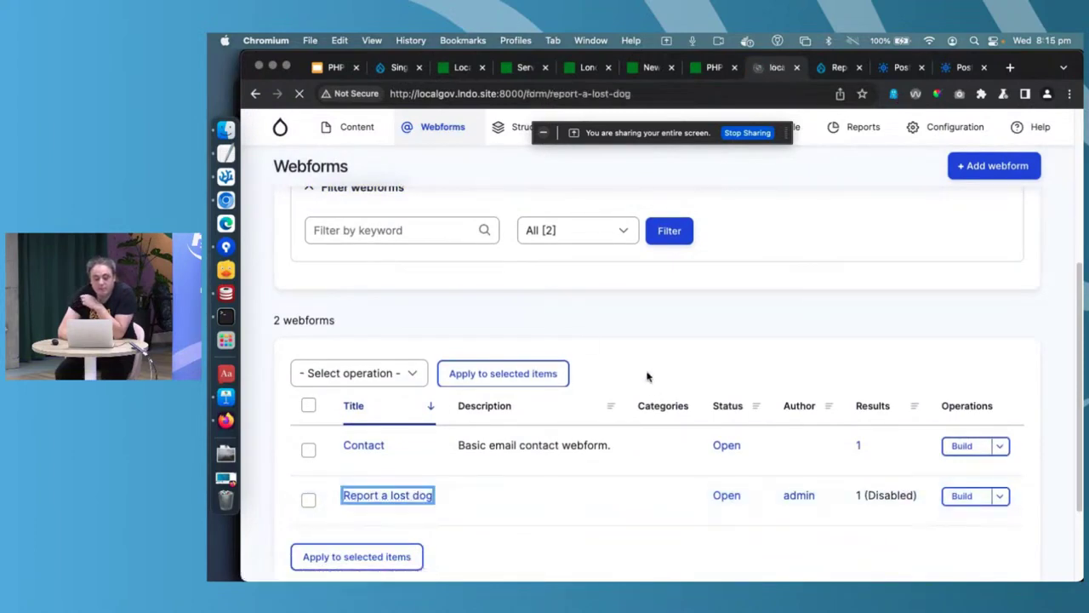
pyautogui.scroll(-5, 713, 319)
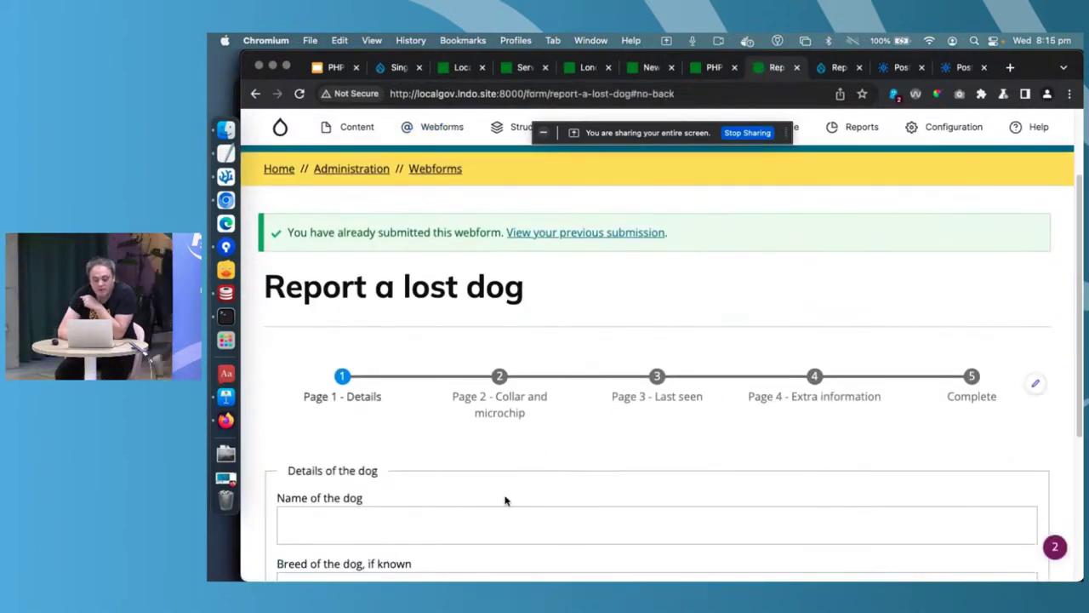
pyautogui.scroll(-1, 503, 483)
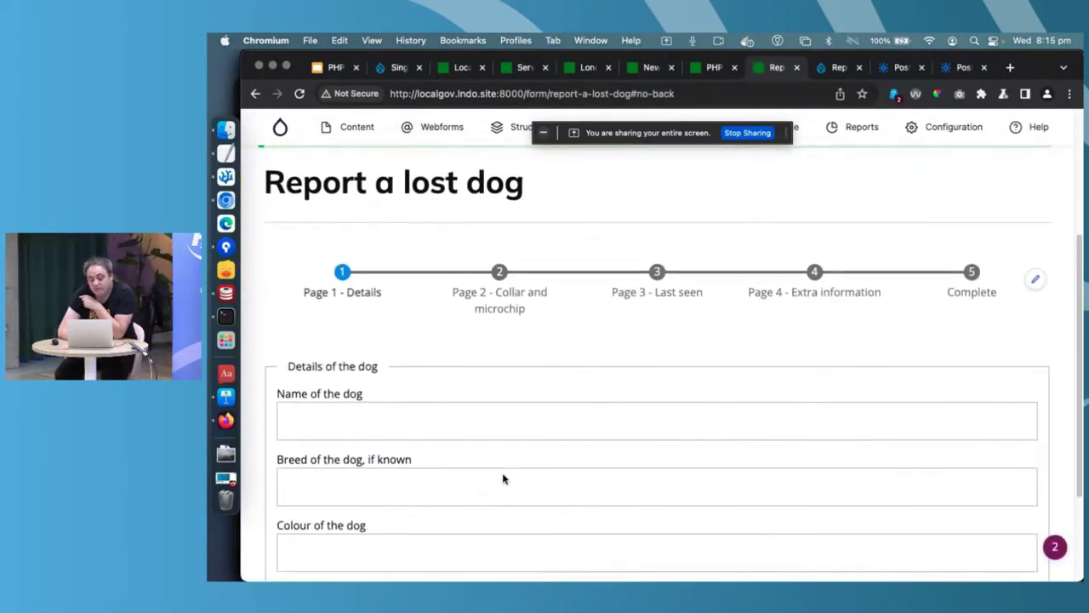
pyautogui.scroll(-1, 503, 474)
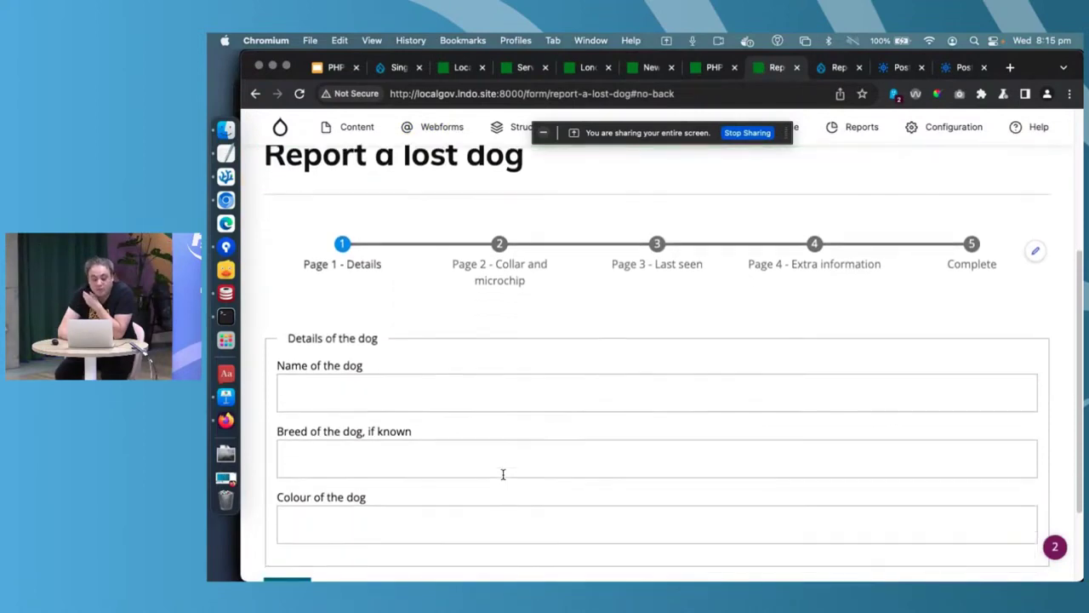
pyautogui.scroll(3, 503, 474)
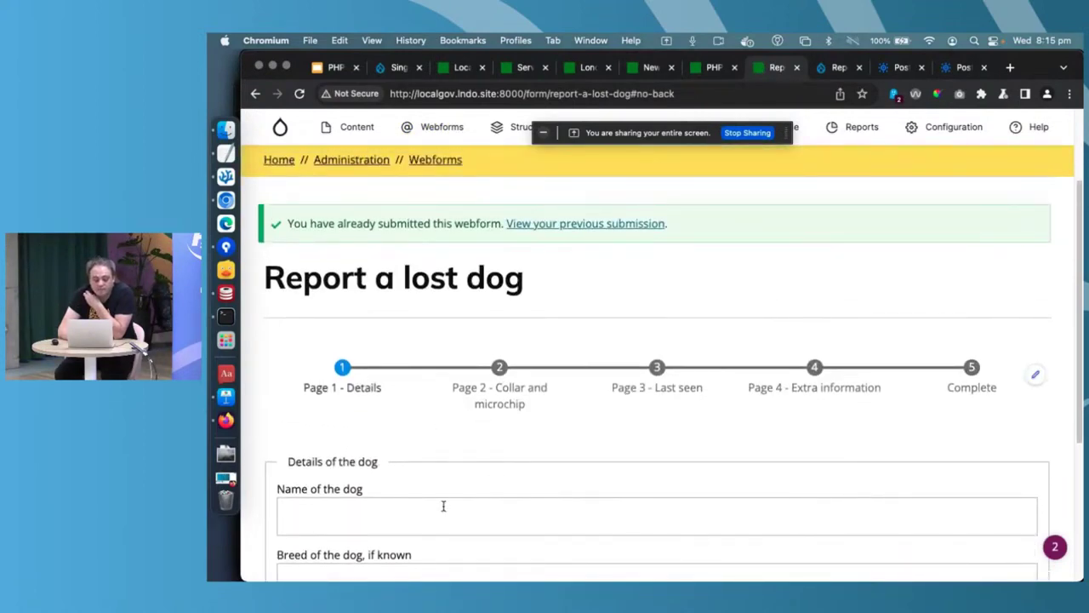
pyautogui.scroll(3, 365, 385)
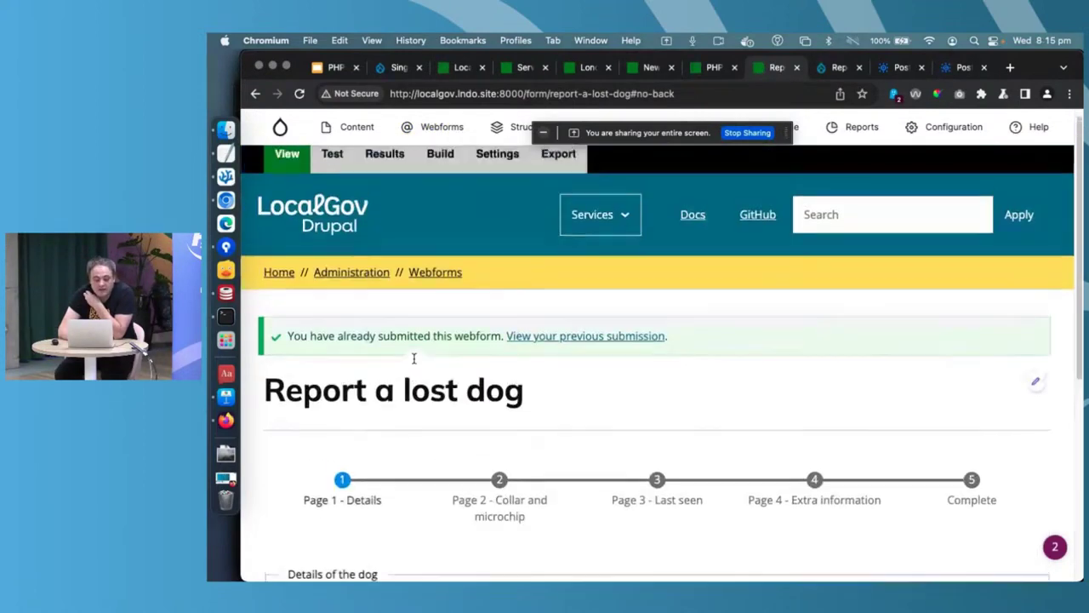
pyautogui.click(440, 156)
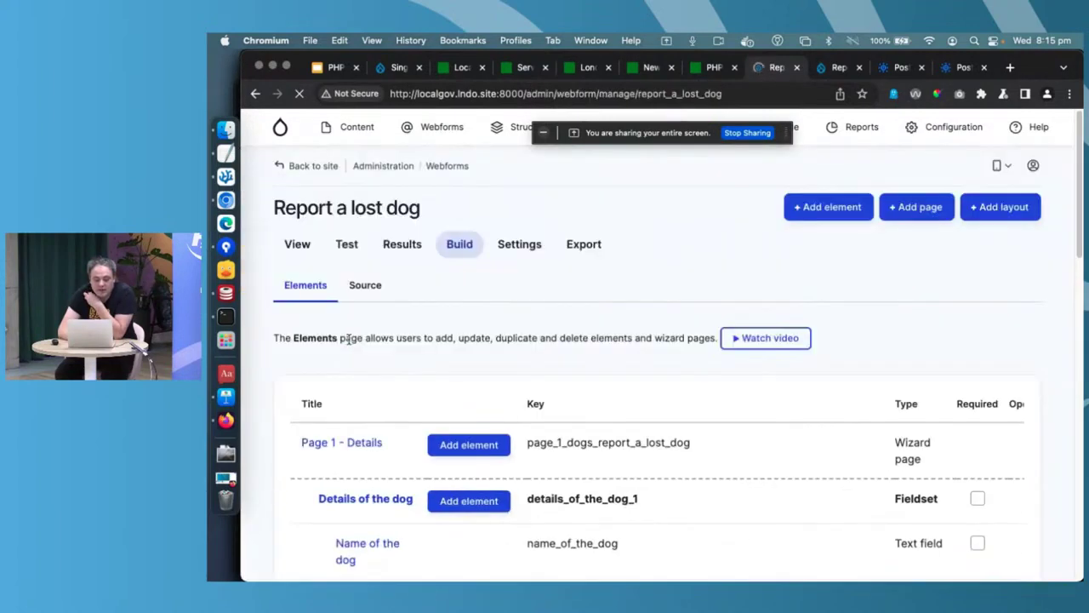
# - Search the Last seen section's element picker for a date element, then close it without adding
pyautogui.scroll(-2, 349, 341)
pyautogui.scroll(-5, 328, 375)
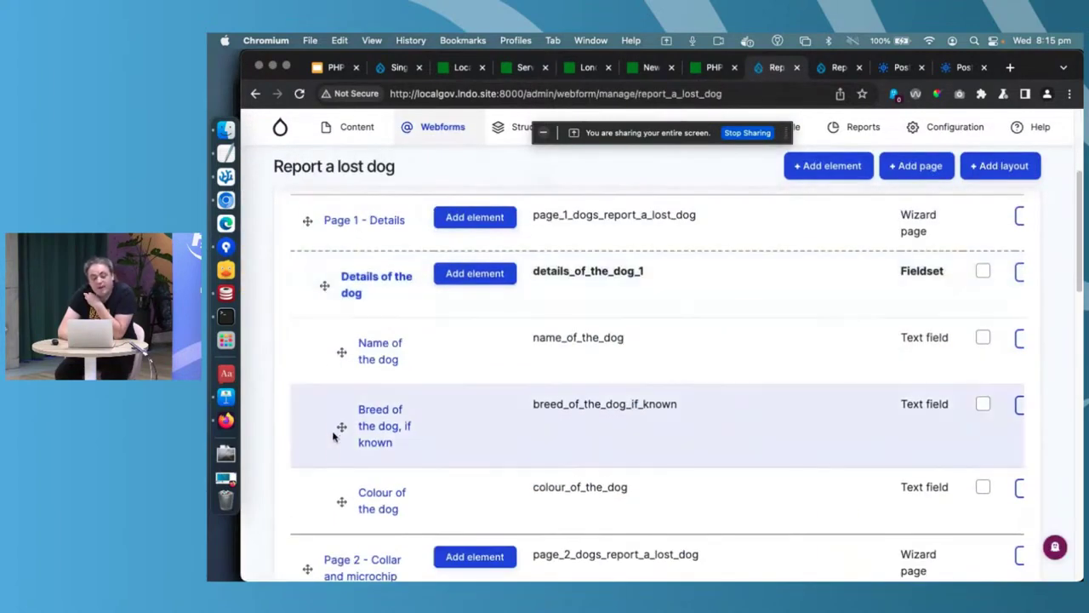
pyautogui.scroll(-10, 332, 450)
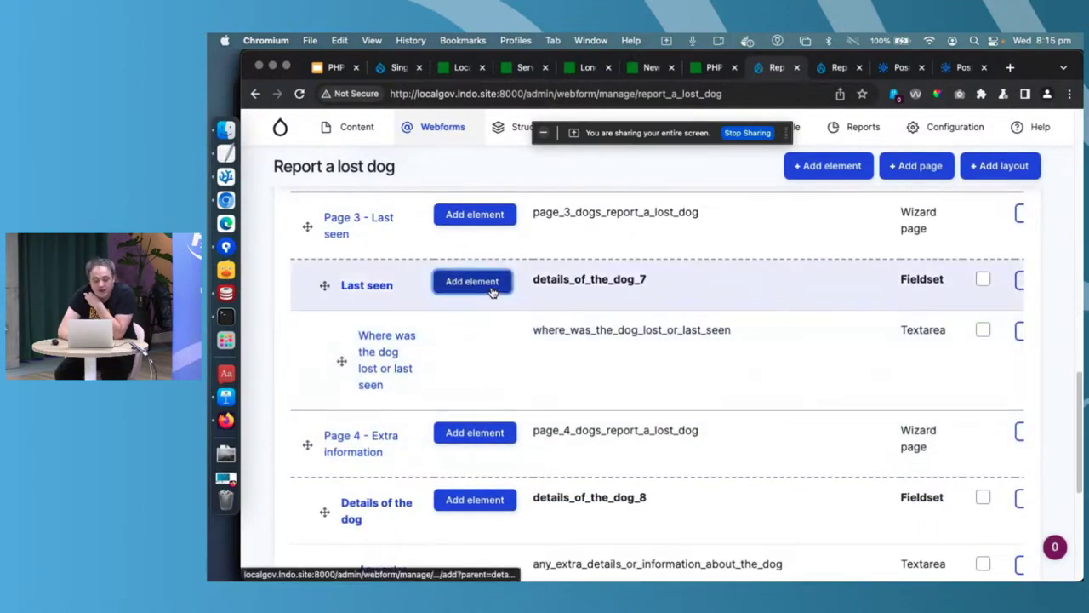
pyautogui.click(474, 282)
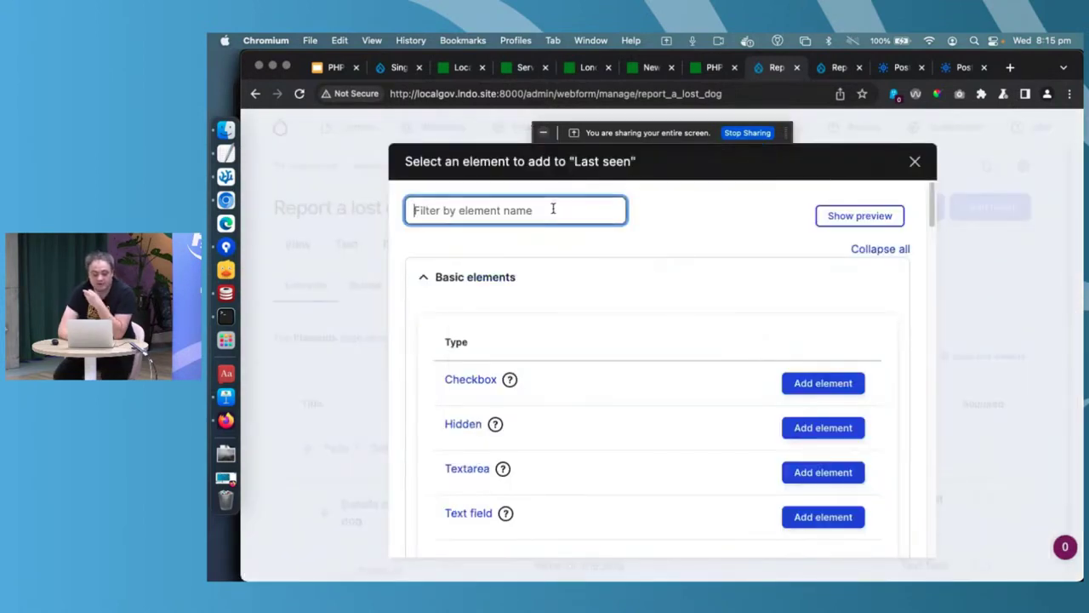
pyautogui.click(553, 208)
pyautogui.write('date')
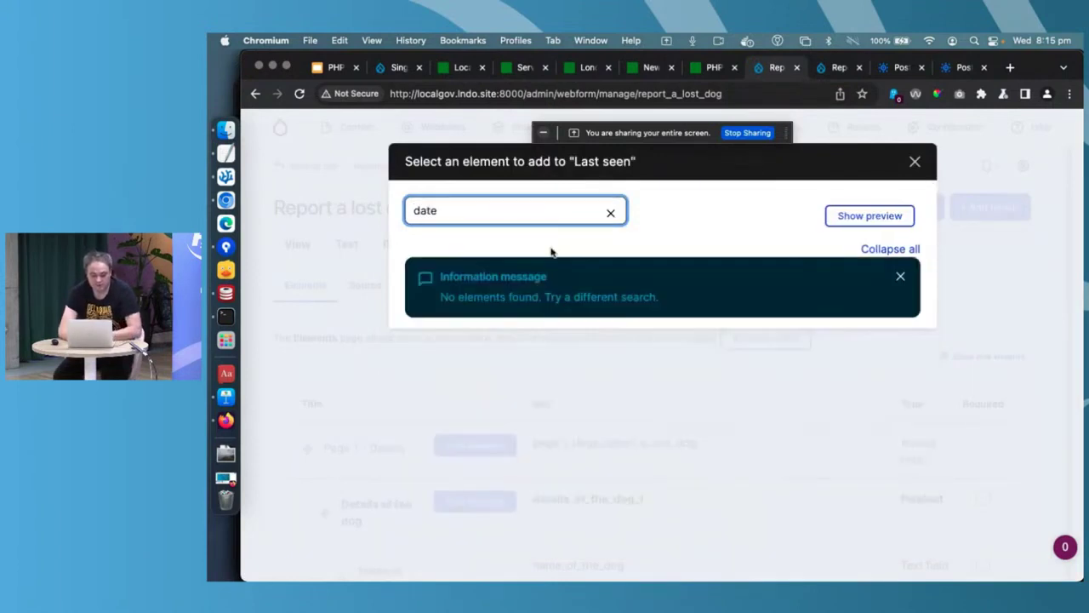
pyautogui.press('BackSpace')
pyautogui.write('e')
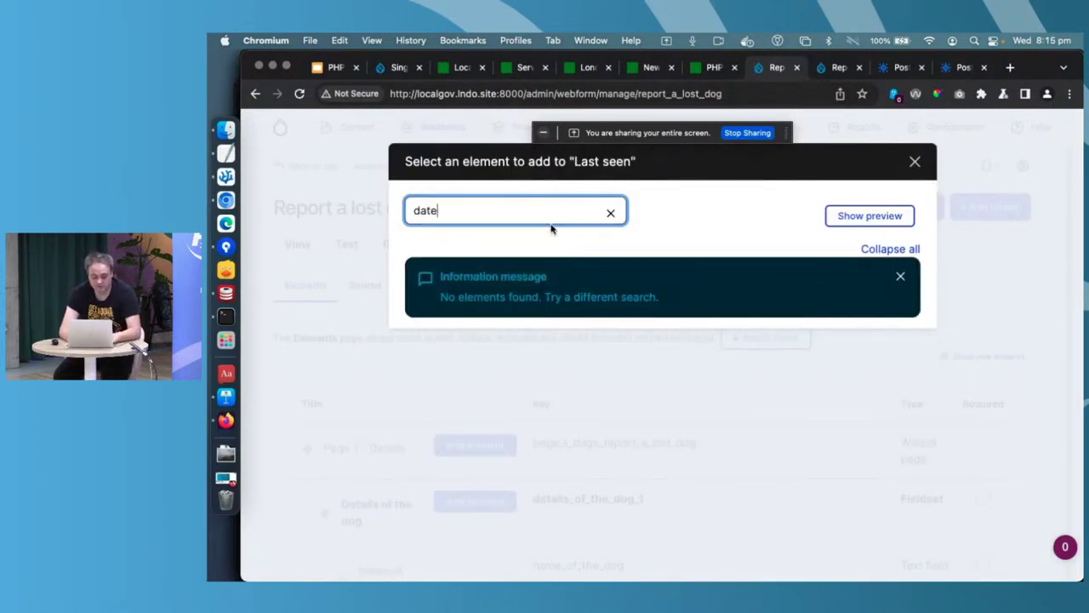
pyautogui.press('BackSpace')
pyautogui.press('BackSpace')
pyautogui.press('BackSpace')
pyautogui.press('BackSpace')
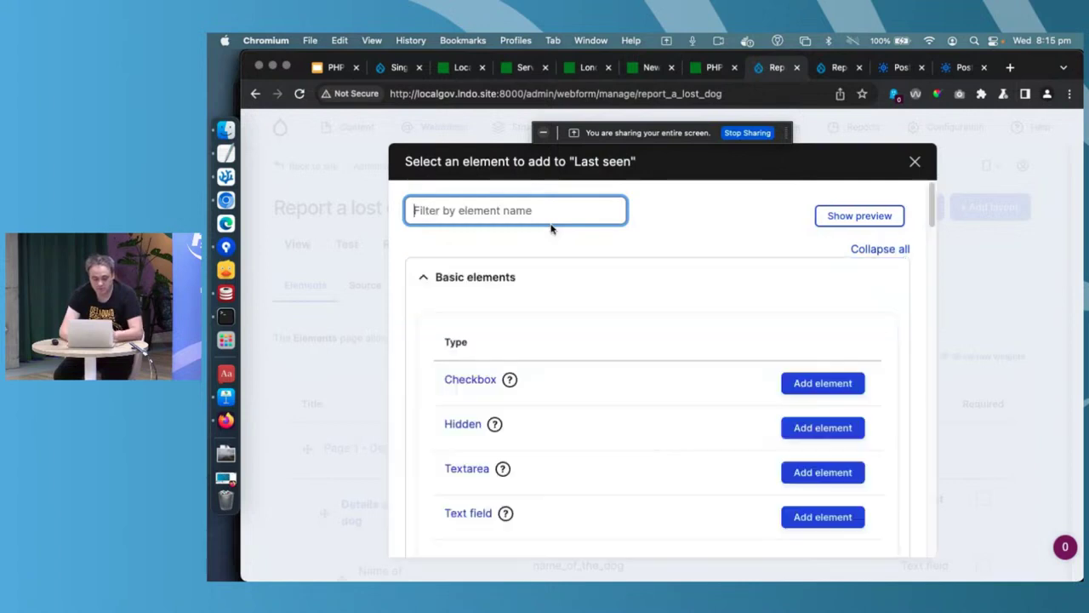
pyautogui.scroll(-8, 621, 458)
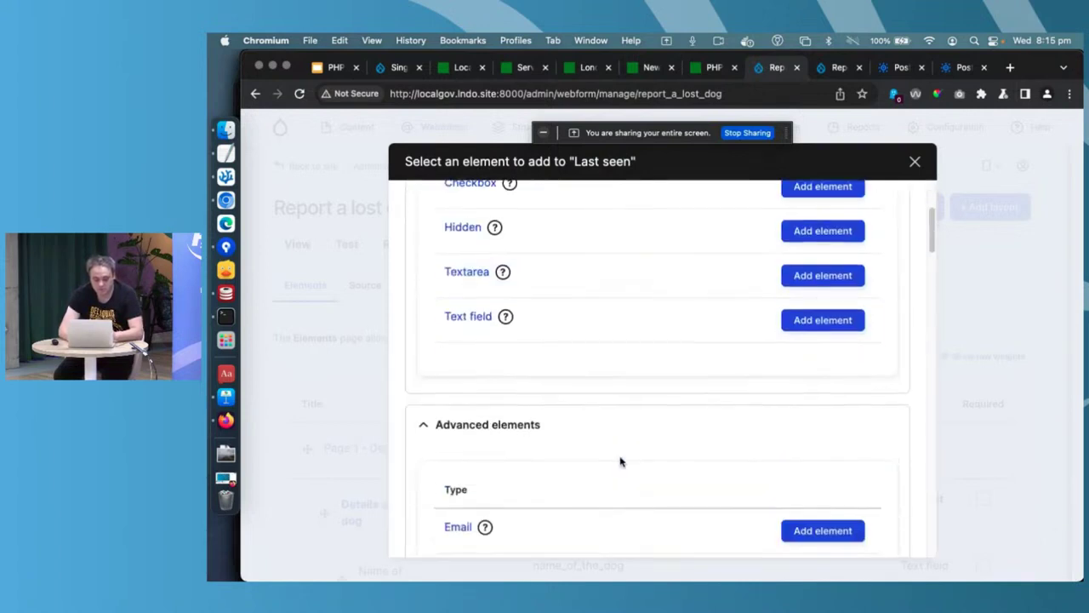
pyautogui.scroll(-8, 621, 461)
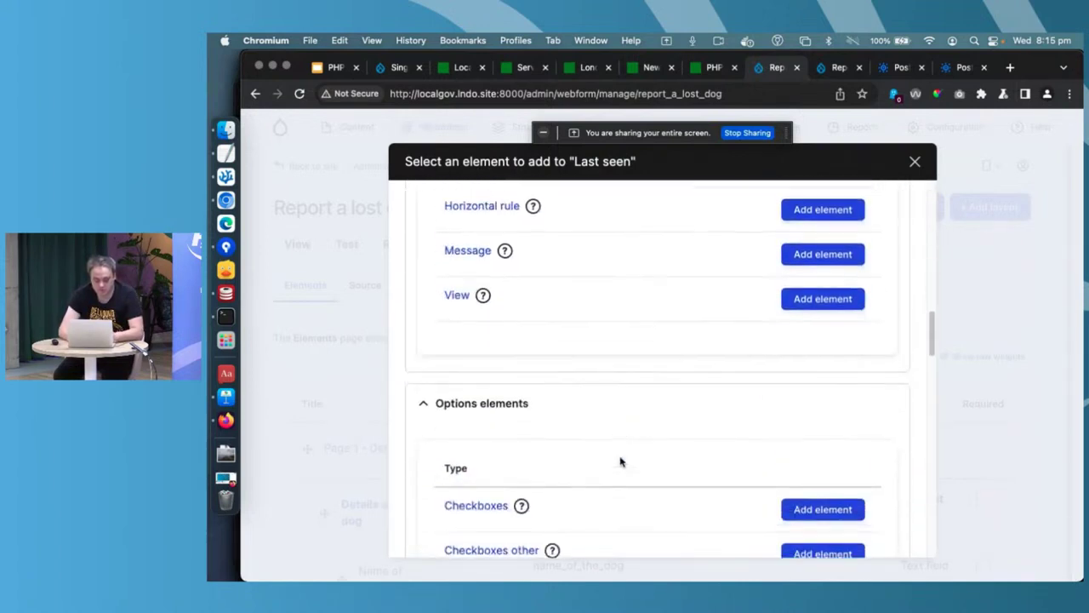
pyautogui.scroll(-4, 620, 461)
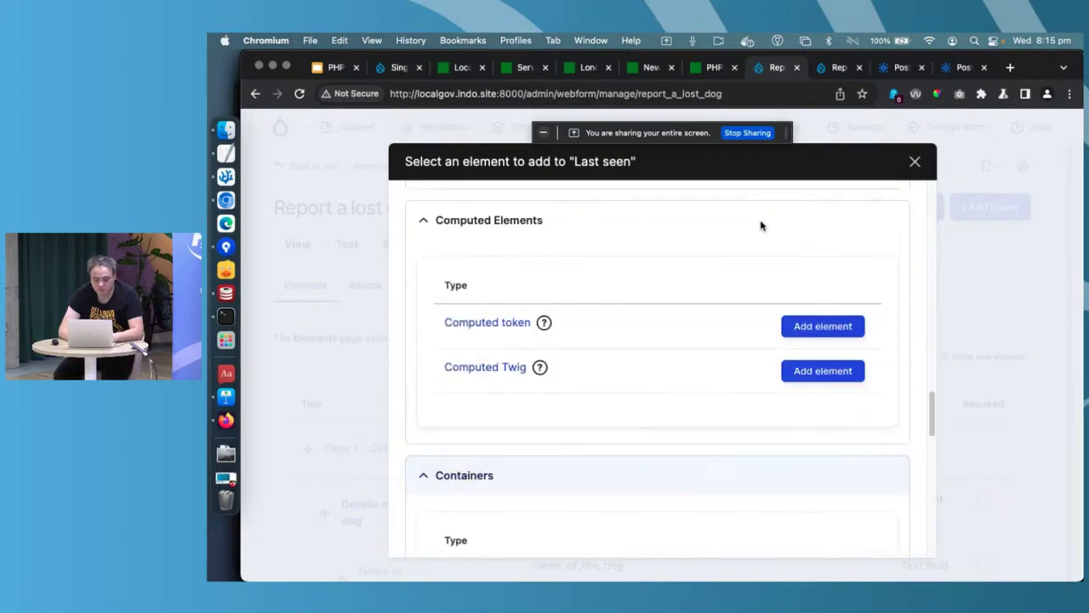
pyautogui.click(915, 161)
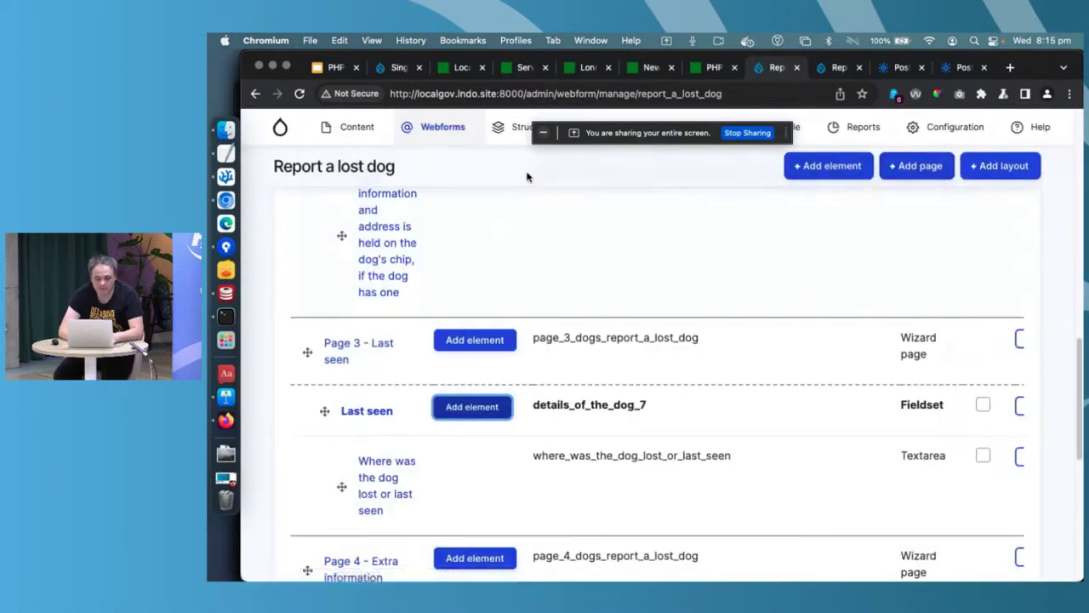
# - Go to the Extend modules page from the admin toolbar
pyautogui.moveTo(694, 135)
pyautogui.scroll(3, 654, 196)
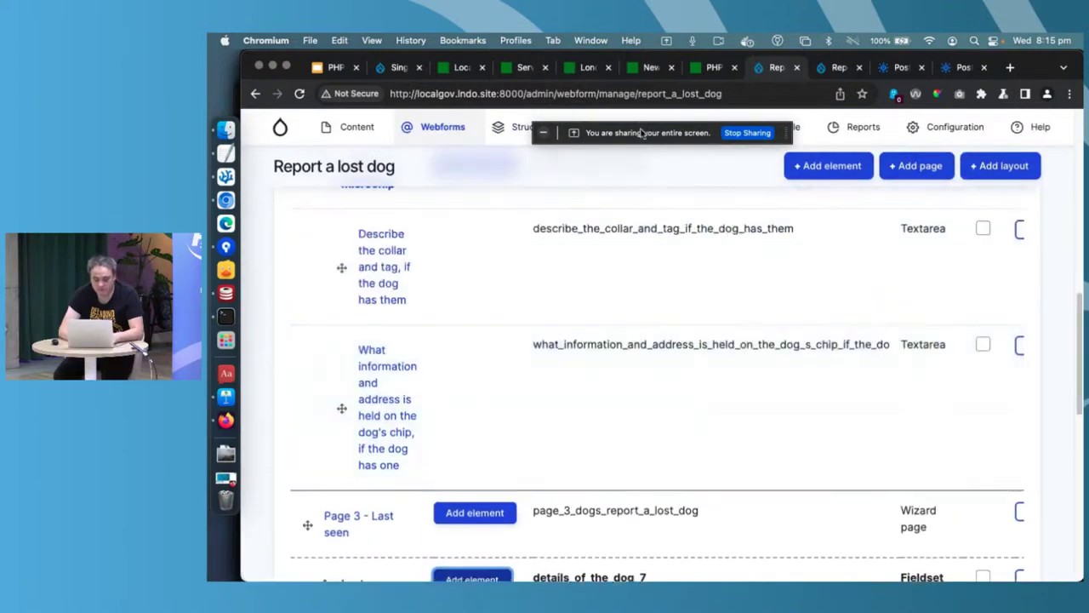
pyautogui.click(715, 130)
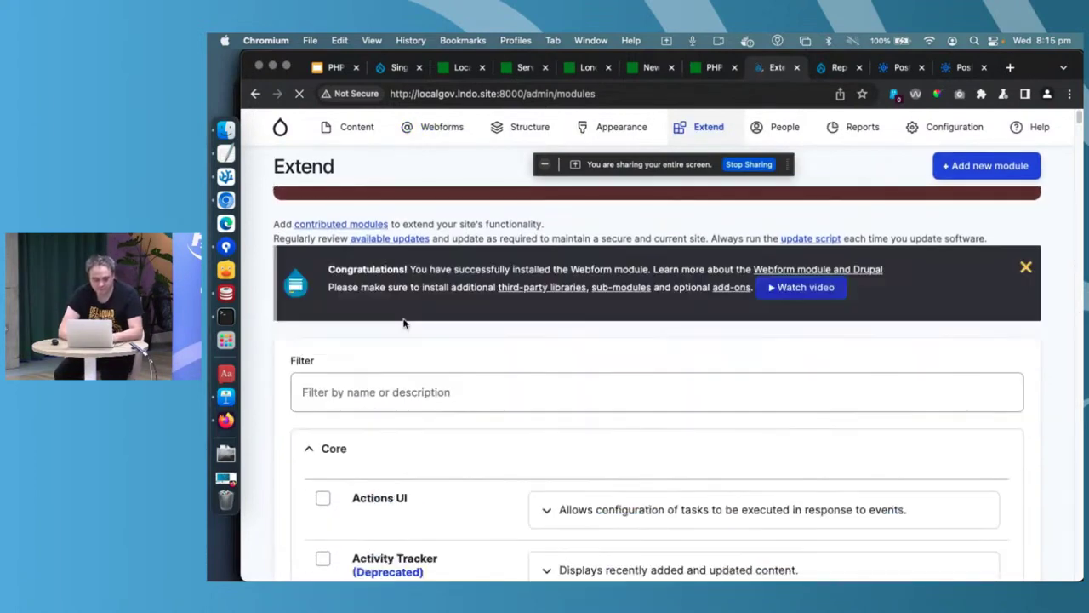
# - Filter the modules by 'date' and install LocalGov Forms: Date
pyautogui.click(372, 404)
pyautogui.write('date')
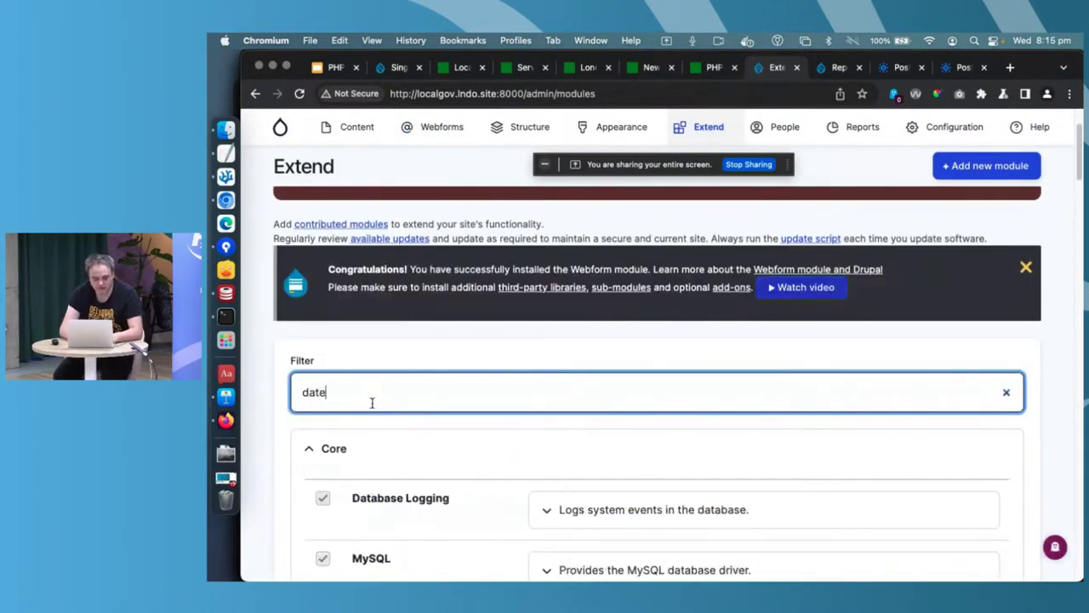
pyautogui.scroll(-5, 372, 405)
pyautogui.scroll(-3, 372, 407)
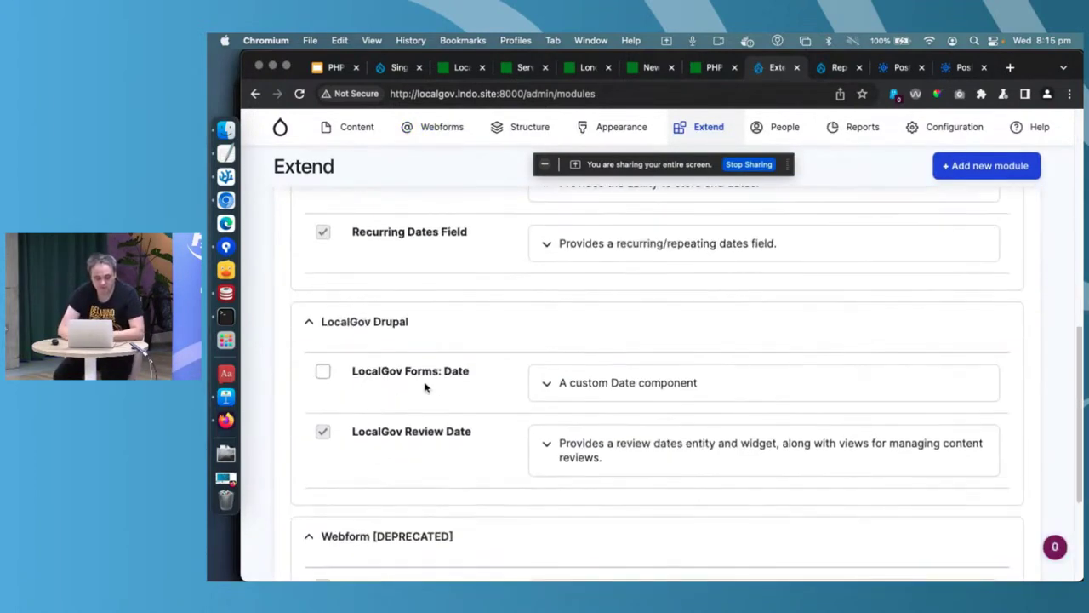
pyautogui.scroll(-5, 411, 375)
pyautogui.click(319, 492)
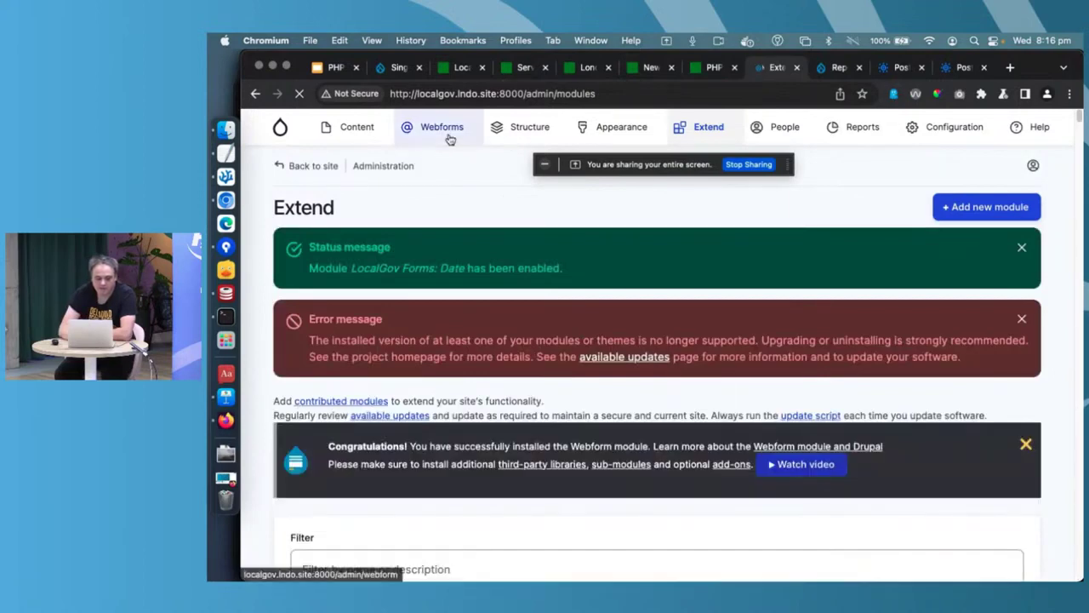
# - Open the Build elements page of the Report a lost dog webform
pyautogui.moveTo(448, 138)
pyautogui.moveTo(455, 220)
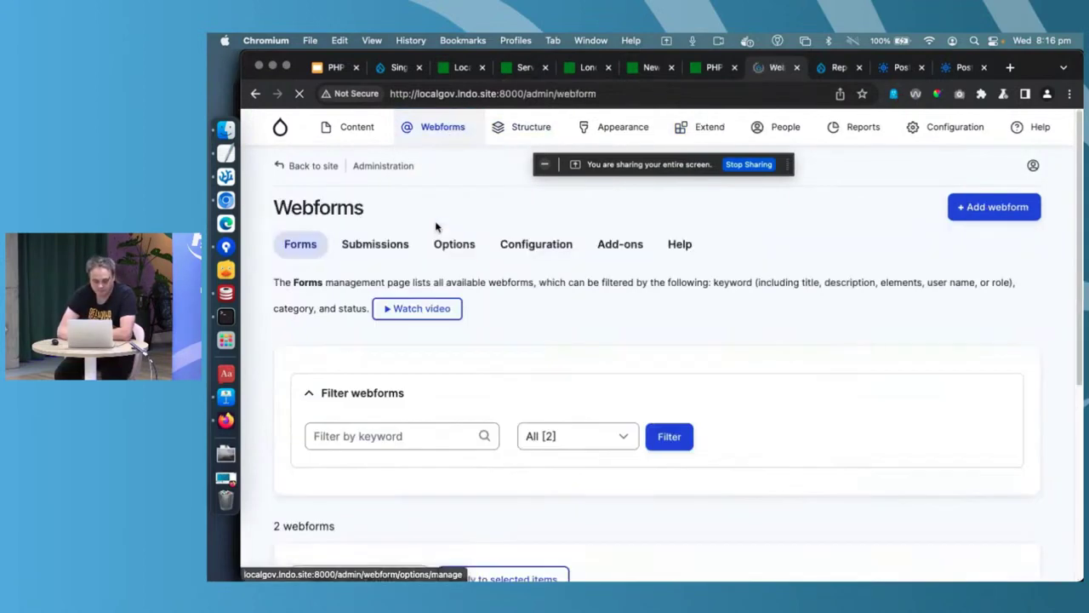
pyautogui.scroll(-3, 411, 277)
pyautogui.scroll(-1, 411, 277)
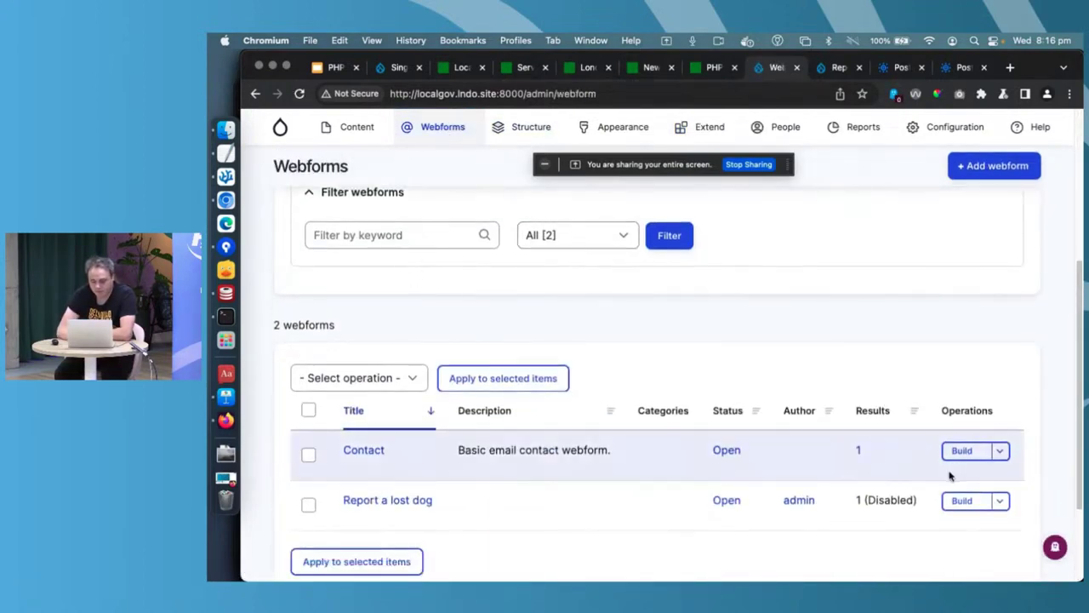
pyautogui.click(953, 499)
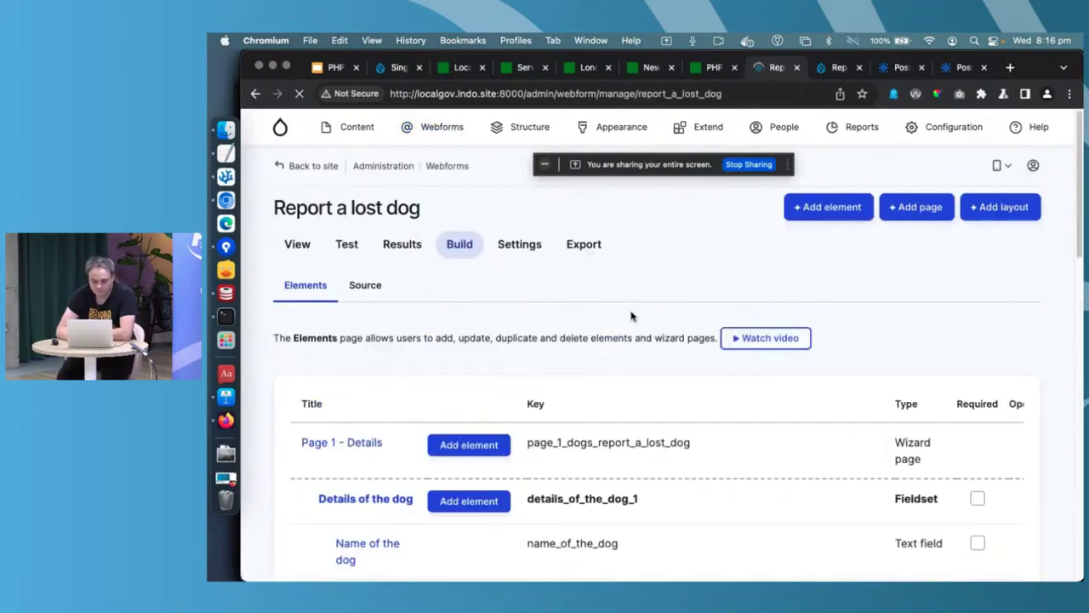
pyautogui.scroll(-10, 631, 316)
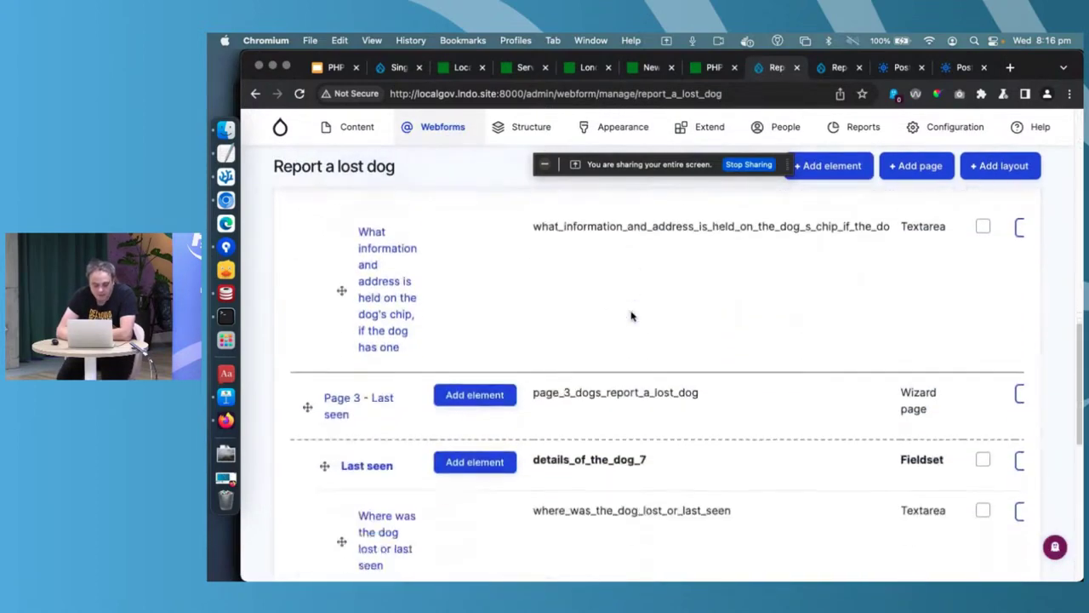
pyautogui.scroll(-2, 630, 316)
# - Add a LocalGov Forms Date element titled 'When did you last see the dog' under Last seen, then save the elements
pyautogui.click(500, 387)
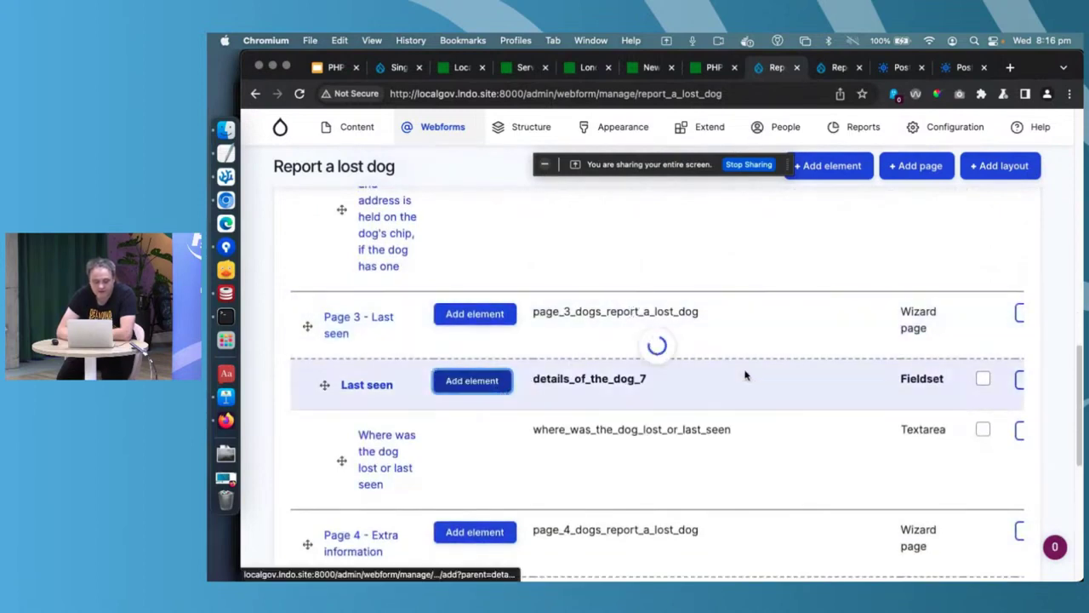
pyautogui.write('d')
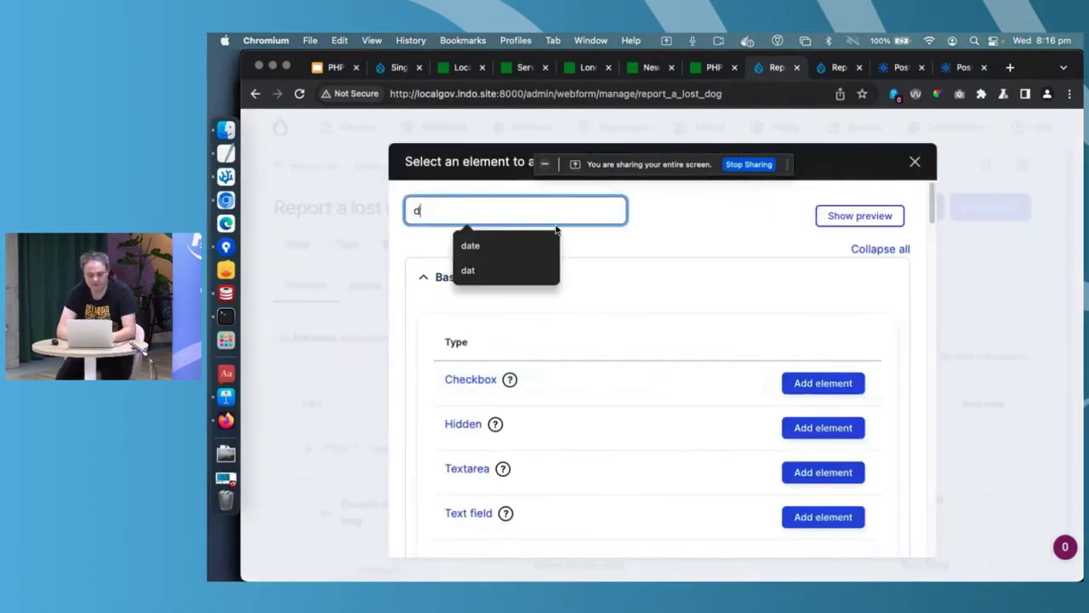
pyautogui.write('at')
pyautogui.click(839, 393)
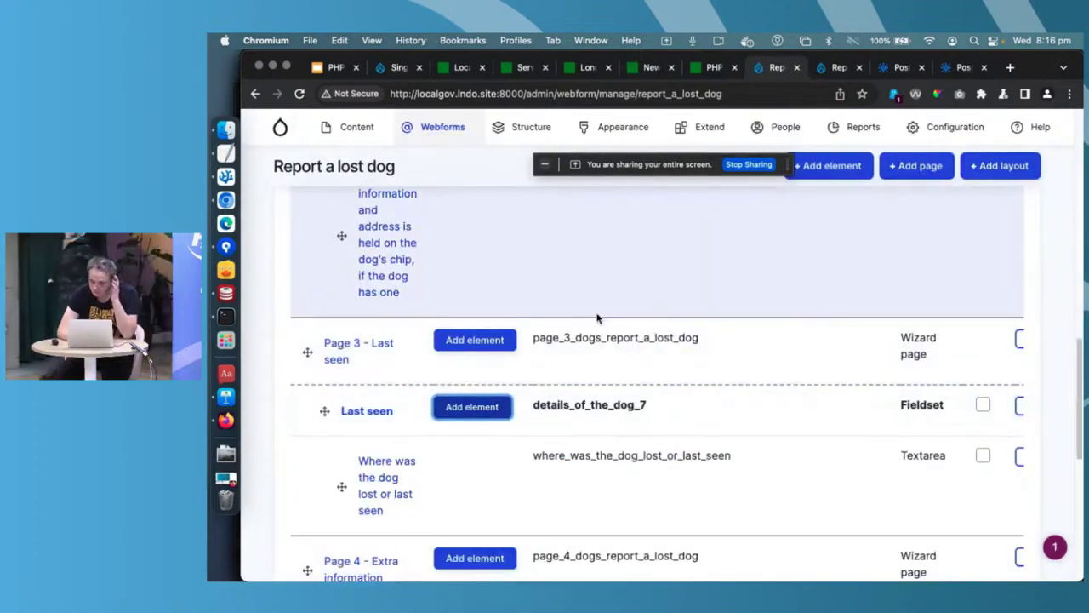
pyautogui.write('Wh')
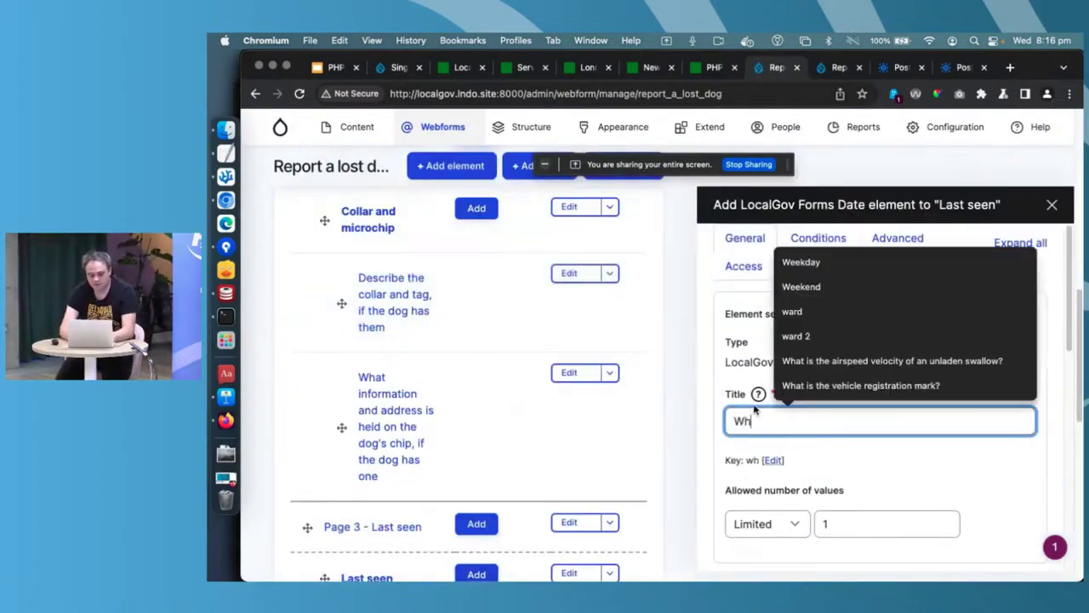
pyautogui.write('en did you las')
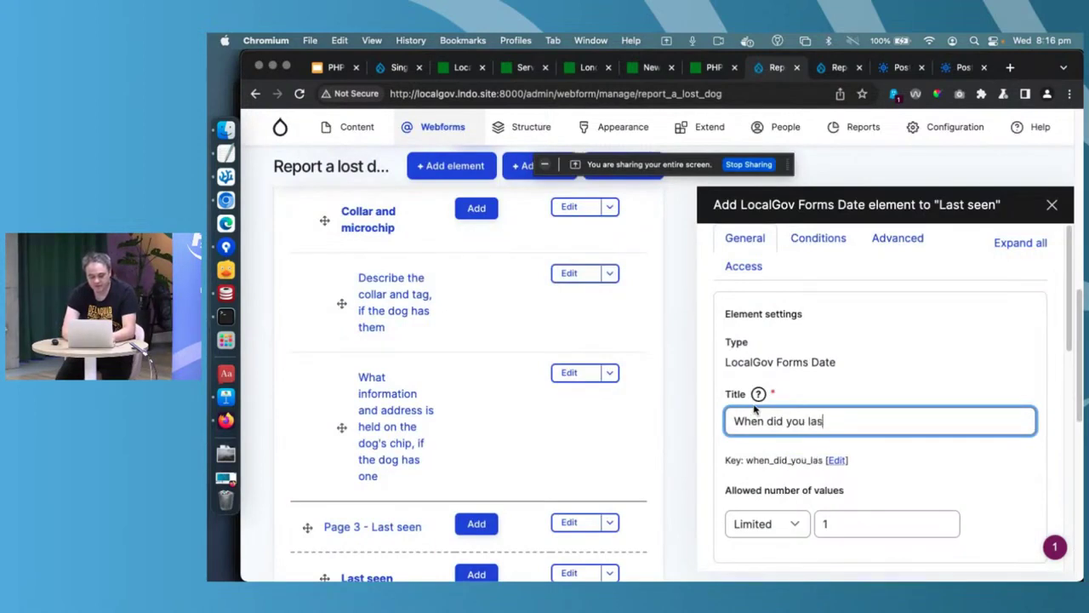
pyautogui.write('t see the dog')
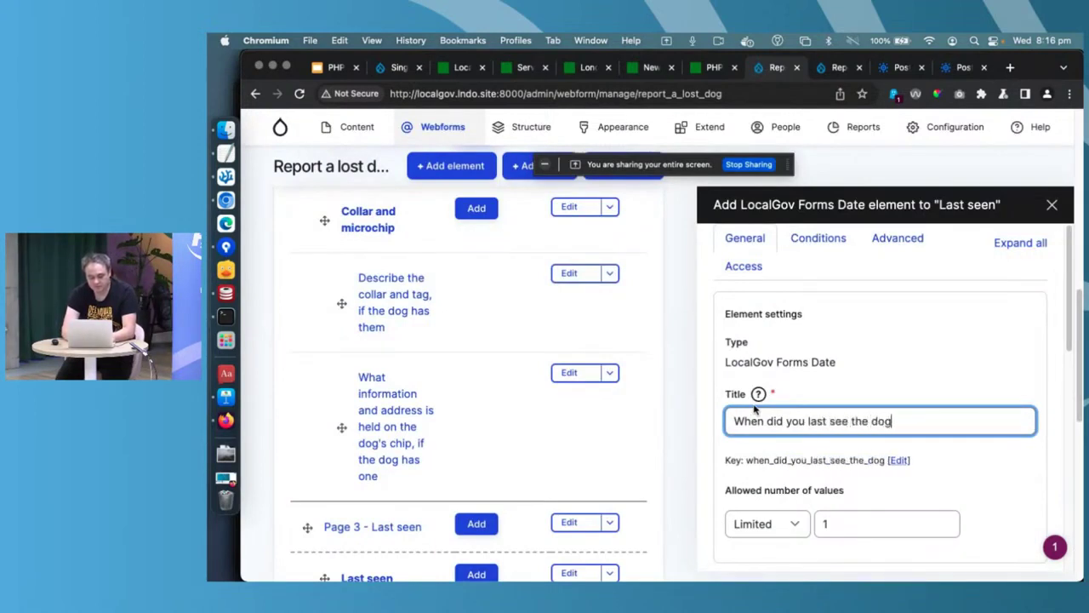
pyautogui.scroll(-10, 757, 409)
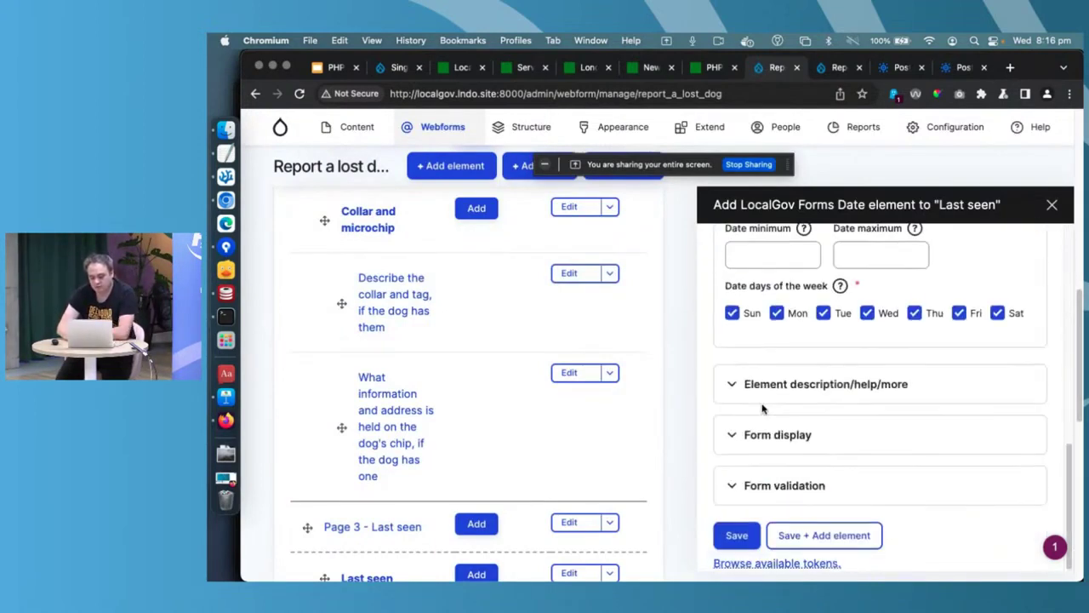
pyautogui.click(728, 537)
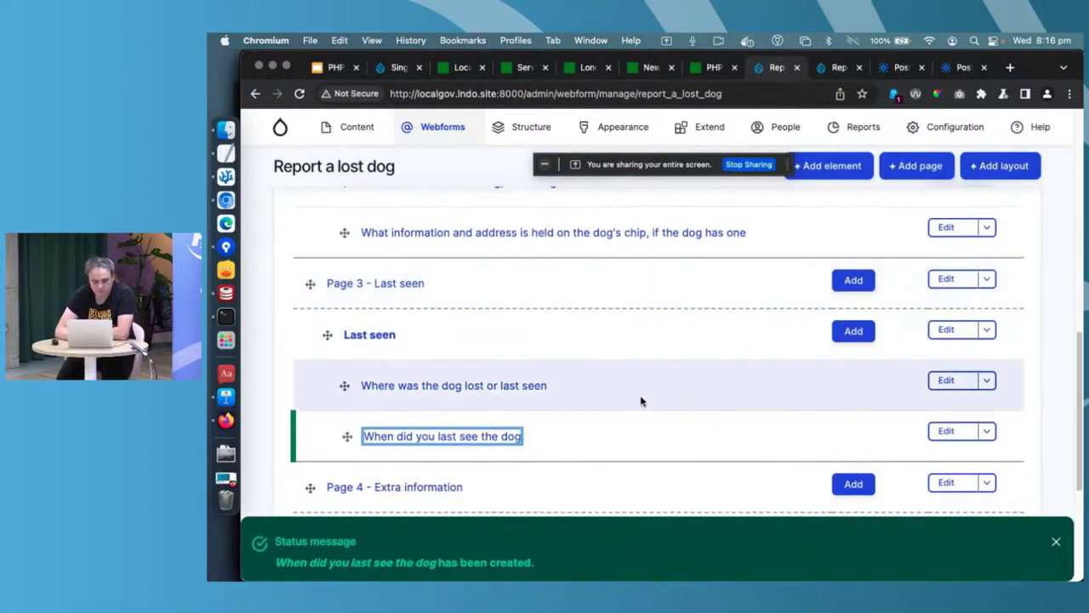
pyautogui.scroll(-5, 640, 398)
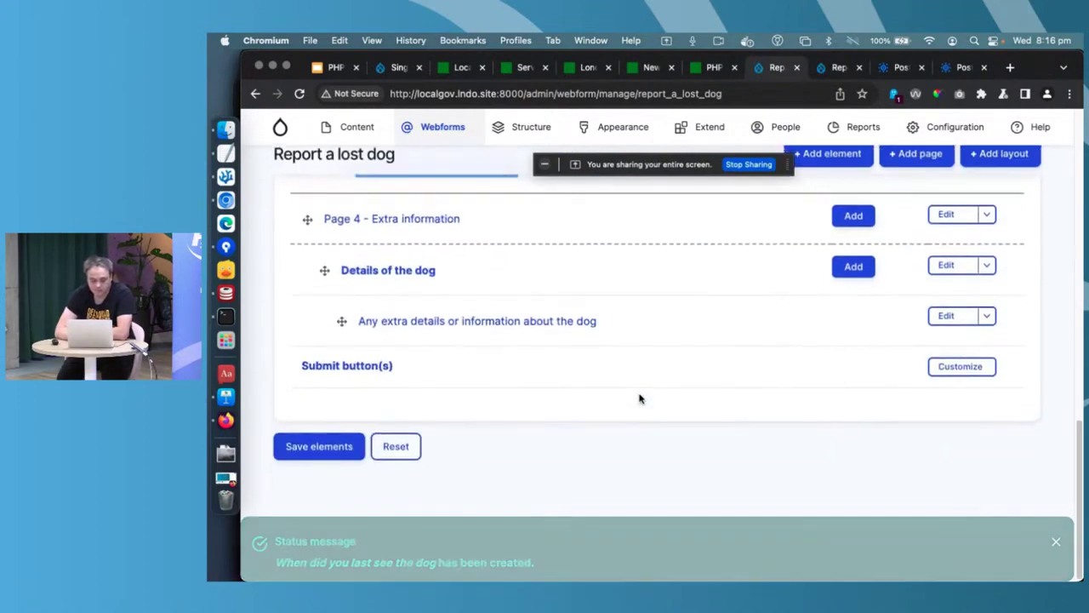
pyautogui.click(341, 461)
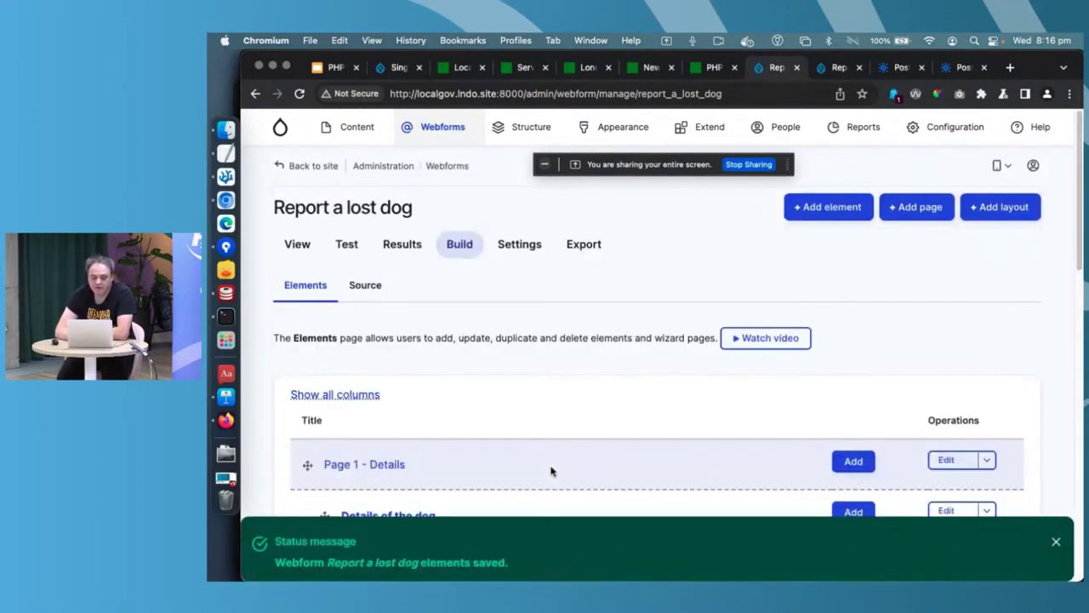
# - Edit the Remote post handler from the form's Emails / Handlers settings to show its Completed URL
pyautogui.click(517, 246)
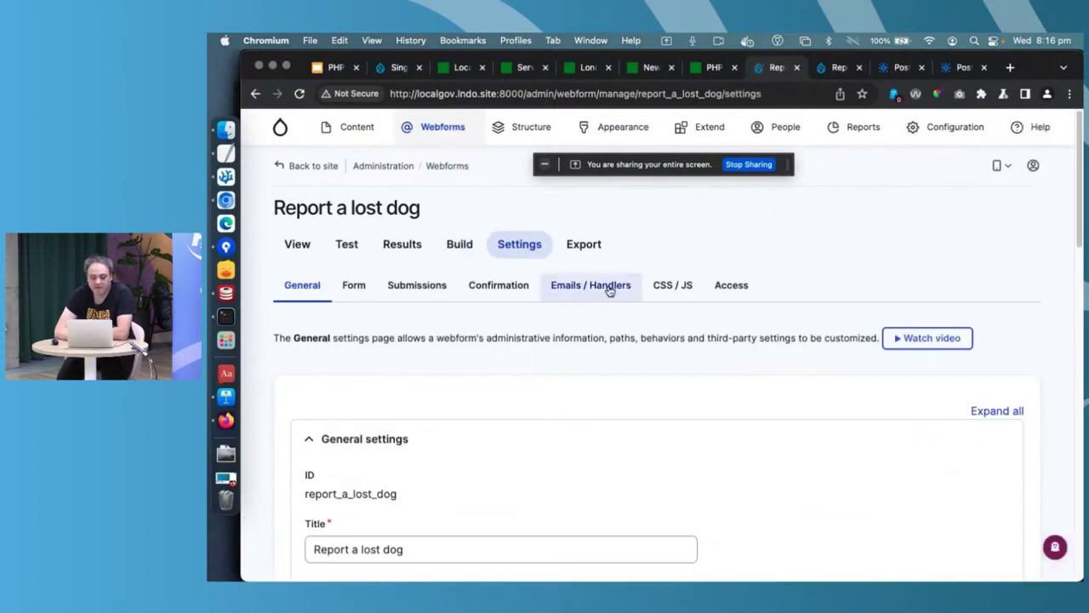
pyautogui.click(604, 285)
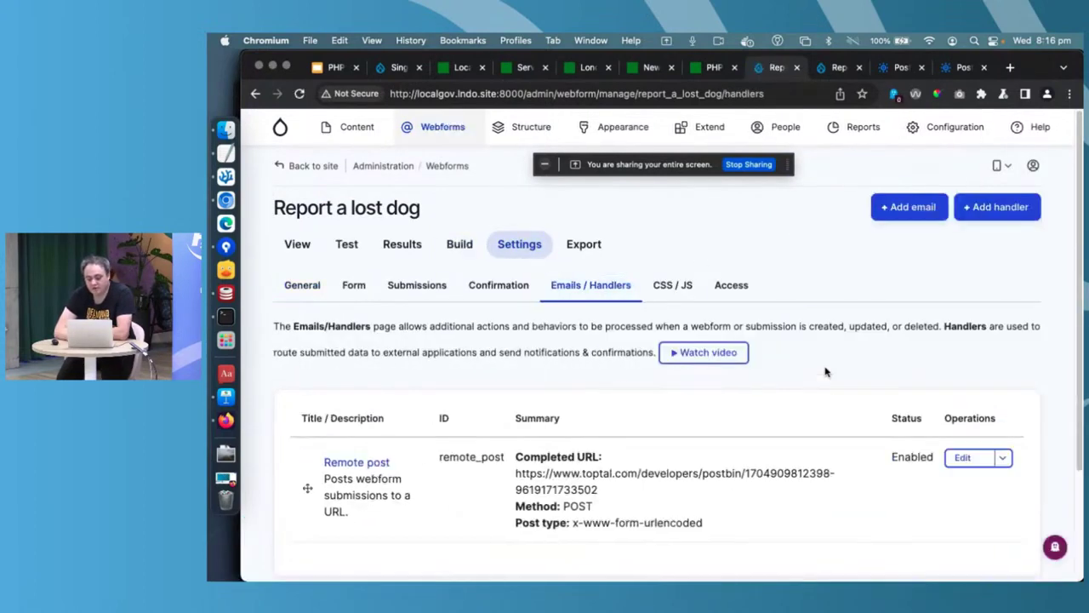
pyautogui.scroll(-2, 914, 219)
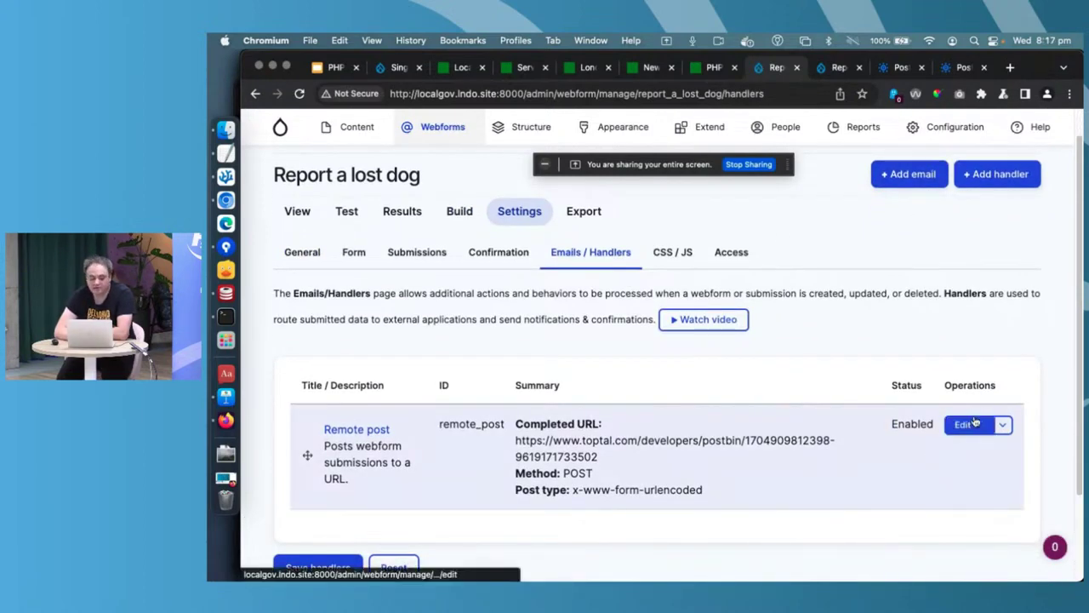
pyautogui.click(966, 424)
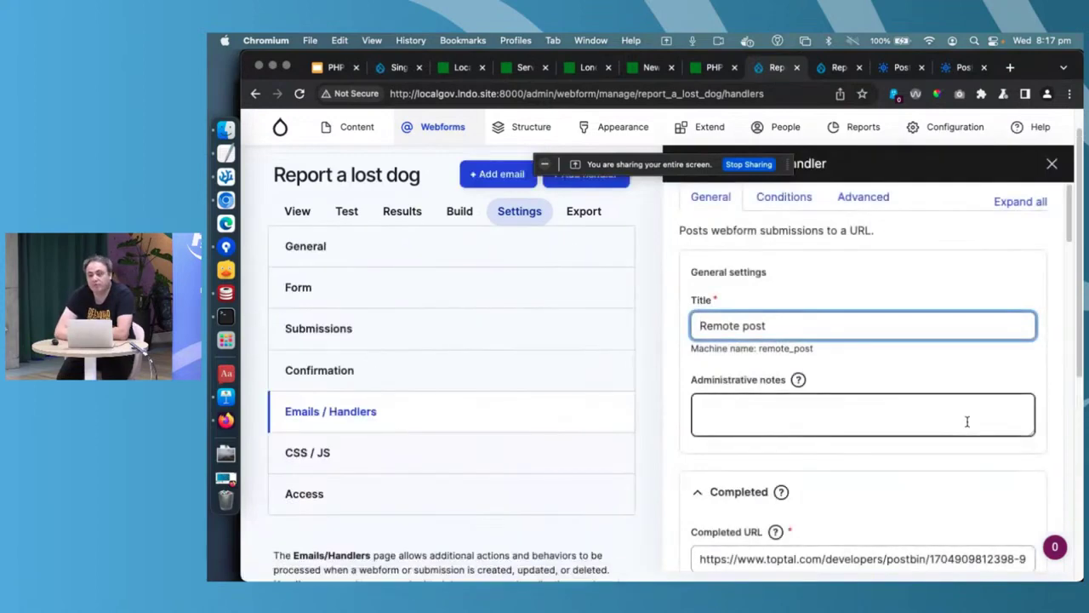
pyautogui.scroll(-3, 967, 422)
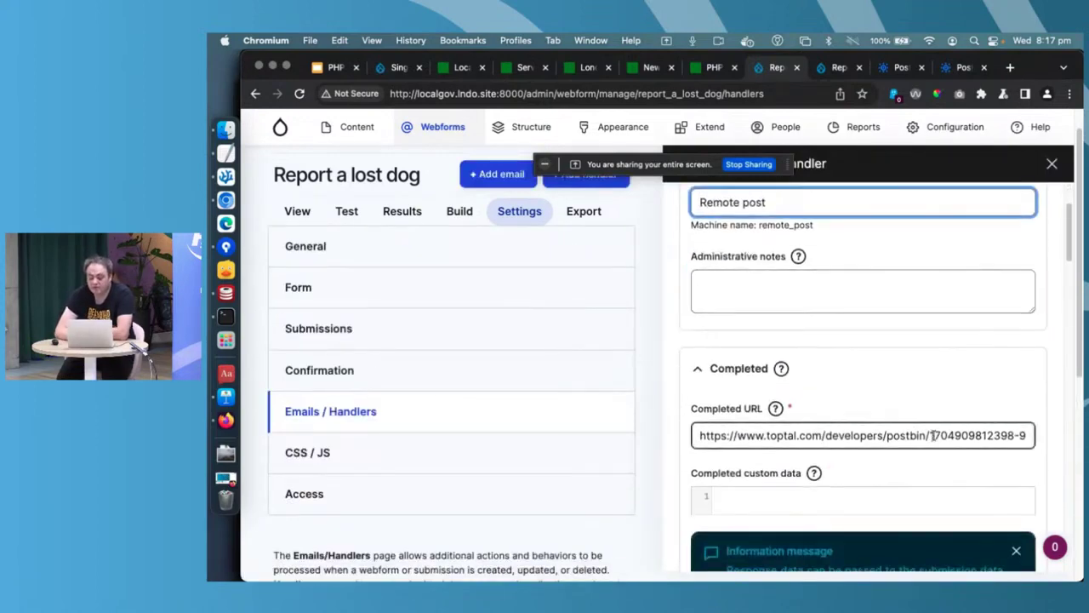
# - Create a fresh PostBin bin, copy its bin ID, and return to the Drupal tab
pyautogui.click(964, 67)
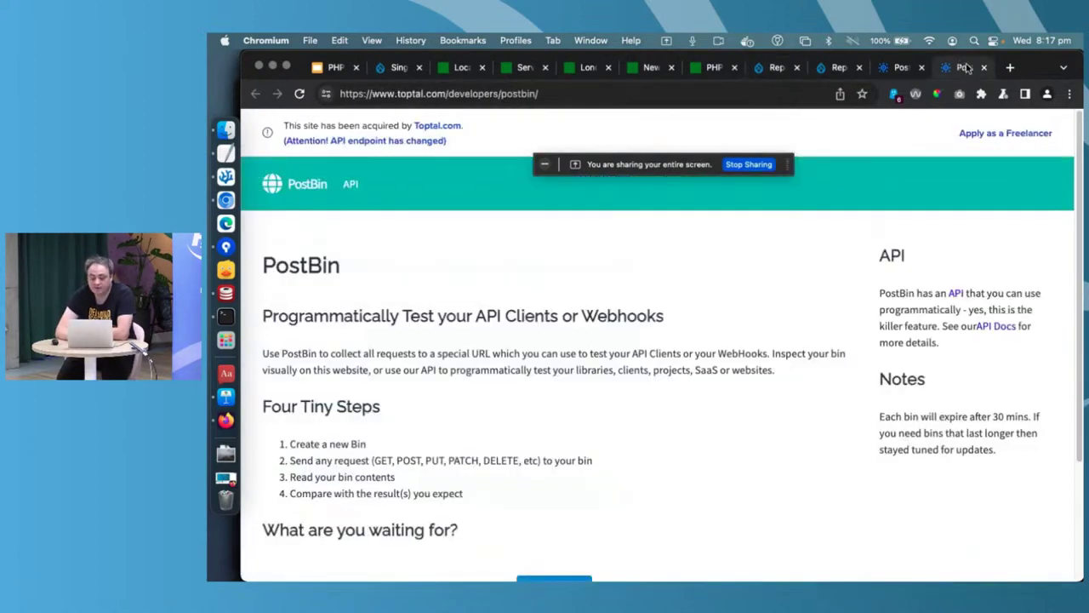
pyautogui.scroll(-3, 473, 391)
pyautogui.click(562, 467)
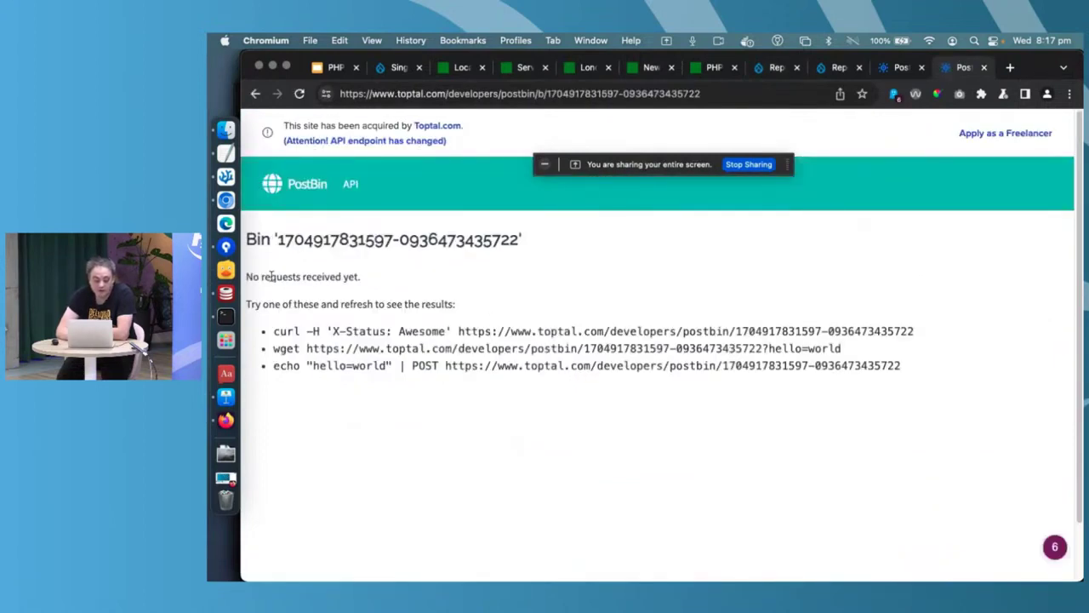
pyautogui.moveTo(276, 239); pyautogui.dragTo(512, 255)
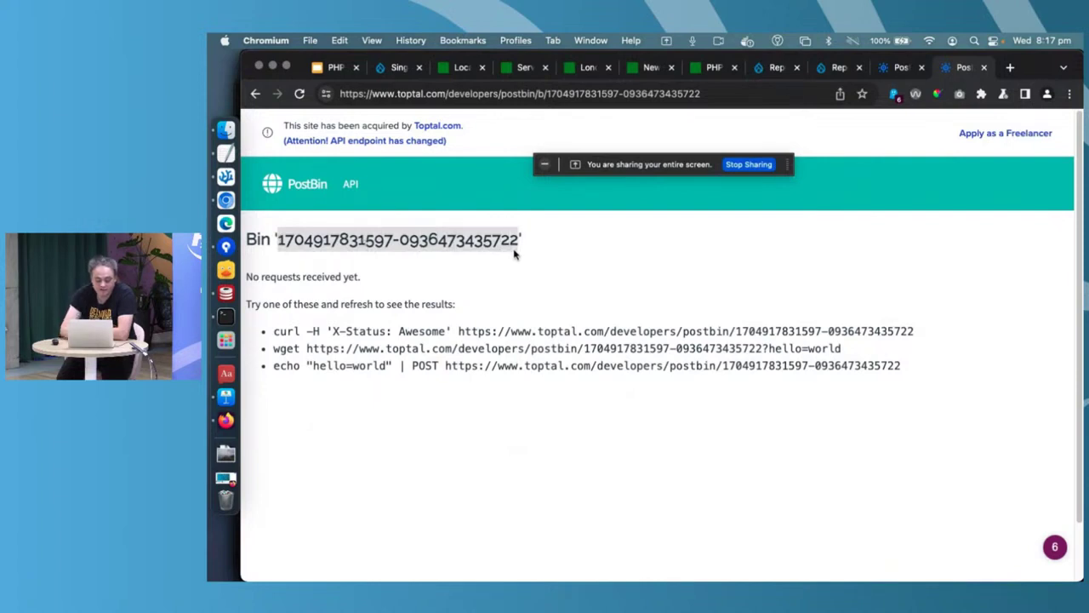
pyautogui.press('super+c')
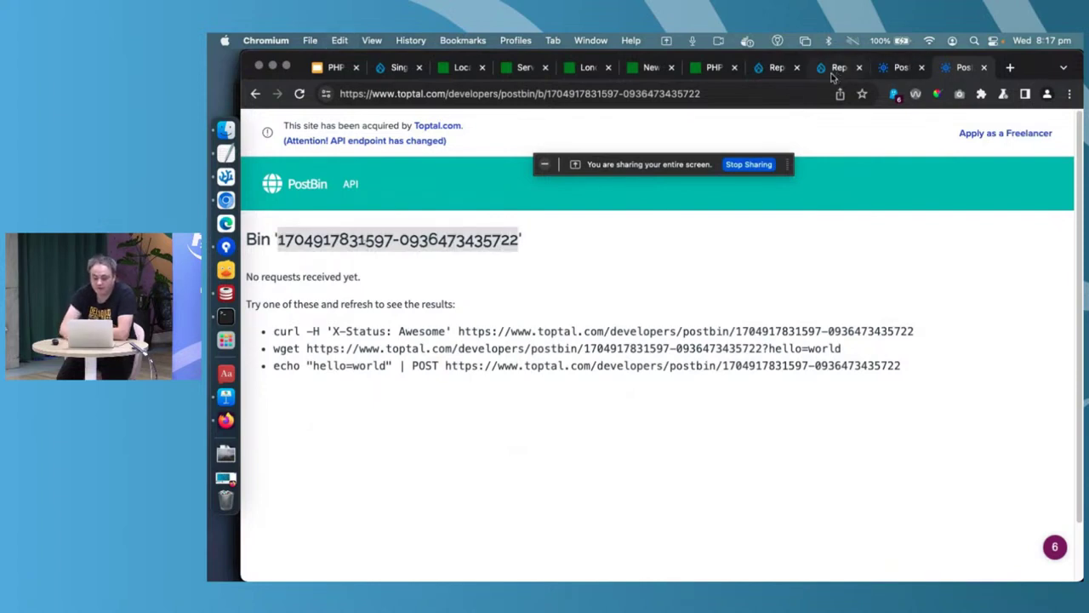
pyautogui.click(712, 75)
# - Replace the Completed URL's old bin ID with the new one, save the handler, and view the public form
pyautogui.click(782, 73)
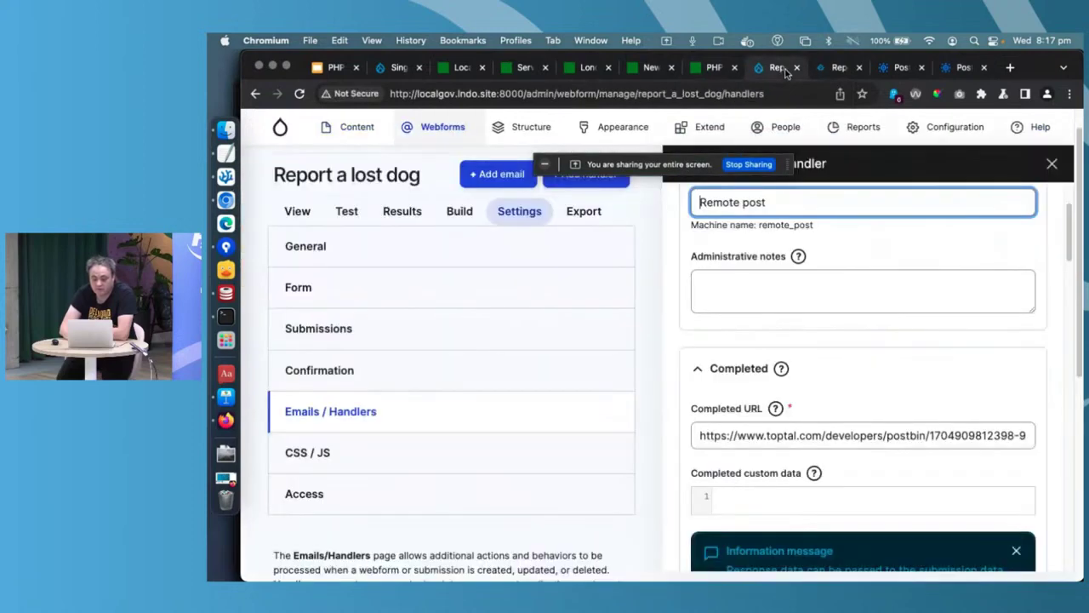
pyautogui.moveTo(929, 435); pyautogui.dragTo(1039, 465)
pyautogui.press('super+v')
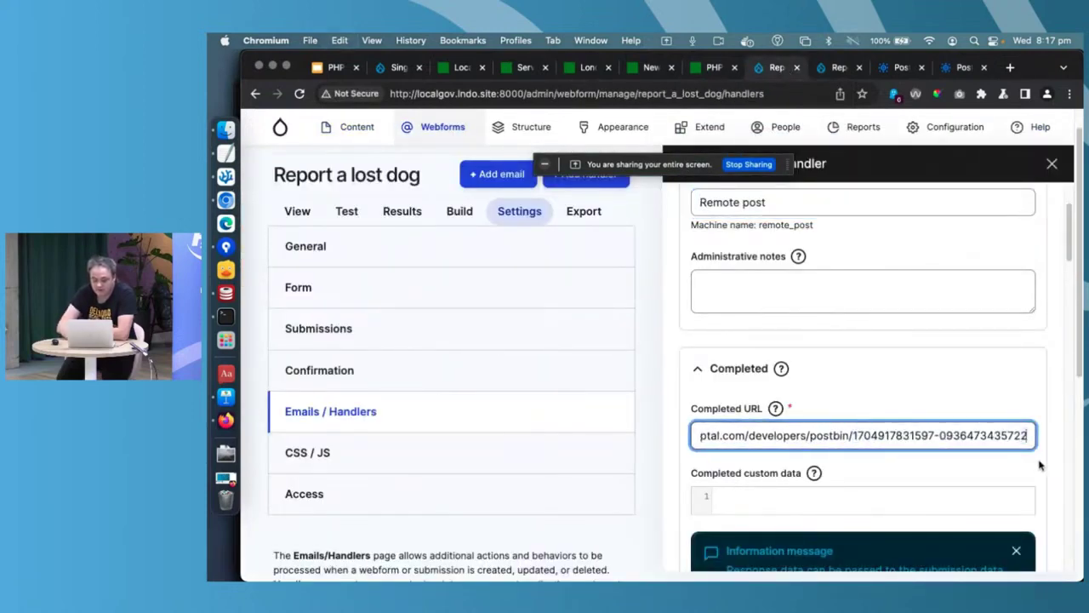
pyautogui.scroll(-5, 1039, 466)
pyautogui.scroll(-10, 1039, 466)
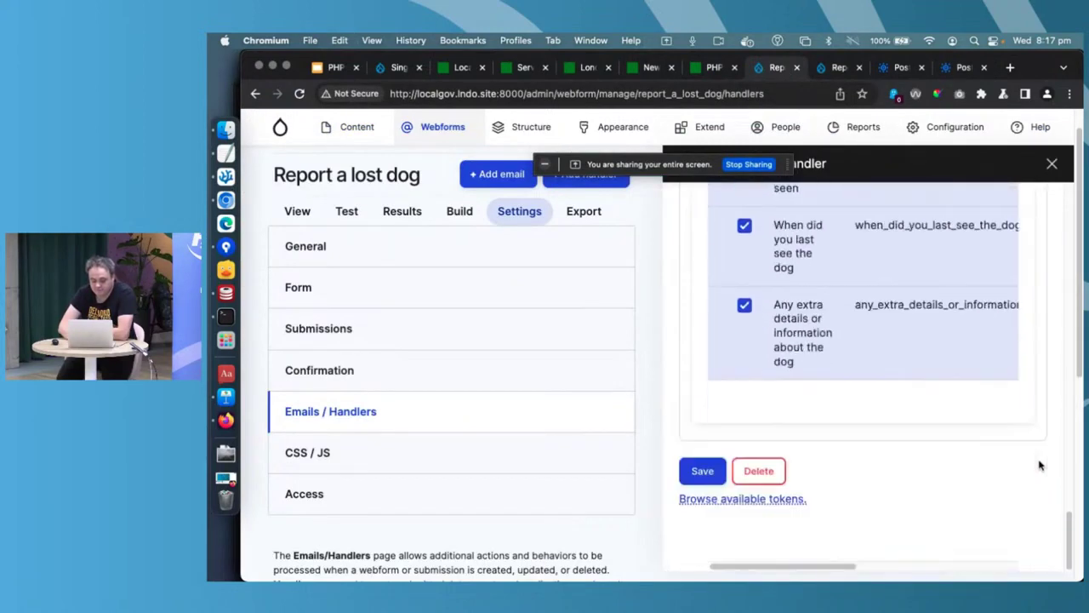
pyautogui.click(703, 470)
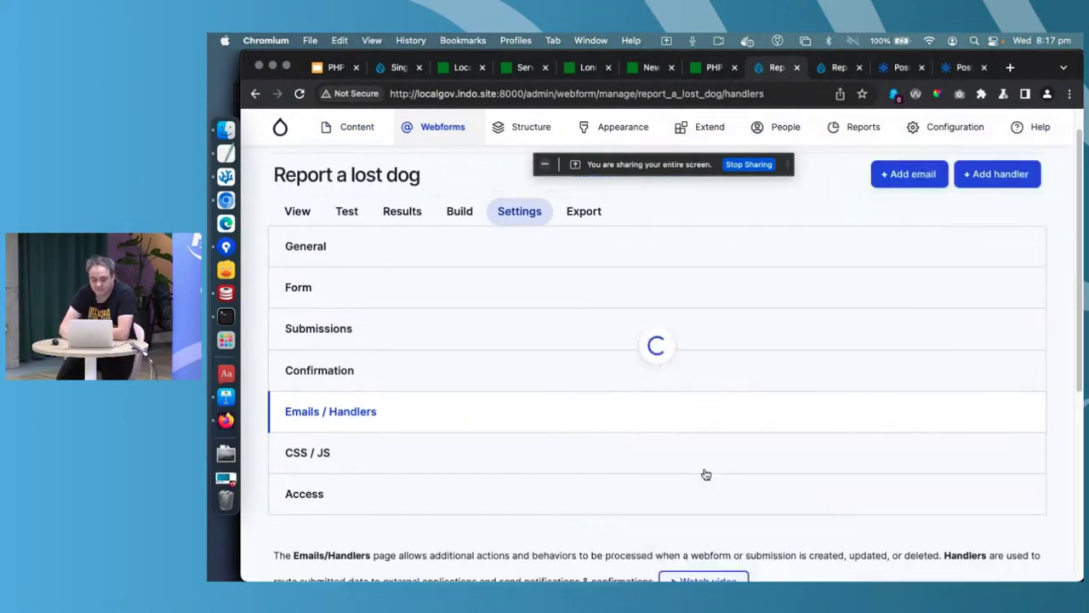
pyautogui.click(296, 217)
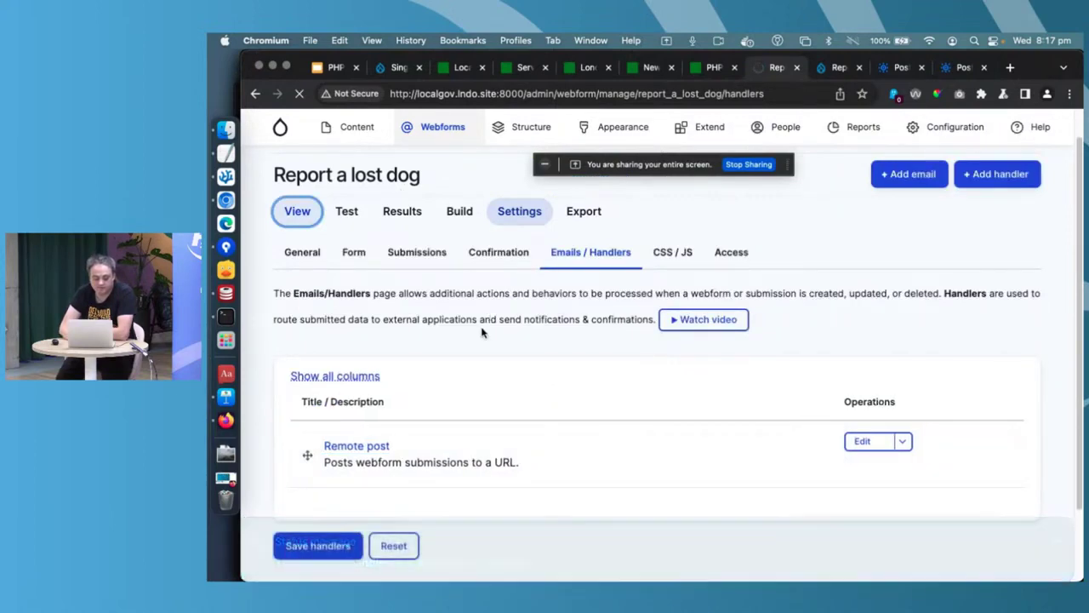
pyautogui.scroll(-3, 347, 381)
# - Enter the dog's details: name Max, breed Border collie, colour Black and white
pyautogui.click(336, 361)
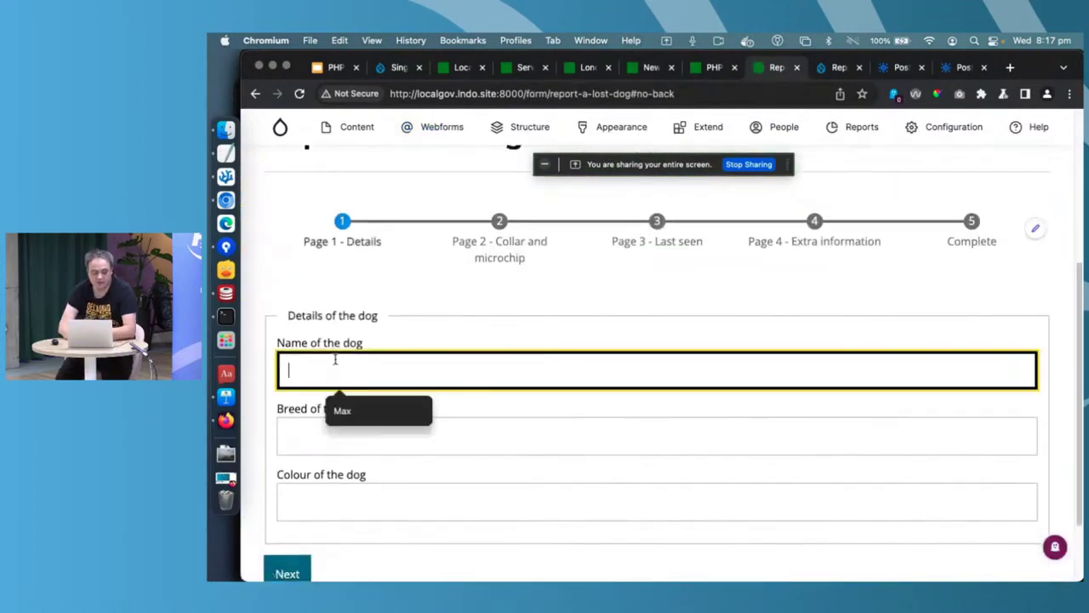
pyautogui.click(344, 416)
pyautogui.click(341, 438)
pyautogui.click(355, 477)
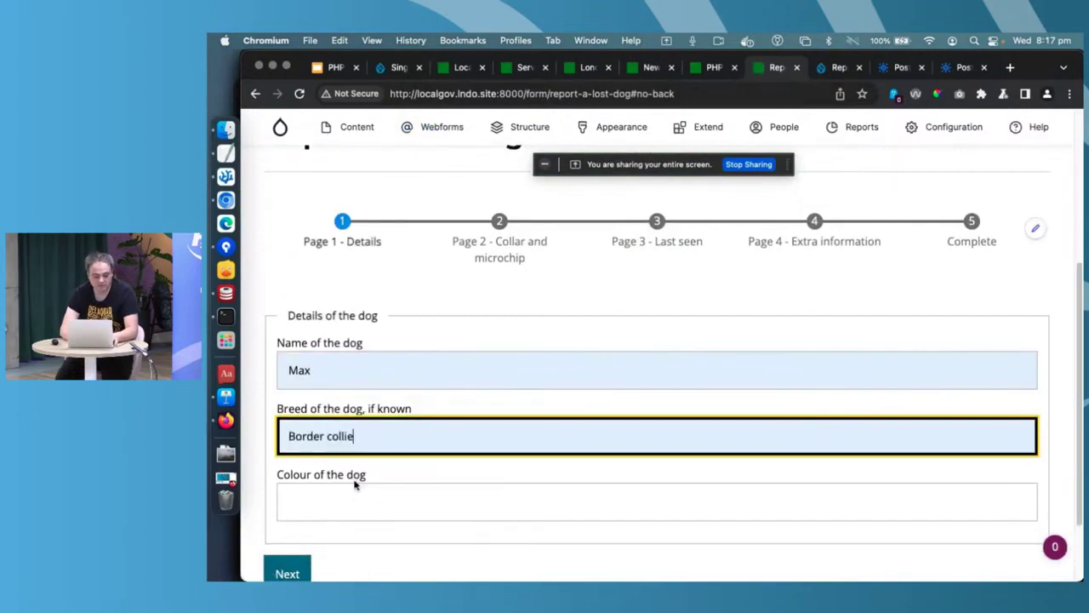
pyautogui.click(335, 499)
pyautogui.click(356, 543)
# - On the collar and microchip page, describe the collar and enter an address as chip information
pyautogui.click(288, 573)
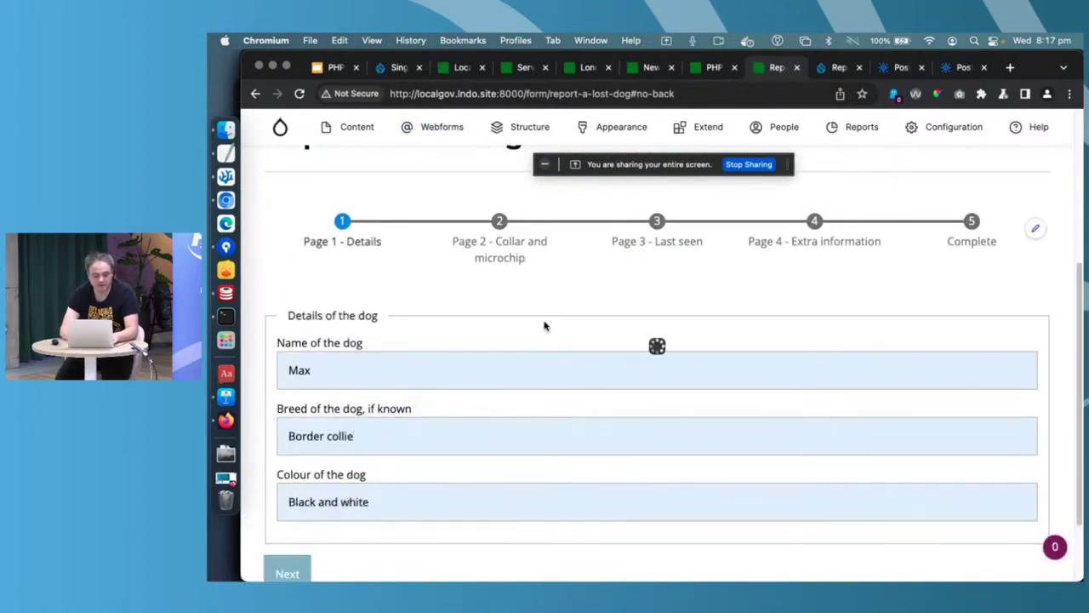
pyautogui.click(535, 385)
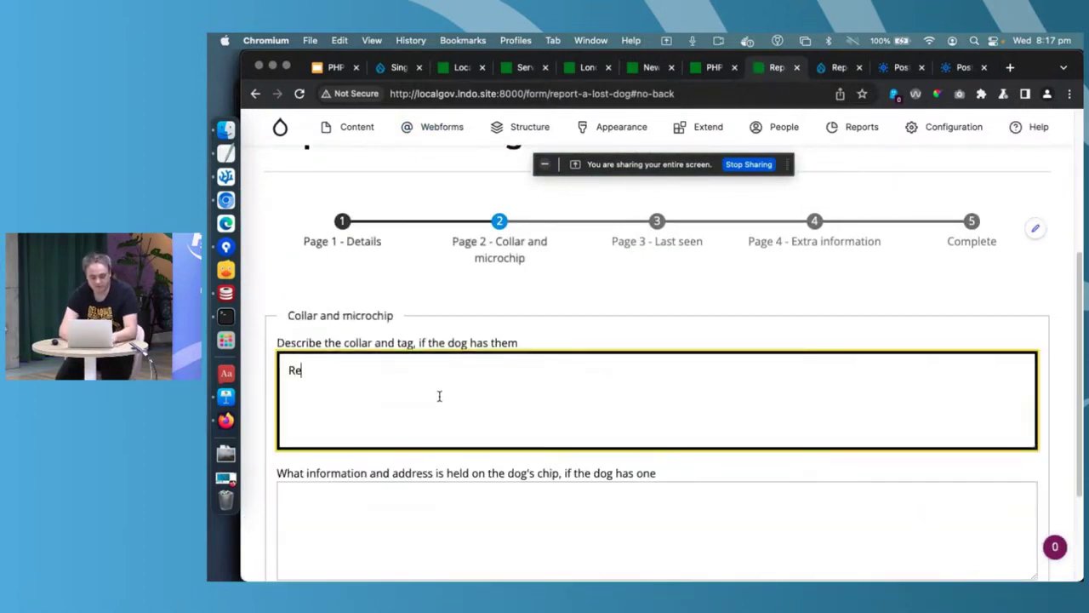
pyautogui.click(378, 541)
pyautogui.write('123 Fake')
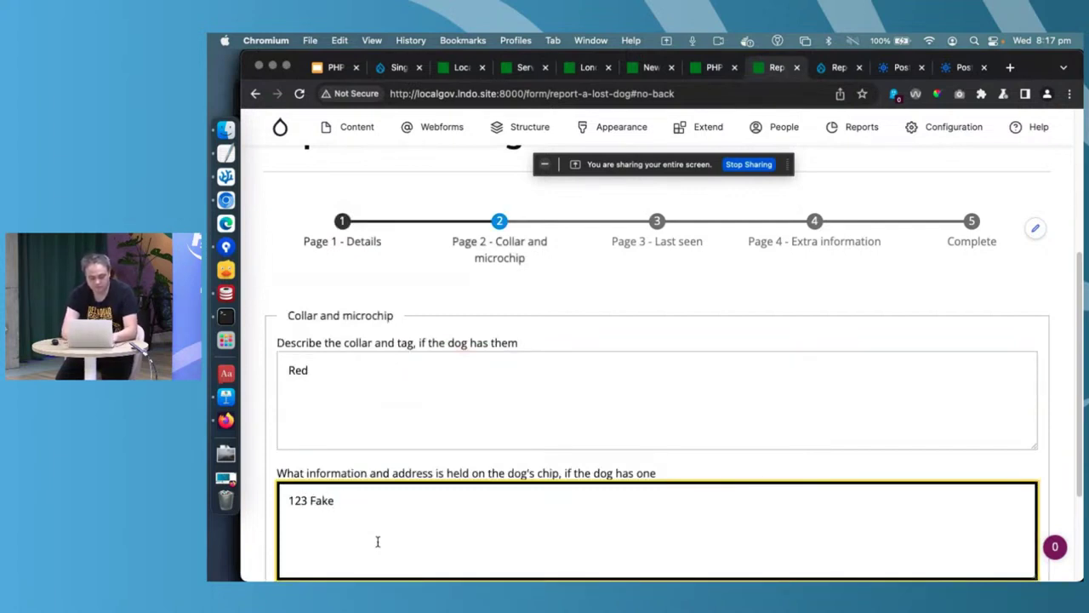
pyautogui.write(' St Brighton')
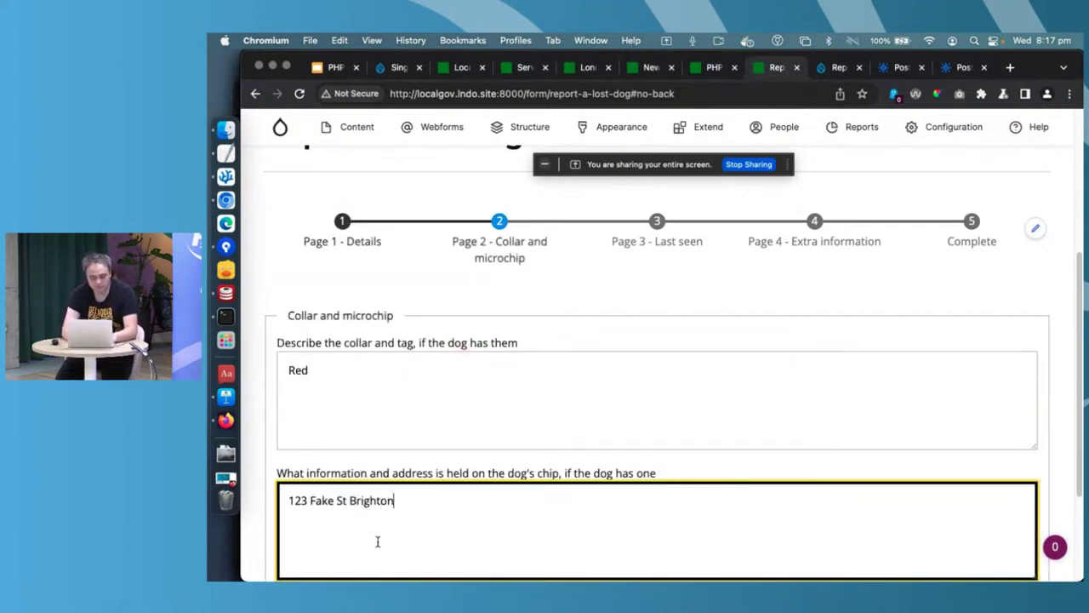
pyautogui.scroll(-3, 377, 537)
# - On the Last seen page, enter 'In queens park' and the date 10/01/2024
pyautogui.click(352, 491)
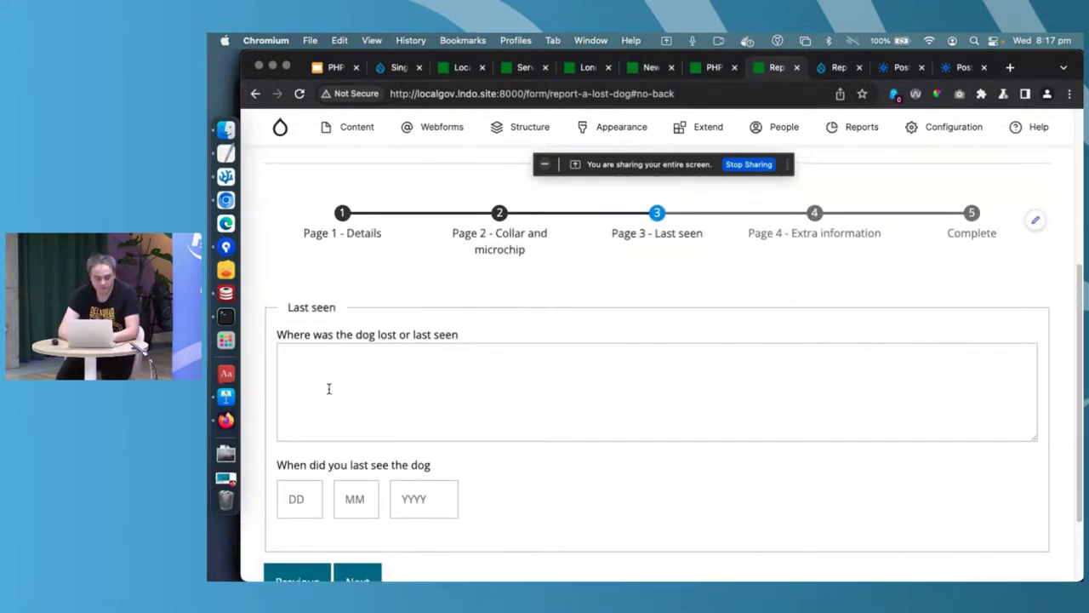
pyautogui.click(328, 388)
pyautogui.write('In queens')
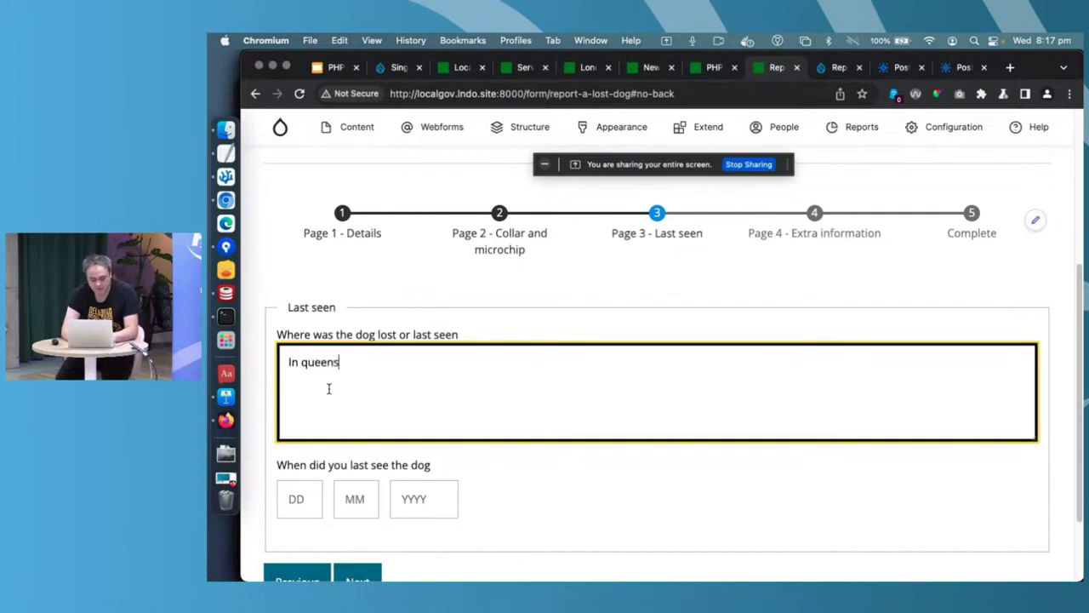
pyautogui.write(' park')
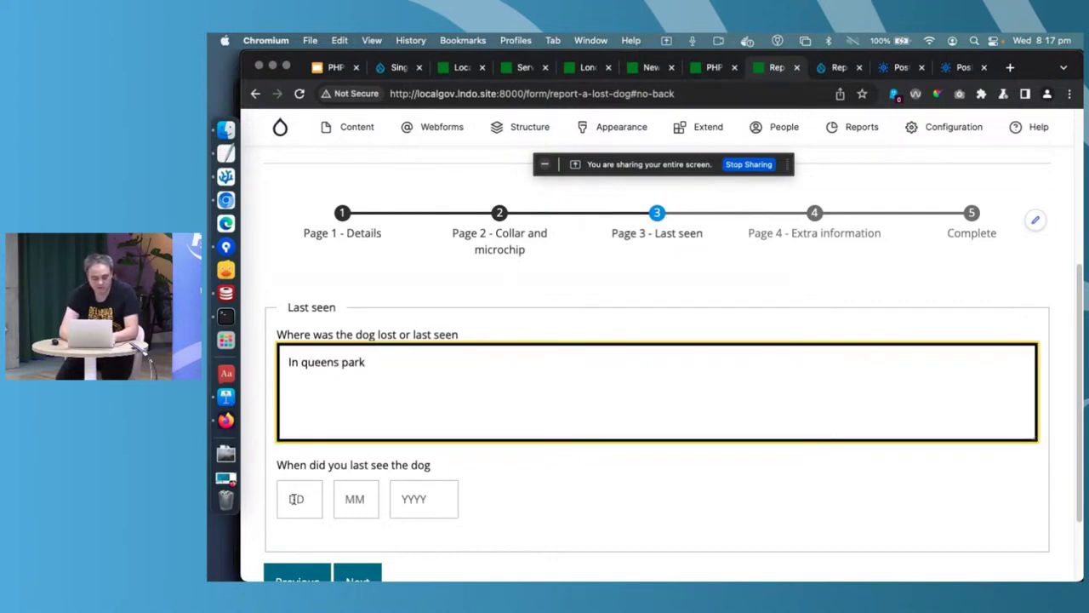
pyautogui.click(296, 499)
pyautogui.write('10')
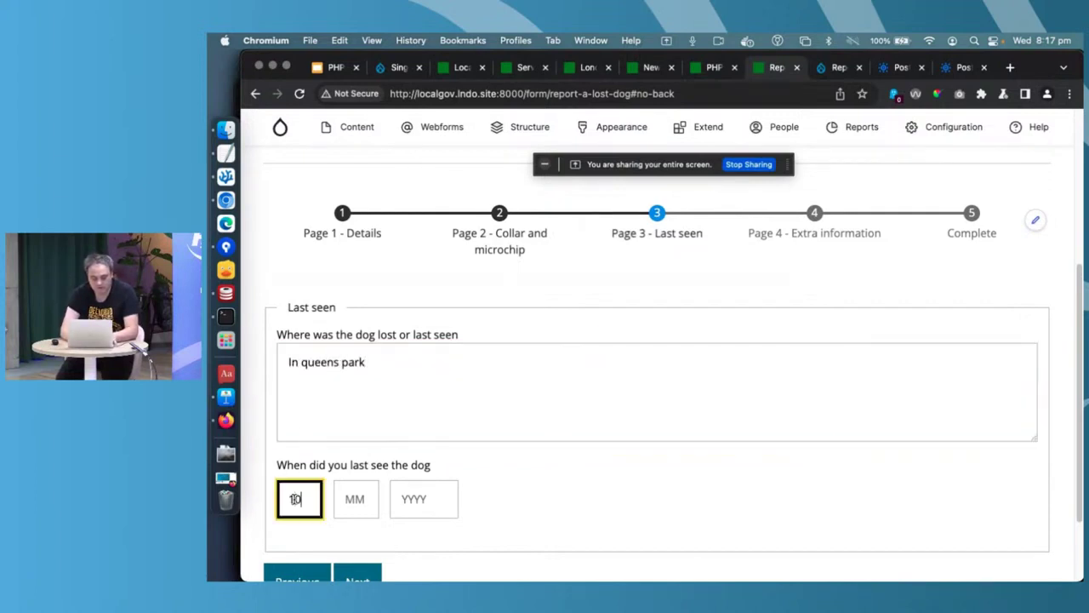
pyautogui.press('Tab')
pyautogui.write('01')
pyautogui.press('Tab')
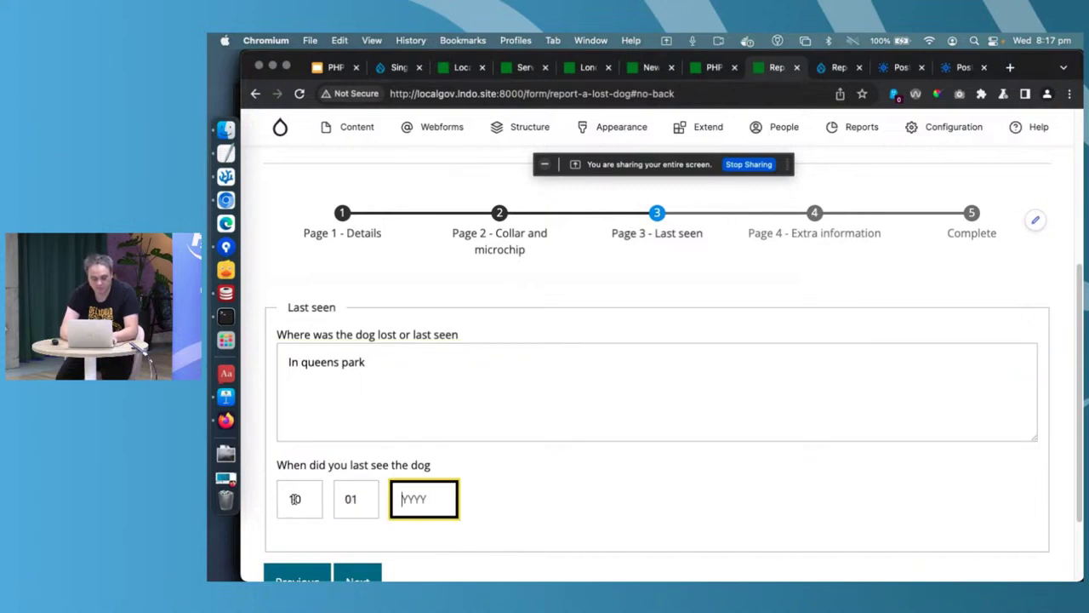
pyautogui.write('2024')
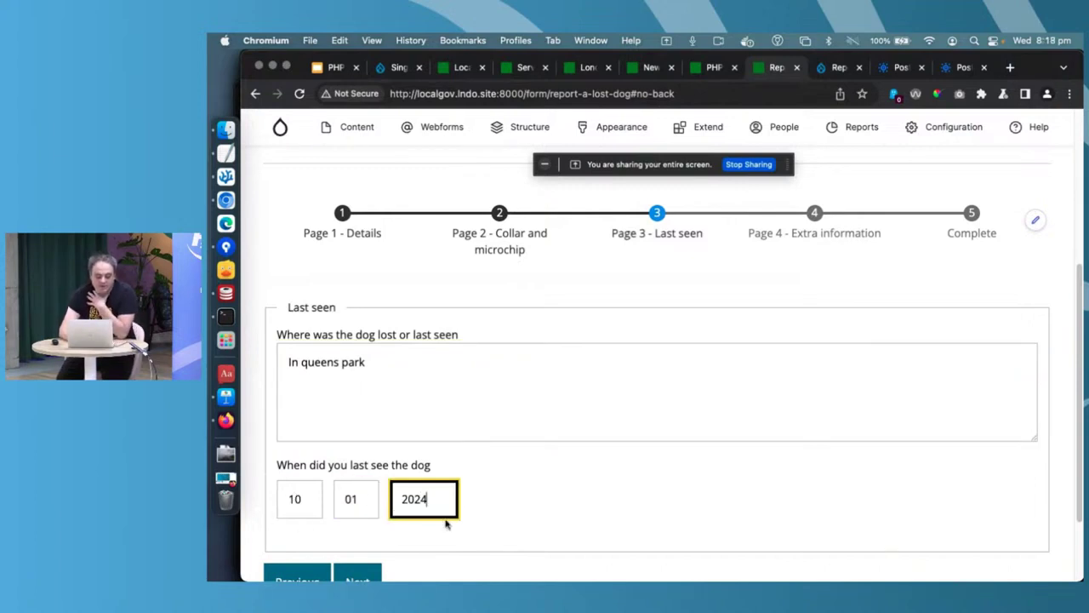
pyautogui.scroll(-2, 445, 523)
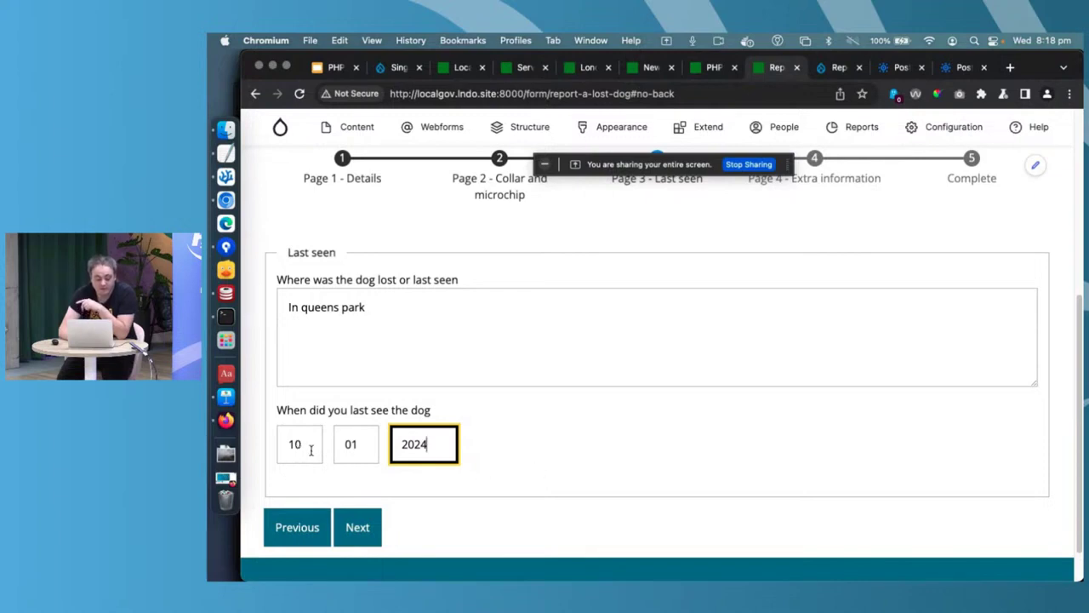
# - Add the extra detail 'Hes nice and friendly' and submit the report
pyautogui.click(356, 529)
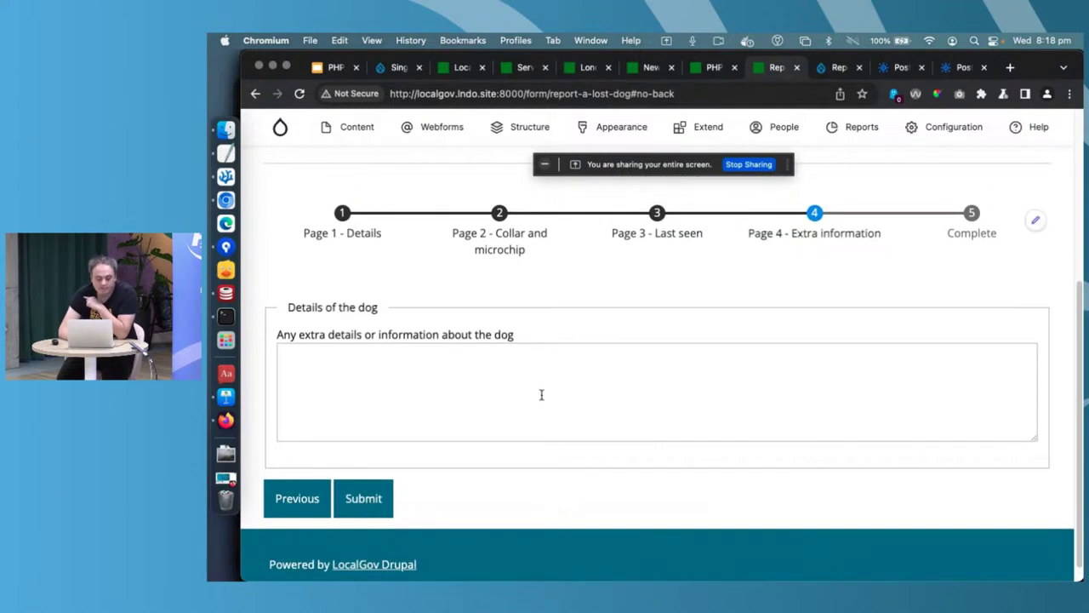
pyautogui.click(541, 394)
pyautogui.write('Hes')
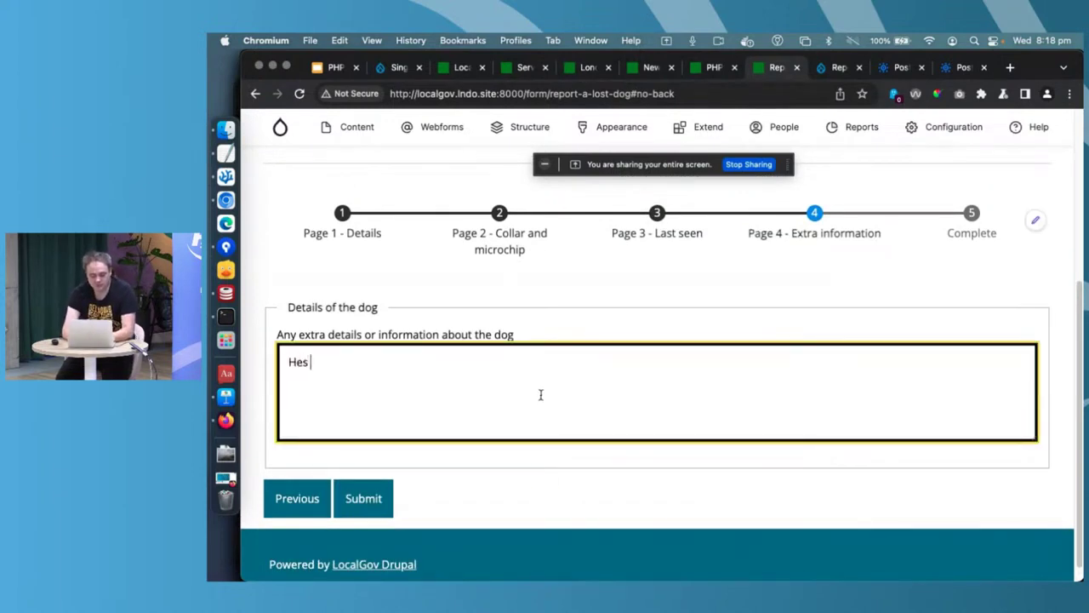
pyautogui.write(' nice and f')
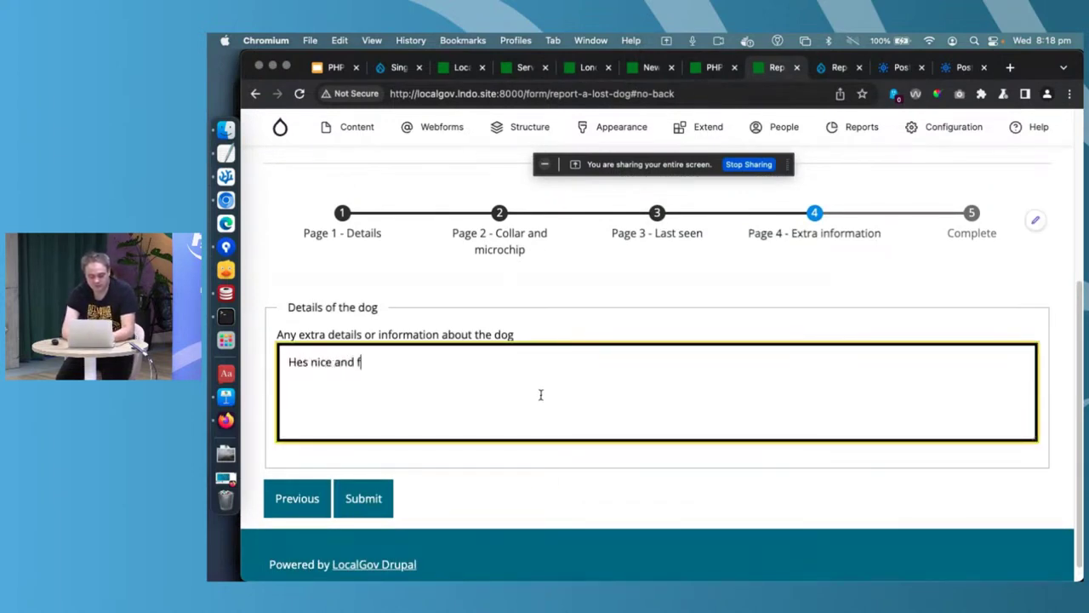
pyautogui.write('riendle')
pyautogui.press('BackSpace')
pyautogui.write('y')
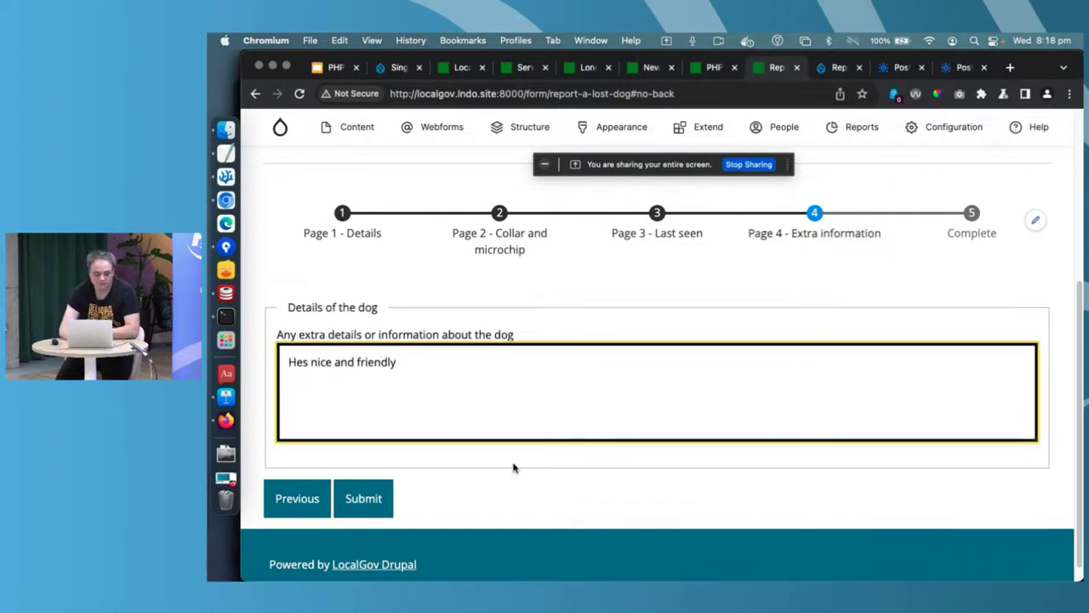
pyautogui.click(389, 503)
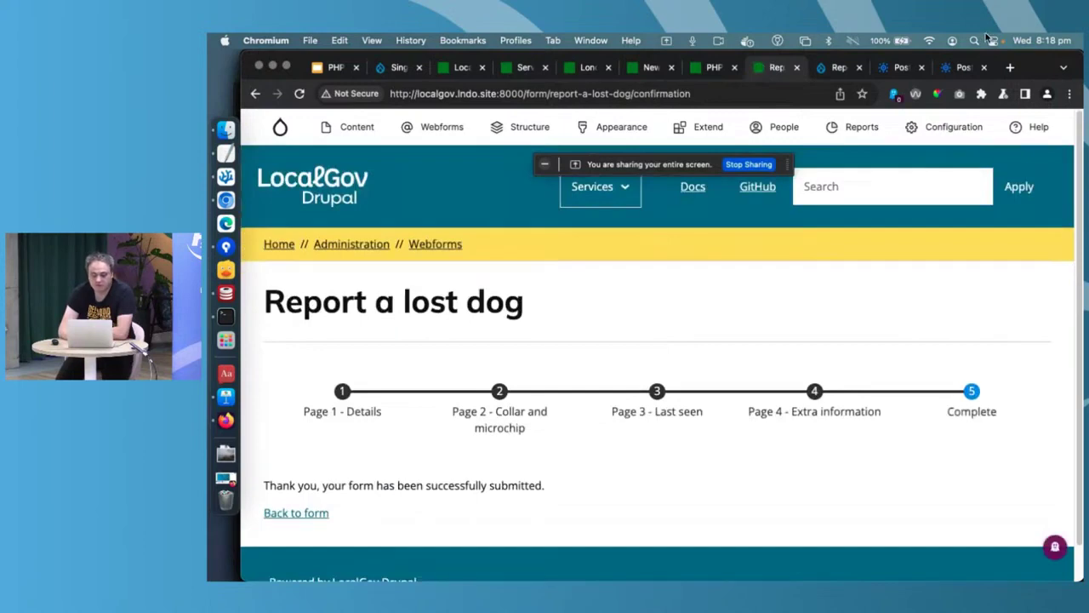
# - Reload the PostBin bin to review the received lost-dog POST request, then bring Keynote forward
pyautogui.click(960, 67)
pyautogui.press('super+r')
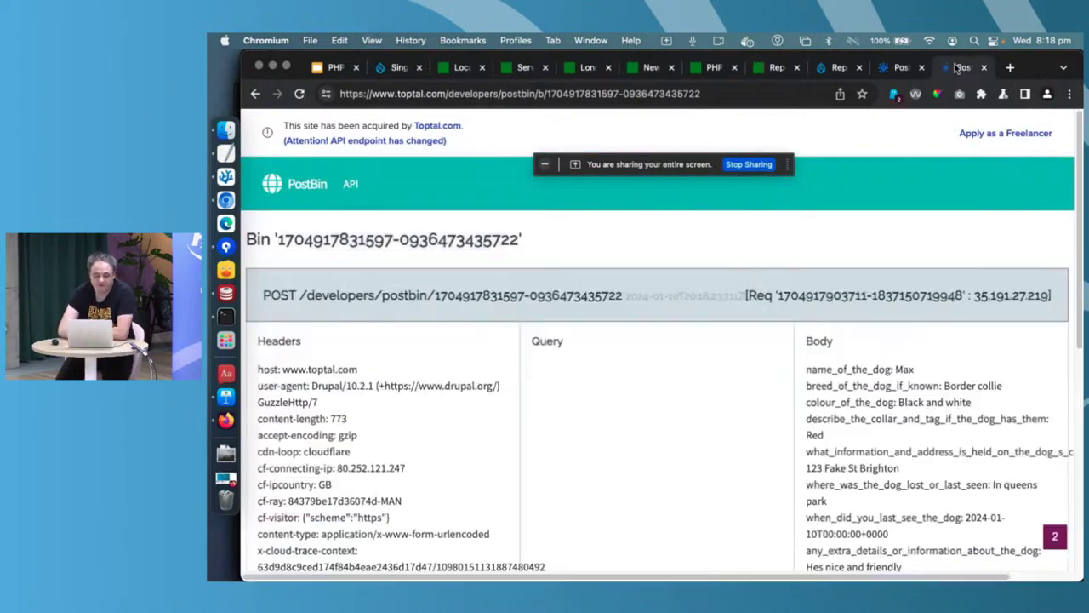
pyautogui.scroll(-2, 829, 255)
pyautogui.scroll(-1, 814, 290)
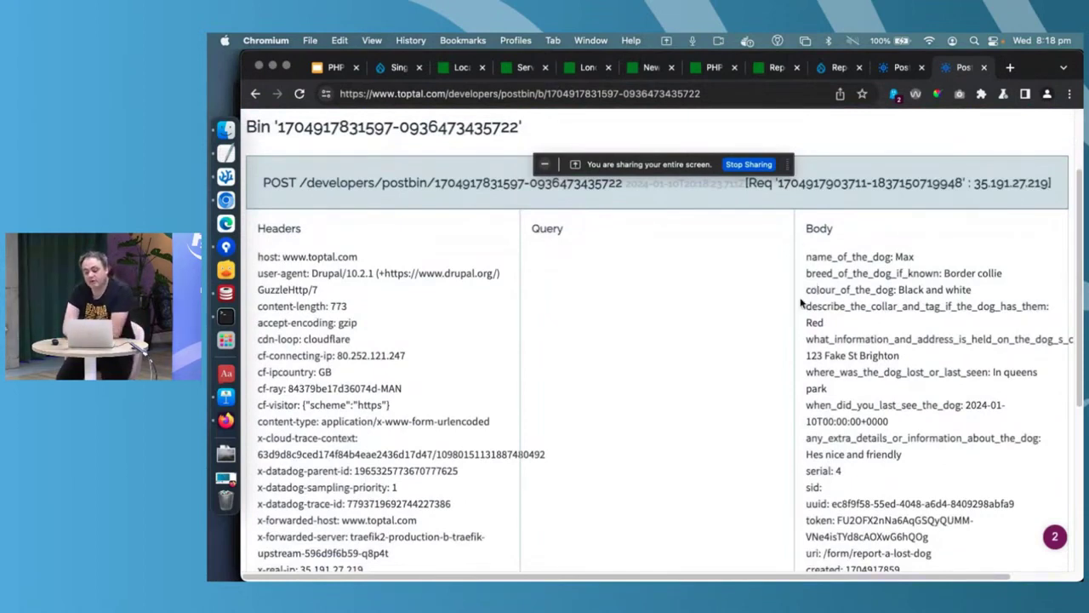
pyautogui.scroll(-3, 801, 302)
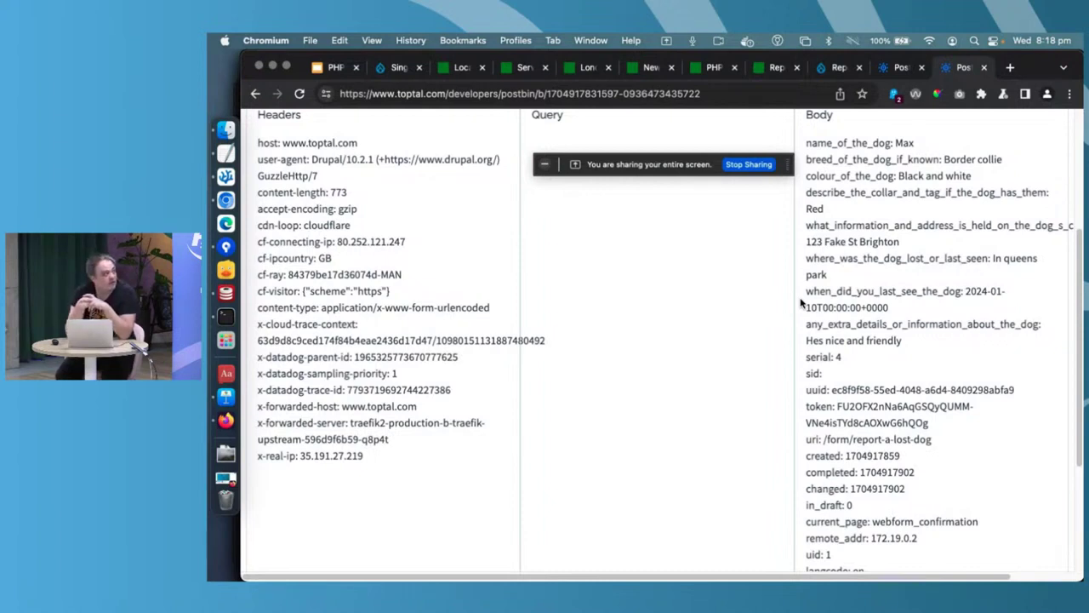
pyautogui.click(225, 397)
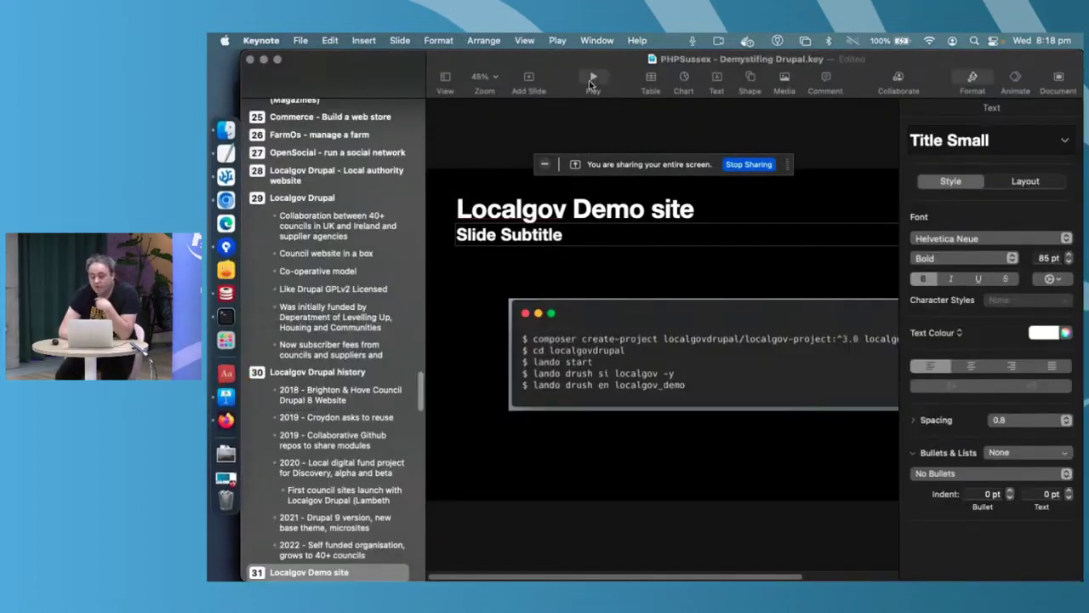
# - Play the Keynote slideshow and advance three slides to 'Install Profiles'
pyautogui.click(592, 78)
pyautogui.press('Right')
pyautogui.press('Right')
pyautogui.press('Right')
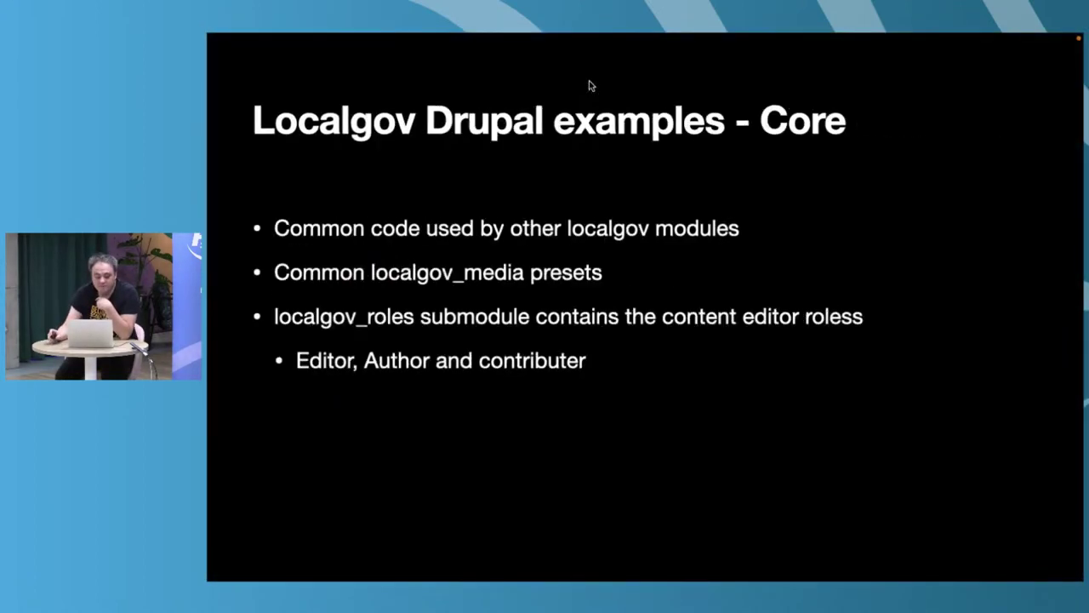
pyautogui.press('Right')
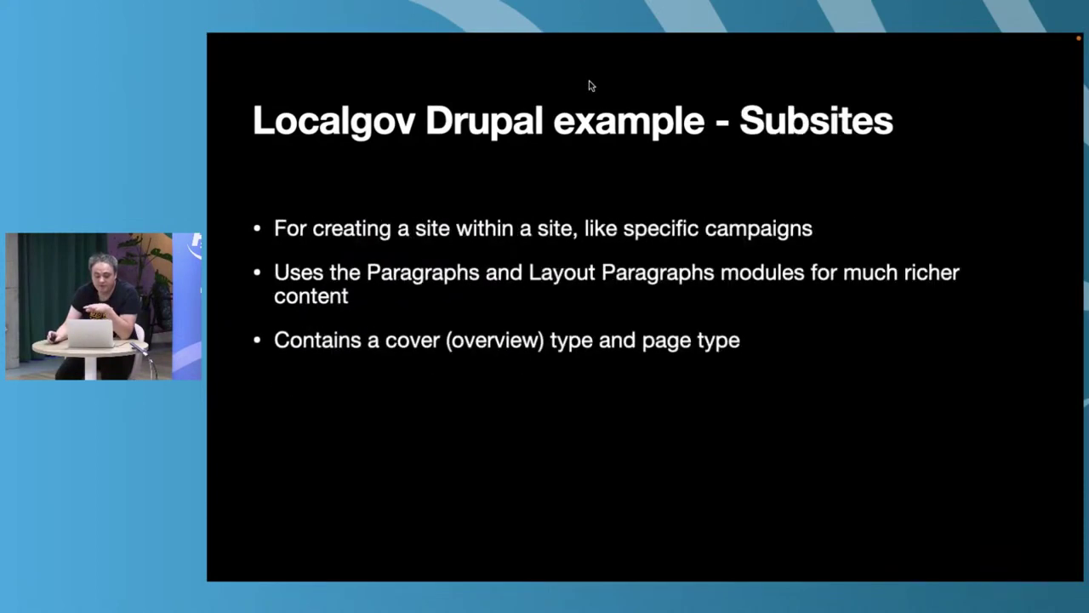
pyautogui.press('Right')
pyautogui.press('Right')
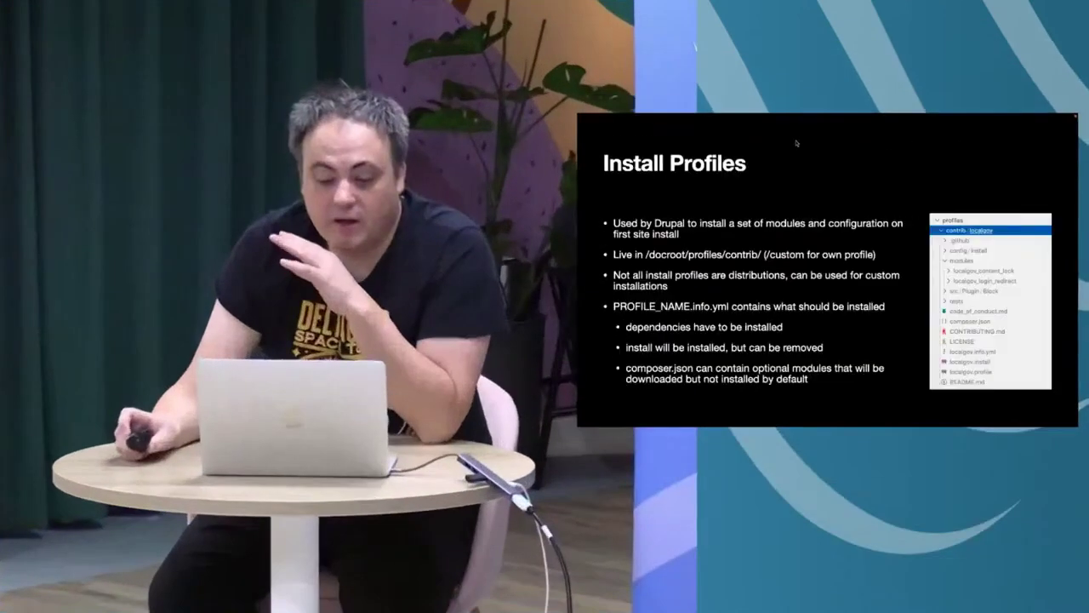